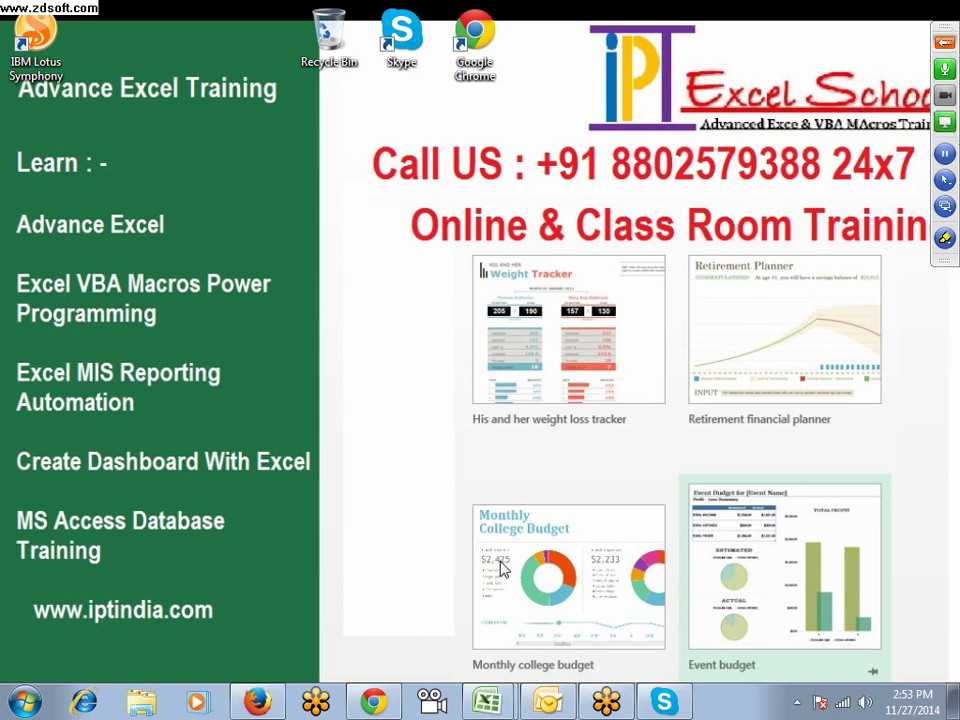
Delete the Date and Time headings in A1:B1 of Sheet4, then move to the empty Sheet5.
{"action": "mouse_move", "coordinate": [486, 700]}
{"action": "left_click", "coordinate": [433, 637]}
{"action": "left_click", "coordinate": [131, 204]}
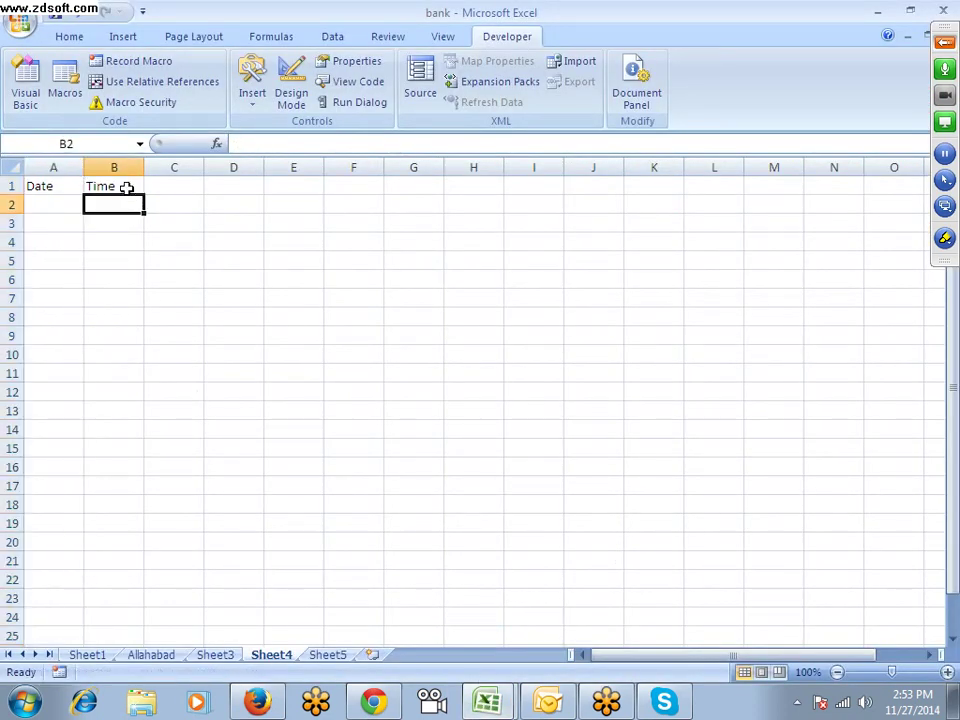
{"action": "left_click_drag", "start_coordinate": [128, 186], "coordinate": [57, 190]}
{"action": "key", "text": "Delete"}
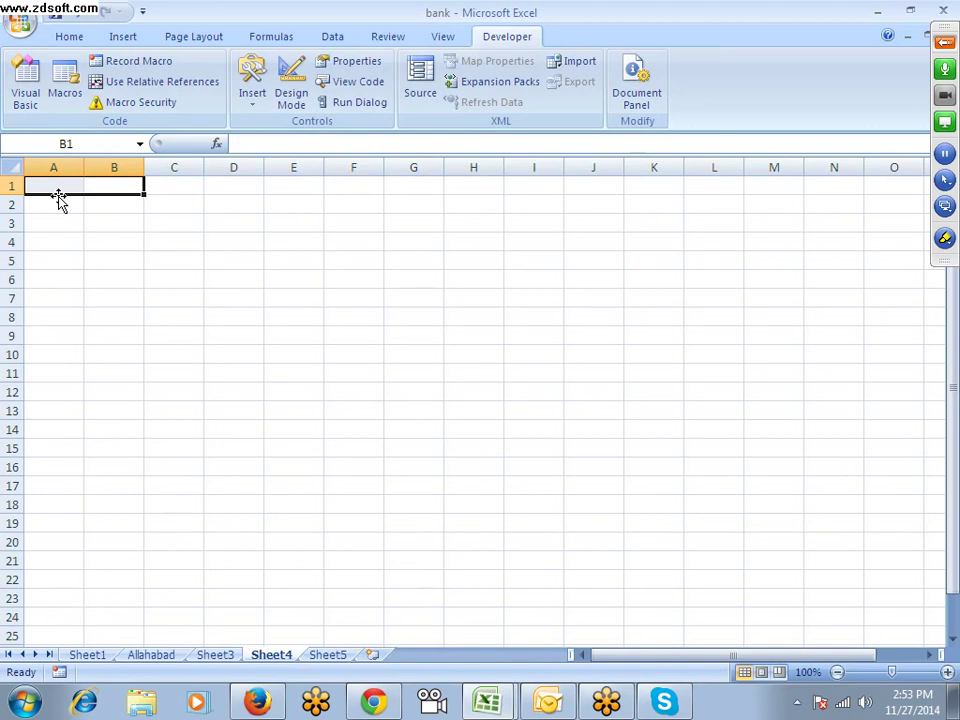
{"action": "left_click", "coordinate": [327, 656]}
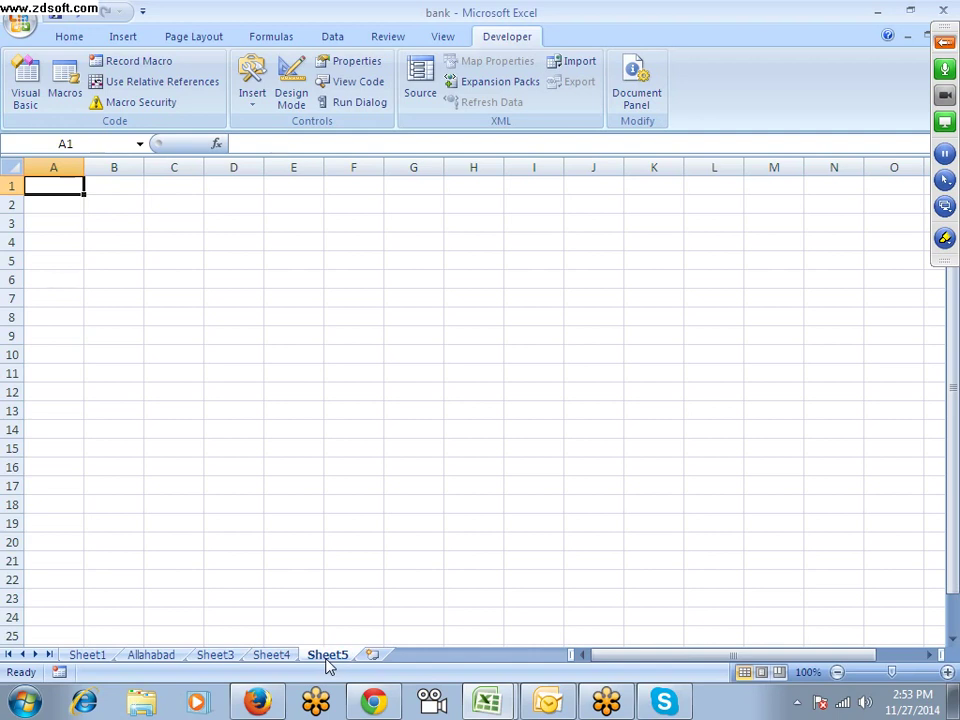
Enter the sample text 1254sdrf25 in A1 and widen column A slightly.
{"action": "type", "text": "1254sd"}
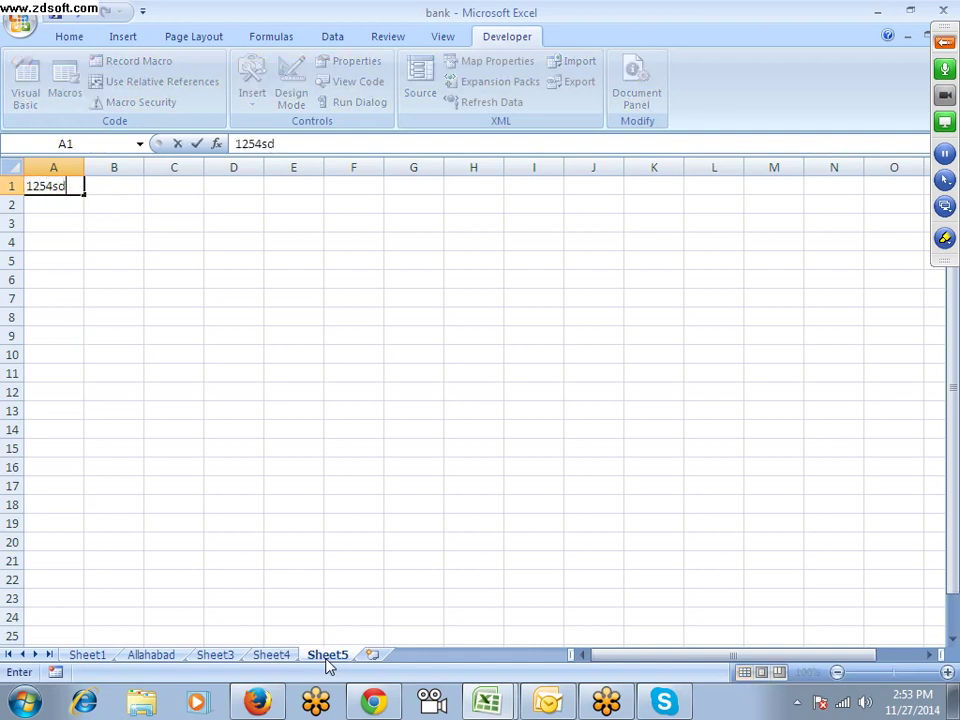
{"action": "type", "text": "rf25"}
{"action": "key", "text": "Return"}
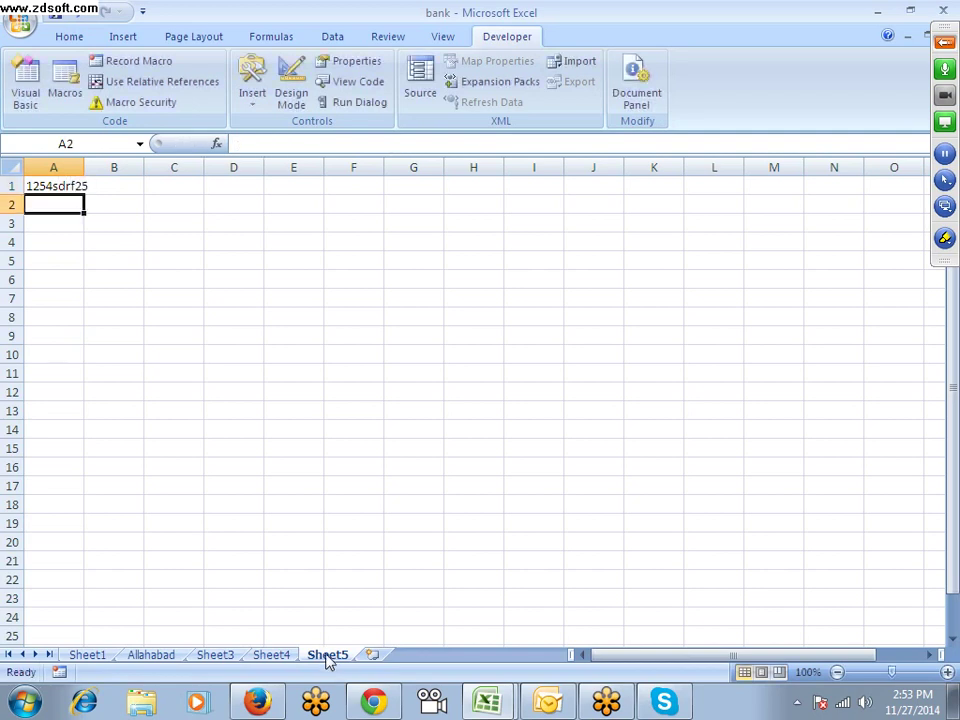
{"action": "left_click_drag", "start_coordinate": [84, 167], "coordinate": [92, 167]}
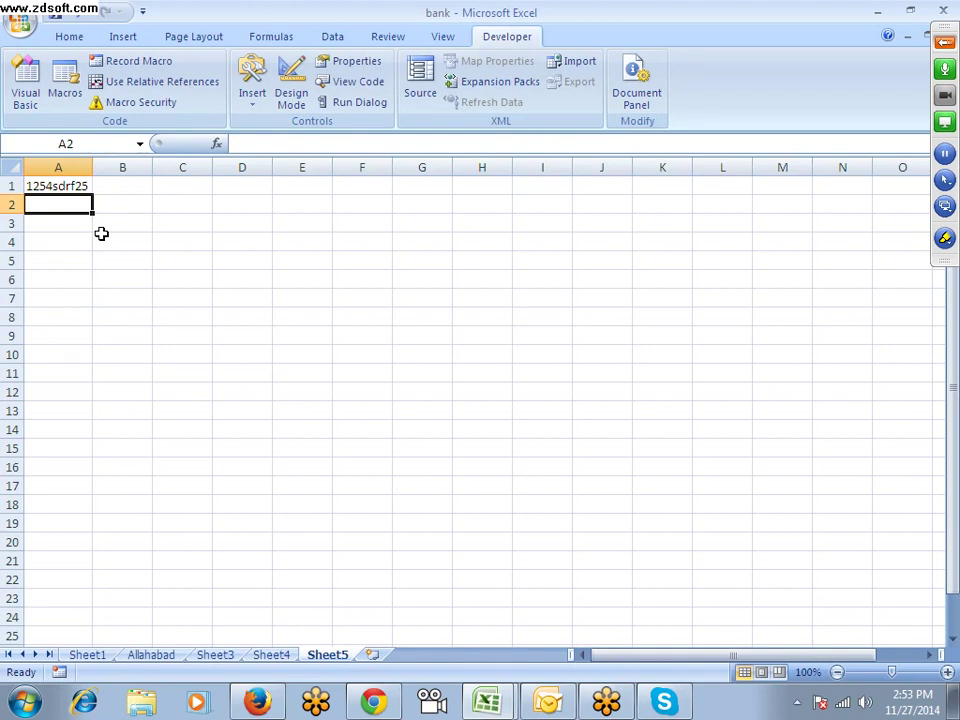
{"action": "key", "text": "Up"}
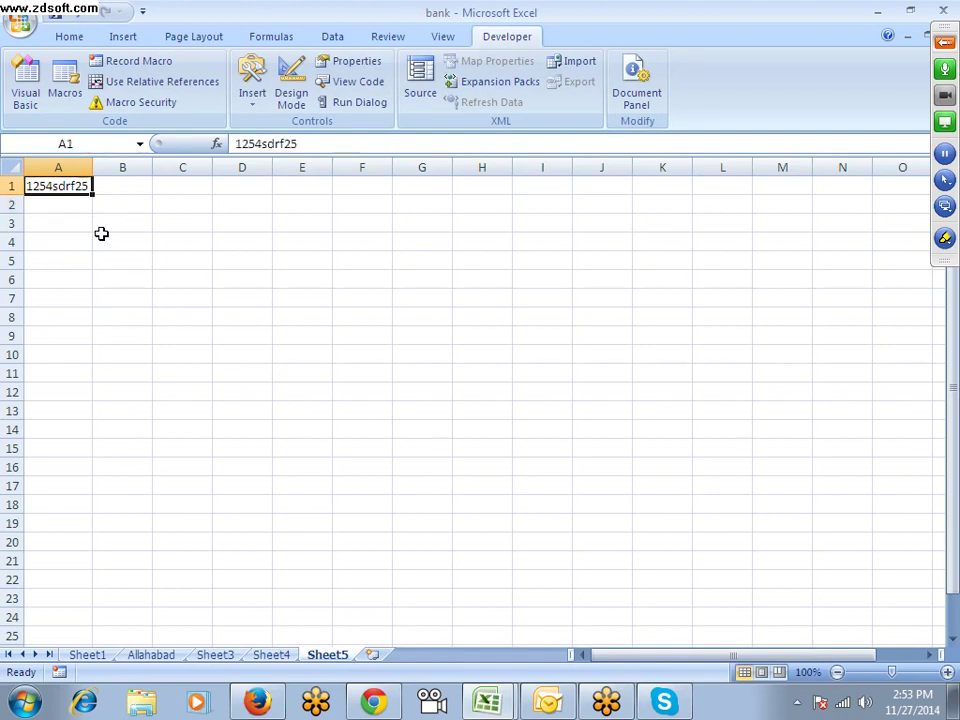
{"action": "key", "text": "Right"}
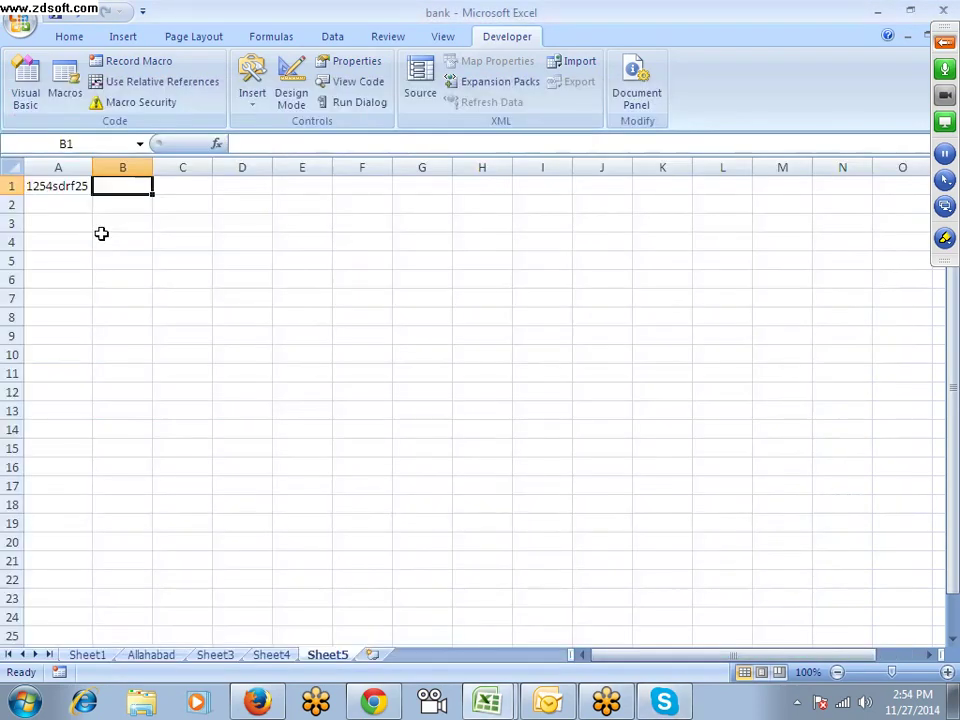
{"action": "left_click", "coordinate": [34, 186]}
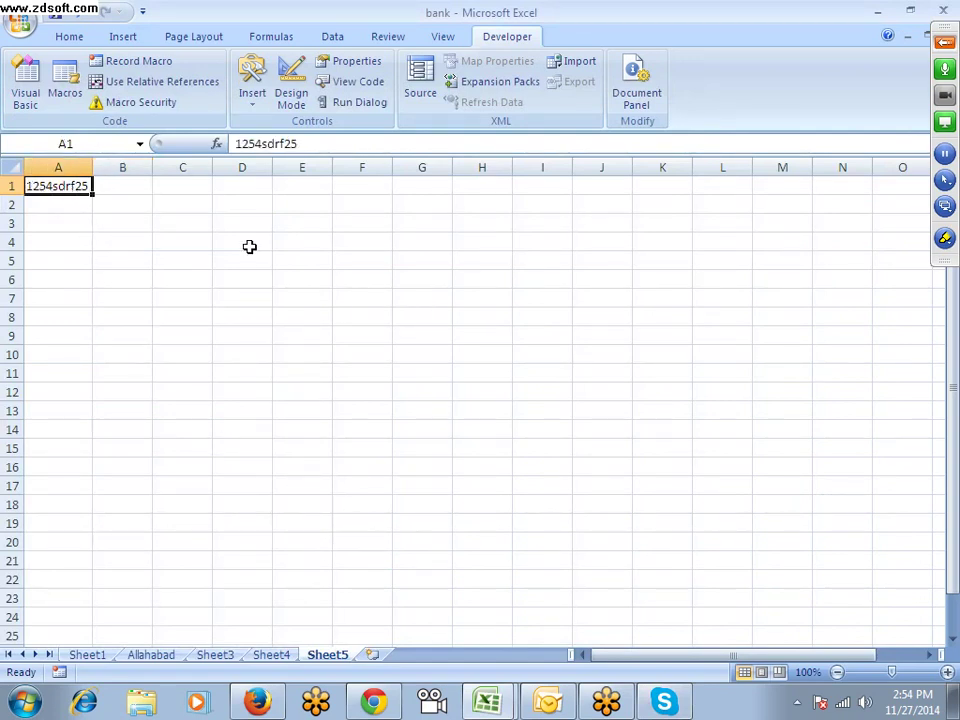
{"action": "left_click", "coordinate": [227, 222]}
Enter the letter A in cell C2.
{"action": "left_click", "coordinate": [188, 202]}
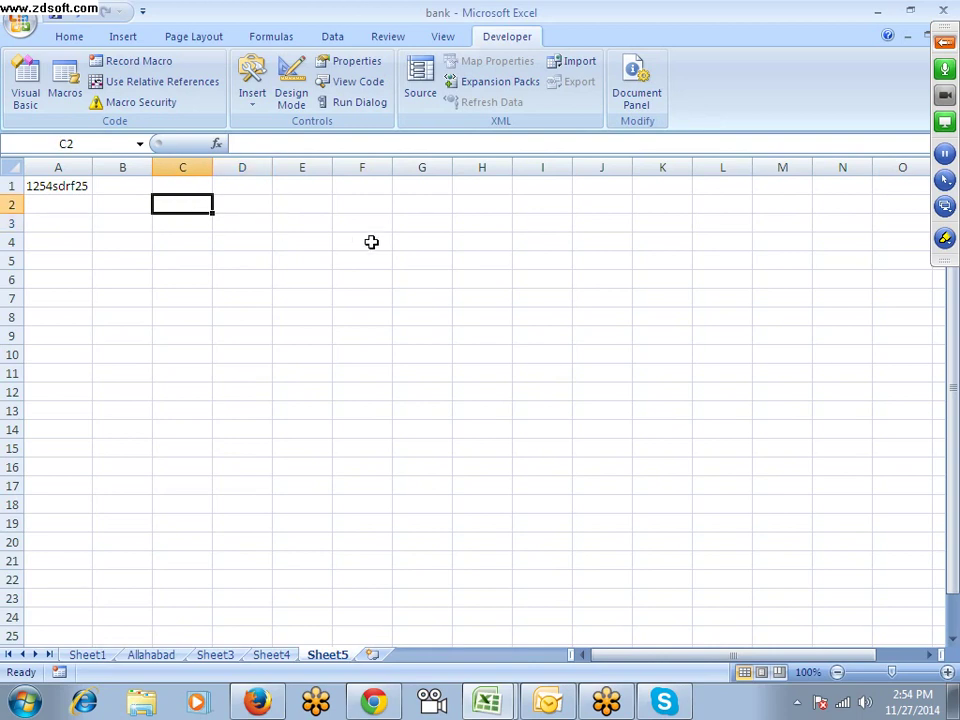
{"action": "type", "text": "="}
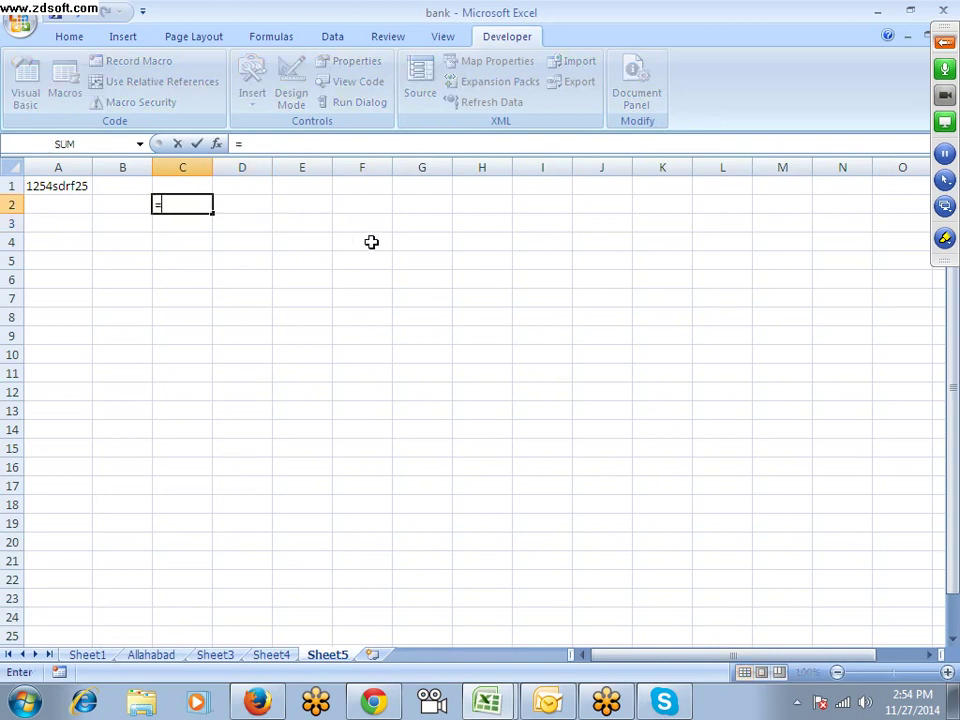
{"action": "type", "text": "A"}
{"action": "key", "text": "Escape"}
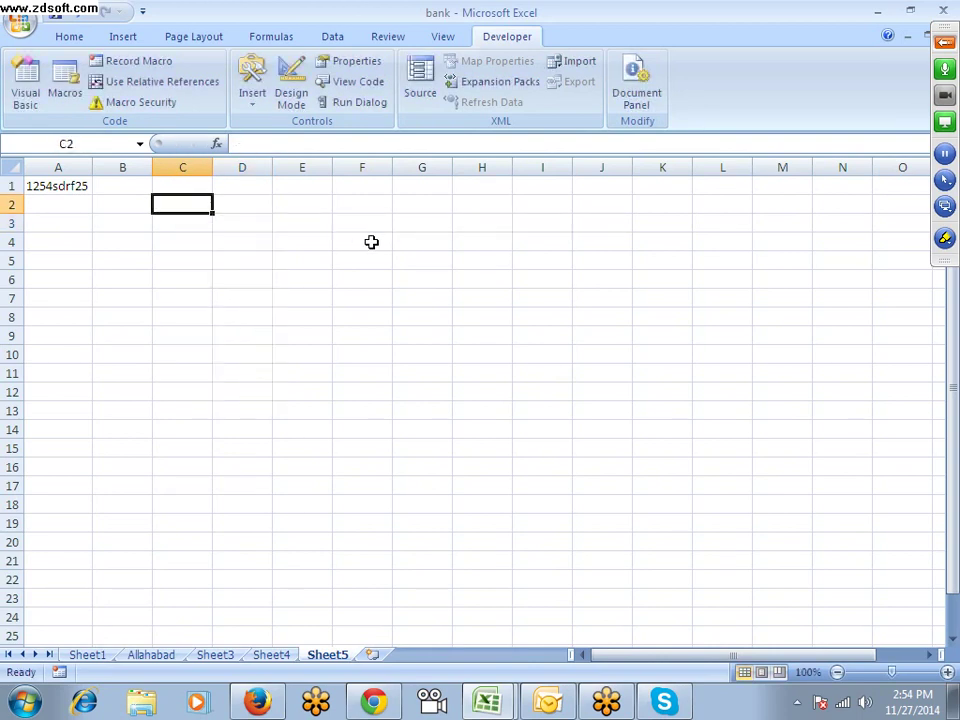
{"action": "type", "text": "A"}
{"action": "key", "text": "Tab"}
Enter =CODE(C2) in D2 so it shows 65.
{"action": "type", "text": "=c"}
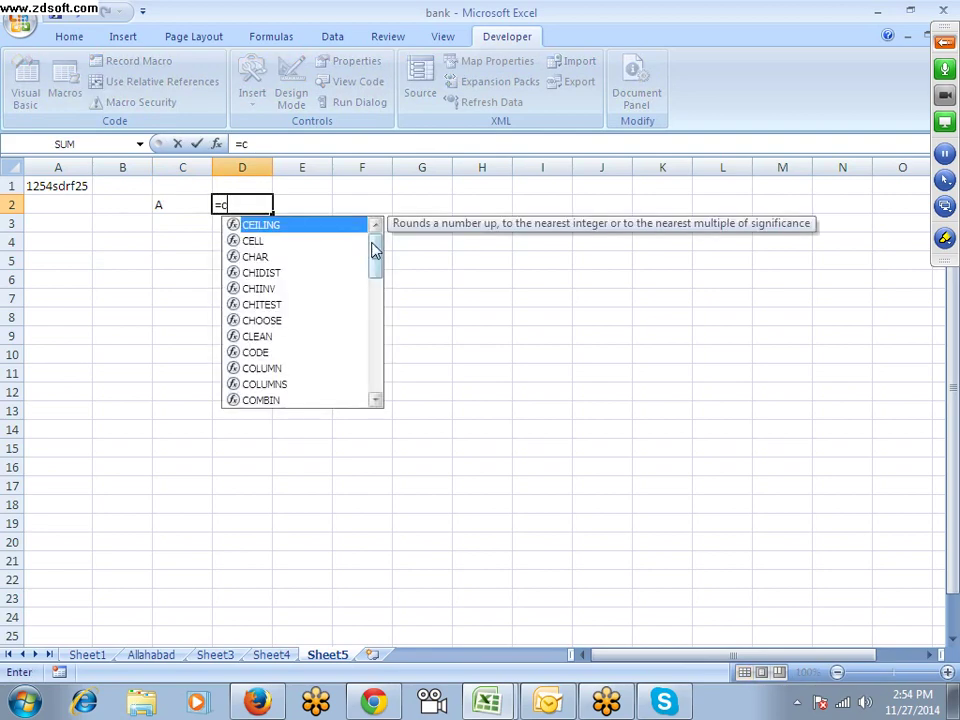
{"action": "type", "text": "od"}
{"action": "key", "text": "Tab"}
{"action": "key", "text": "Left"}
{"action": "key", "text": "Return"}
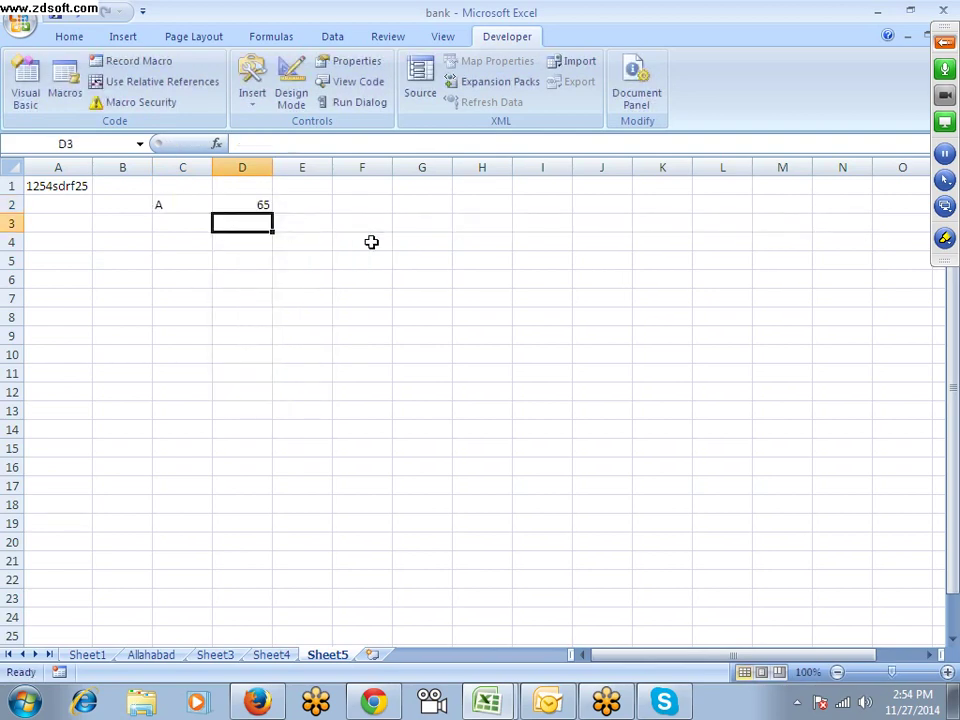
{"action": "key", "text": "Up"}
{"action": "key", "text": "Right"}
Enter =CHAR(D2) in E2 so it converts 65 back to A.
{"action": "type", "text": "=ch"}
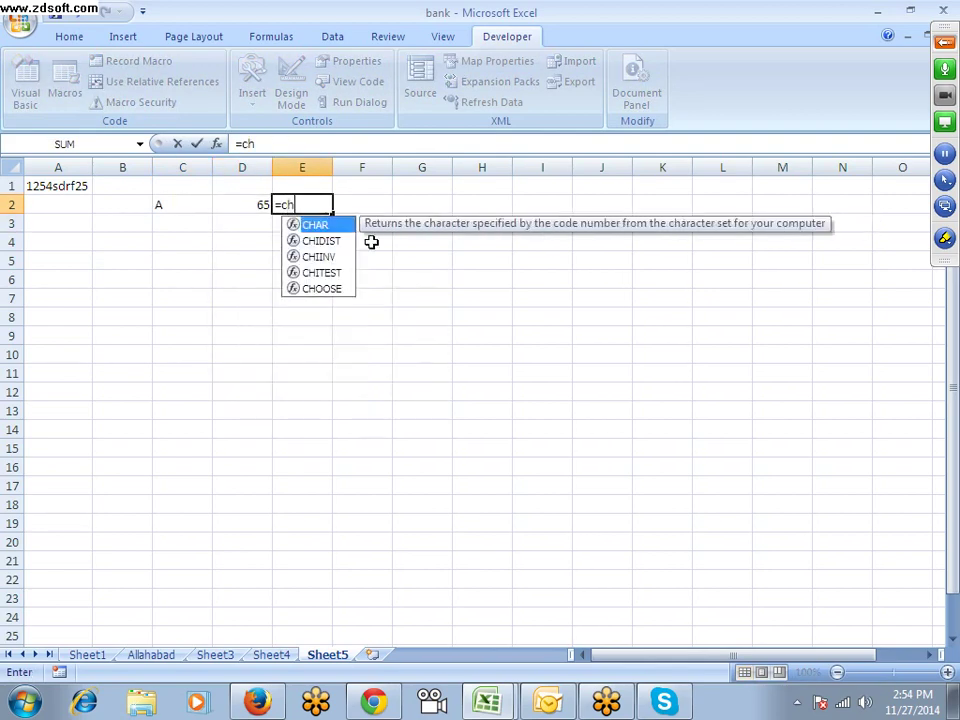
{"action": "key", "text": "Tab"}
{"action": "key", "text": "Left"}
{"action": "key", "text": "Return"}
{"action": "key", "text": "Up"}
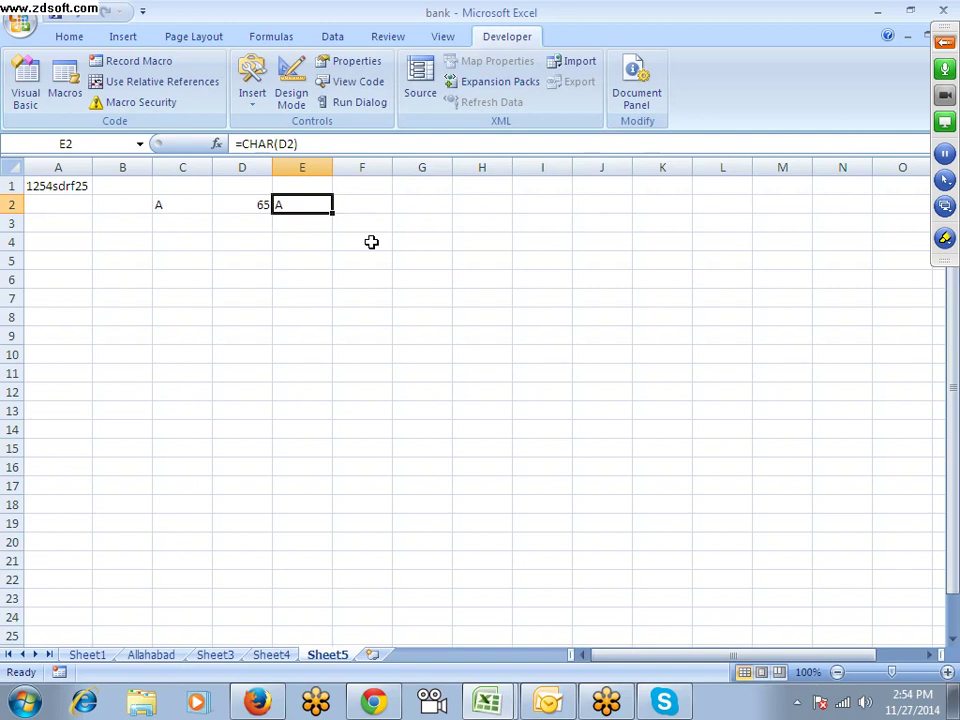
Enter a SUBSTITUTE formula in F2 that replaces "a" in E2 with nothing.
{"action": "key", "text": "Right"}
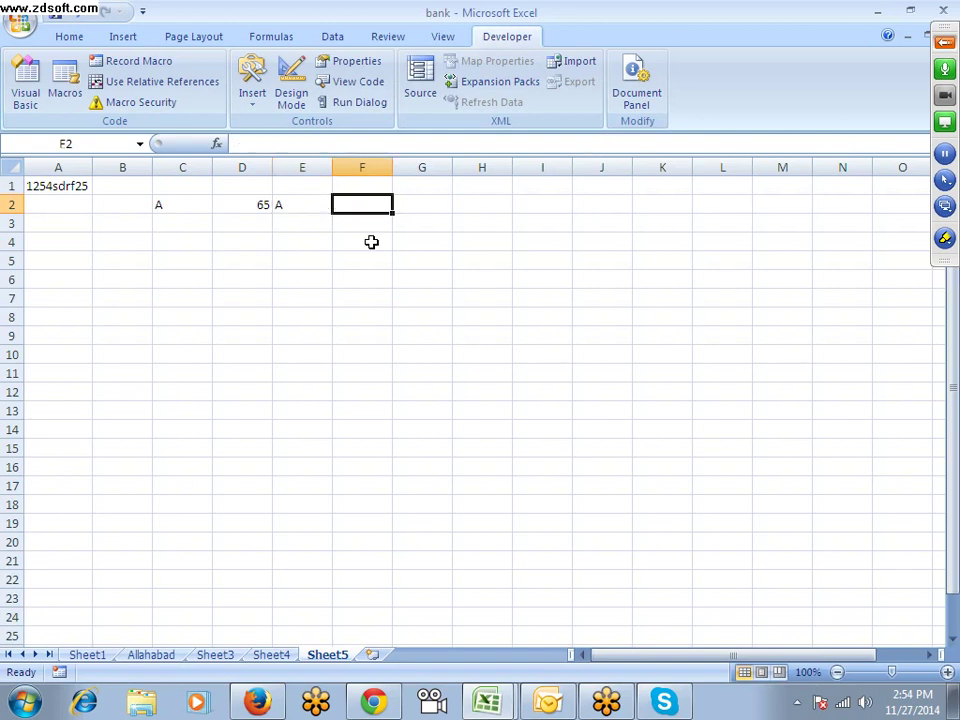
{"action": "type", "text": "="}
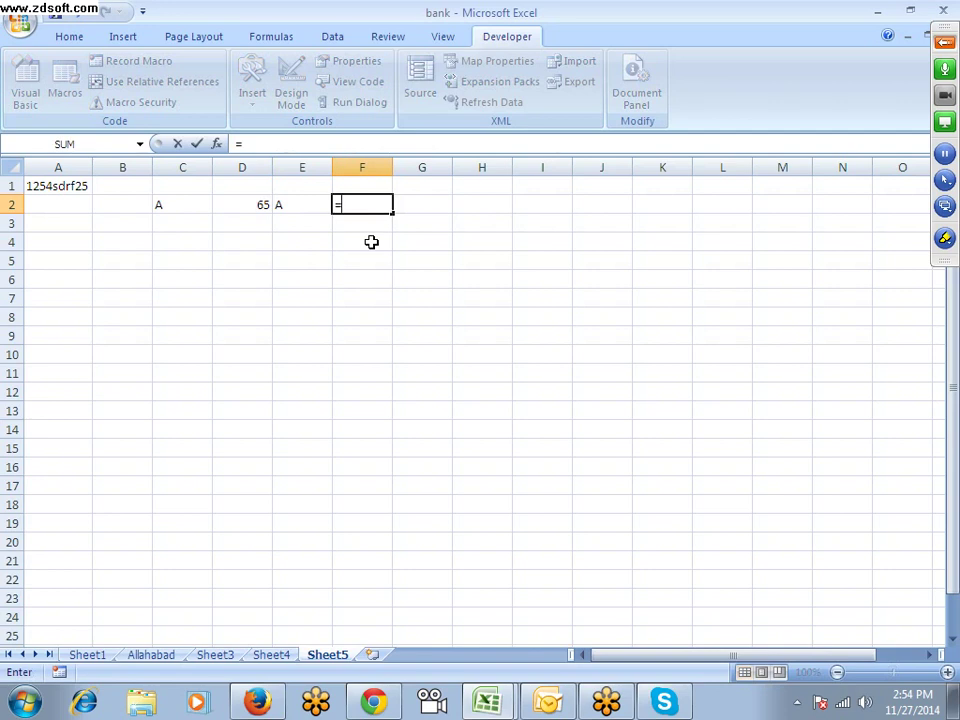
{"action": "type", "text": "sun"}
{"action": "key", "text": "BackSpace"}
{"action": "type", "text": "b"}
{"action": "key", "text": "Tab"}
{"action": "key", "text": "Left"}
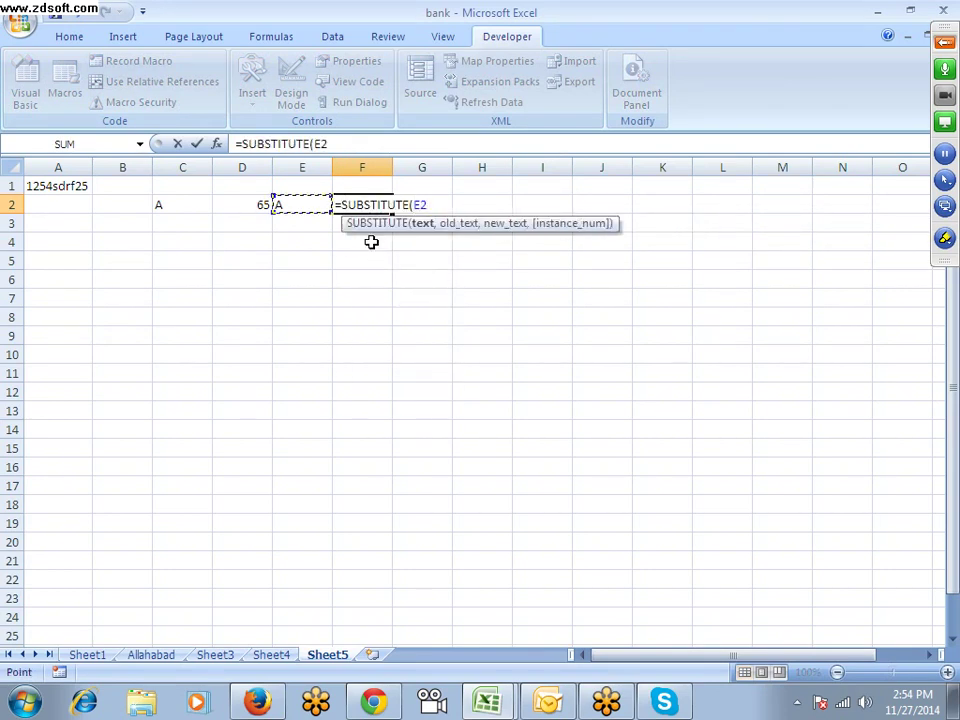
{"action": "type", "text": ",\"a"}
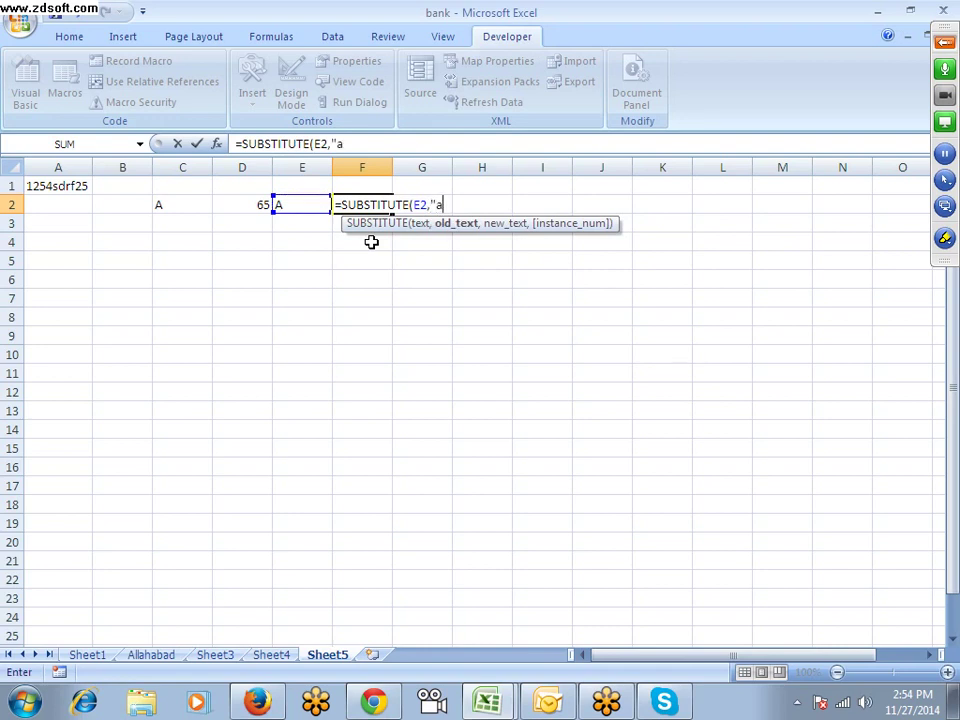
{"action": "type", "text": "\","}
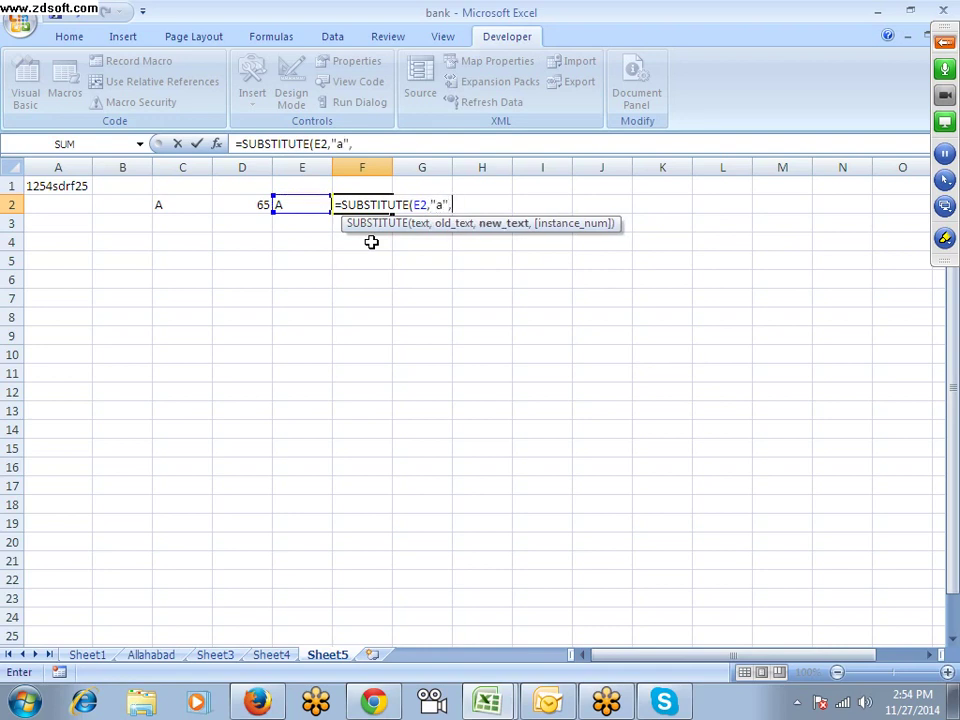
{"action": "type", "text": "a"}
{"action": "key", "text": "BackSpace"}
{"action": "type", "text": "\"\""}
{"action": "key", "text": "Return"}
{"action": "key", "text": "Up"}
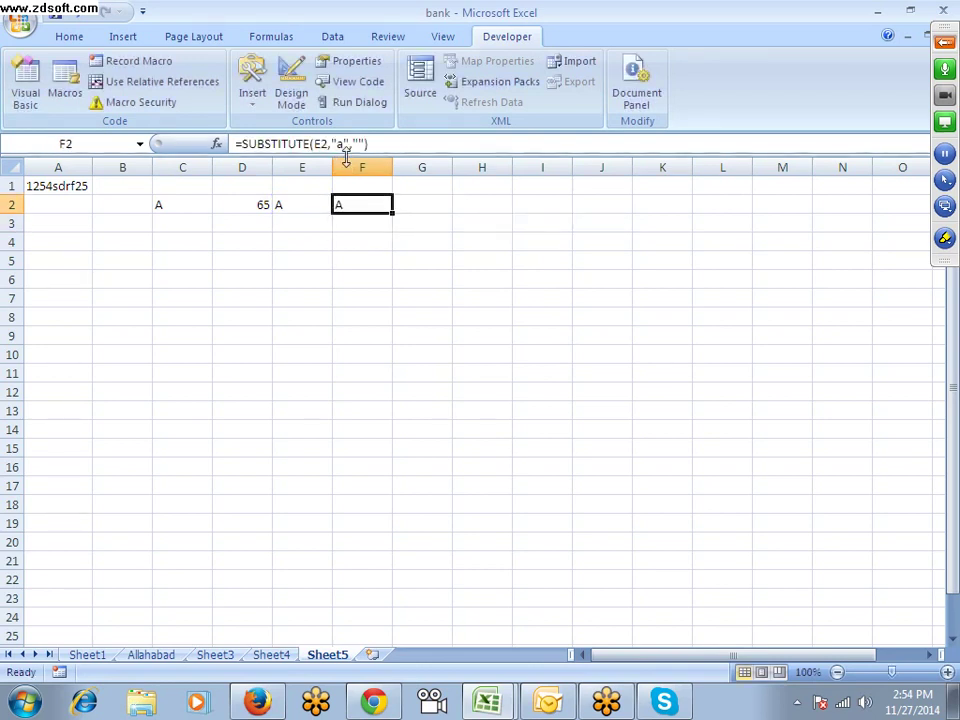
Correct F2 to =SUBSTITUTE(E2,"A","") so the cell shows blank.
{"action": "left_click", "coordinate": [344, 144]}
{"action": "key", "text": "BackSpace"}
{"action": "type", "text": "A"}
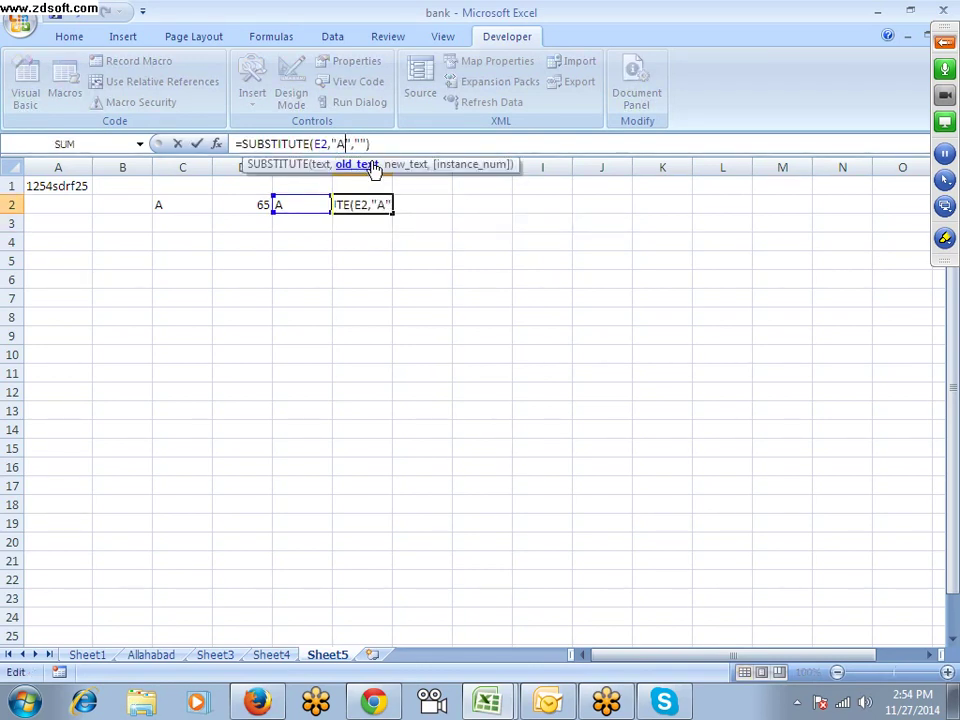
{"action": "key", "text": "Return"}
Re-commit the CODE formula in D2 and switch to Firefox.
{"action": "left_click", "coordinate": [76, 193]}
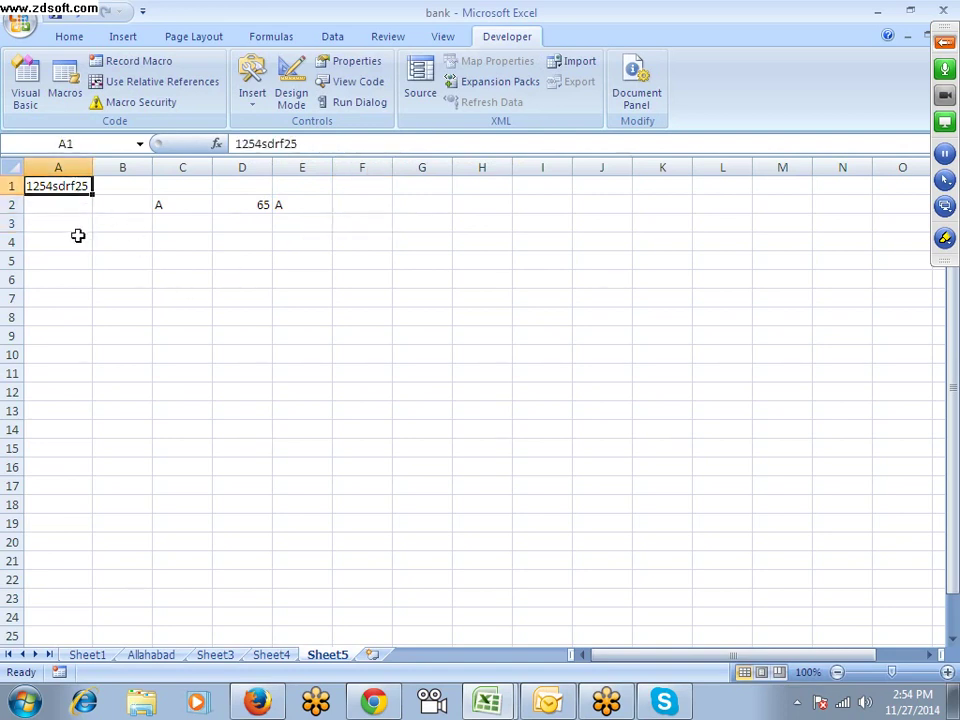
{"action": "double_click", "coordinate": [233, 205]}
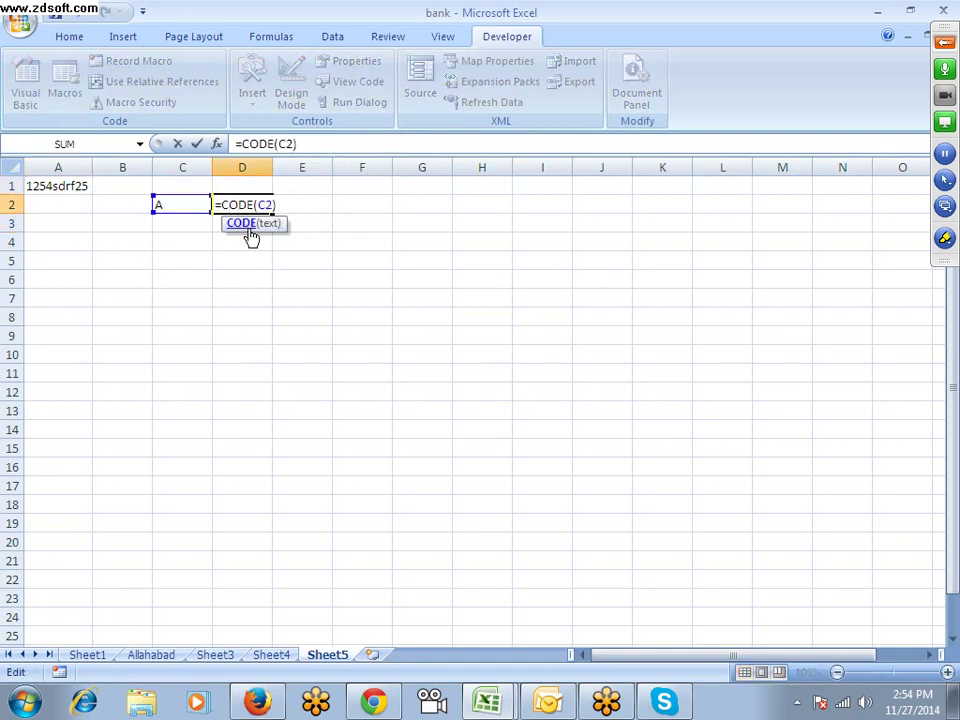
{"action": "key", "text": "ctrl+Return"}
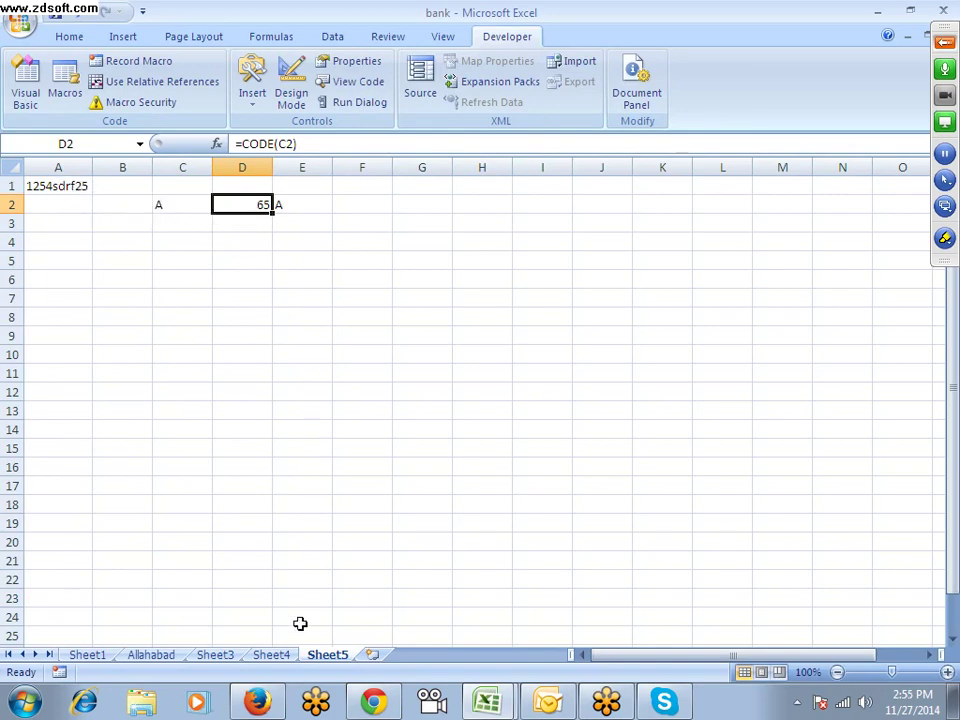
{"action": "left_click", "coordinate": [276, 704]}
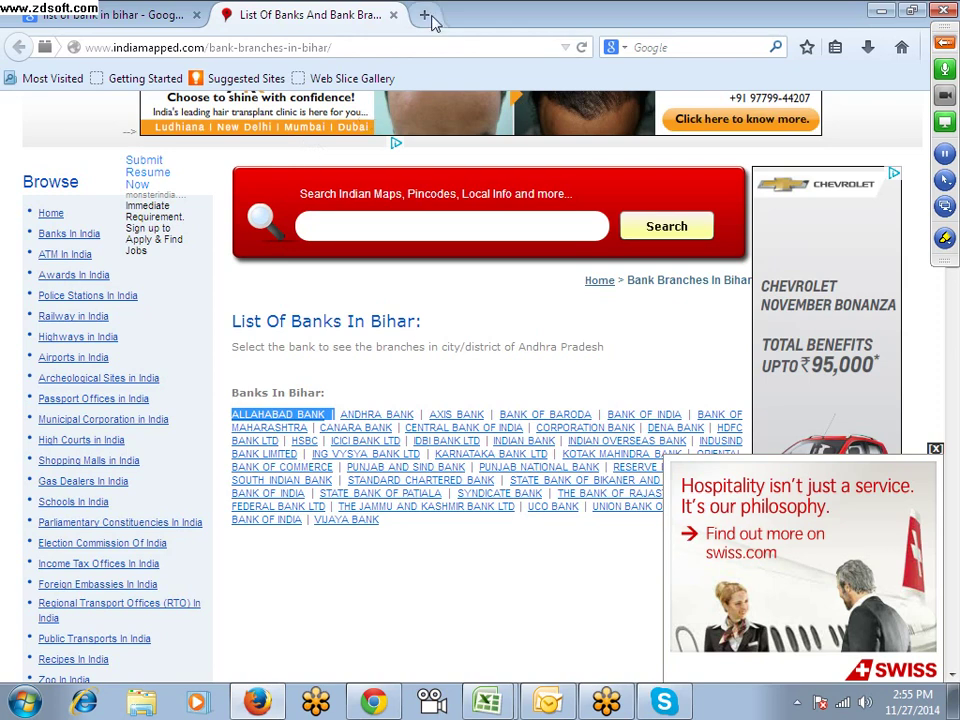
In a new tab, search Google for 'excel vba function'.
{"action": "left_click", "coordinate": [420, 15]}
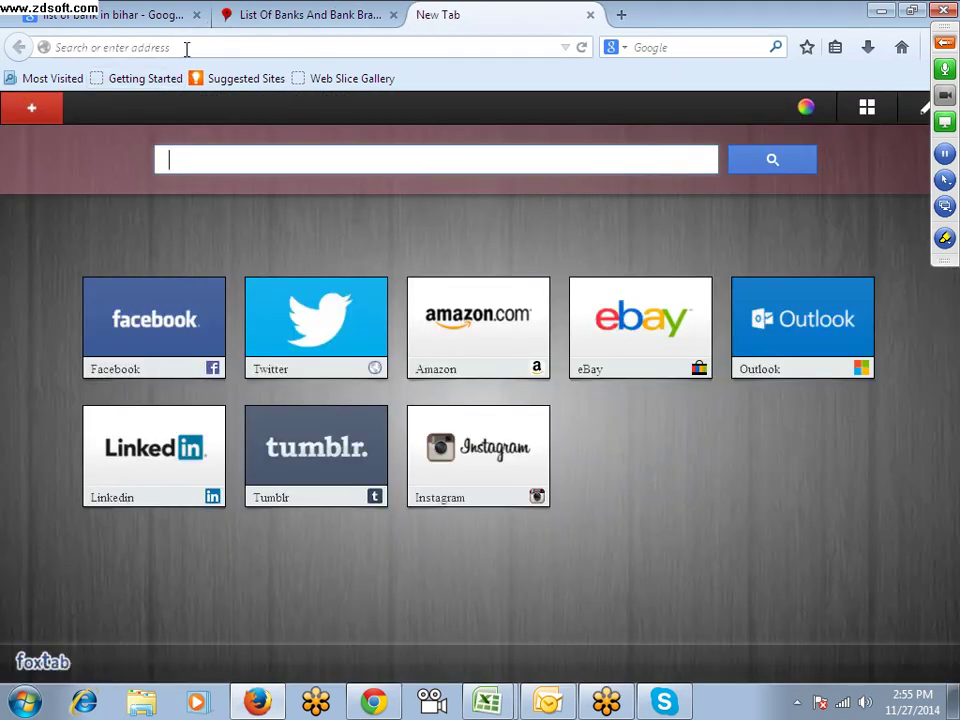
{"action": "type", "text": "google.com/"}
{"action": "key", "text": "Return"}
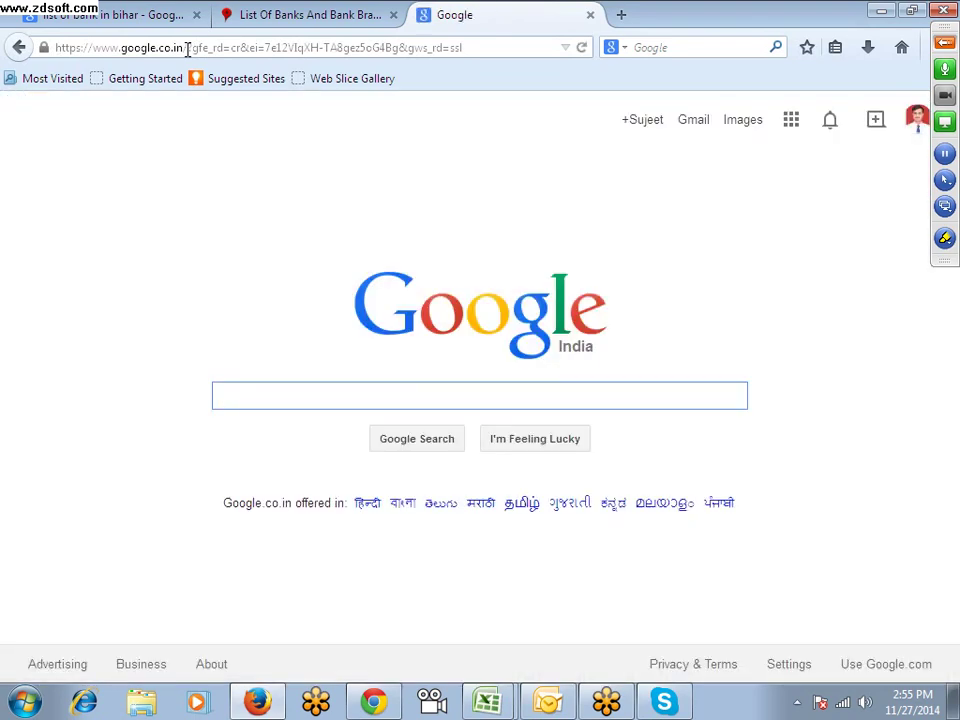
{"action": "type", "text": "excel"}
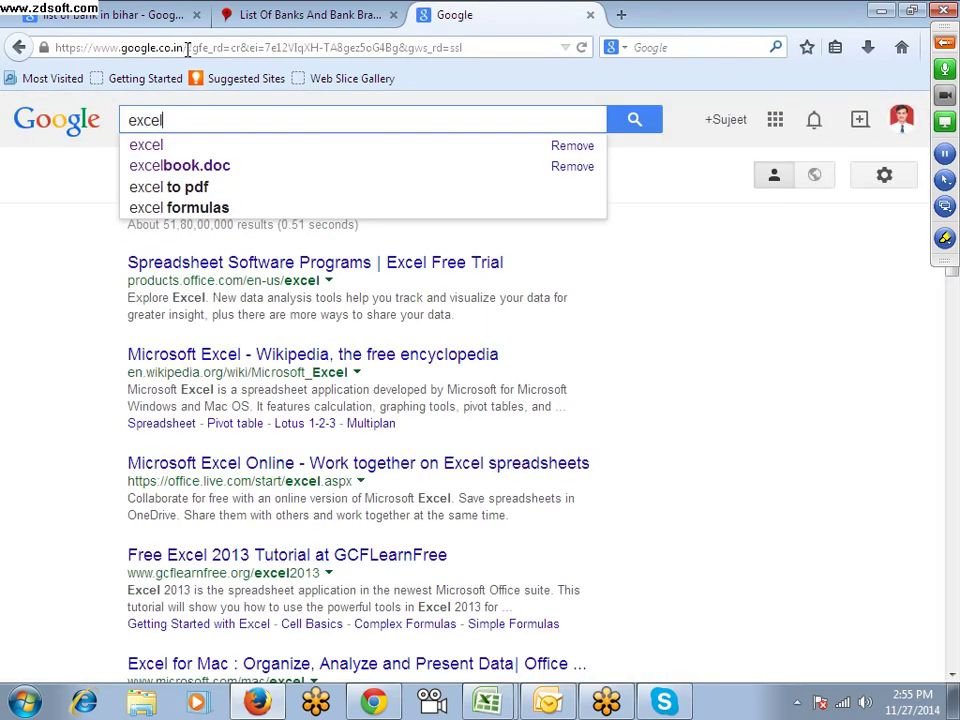
{"action": "type", "text": " vba function"}
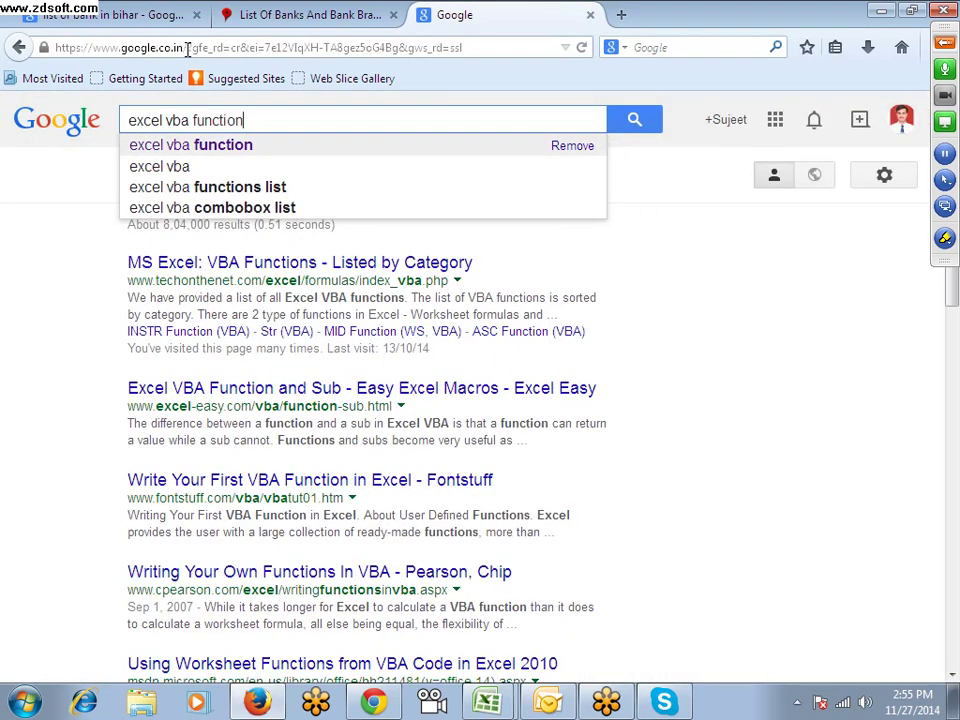
{"action": "key", "text": "Return"}
Go from TechOnTheNet's VBA Functions page through the ASC article to the ASCII Table.
{"action": "left_click", "coordinate": [229, 263]}
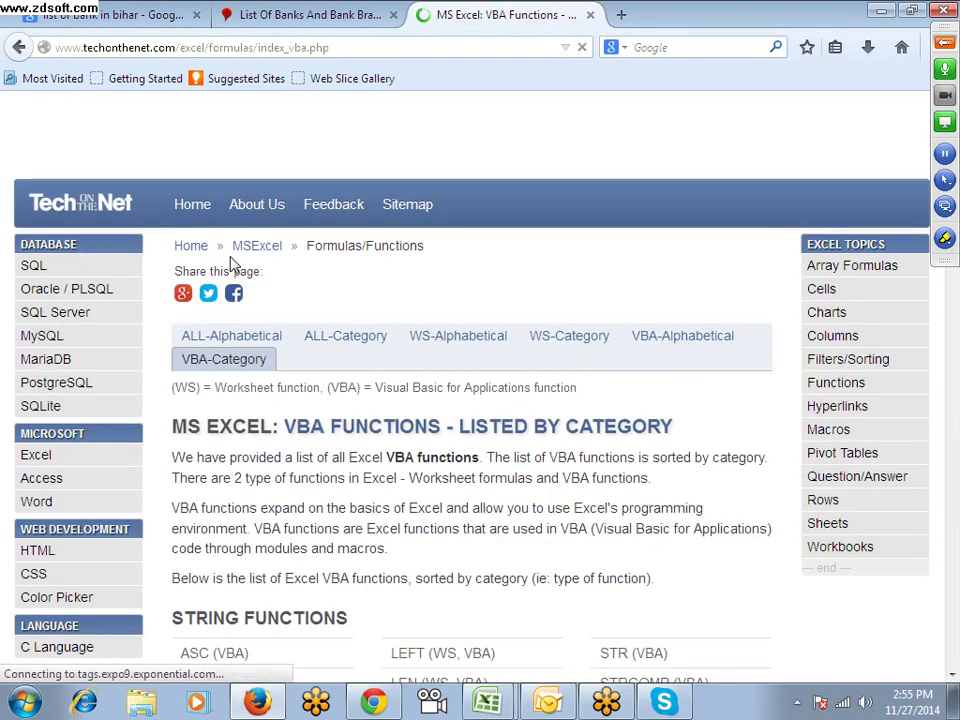
{"action": "scroll", "coordinate": [197, 354], "scroll_direction": "down", "scroll_amount": 5}
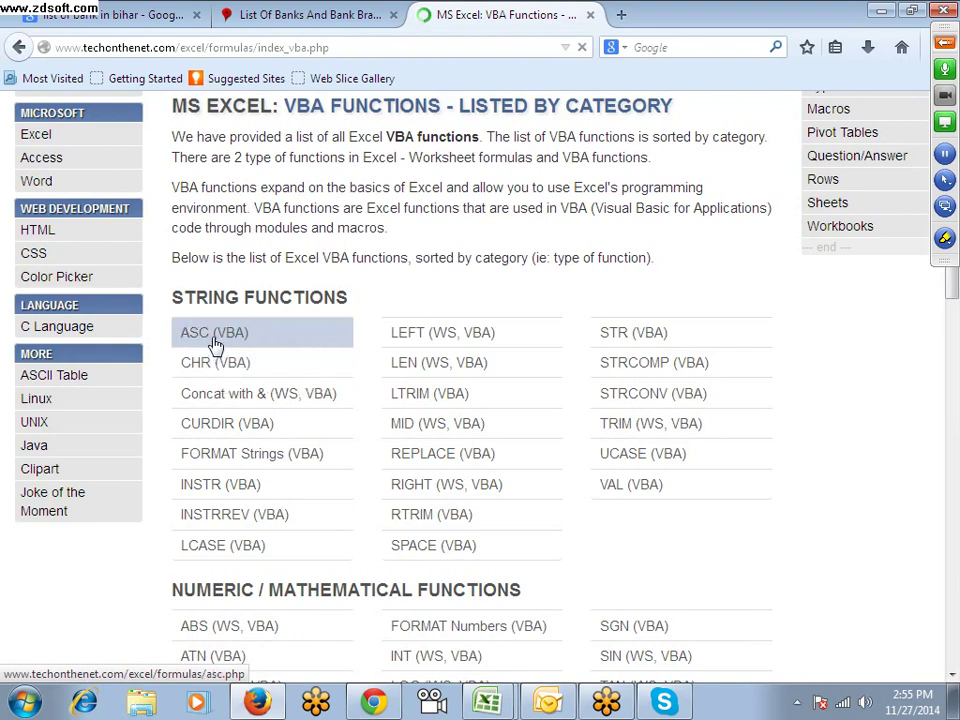
{"action": "left_click", "coordinate": [215, 343]}
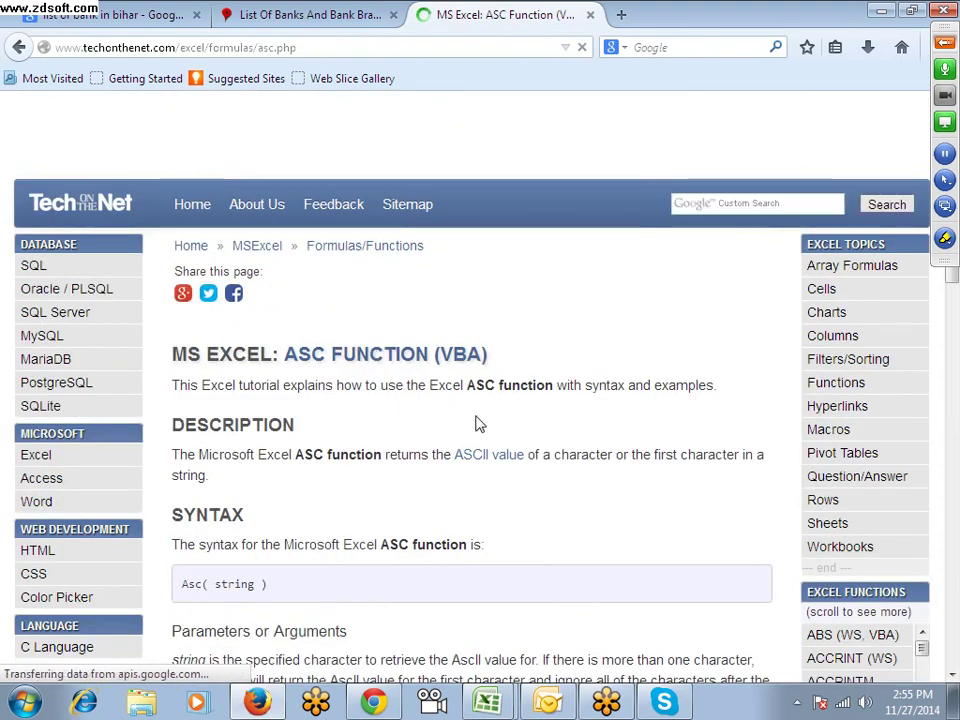
{"action": "left_click", "coordinate": [480, 456]}
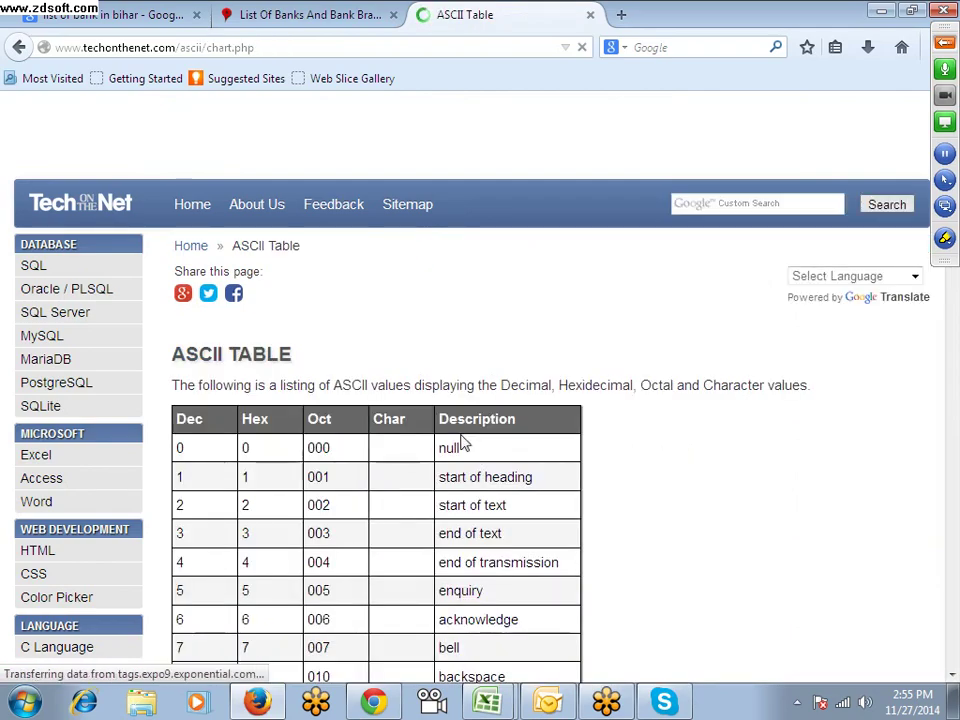
{"action": "scroll", "coordinate": [458, 440], "scroll_direction": "down", "scroll_amount": 3}
{"action": "scroll", "coordinate": [452, 430], "scroll_direction": "down", "scroll_amount": 4}
{"action": "scroll", "coordinate": [452, 430], "scroll_direction": "down", "scroll_amount": 3}
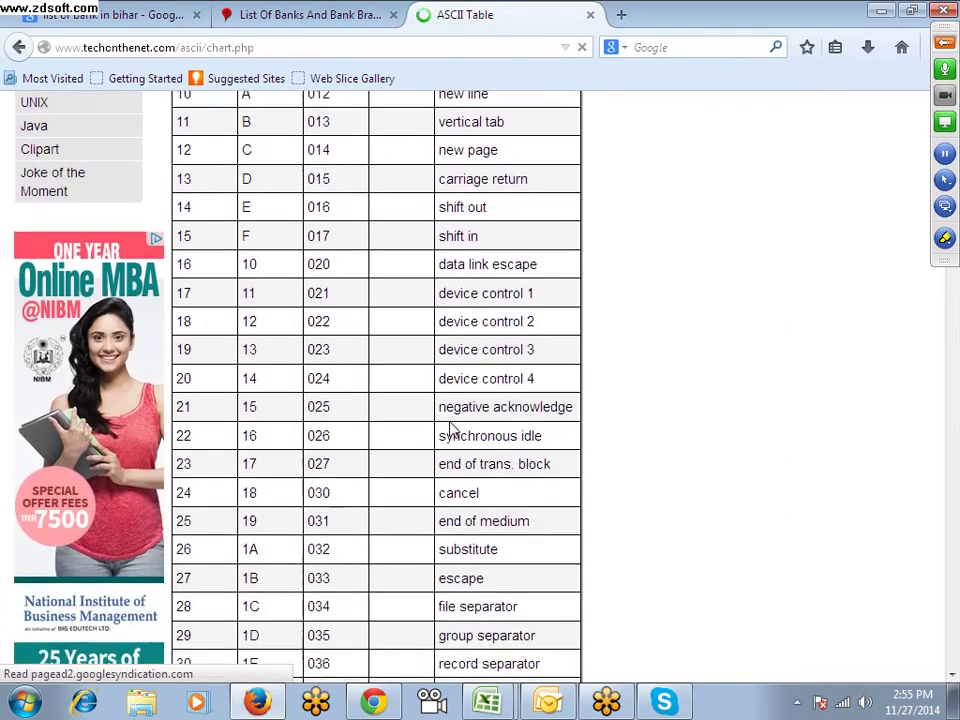
{"action": "scroll", "coordinate": [449, 427], "scroll_direction": "up", "scroll_amount": 3}
{"action": "scroll", "coordinate": [451, 421], "scroll_direction": "up", "scroll_amount": 1}
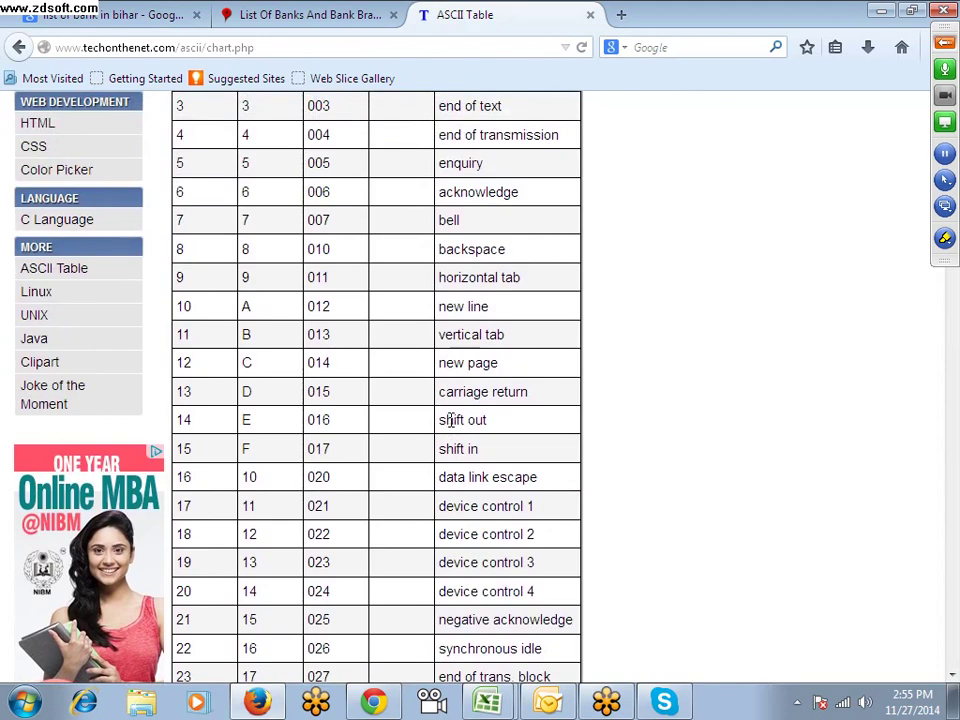
{"action": "scroll", "coordinate": [449, 419], "scroll_direction": "down", "scroll_amount": 5}
{"action": "scroll", "coordinate": [440, 415], "scroll_direction": "down", "scroll_amount": 2}
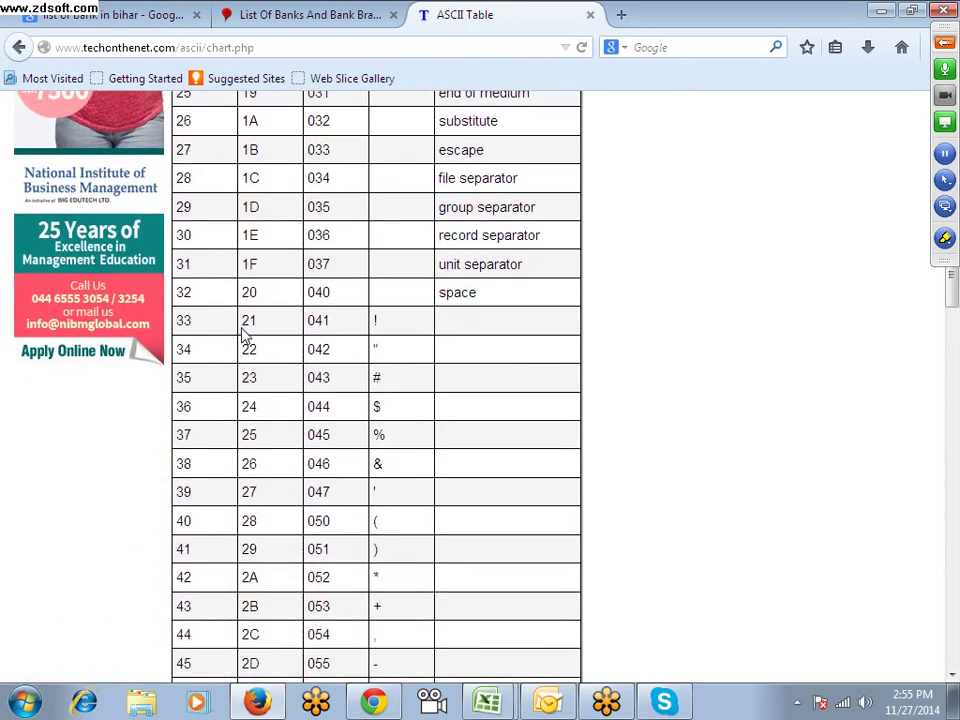
{"action": "double_click", "coordinate": [203, 330]}
{"action": "scroll", "coordinate": [203, 330], "scroll_direction": "down", "scroll_amount": 4}
{"action": "scroll", "coordinate": [203, 330], "scroll_direction": "down", "scroll_amount": 4}
{"action": "scroll", "coordinate": [203, 333], "scroll_direction": "down", "scroll_amount": 5}
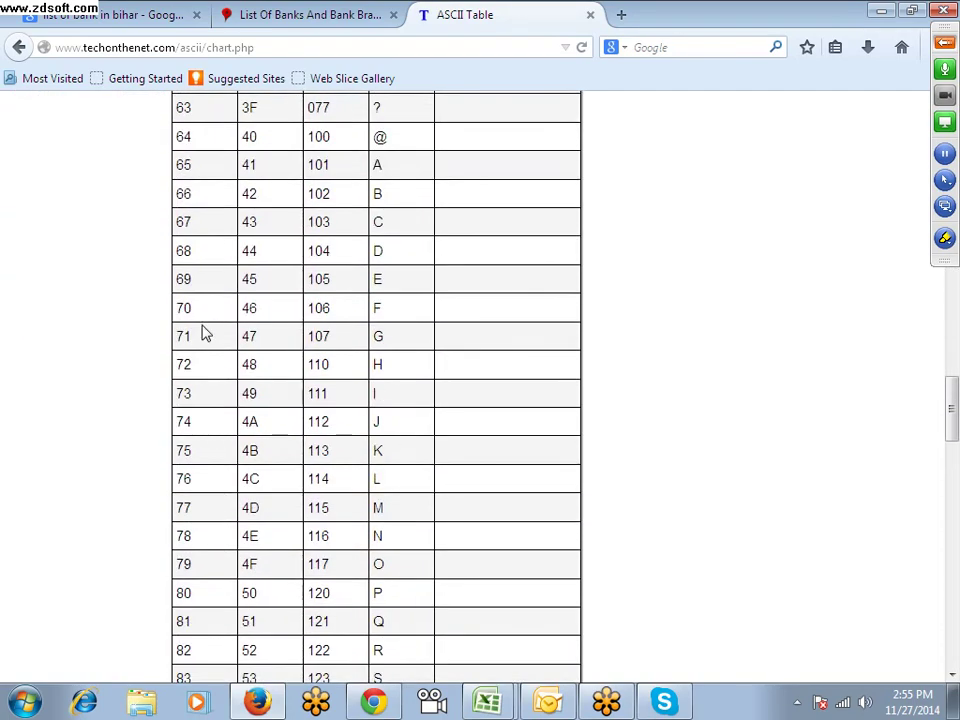
{"action": "scroll", "coordinate": [207, 390], "scroll_direction": "down", "scroll_amount": 5}
{"action": "scroll", "coordinate": [212, 490], "scroll_direction": "down", "scroll_amount": 4}
{"action": "scroll", "coordinate": [215, 546], "scroll_direction": "down", "scroll_amount": 6}
{"action": "scroll", "coordinate": [218, 570], "scroll_direction": "down", "scroll_amount": 2}
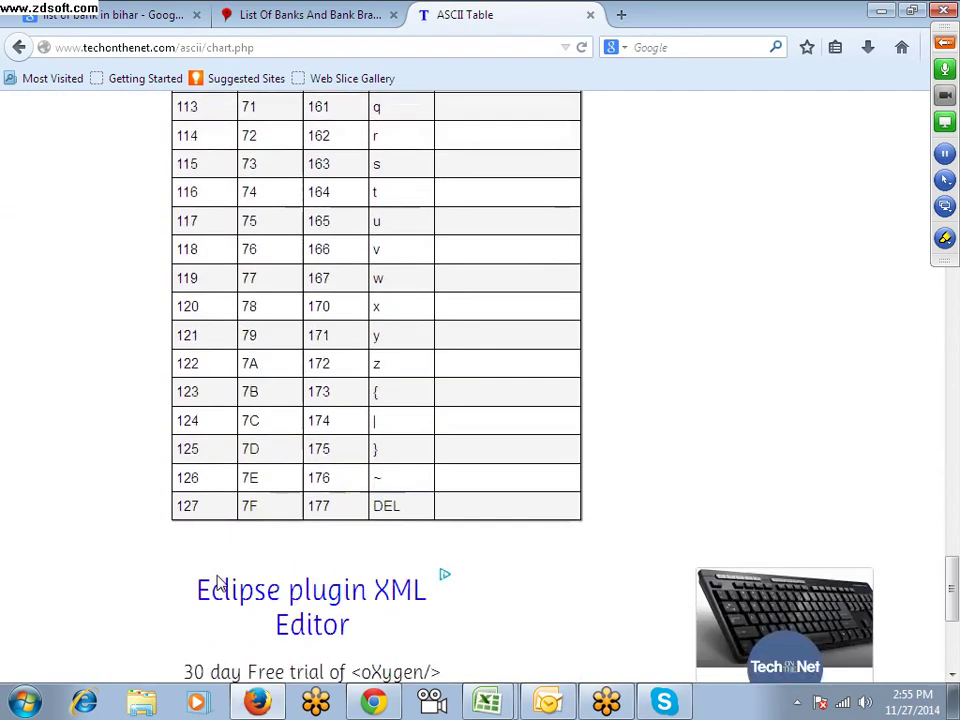
{"action": "double_click", "coordinate": [188, 438]}
{"action": "scroll", "coordinate": [287, 459], "scroll_direction": "up", "scroll_amount": 4}
{"action": "scroll", "coordinate": [287, 460], "scroll_direction": "up", "scroll_amount": 2}
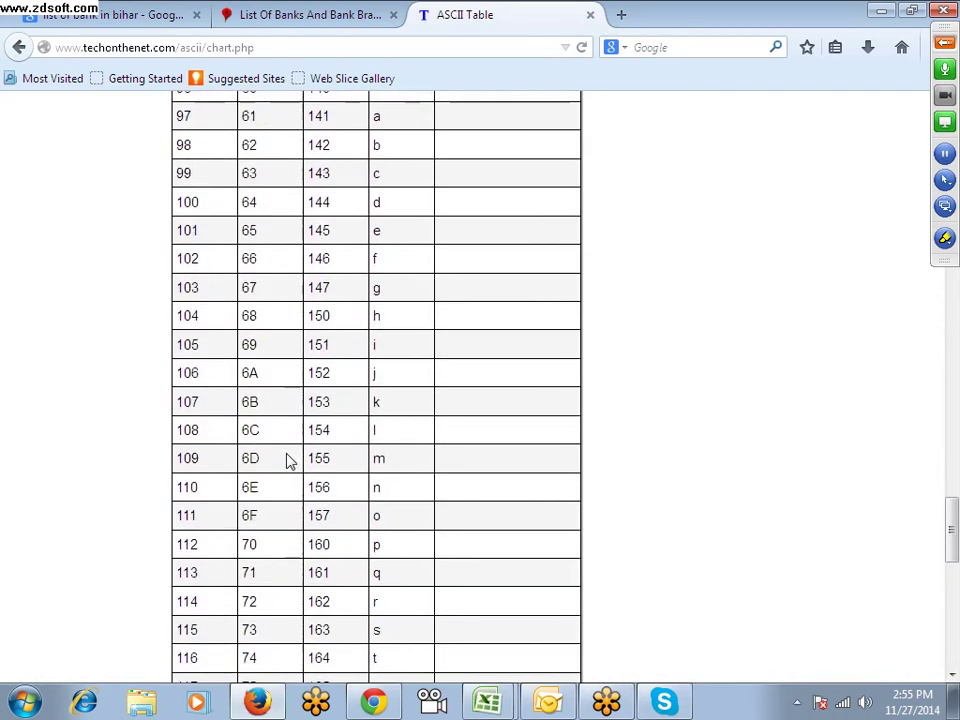
{"action": "scroll", "coordinate": [287, 459], "scroll_direction": "up", "scroll_amount": 3}
{"action": "scroll", "coordinate": [315, 413], "scroll_direction": "up", "scroll_amount": 1}
{"action": "scroll", "coordinate": [317, 422], "scroll_direction": "up", "scroll_amount": 6}
{"action": "scroll", "coordinate": [316, 422], "scroll_direction": "up", "scroll_amount": 3}
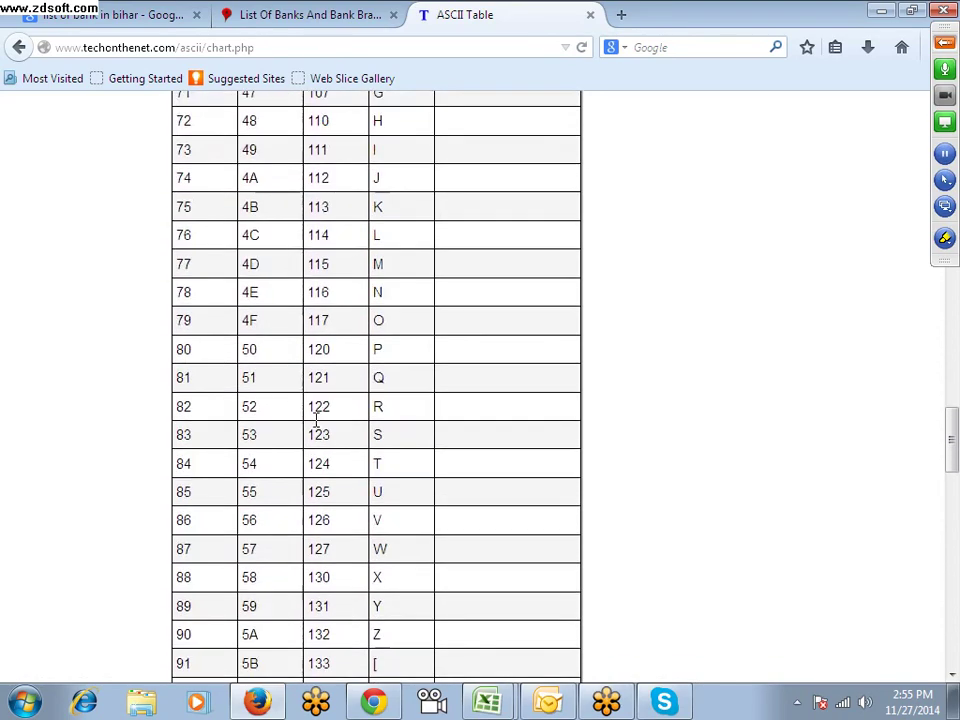
{"action": "scroll", "coordinate": [317, 426], "scroll_direction": "up", "scroll_amount": 1}
{"action": "scroll", "coordinate": [315, 424], "scroll_direction": "up", "scroll_amount": 4}
{"action": "scroll", "coordinate": [315, 409], "scroll_direction": "up", "scroll_amount": 3}
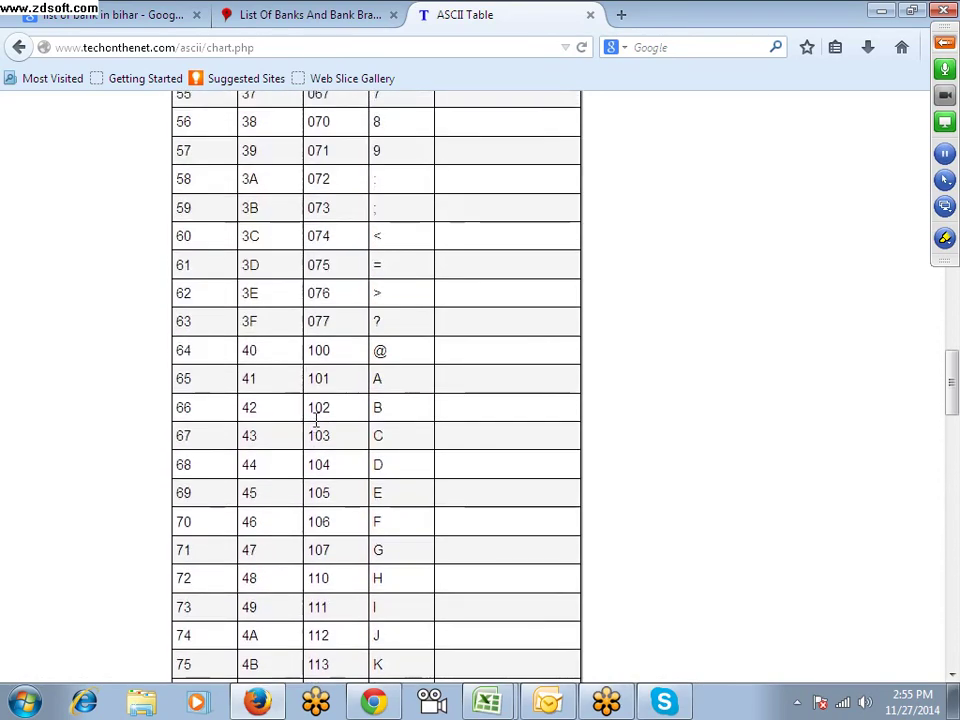
{"action": "double_click", "coordinate": [377, 374]}
{"action": "scroll", "coordinate": [381, 386], "scroll_direction": "up", "scroll_amount": 4}
{"action": "scroll", "coordinate": [381, 388], "scroll_direction": "down", "scroll_amount": 2}
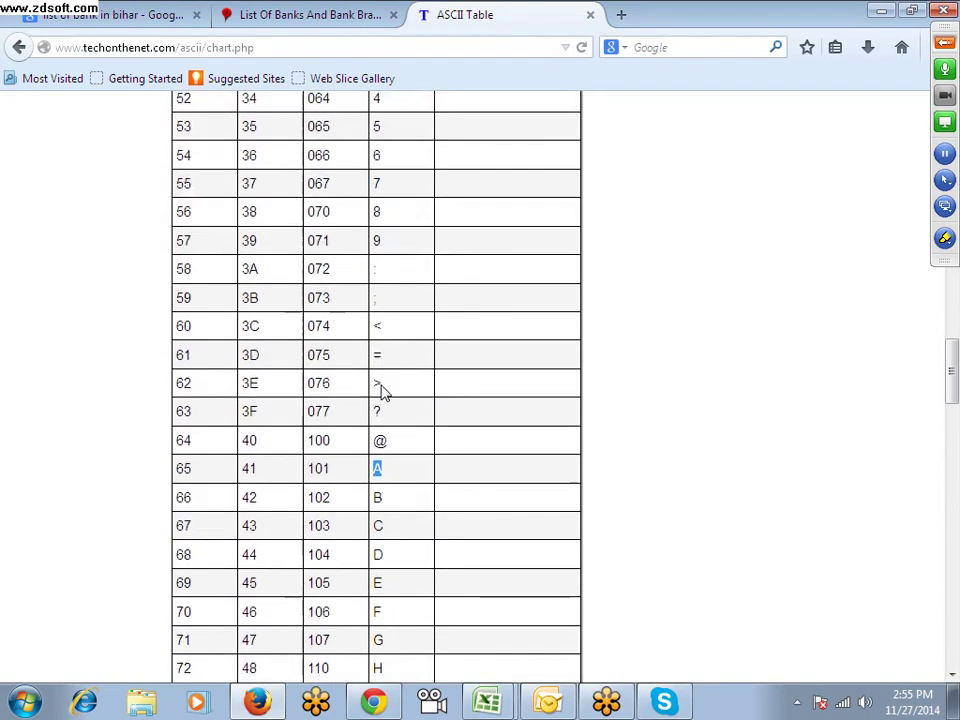
{"action": "scroll", "coordinate": [381, 390], "scroll_direction": "down", "scroll_amount": 2}
{"action": "double_click", "coordinate": [185, 379]}
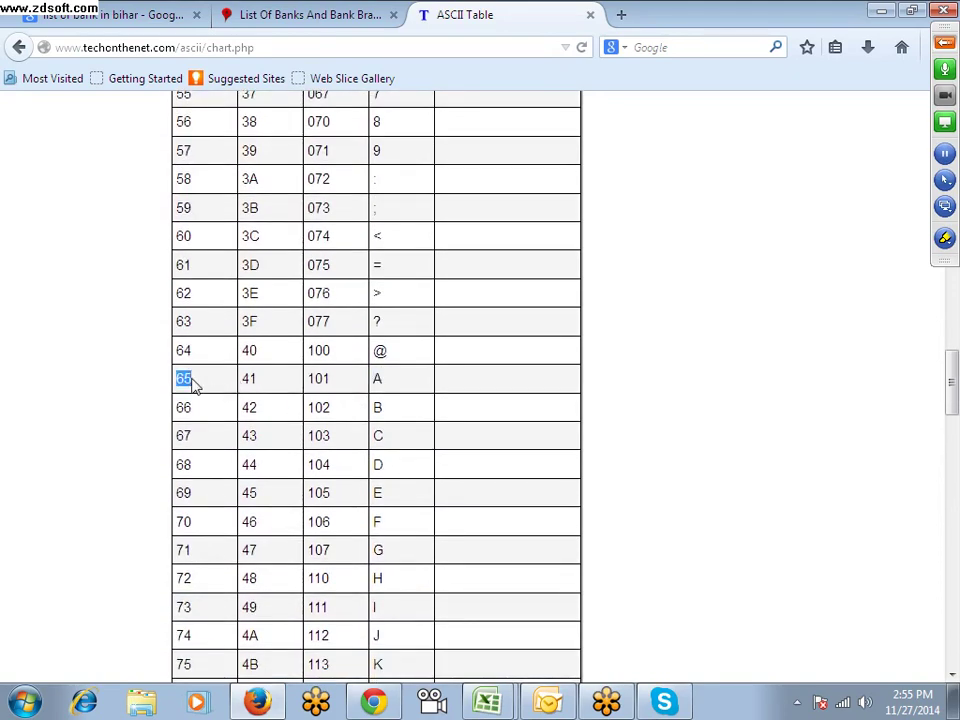
{"action": "scroll", "coordinate": [225, 413], "scroll_direction": "down", "scroll_amount": 4}
{"action": "scroll", "coordinate": [231, 506], "scroll_direction": "down", "scroll_amount": 5}
{"action": "scroll", "coordinate": [236, 553], "scroll_direction": "down", "scroll_amount": 5}
{"action": "scroll", "coordinate": [203, 503], "scroll_direction": "down", "scroll_amount": 3}
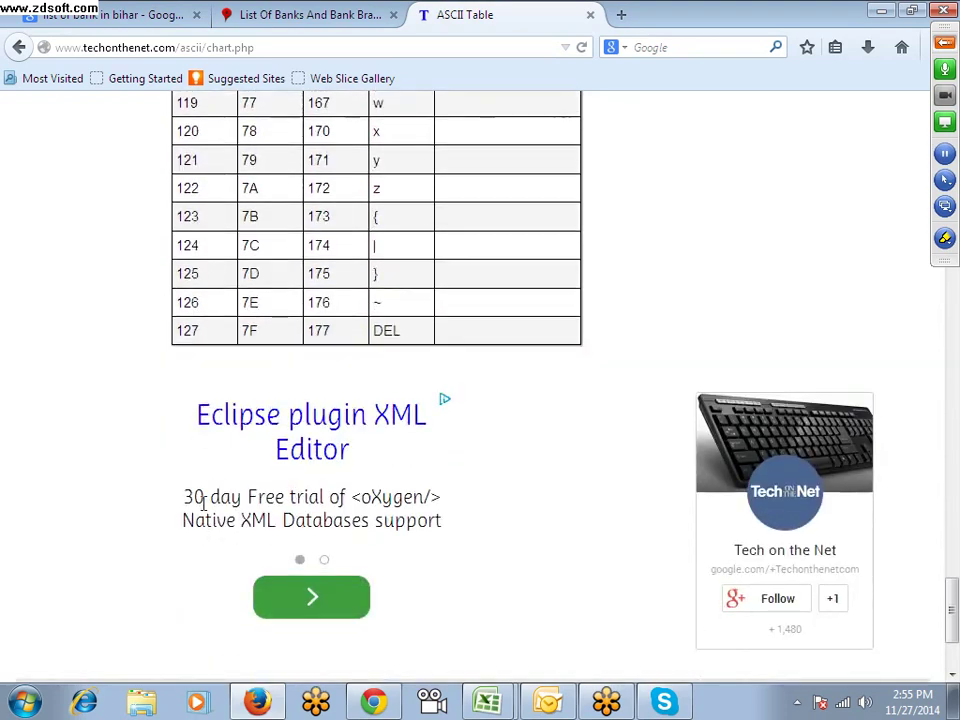
{"action": "double_click", "coordinate": [190, 330]}
{"action": "scroll", "coordinate": [214, 381], "scroll_direction": "up", "scroll_amount": 5}
{"action": "scroll", "coordinate": [212, 383], "scroll_direction": "up", "scroll_amount": 6}
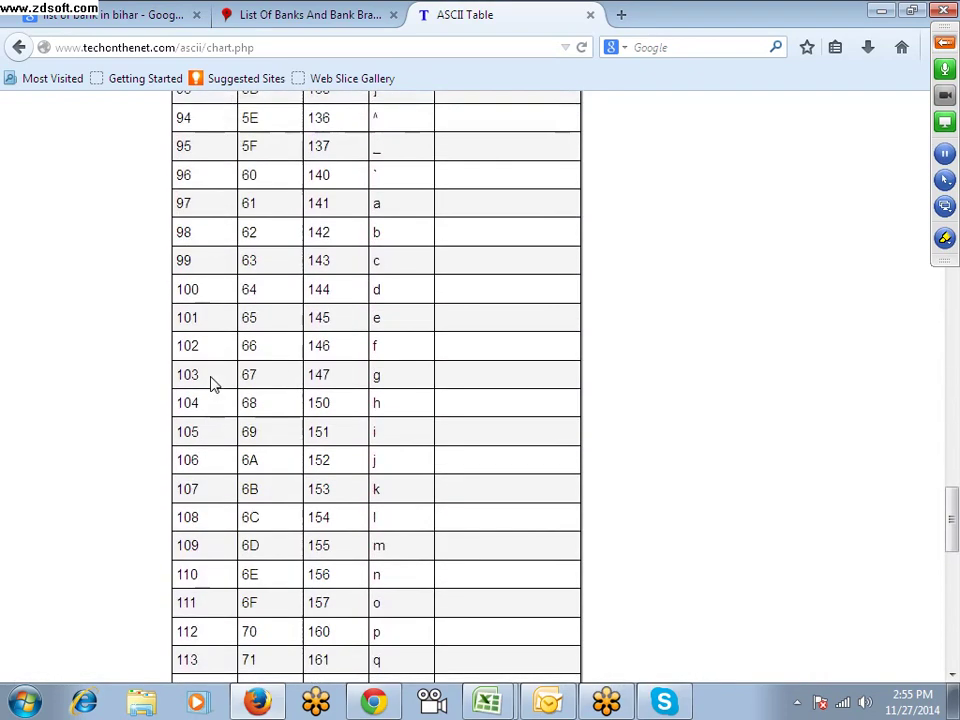
{"action": "scroll", "coordinate": [212, 383], "scroll_direction": "up", "scroll_amount": 7}
{"action": "scroll", "coordinate": [212, 383], "scroll_direction": "up", "scroll_amount": 4}
{"action": "scroll", "coordinate": [211, 382], "scroll_direction": "up", "scroll_amount": 1}
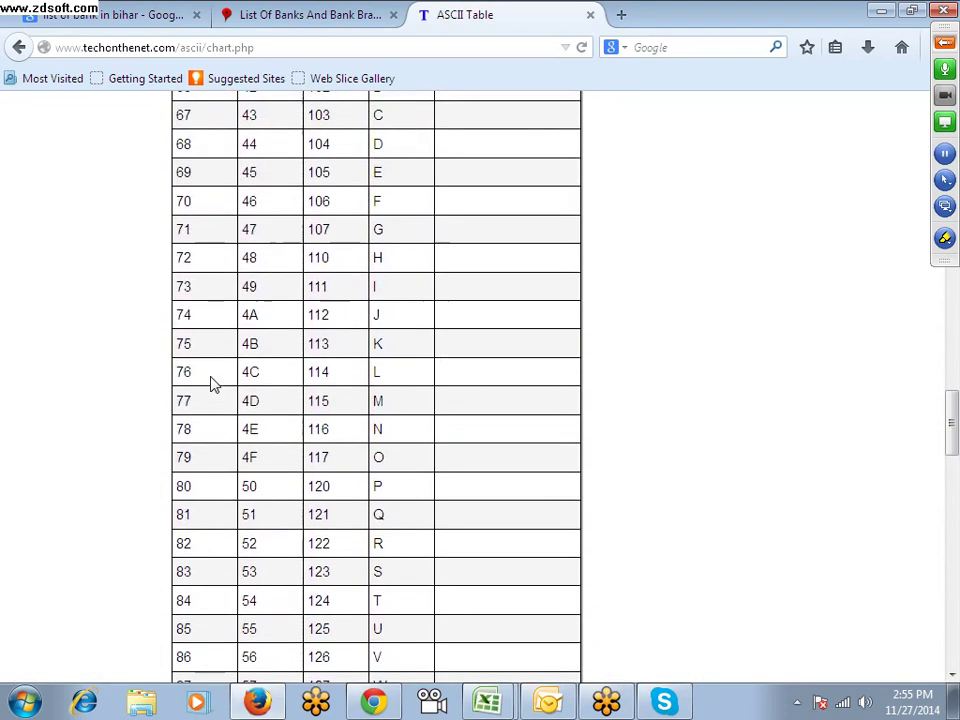
{"action": "scroll", "coordinate": [210, 381], "scroll_direction": "up", "scroll_amount": 4}
{"action": "mouse_move", "coordinate": [489, 705]}
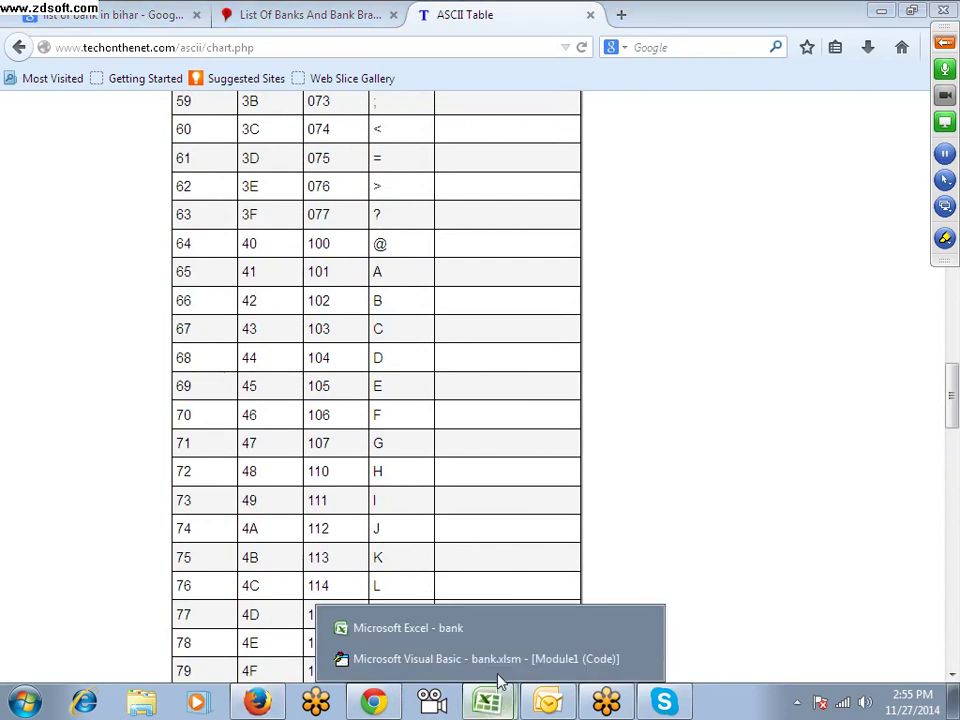
In Module1 of the VBA editor, declare Function EN(Text As String) with its End Function.
{"action": "left_click", "coordinate": [420, 628]}
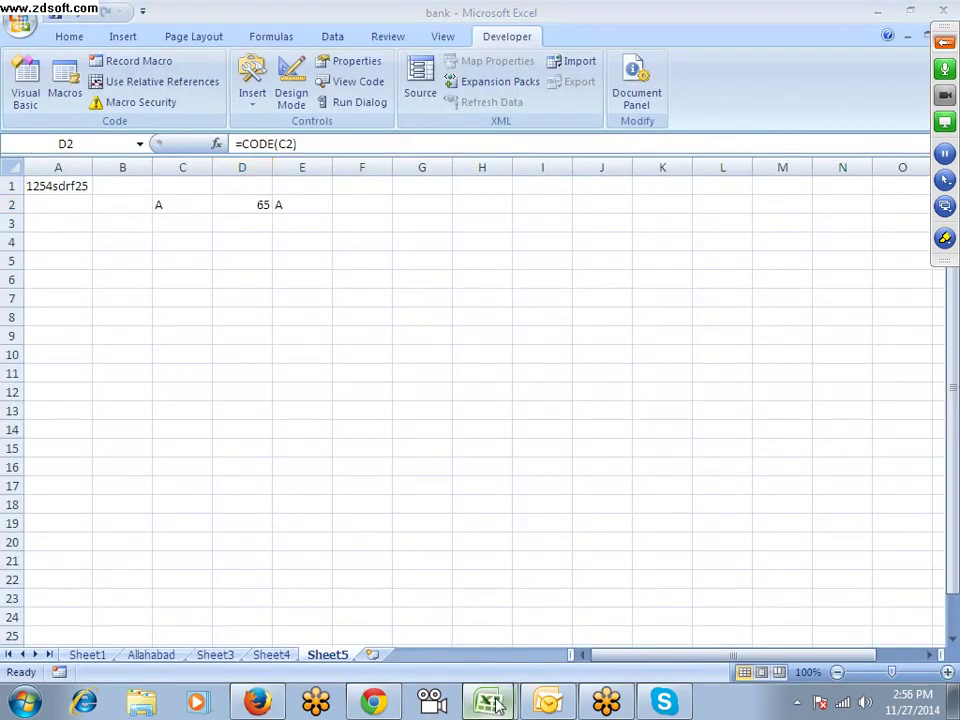
{"action": "mouse_move", "coordinate": [487, 703]}
{"action": "left_click", "coordinate": [507, 659]}
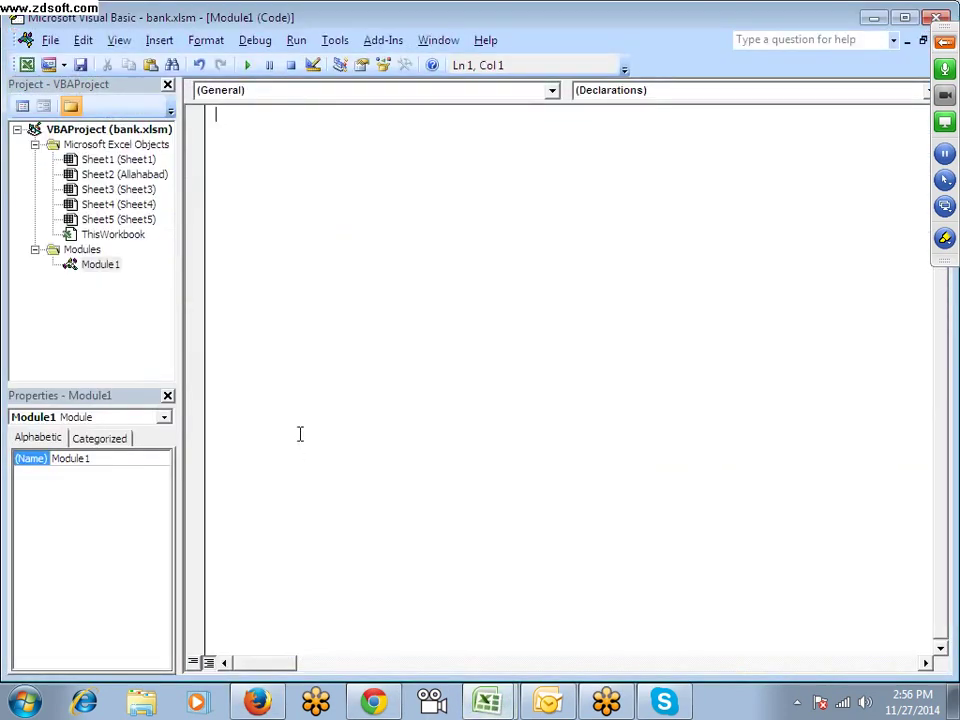
{"action": "type", "text": "functi"}
{"action": "type", "text": "on "}
{"action": "type", "text": "EN"}
{"action": "type", "text": "("}
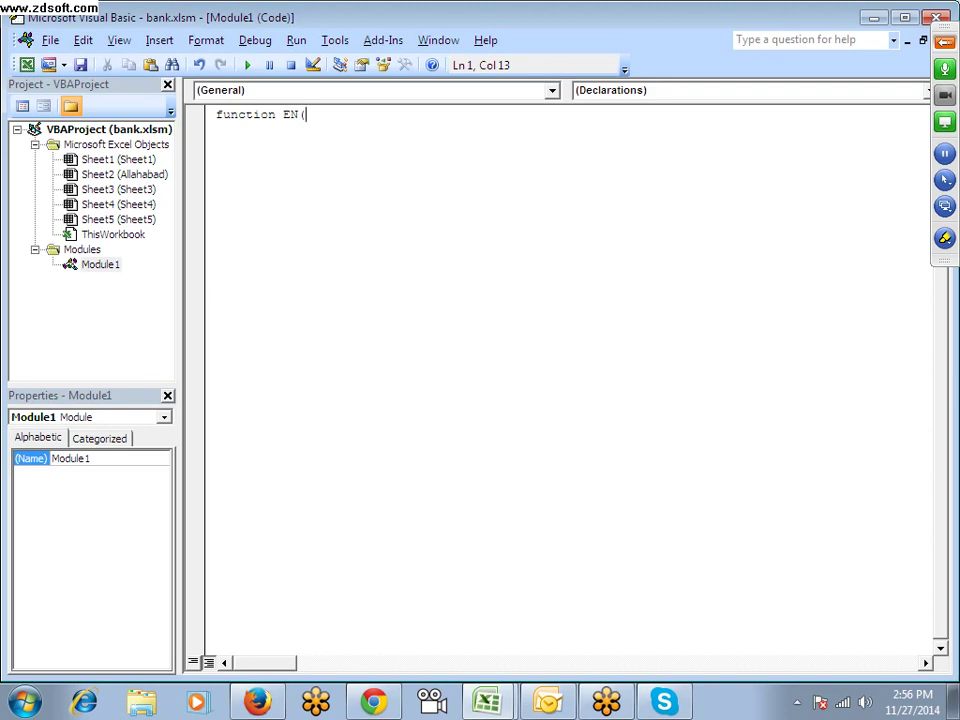
{"action": "type", "text": "T"}
{"action": "type", "text": "ext"}
{"action": "type", "text": " as "}
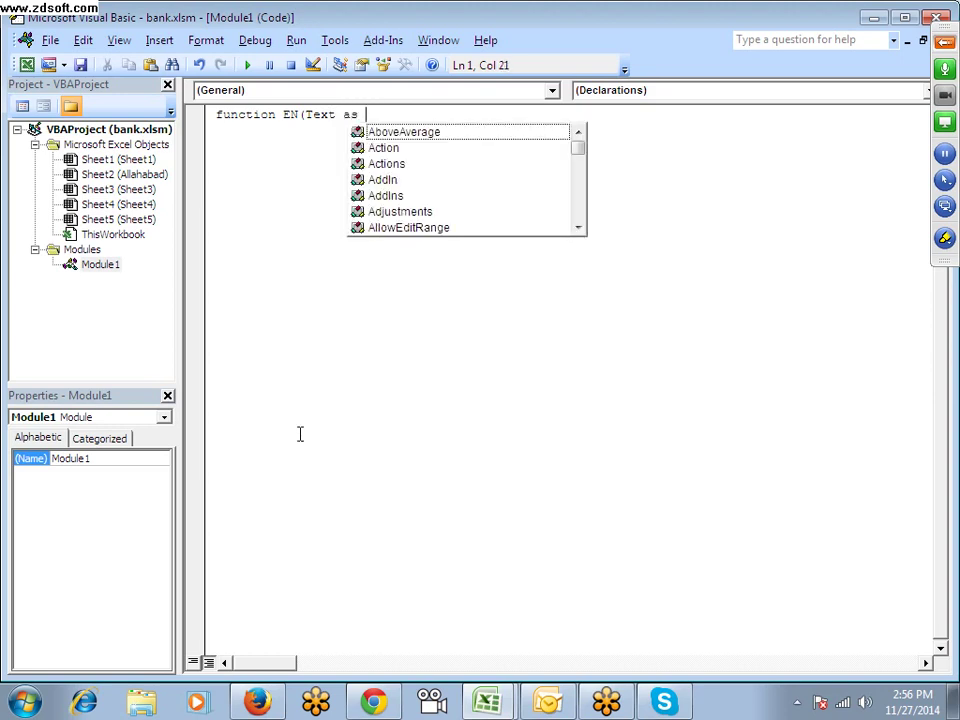
{"action": "type", "text": "str"}
{"action": "key", "text": "Tab"}
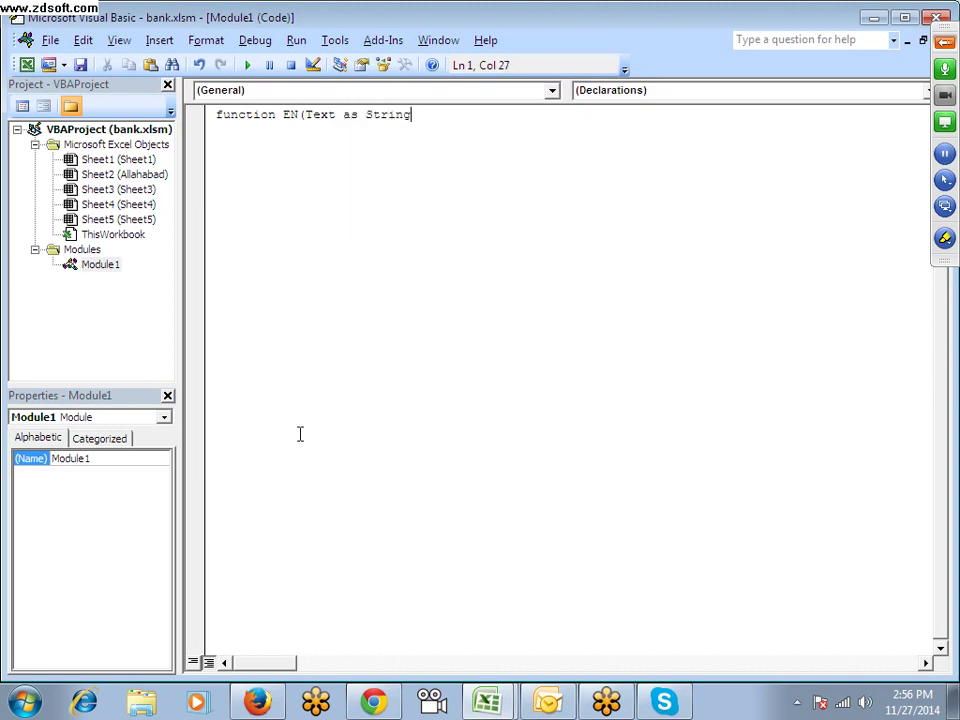
{"action": "type", "text": ")"}
{"action": "key", "text": "Return"}
Add a blank line in EN's body and return to Sheet5 with cell B1 selected.
{"action": "key", "text": "Return"}
{"action": "key", "text": "Return"}
{"action": "key", "text": "Up"}
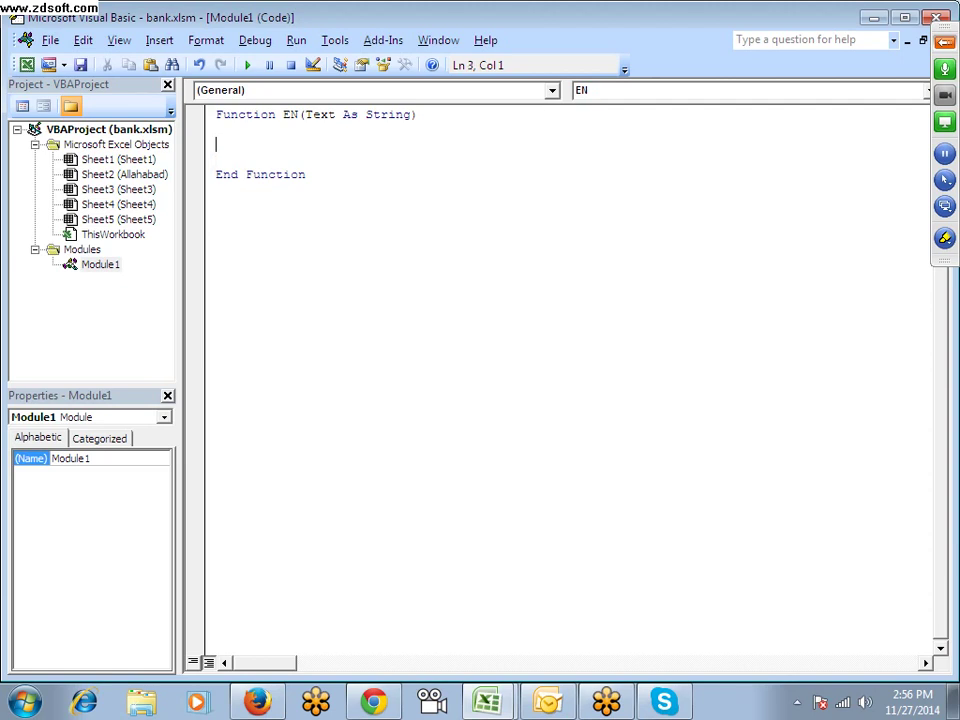
{"action": "left_click", "coordinate": [216, 129]}
{"action": "key", "text": "Return"}
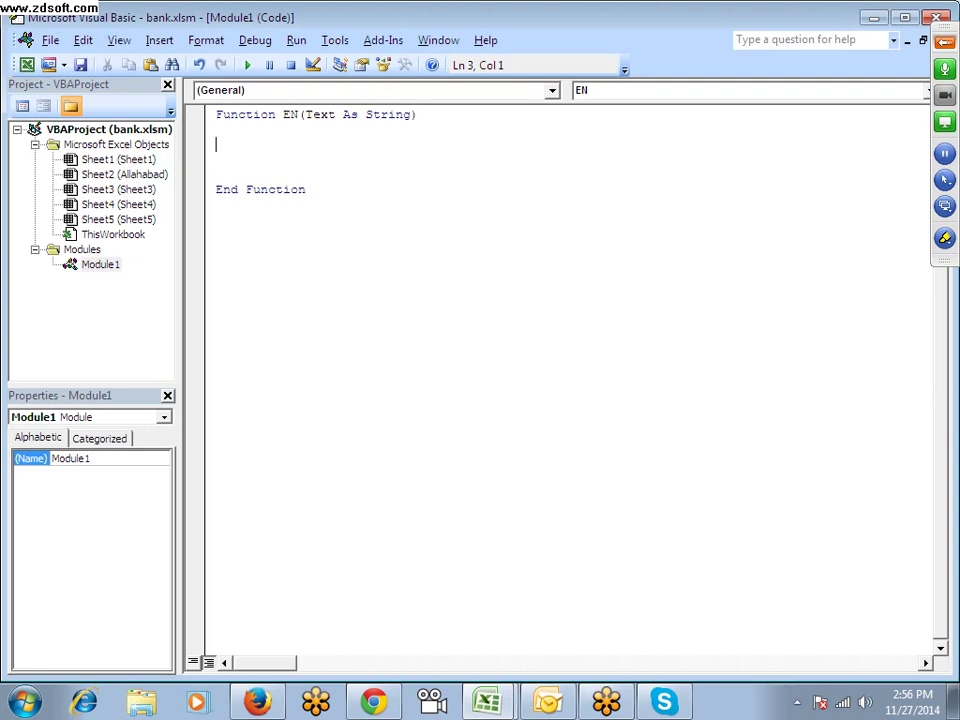
{"action": "key", "text": "alt+F11"}
{"action": "key", "text": "Up"}
{"action": "key", "text": "Left"}
{"action": "key", "text": "Left"}
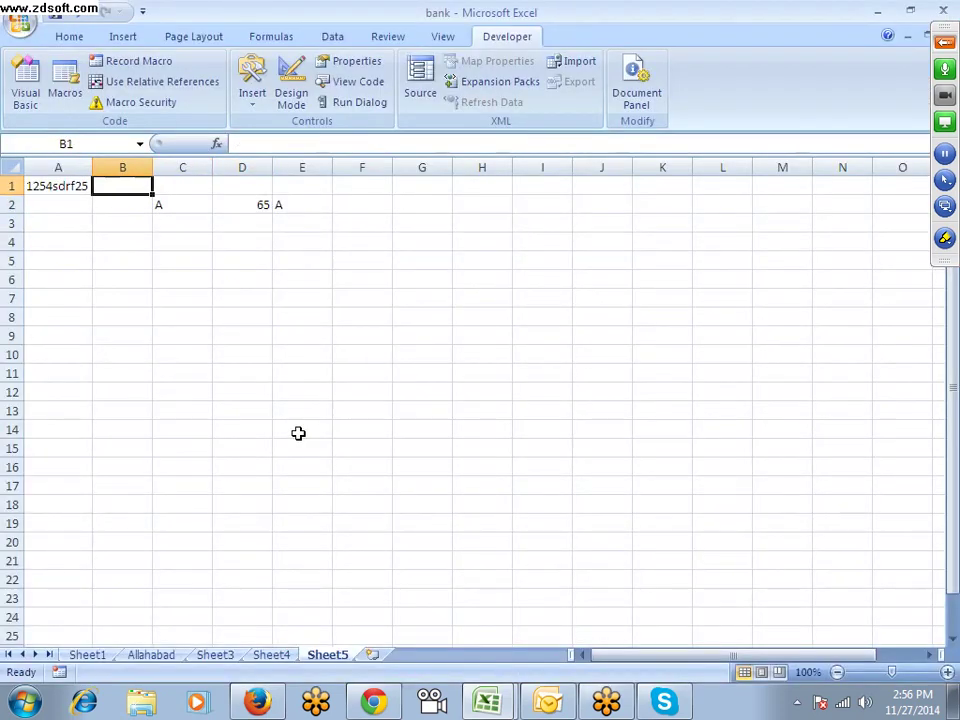
Enter =EN(A1) in cell B1 and check that it returns 0.
{"action": "type", "text": "=en"}
{"action": "key", "text": "Tab"}
{"action": "key", "text": "Left"}
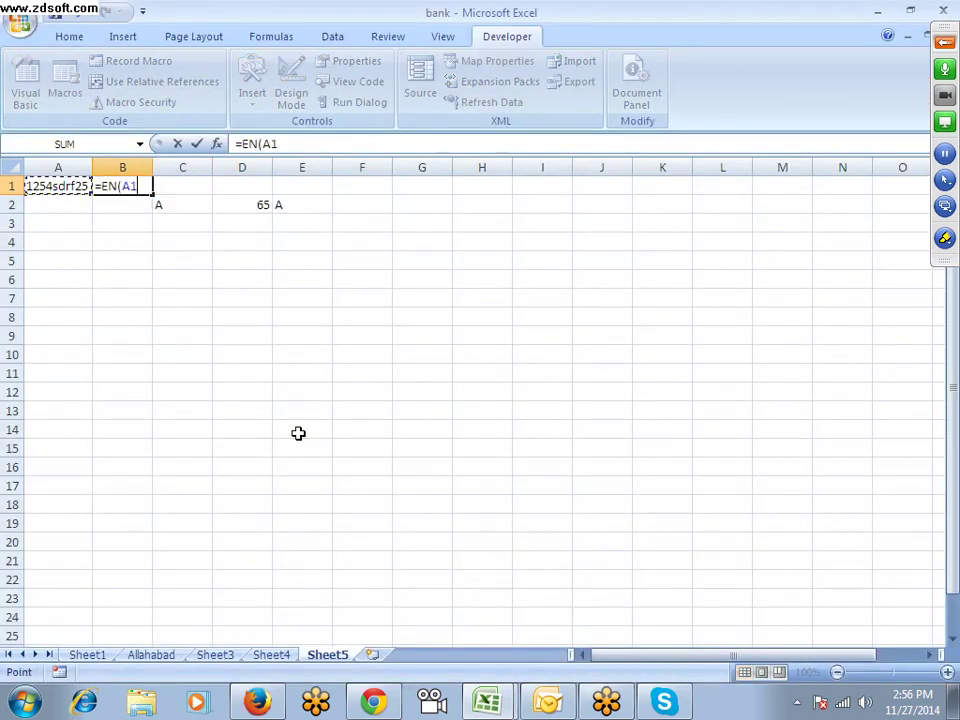
{"action": "key", "text": "Return"}
{"action": "key", "text": "Up"}
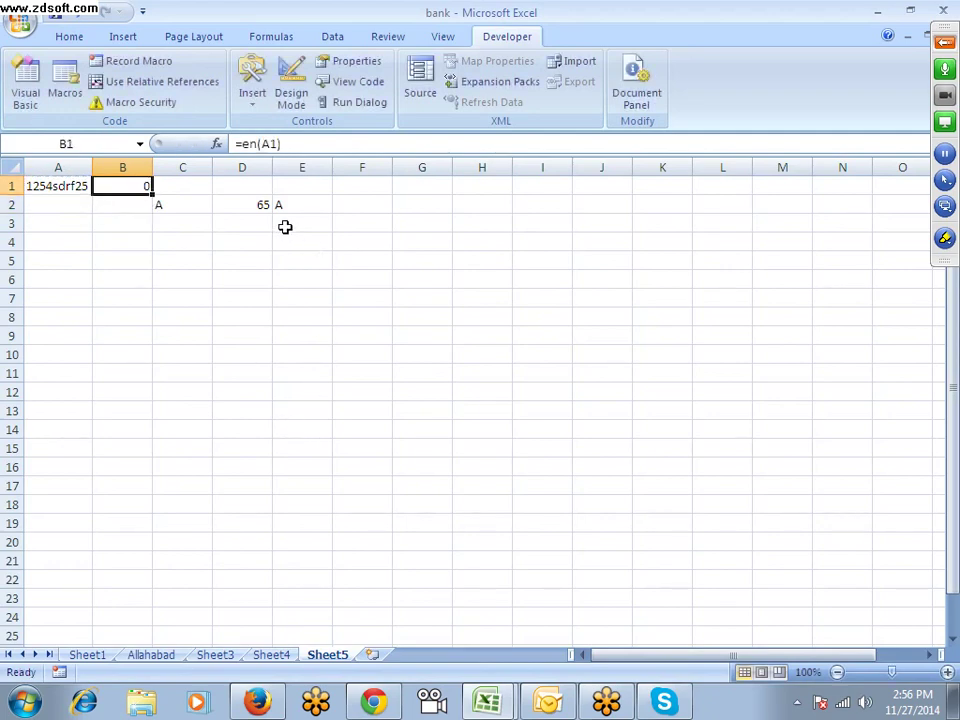
{"action": "left_click", "coordinate": [266, 144]}
{"action": "key", "text": "Escape"}
{"action": "key", "text": "alt+Tab"}
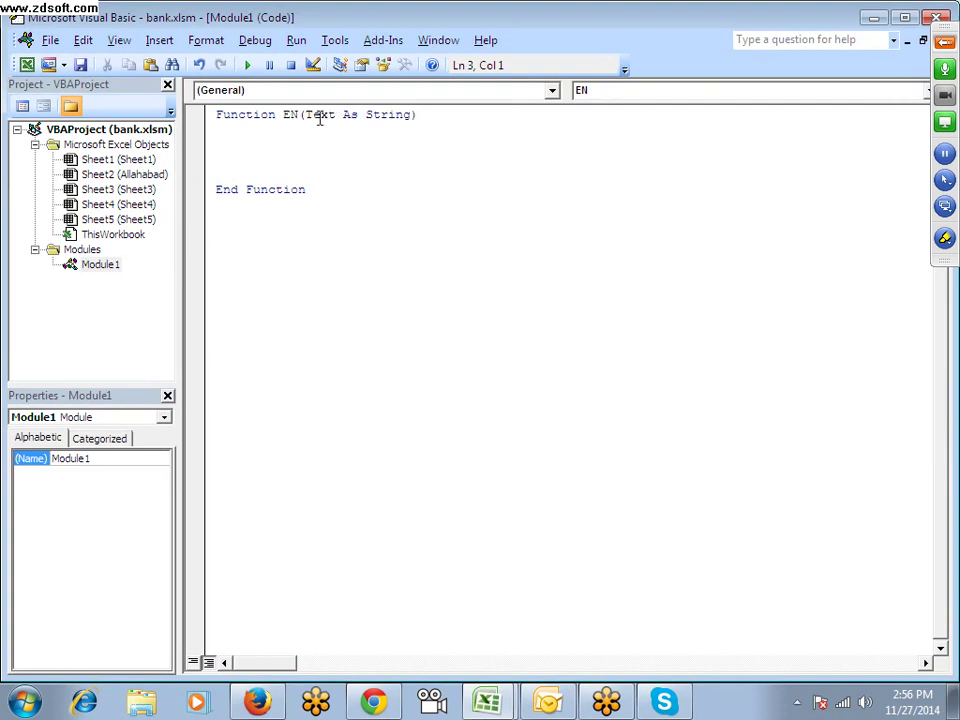
Open a new line inside EN and begin a For i = loop header.
{"action": "double_click", "coordinate": [320, 116]}
{"action": "left_click", "coordinate": [281, 144]}
{"action": "key", "text": "Return"}
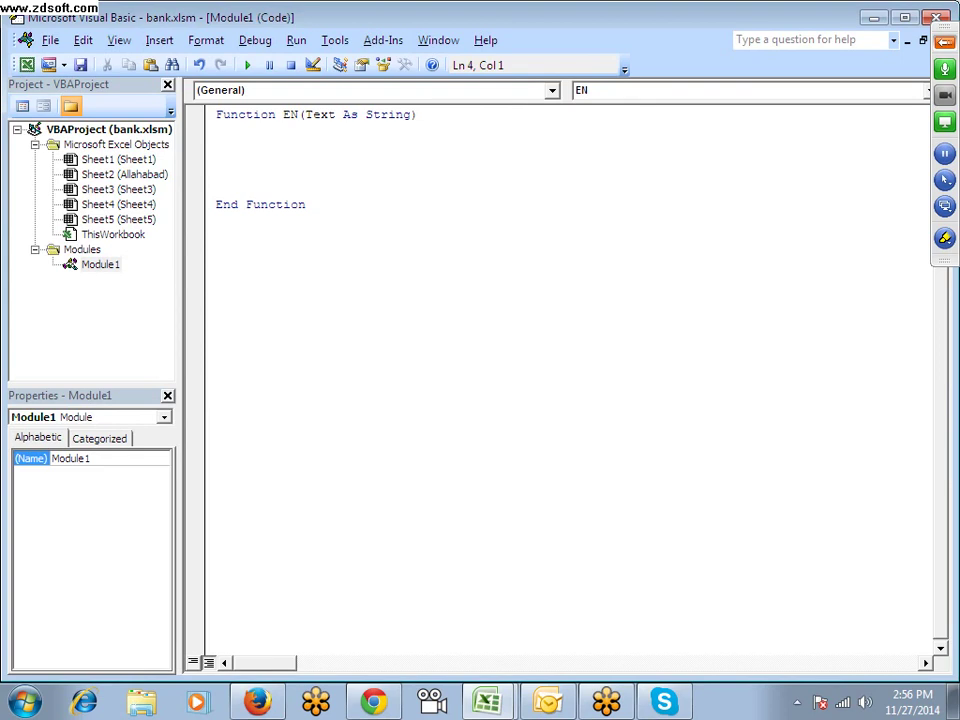
{"action": "type", "text": "fu"}
{"action": "key", "text": "BackSpace"}
{"action": "type", "text": "c"}
{"action": "type", "text": "r "}
{"action": "type", "text": "i ="}
Confirm A is code 65 in the ASCII table, then complete For i = 65 To 127.
{"action": "key", "text": "alt+F11"}
{"action": "key", "text": "alt+F11"}
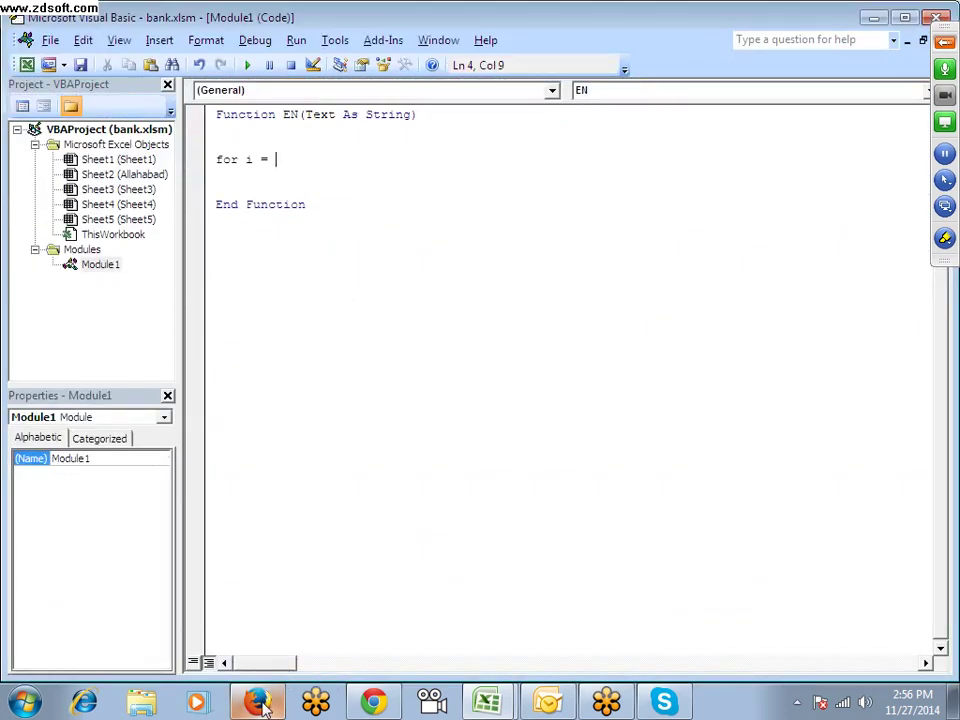
{"action": "left_click", "coordinate": [262, 707]}
{"action": "scroll", "coordinate": [268, 668], "scroll_direction": "up", "scroll_amount": 9}
{"action": "scroll", "coordinate": [268, 668], "scroll_direction": "down", "scroll_amount": 4}
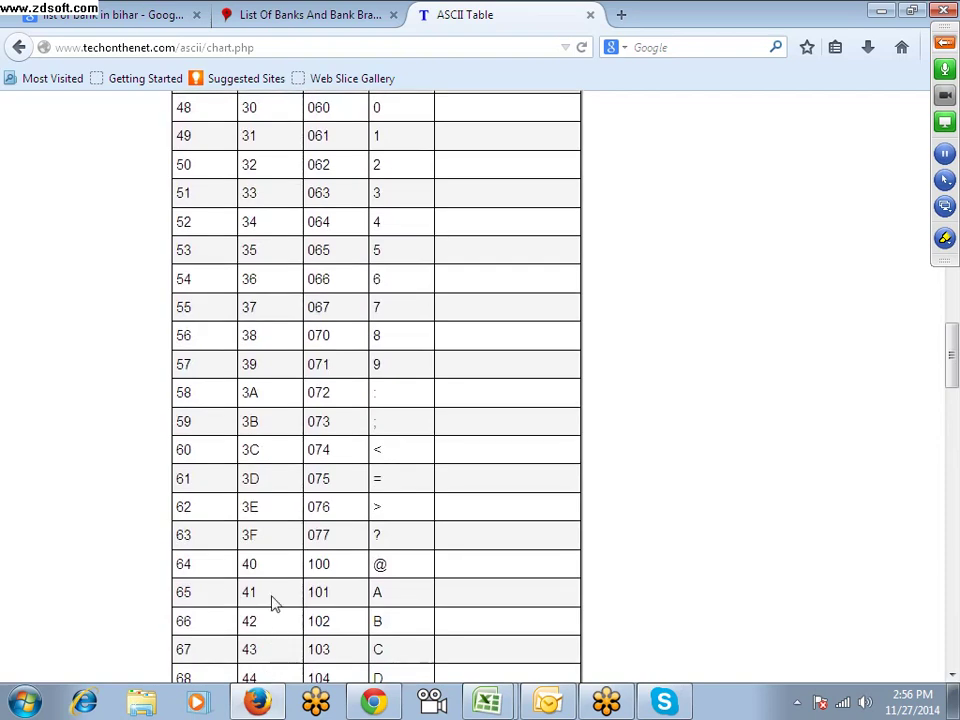
{"action": "double_click", "coordinate": [185, 593]}
{"action": "key", "text": "alt+Tab"}
{"action": "type", "text": "6"}
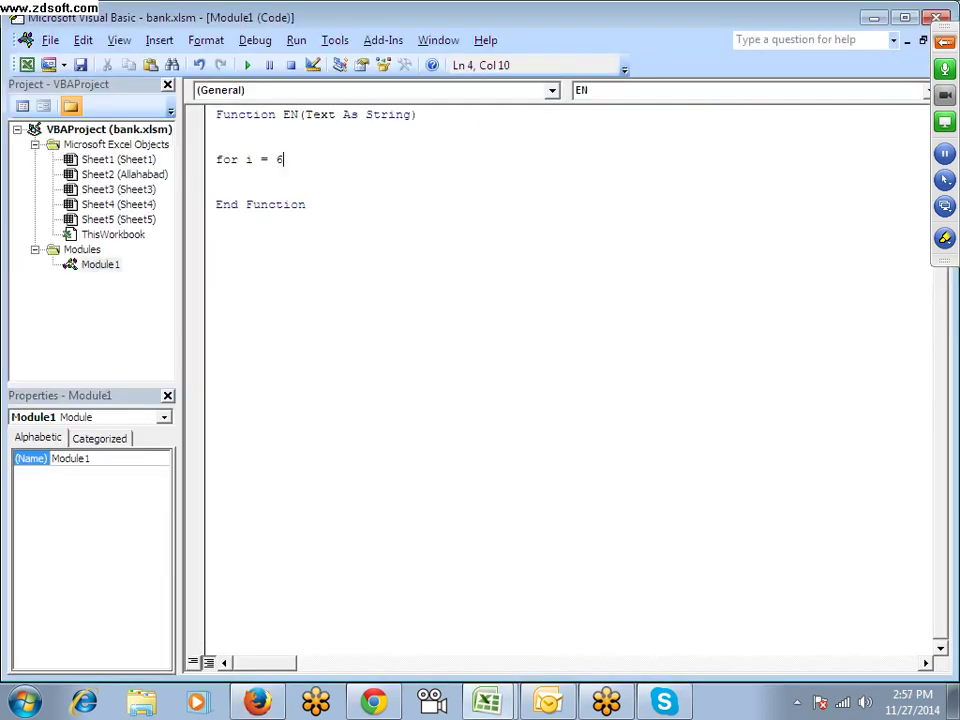
{"action": "type", "text": "5 to "}
{"action": "type", "text": "127"}
{"action": "key", "text": "Return"}
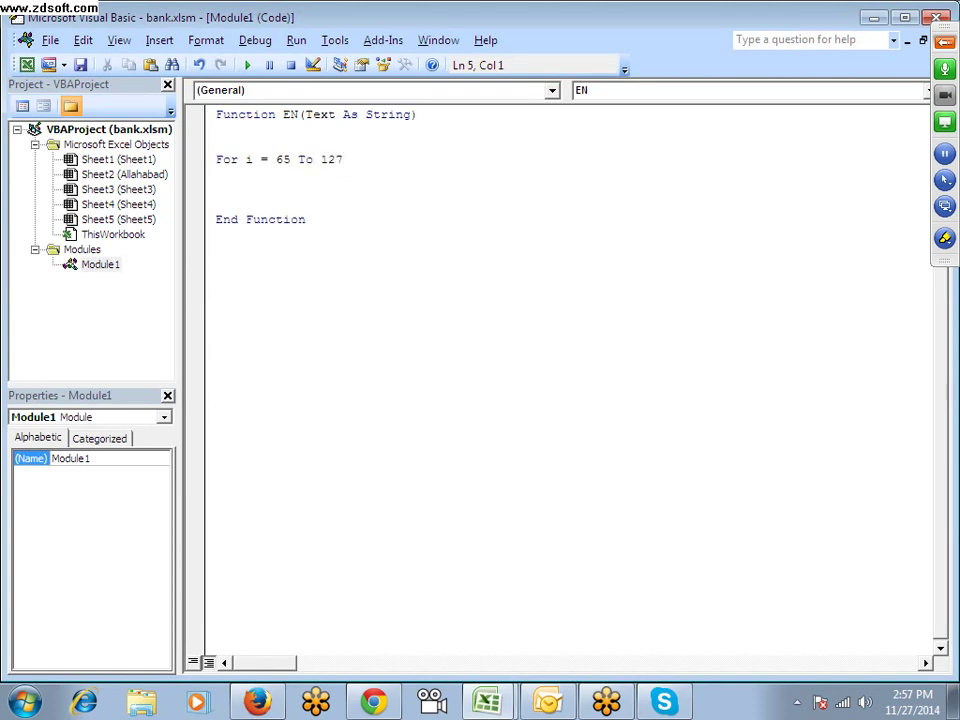
{"action": "key", "text": "Return"}
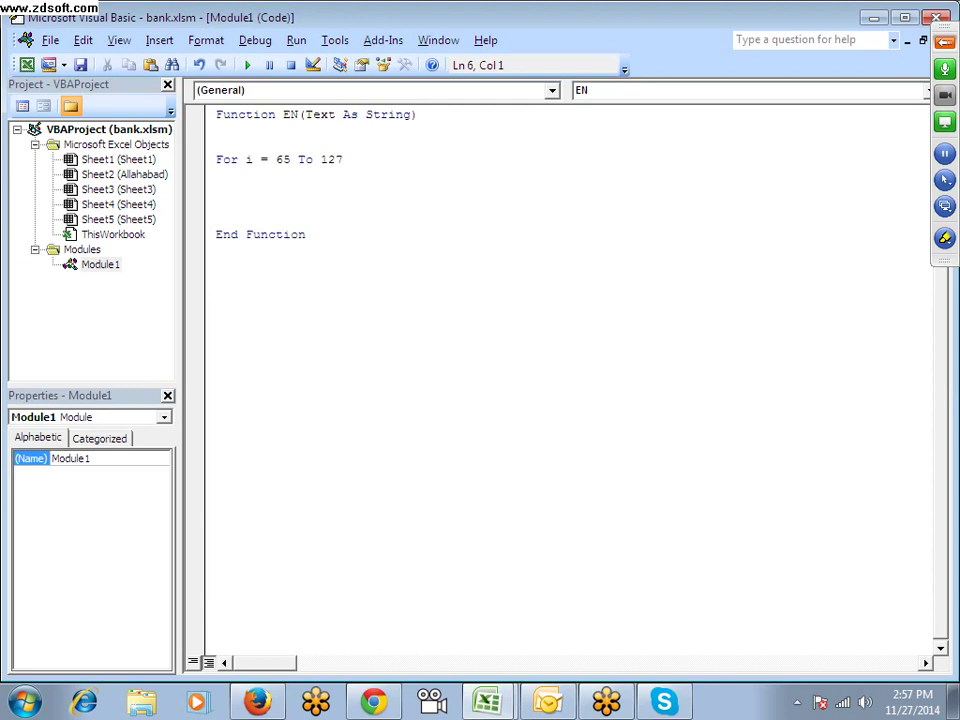
{"action": "key", "text": "Up"}
{"action": "key", "text": "Up"}
{"action": "key", "text": "Up"}
Declare Dim t As String and copy the input with t = Text.
{"action": "left_click", "coordinate": [217, 129]}
{"action": "type", "text": "dim "}
{"action": "type", "text": "t as st"}
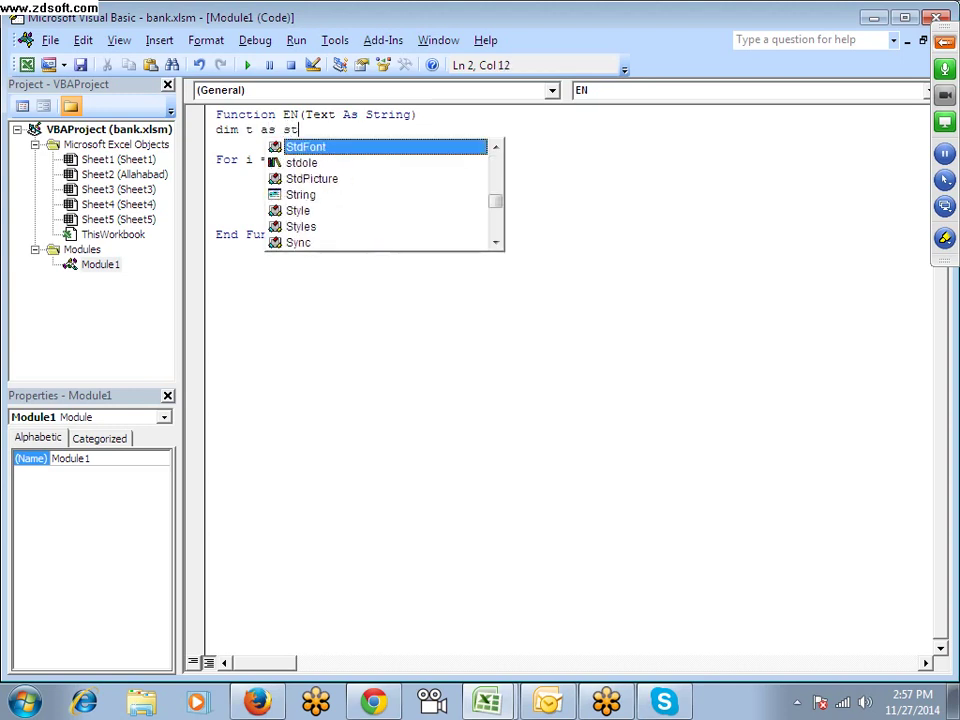
{"action": "type", "text": "r"}
{"action": "key", "text": "Tab"}
{"action": "key", "text": "Return"}
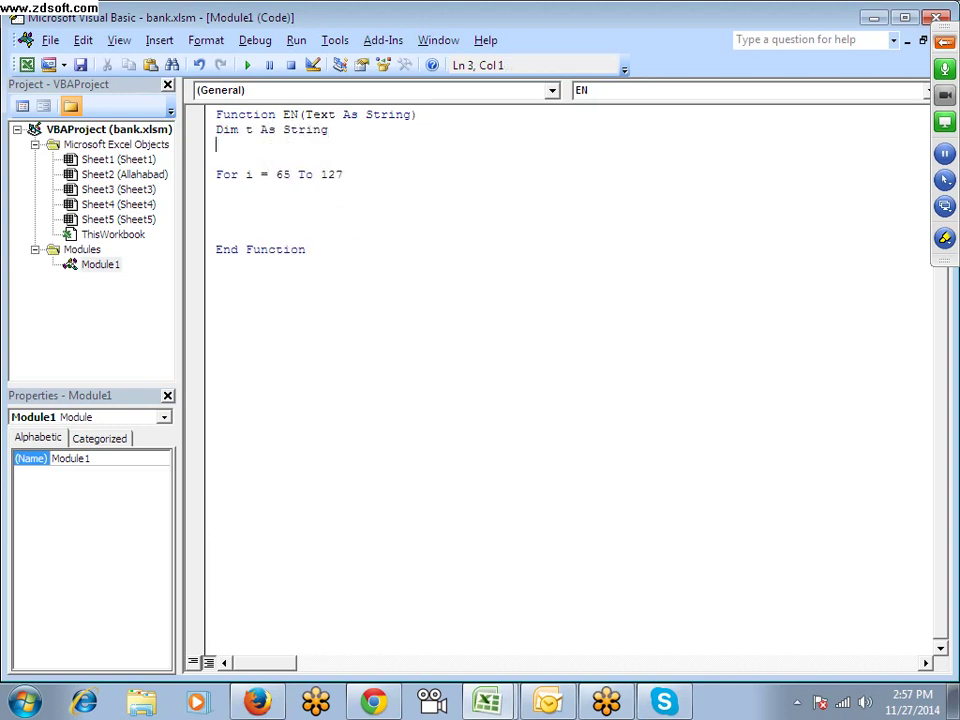
{"action": "type", "text": "t"}
{"action": "type", "text": "="}
{"action": "type", "text": "ec"}
{"action": "key", "text": "BackSpace"}
{"action": "key", "text": "BackSpace"}
{"action": "type", "text": "t = T"}
{"action": "type", "text": "ext"}
{"action": "key", "text": "Return"}
Inside the loop, strip each character with t = Replace(t, Chr(i), "").
{"action": "left_click", "coordinate": [216, 189]}
{"action": "left_click", "coordinate": [216, 204]}
{"action": "type", "text": "t="}
{"action": "key", "text": "alt+Tab"}
{"action": "key", "text": "alt+Tab"}
{"action": "type", "text": "re"}
{"action": "type", "text": "place"}
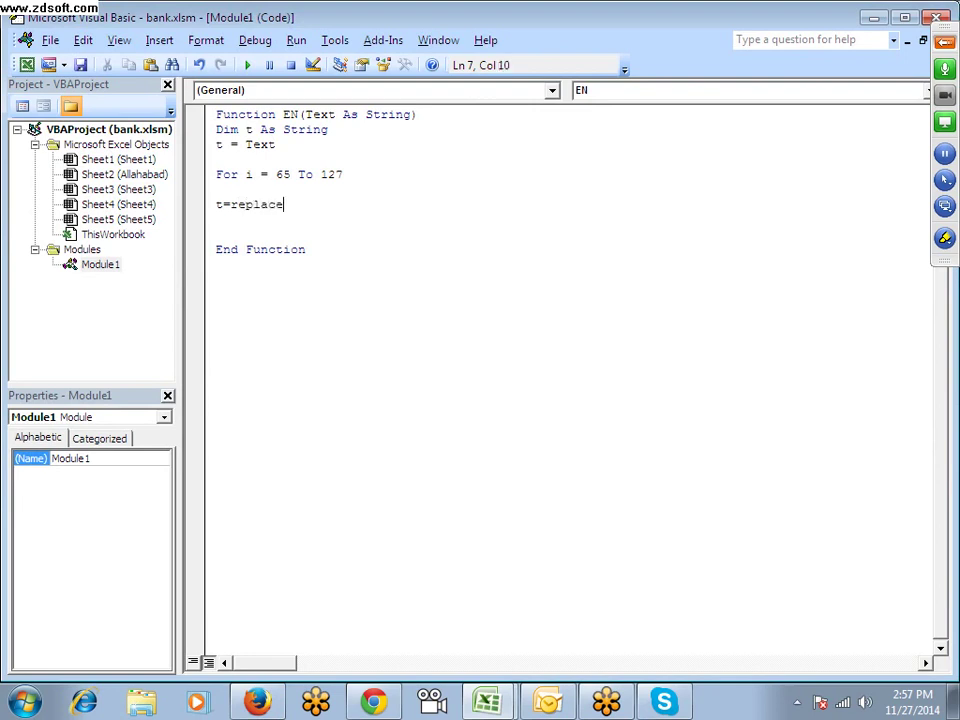
{"action": "type", "text": "("}
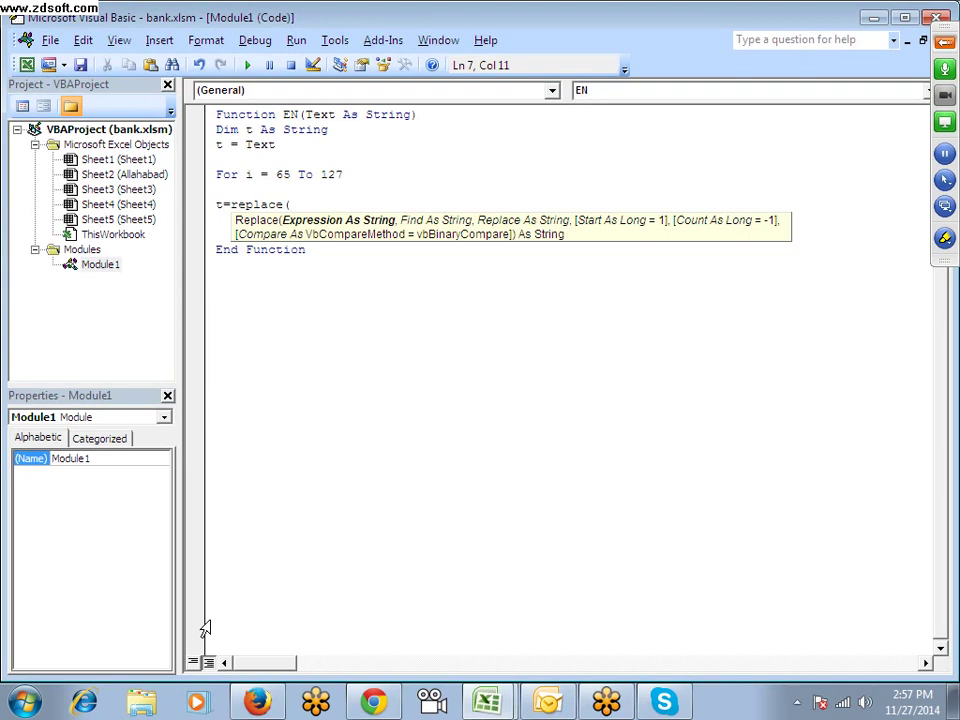
{"action": "type", "text": "t,"}
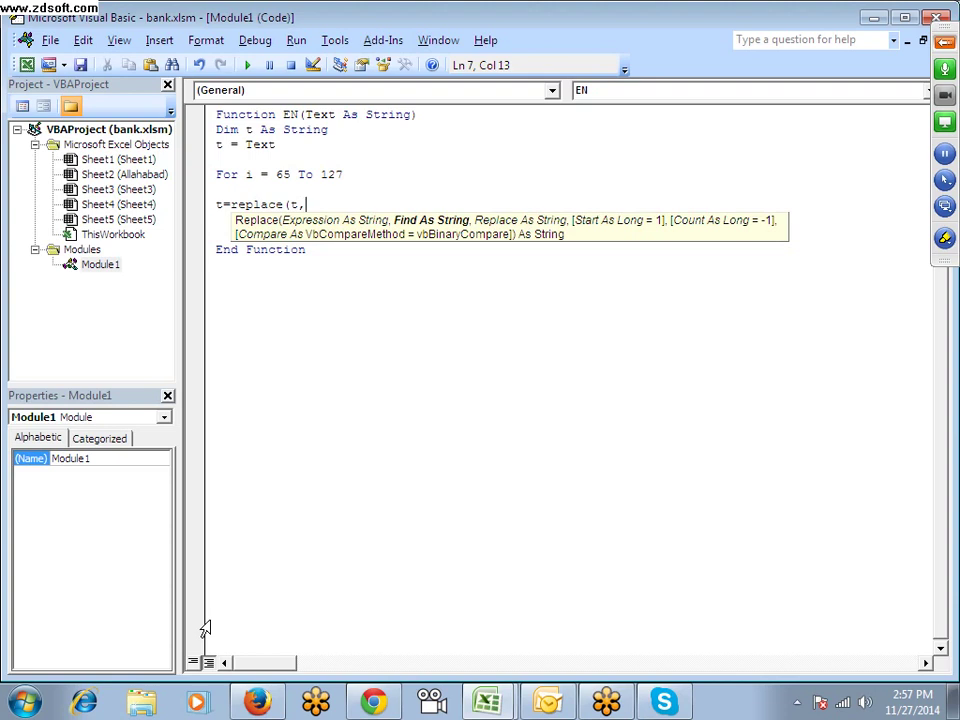
{"action": "type", "text": "chr"}
{"action": "type", "text": "(i"}
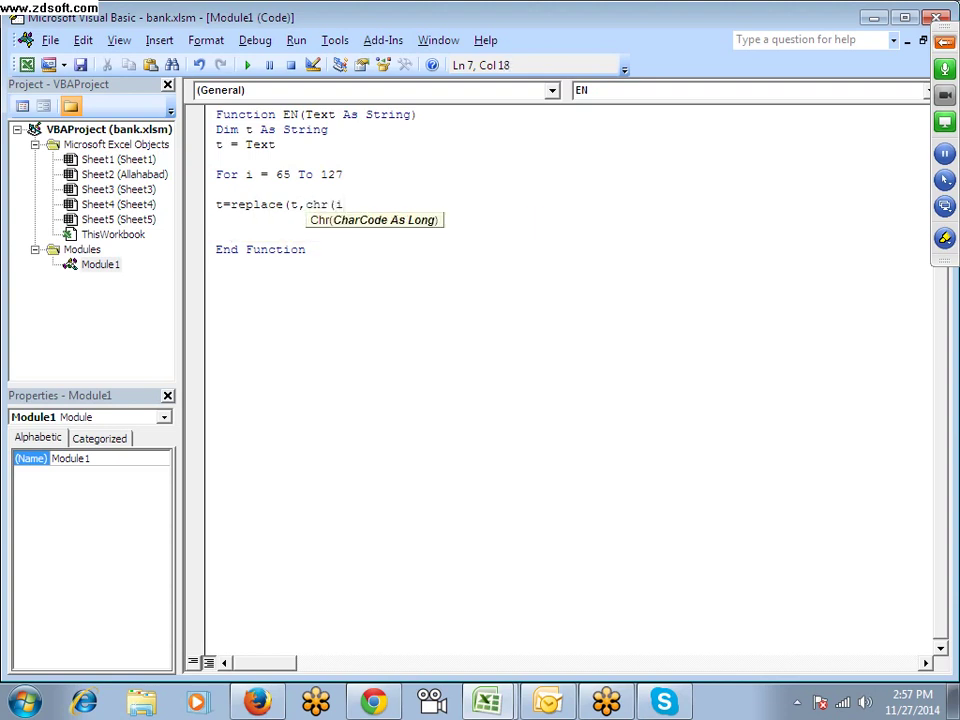
{"action": "type", "text": "),\"\""}
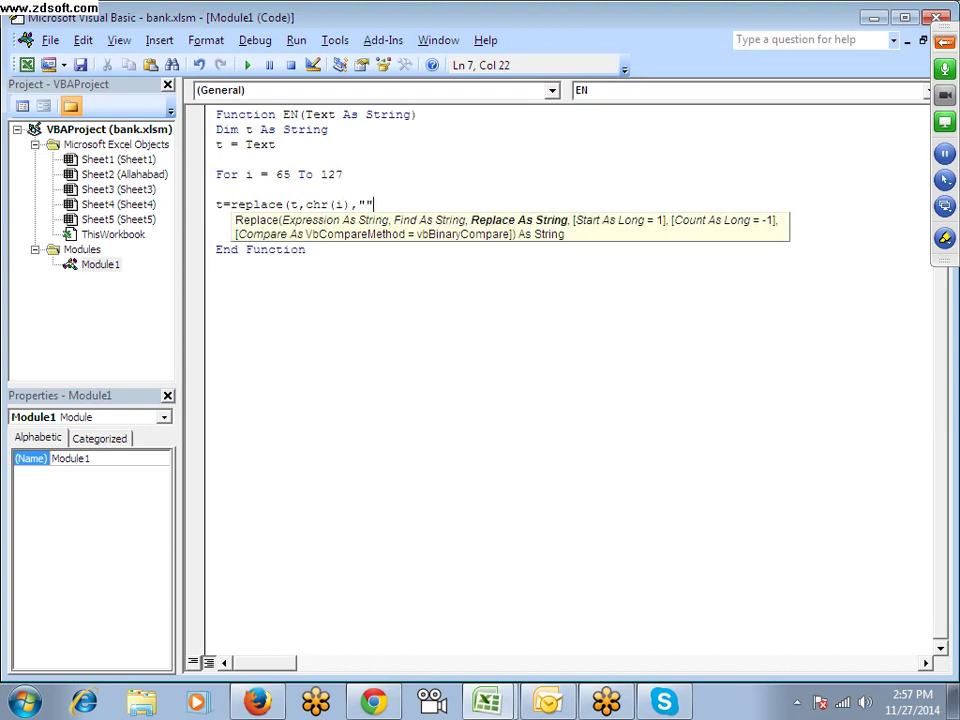
{"action": "type", "text": ")"}
{"action": "key", "text": "Return"}
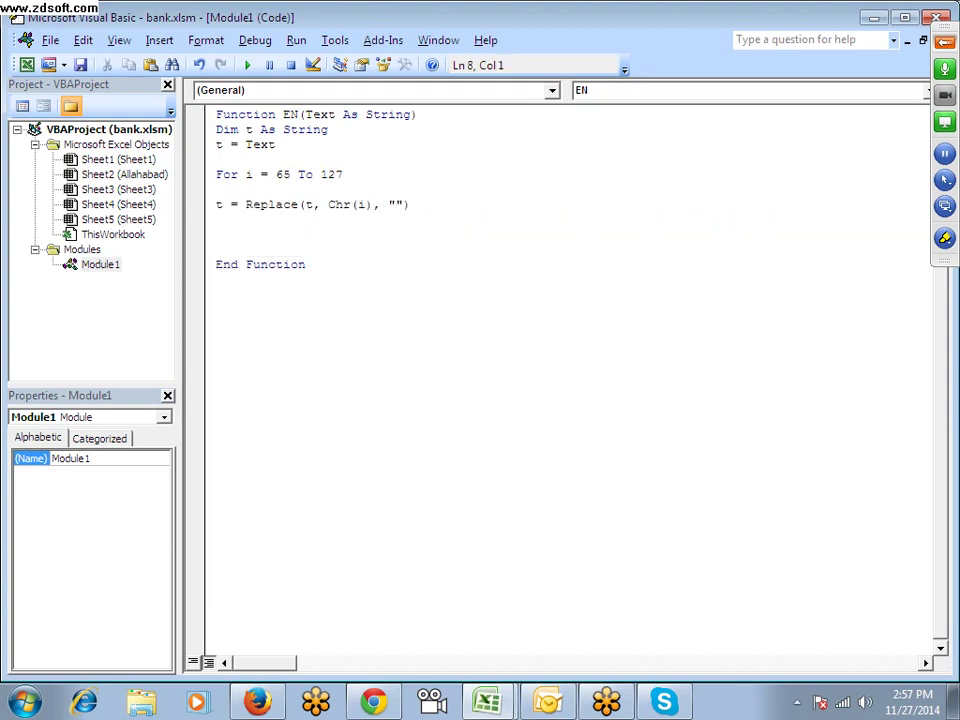
{"action": "key", "text": "Return"}
Close the loop with Next i and return the result with EN = t.
{"action": "type", "text": "next"}
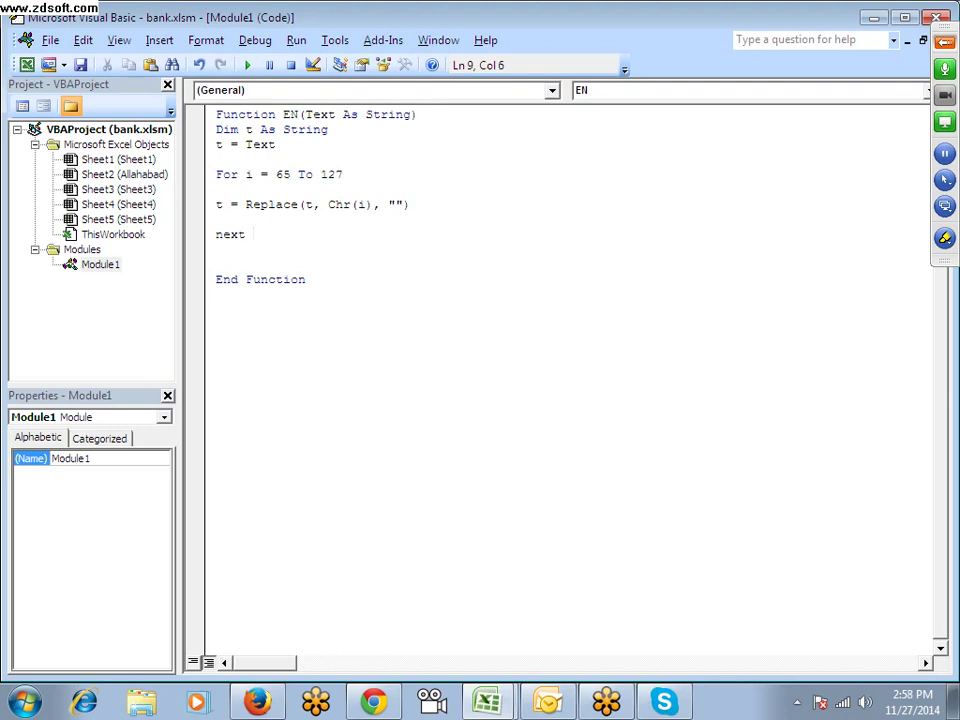
{"action": "type", "text": " i"}
{"action": "key", "text": "Return"}
{"action": "key", "text": "Down"}
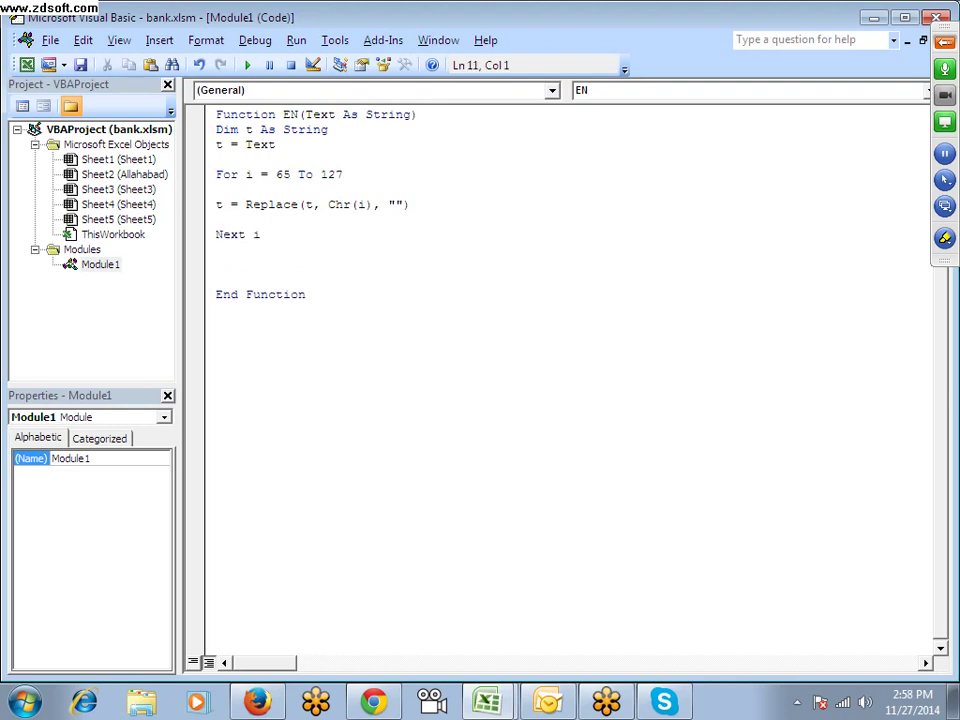
{"action": "type", "text": "EN="}
{"action": "type", "text": "t"}
{"action": "key", "text": "Return"}
Recalculate B1 in the bank workbook so EN(A1) shows 125425.
{"action": "key", "text": "alt+Tab"}
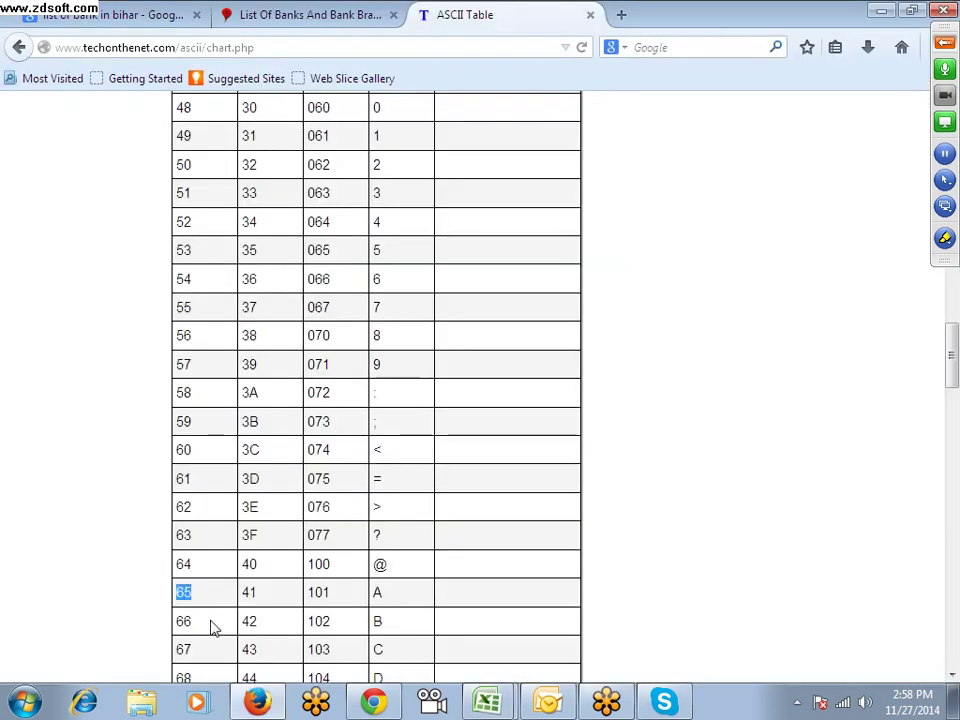
{"action": "mouse_move", "coordinate": [487, 702]}
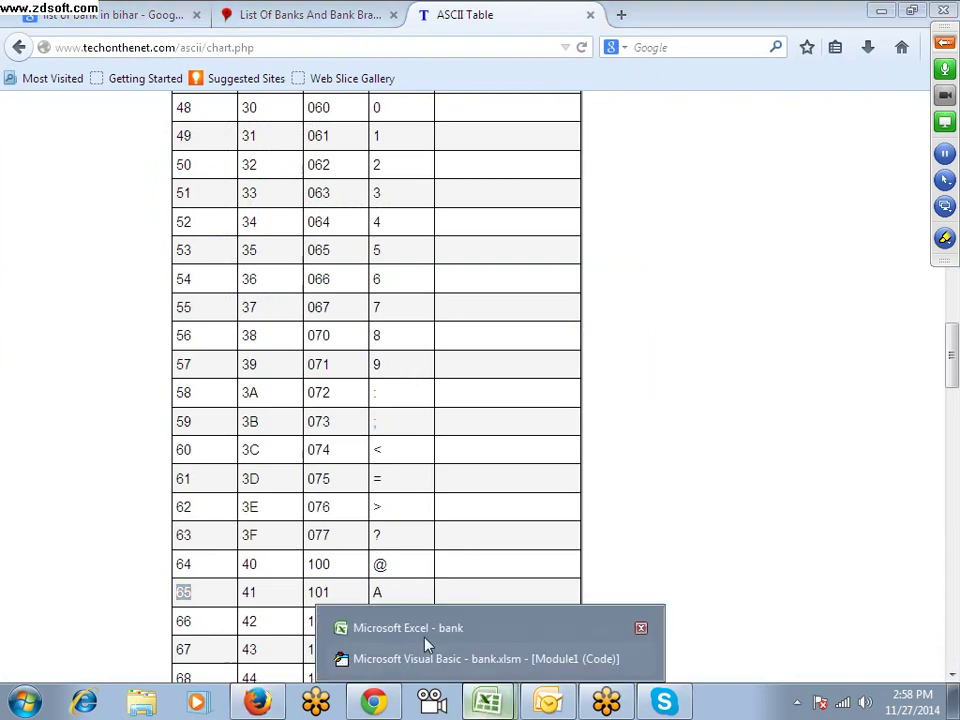
{"action": "left_click", "coordinate": [375, 627]}
{"action": "double_click", "coordinate": [137, 184]}
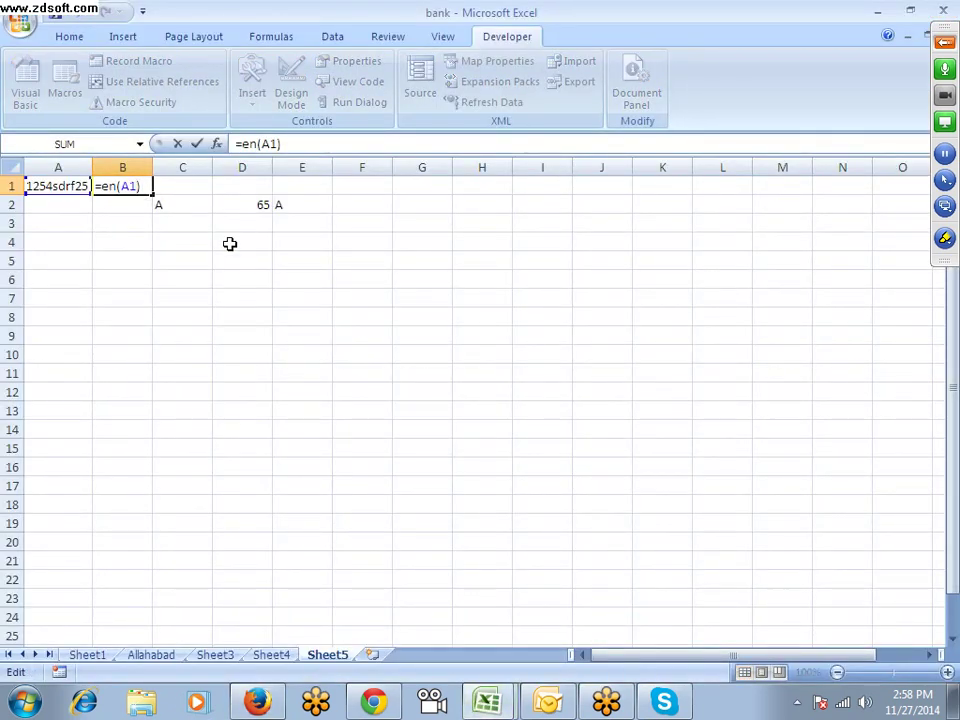
{"action": "key", "text": "Return"}
{"action": "key", "text": "Up"}
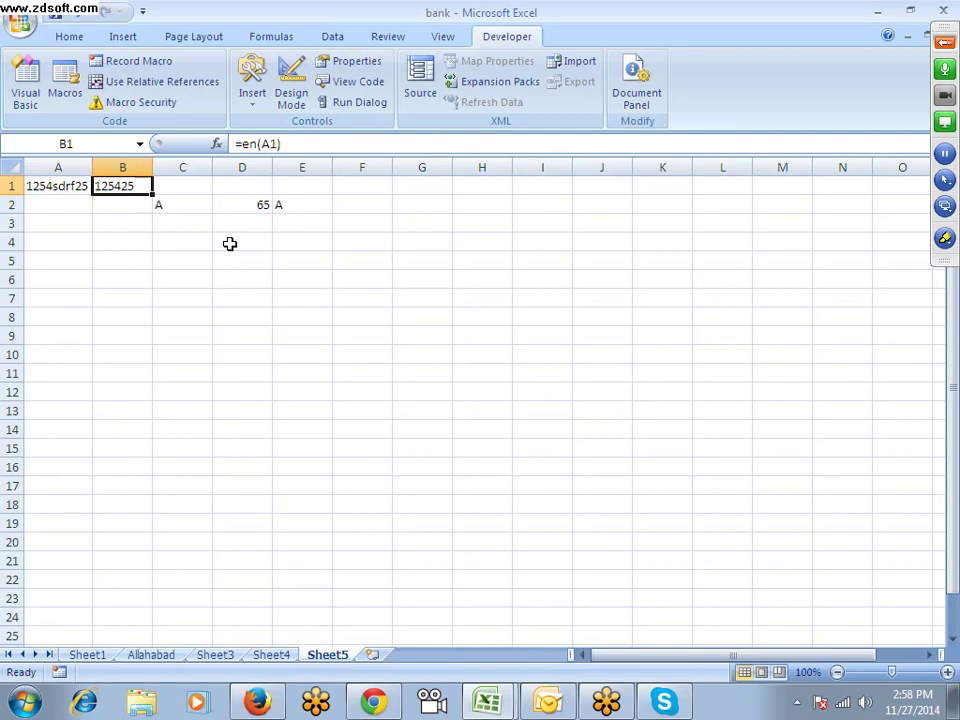
Return to the Visual Basic Editor window showing the EN function code.
{"action": "key", "text": "alt+Tab"}
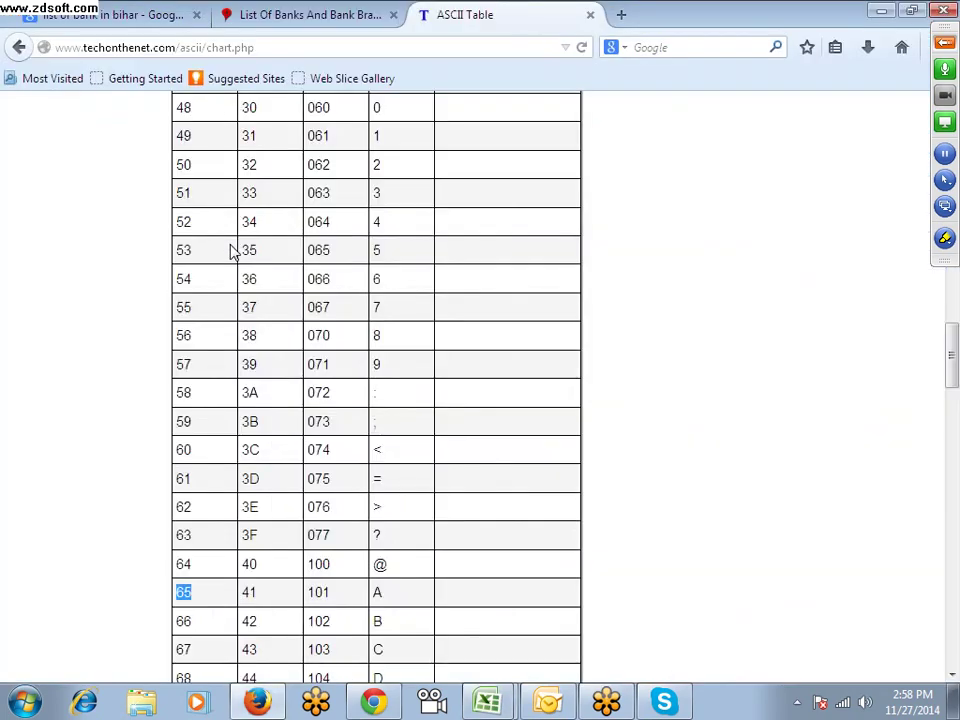
{"action": "key", "text": "alt+Tab"}
{"action": "left_click", "coordinate": [487, 700]}
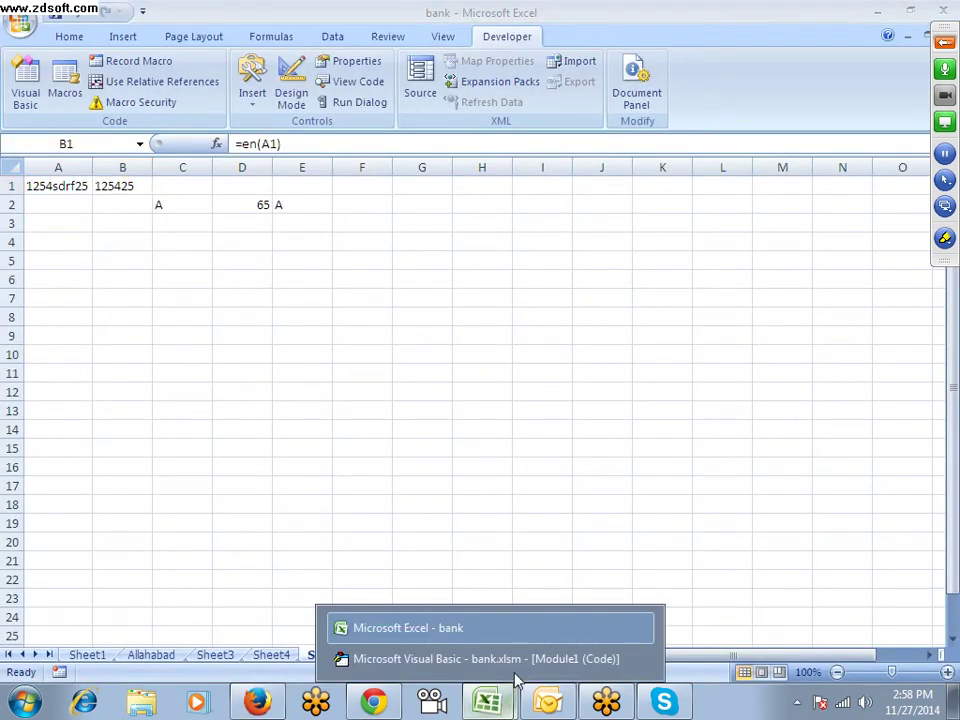
{"action": "left_click", "coordinate": [512, 660]}
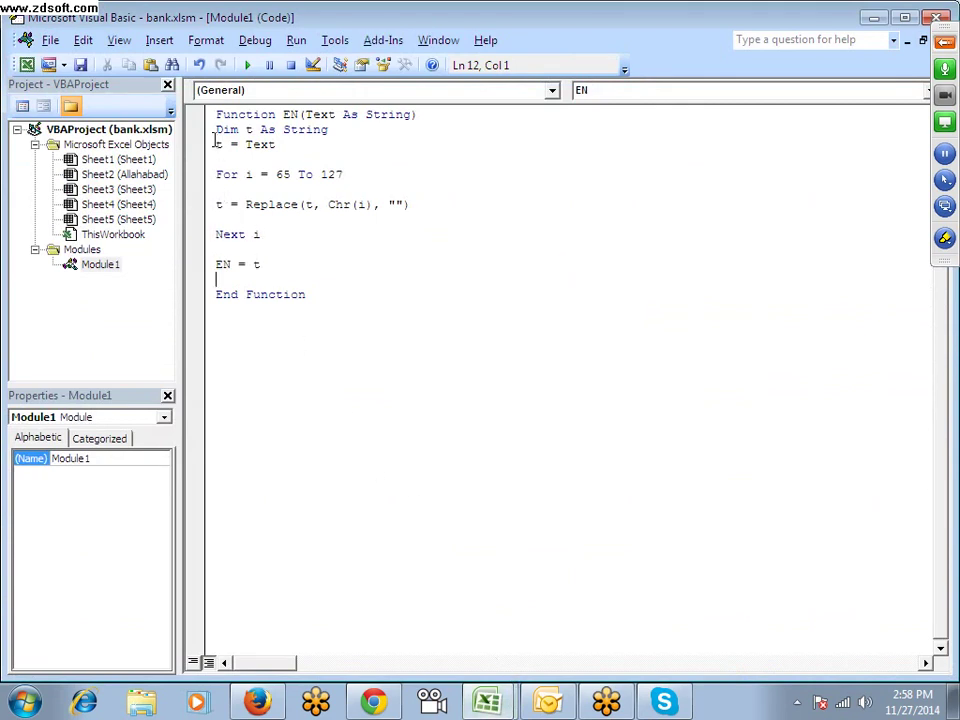
{"action": "left_click", "coordinate": [216, 130]}
{"action": "key", "text": "Return"}
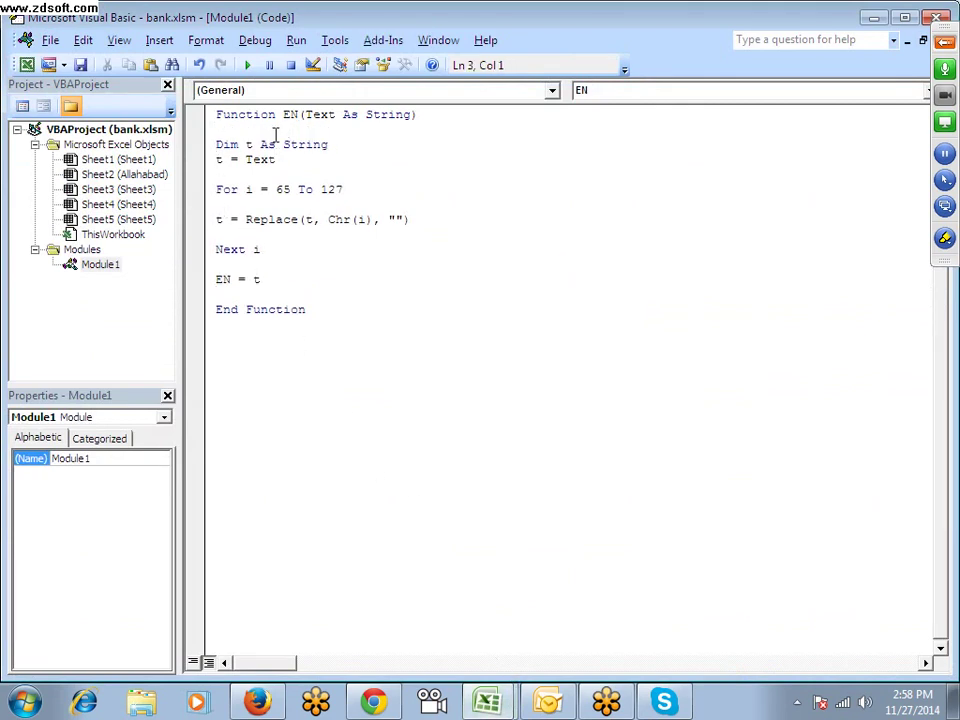
{"action": "left_click", "coordinate": [198, 117]}
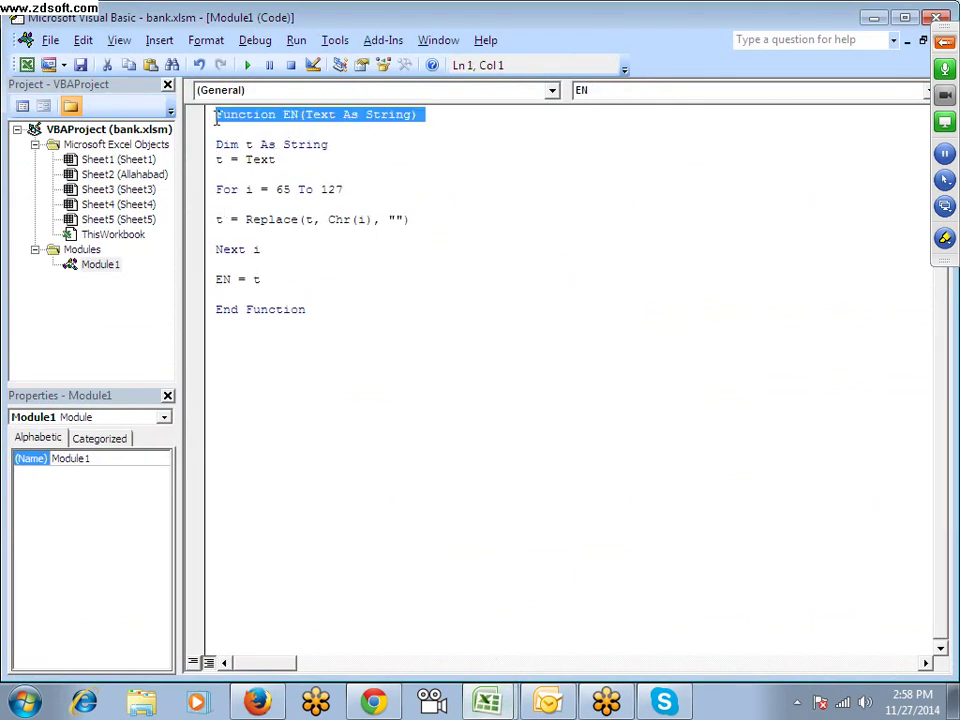
{"action": "left_click", "coordinate": [248, 113]}
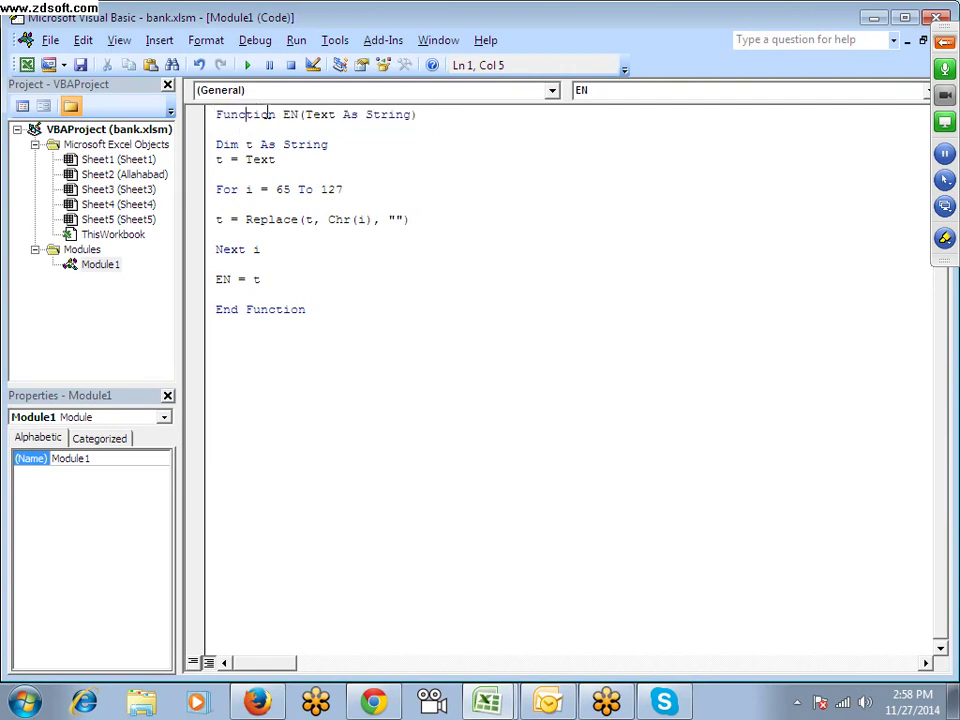
{"action": "left_click", "coordinate": [270, 114]}
{"action": "left_click_drag", "start_coordinate": [276, 114], "coordinate": [222, 114]}
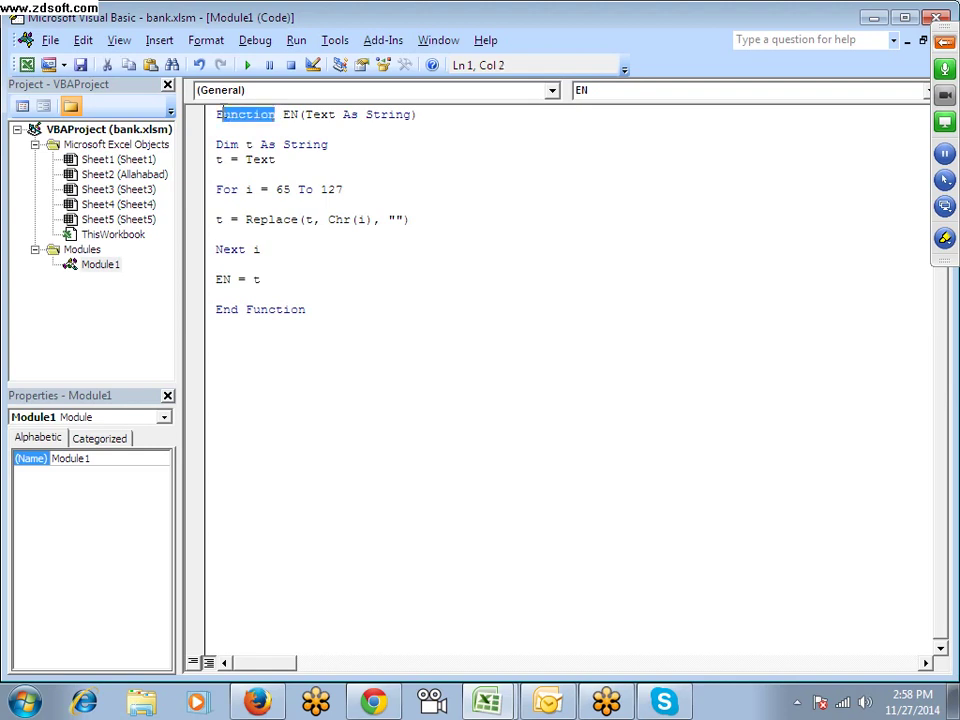
{"action": "double_click", "coordinate": [289, 115]}
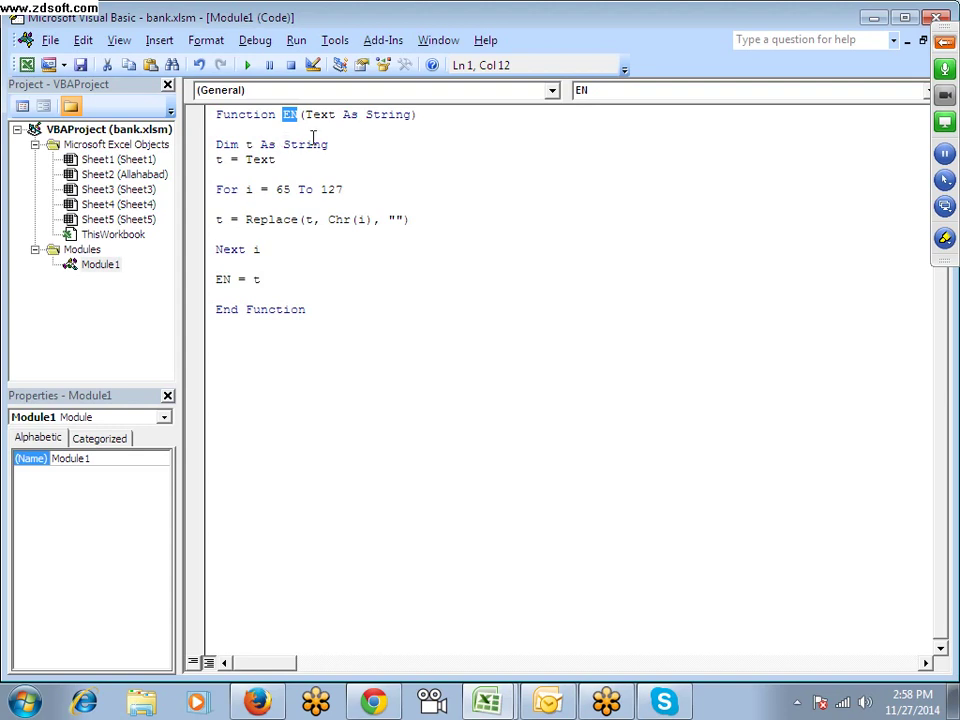
{"action": "double_click", "coordinate": [318, 117]}
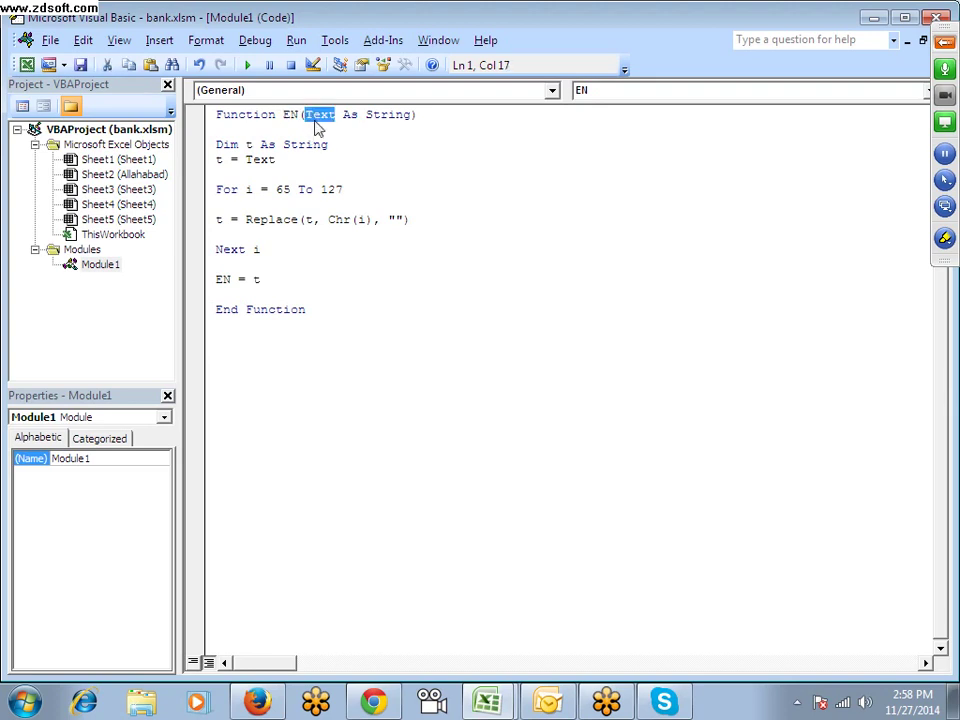
{"action": "left_click", "coordinate": [369, 124]}
{"action": "double_click", "coordinate": [369, 118]}
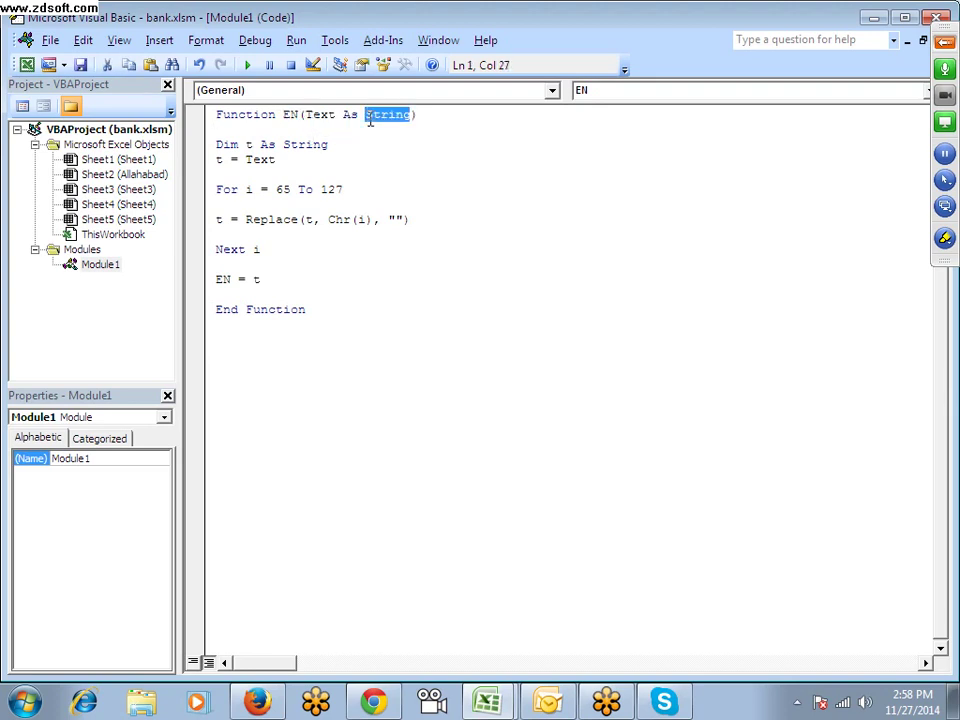
{"action": "left_click", "coordinate": [359, 117]}
{"action": "double_click", "coordinate": [359, 117]}
{"action": "double_click", "coordinate": [371, 119]}
{"action": "double_click", "coordinate": [320, 115]}
{"action": "left_click", "coordinate": [341, 115]}
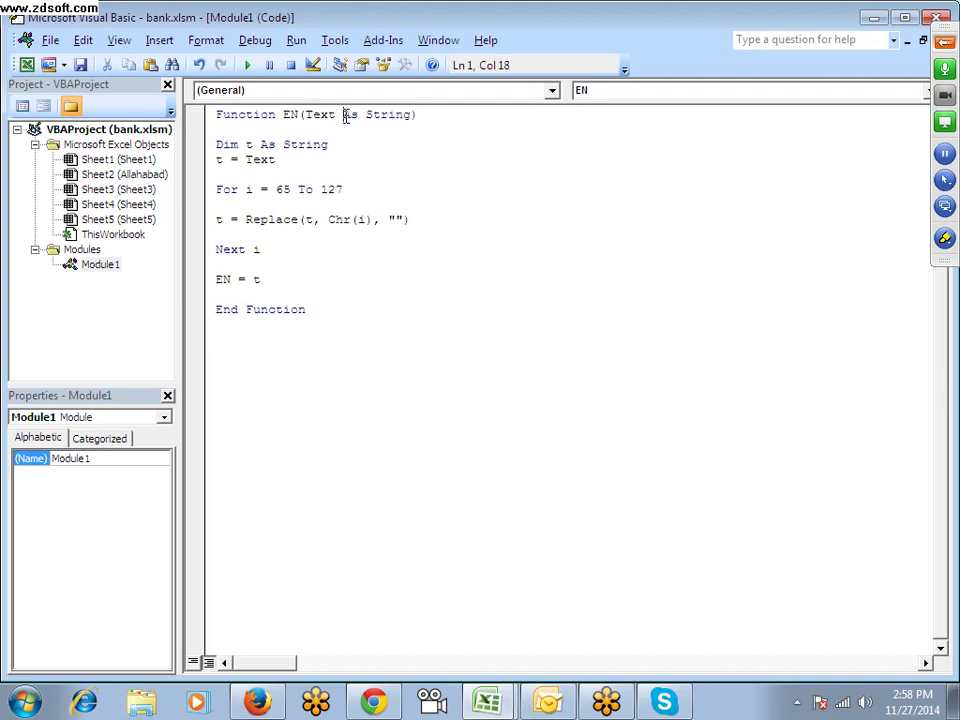
{"action": "left_click", "coordinate": [369, 115]}
{"action": "left_click", "coordinate": [320, 116]}
{"action": "double_click", "coordinate": [320, 116]}
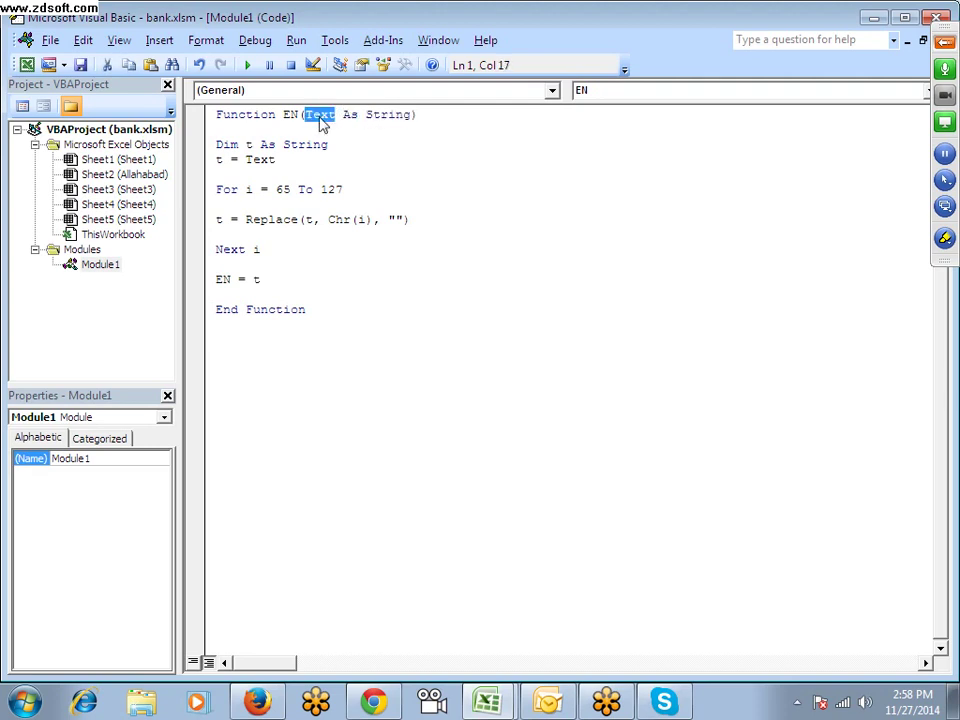
Start an =IF( formula in C4 on Sheet5, cancel it so C4 stays empty, and return to EN's code.
{"action": "key", "text": "alt+Tab"}
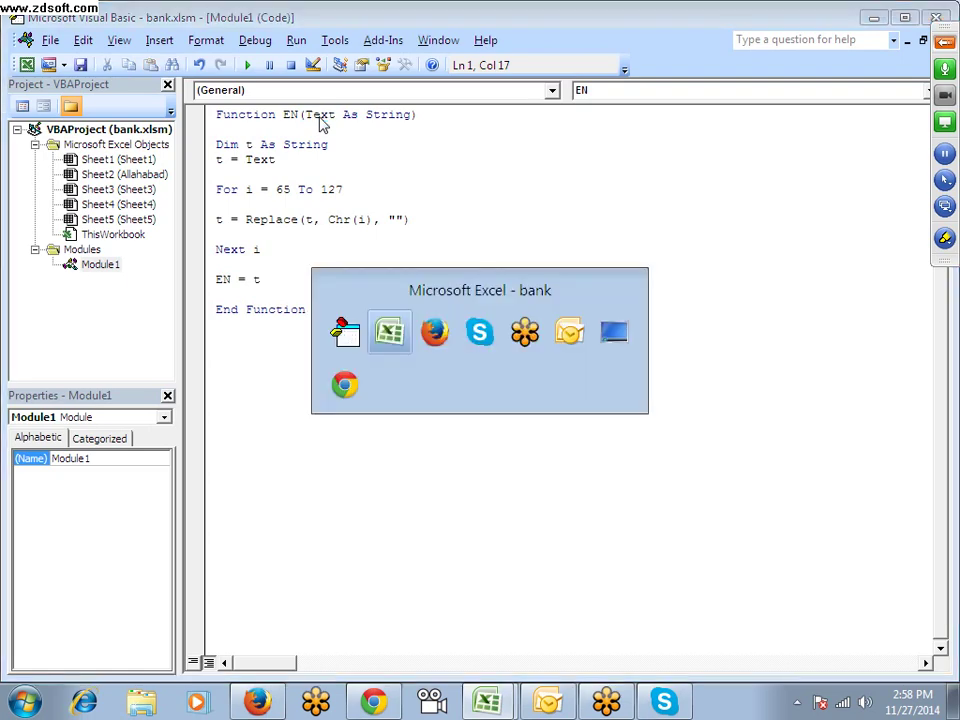
{"action": "left_click", "coordinate": [203, 244]}
{"action": "type", "text": "="}
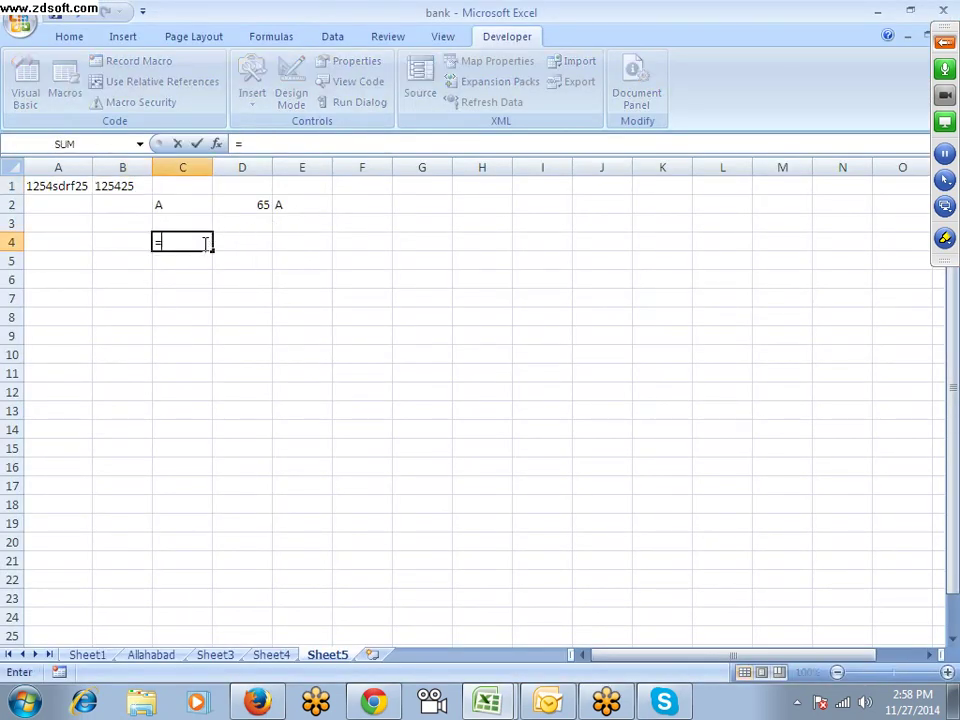
{"action": "type", "text": "if"}
{"action": "key", "text": "Tab"}
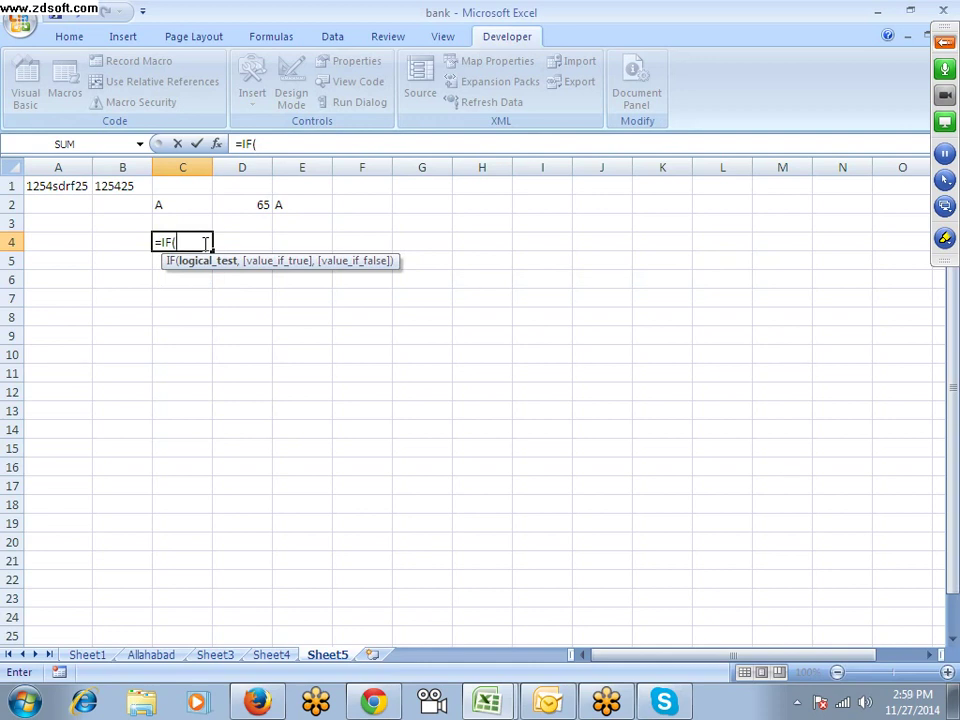
{"action": "key", "text": "Escape"}
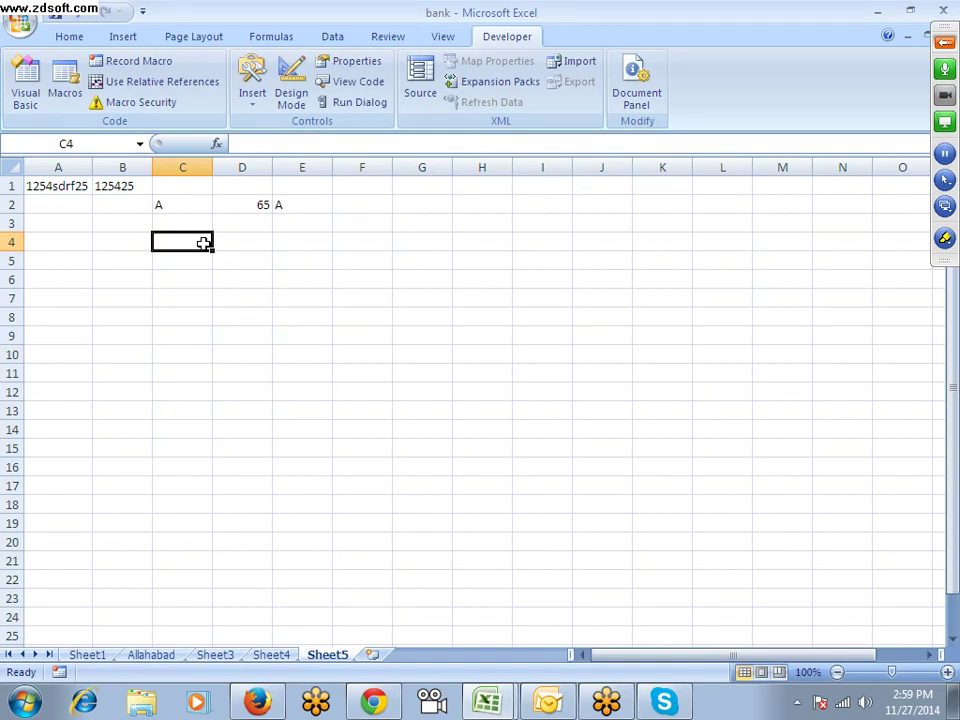
{"action": "key", "text": "alt+F11"}
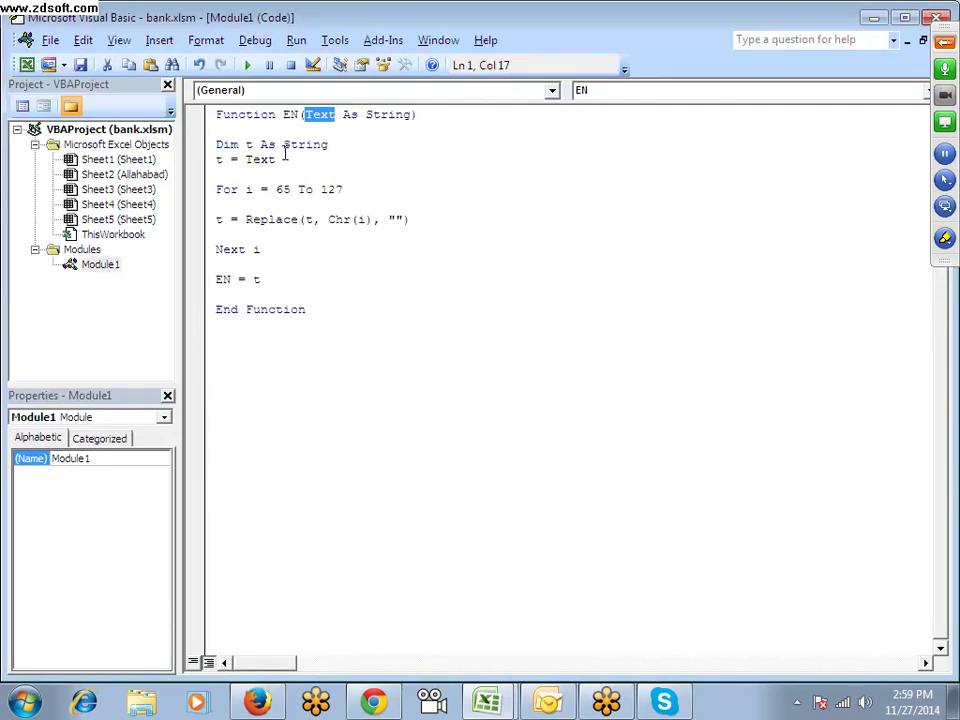
Highlight Text in EN's t = Text line and the loop range 65 To 127.
{"action": "left_click", "coordinate": [283, 146]}
{"action": "left_click", "coordinate": [218, 160]}
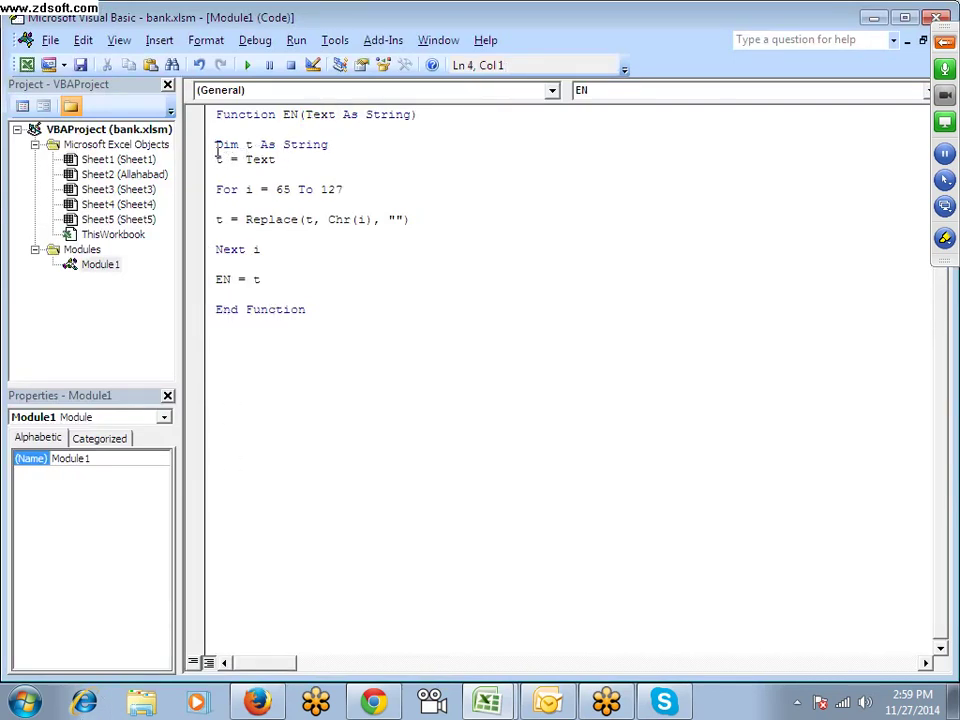
{"action": "double_click", "coordinate": [268, 161]}
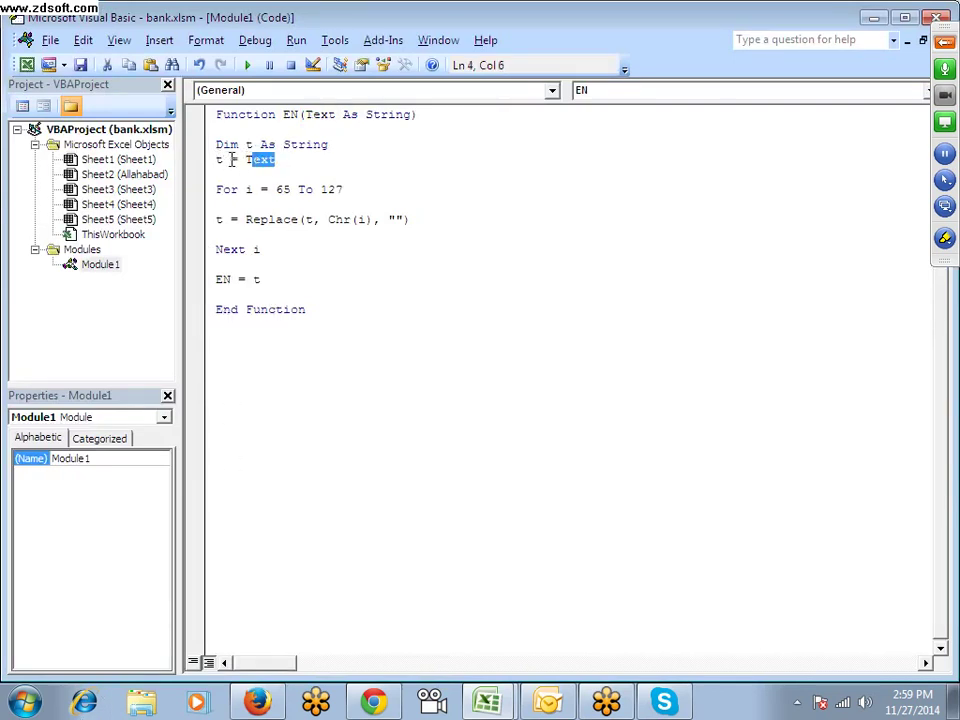
{"action": "left_click", "coordinate": [222, 160]}
{"action": "left_click_drag", "start_coordinate": [275, 190], "coordinate": [344, 190]}
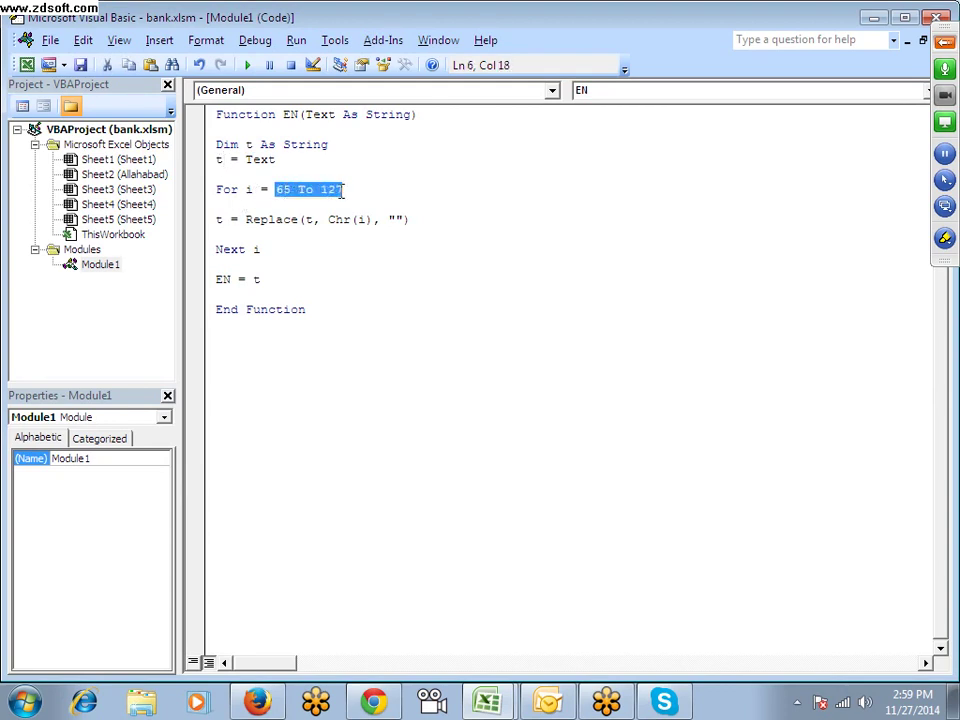
{"action": "left_click", "coordinate": [344, 190]}
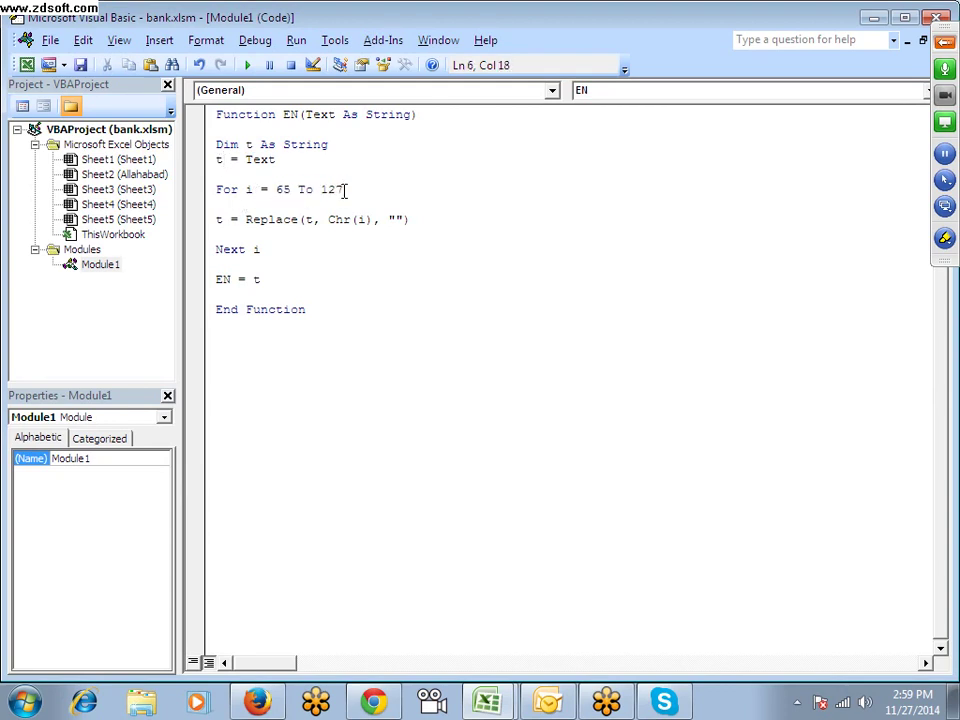
Highlight t, Replace, Chr and i on the Replace(t, Chr(i), "") line.
{"action": "left_click", "coordinate": [263, 234]}
{"action": "left_click", "coordinate": [229, 219]}
{"action": "left_click", "coordinate": [210, 219]}
{"action": "left_click", "coordinate": [218, 220]}
{"action": "double_click", "coordinate": [218, 220]}
{"action": "double_click", "coordinate": [252, 219]}
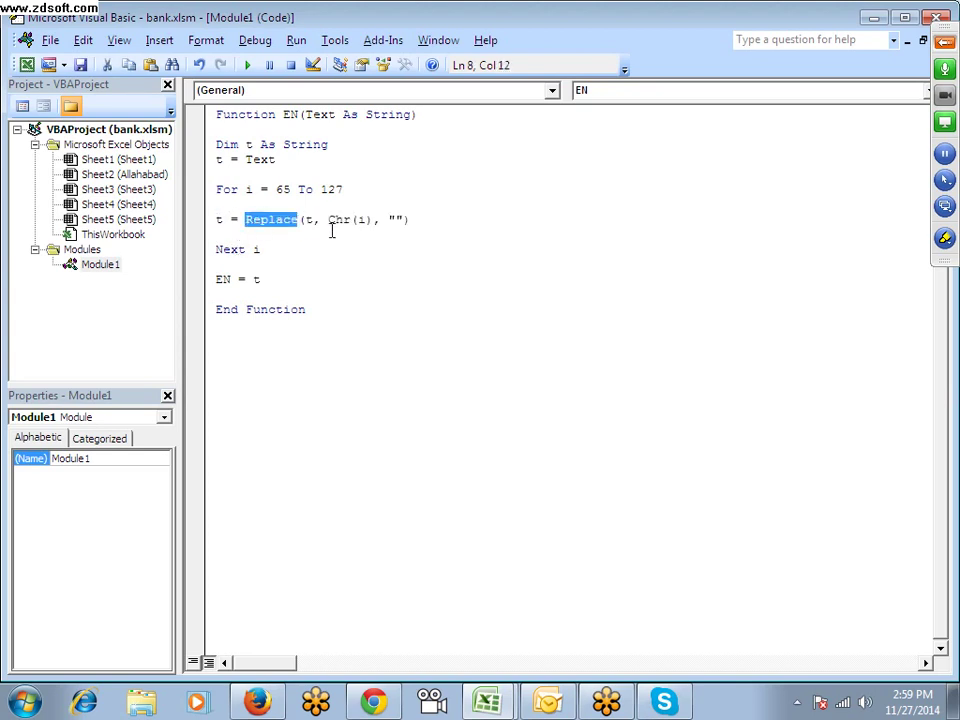
{"action": "left_click", "coordinate": [306, 219]}
{"action": "double_click", "coordinate": [306, 219]}
{"action": "double_click", "coordinate": [338, 220]}
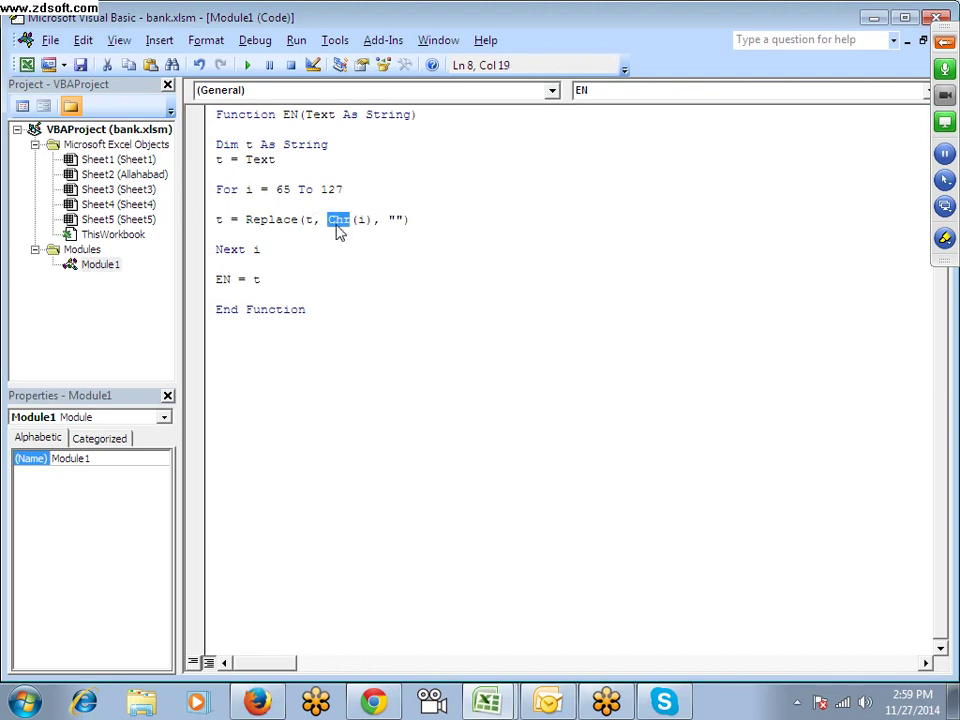
{"action": "double_click", "coordinate": [359, 221]}
Inspect the CODE formula in D2 and the CHAR formula in E2 without changing them.
{"action": "key", "text": "alt+F11"}
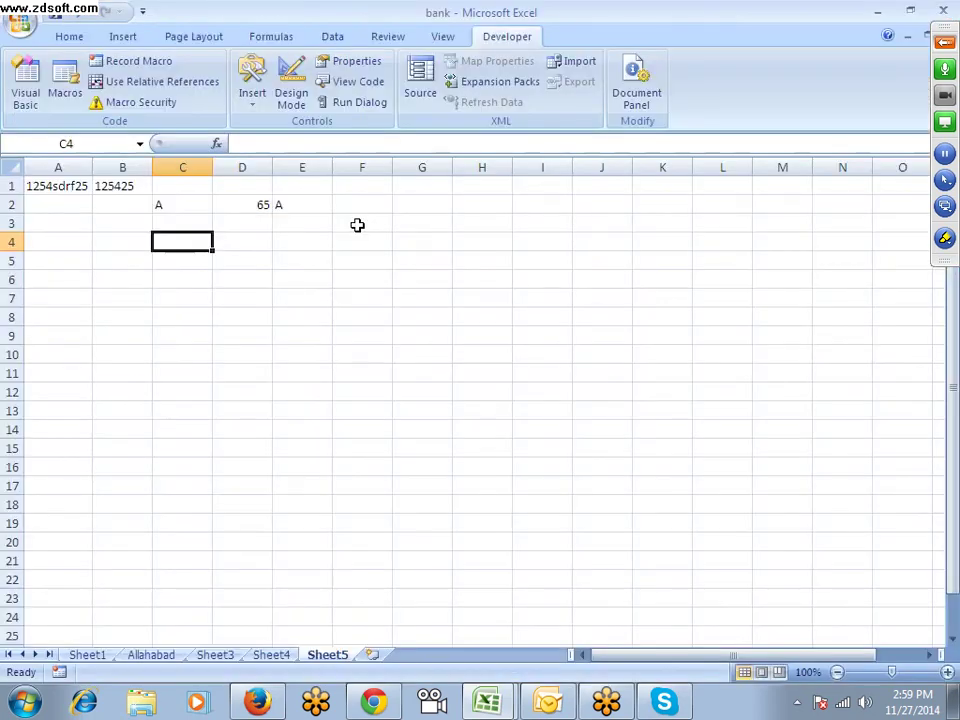
{"action": "left_click", "coordinate": [262, 205]}
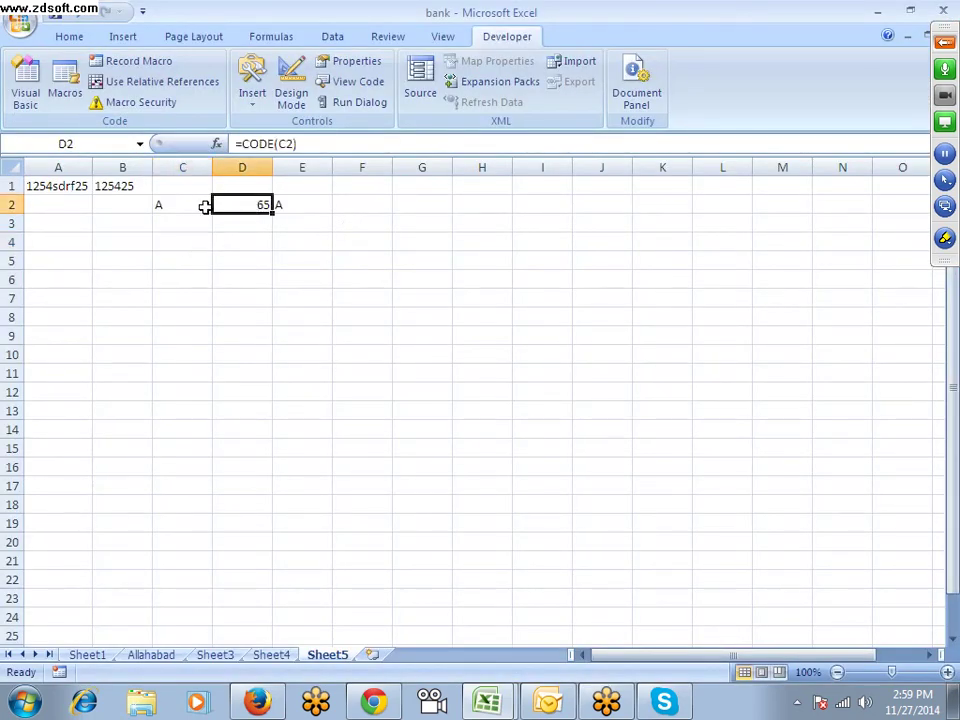
{"action": "left_click", "coordinate": [183, 206]}
{"action": "left_click", "coordinate": [244, 218]}
{"action": "double_click", "coordinate": [293, 202]}
{"action": "key", "text": "Escape"}
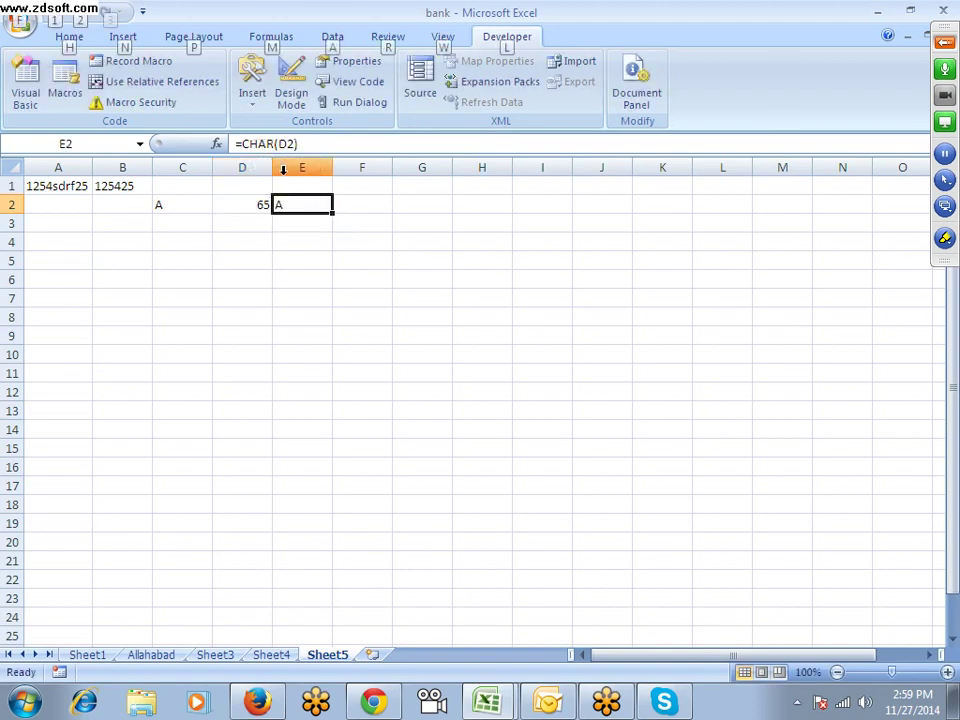
{"action": "key", "text": "alt+F11"}
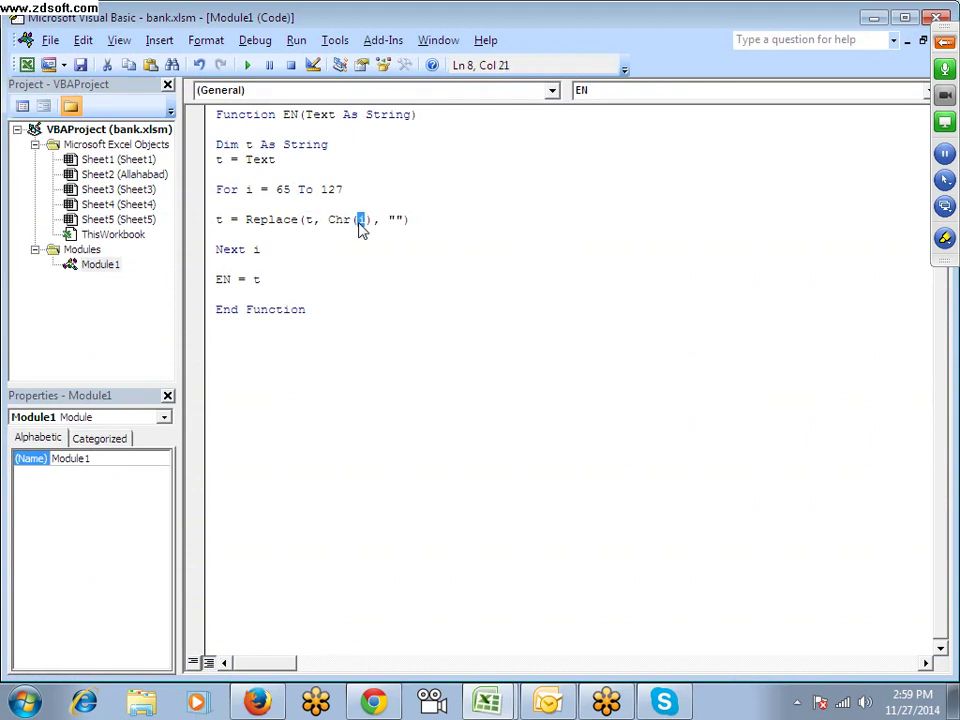
{"action": "left_click", "coordinate": [300, 219]}
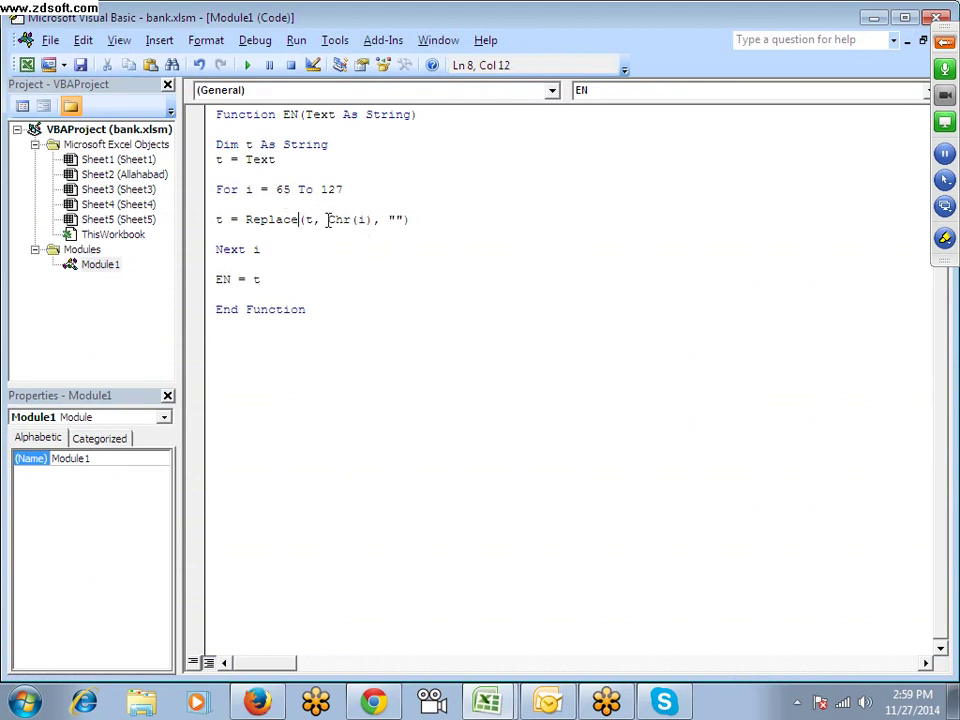
{"action": "left_click", "coordinate": [362, 219]}
{"action": "double_click", "coordinate": [397, 220]}
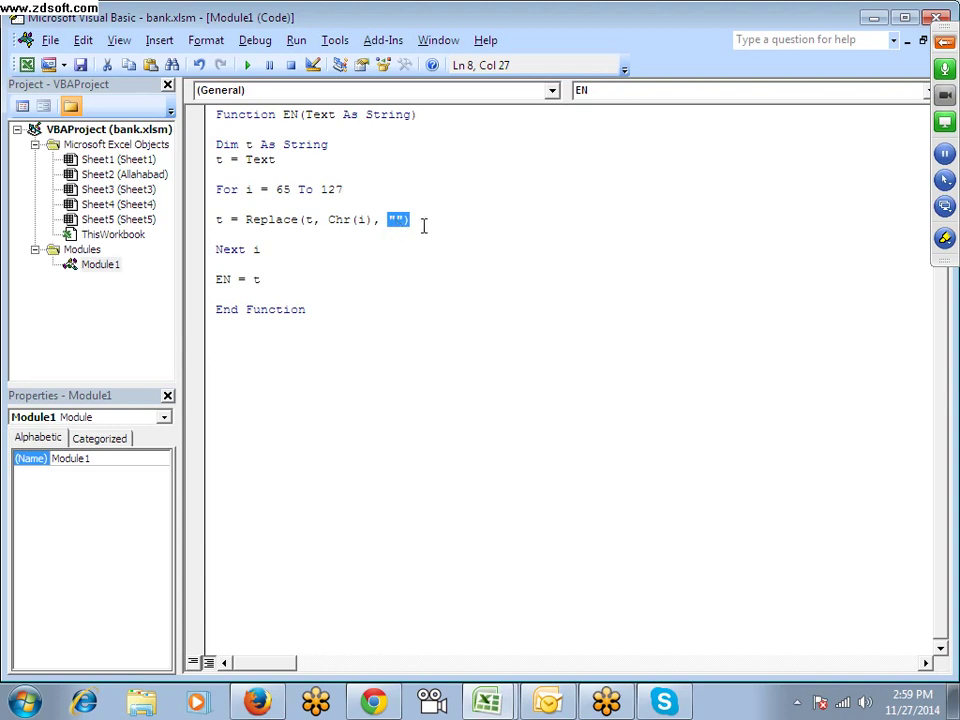
{"action": "left_click", "coordinate": [413, 224]}
{"action": "mouse_move", "coordinate": [413, 224]}
{"action": "left_mouse_down"}
{"action": "mouse_move", "coordinate": [253, 224]}
{"action": "mouse_move", "coordinate": [233, 252]}
{"action": "left_mouse_up"}
{"action": "left_click", "coordinate": [224, 250]}
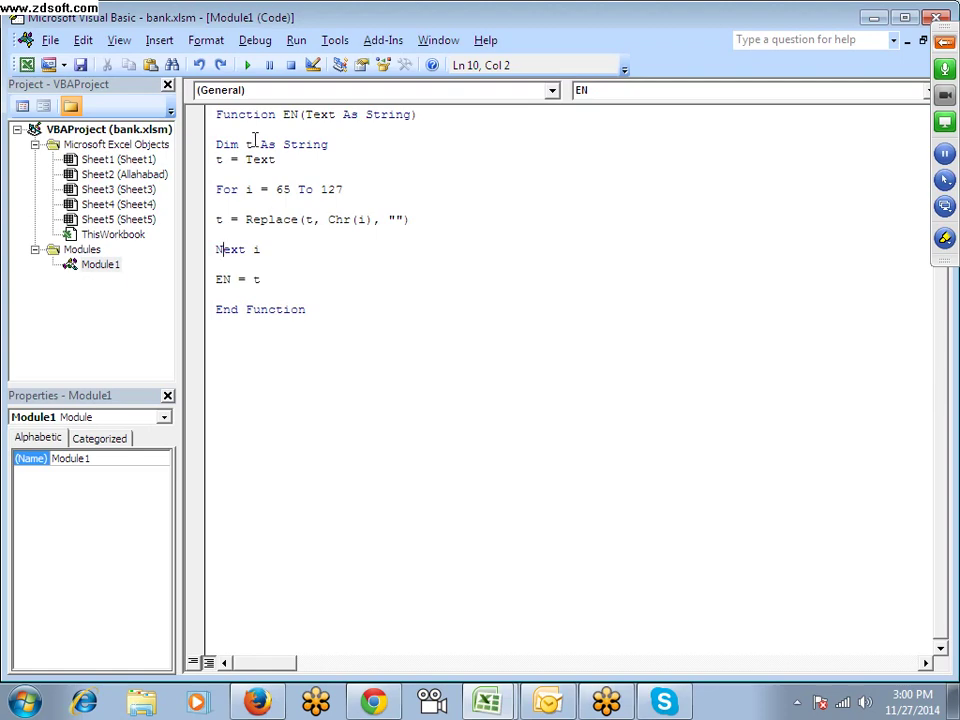
{"action": "double_click", "coordinate": [287, 114]}
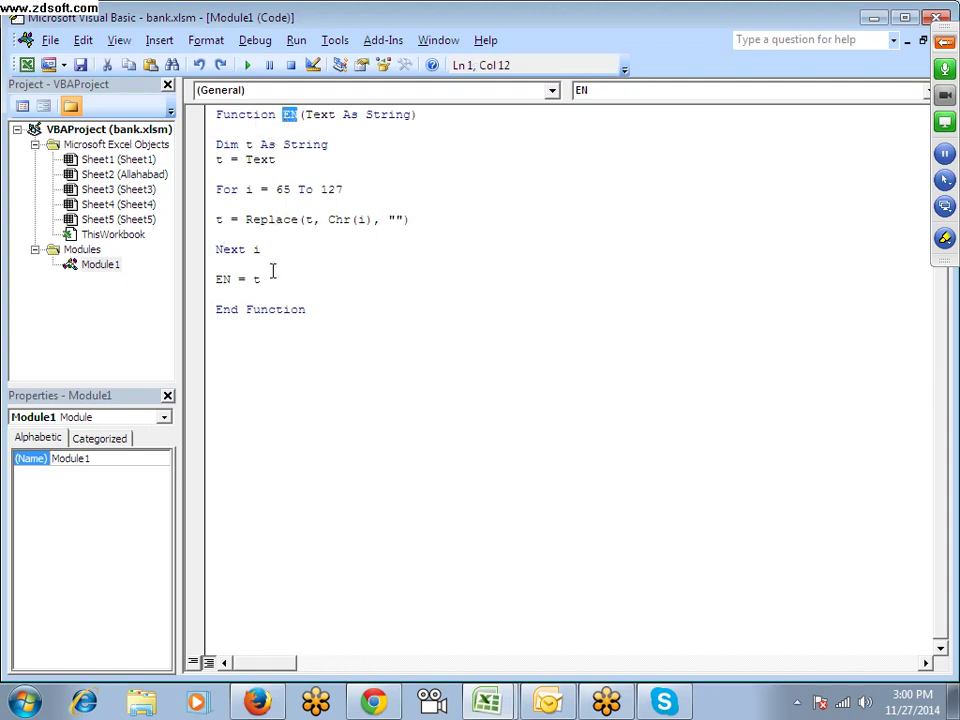
Check that B1's =en(A1) formula returns 125425 on Sheet5.
{"action": "key", "text": "alt+F11"}
{"action": "left_click", "coordinate": [245, 280]}
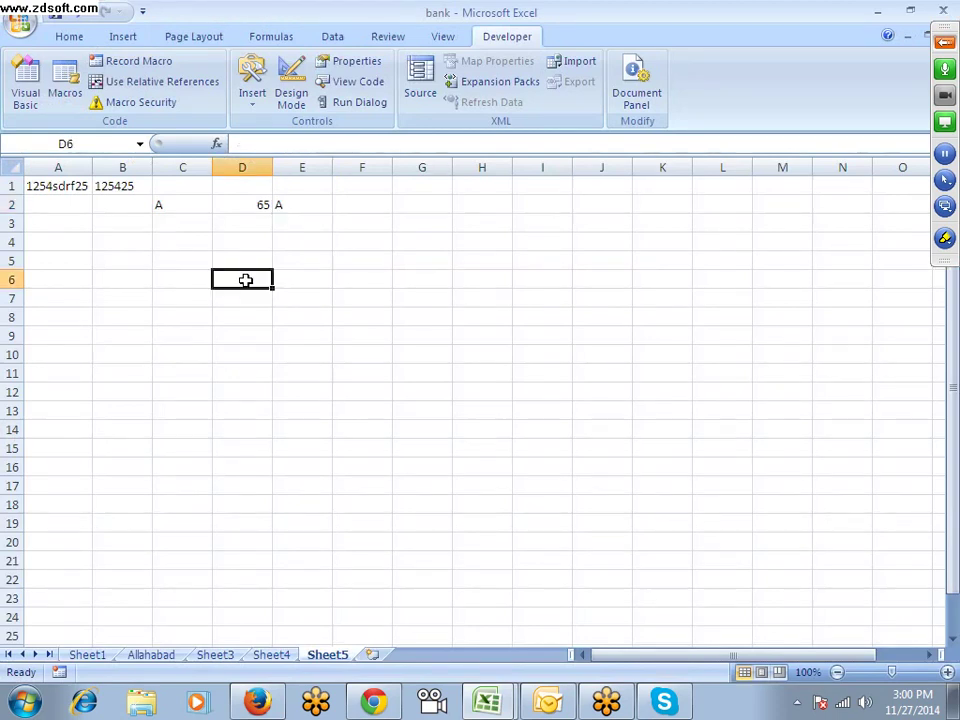
{"action": "left_click", "coordinate": [138, 186]}
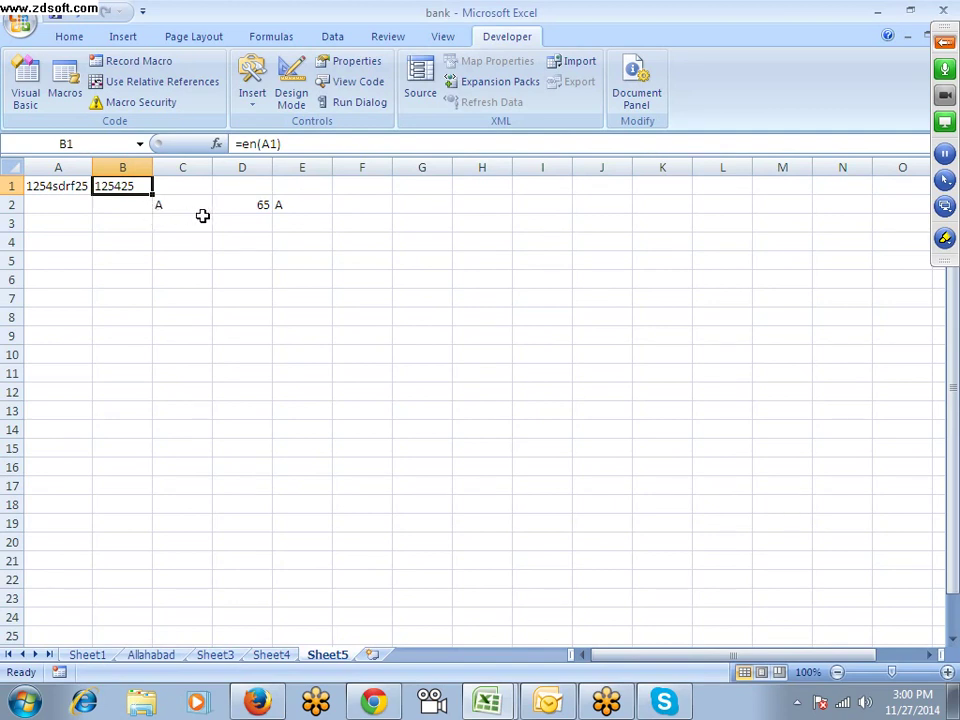
Add a 'Dim n As Long' line below t = Text in EN.
{"action": "key", "text": "alt+F11"}
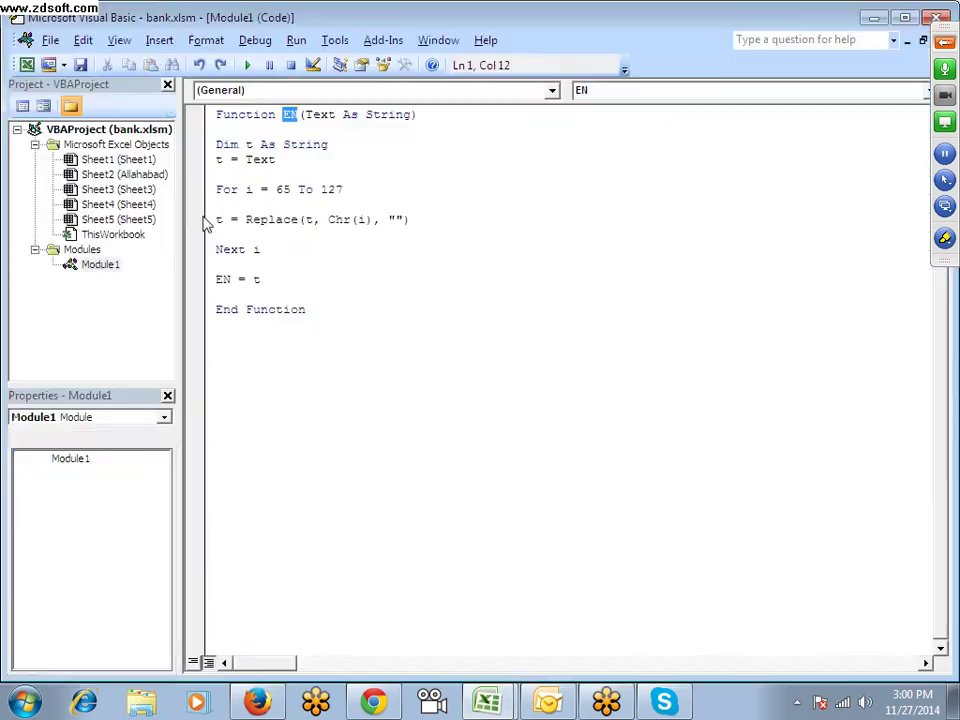
{"action": "left_click", "coordinate": [339, 164]}
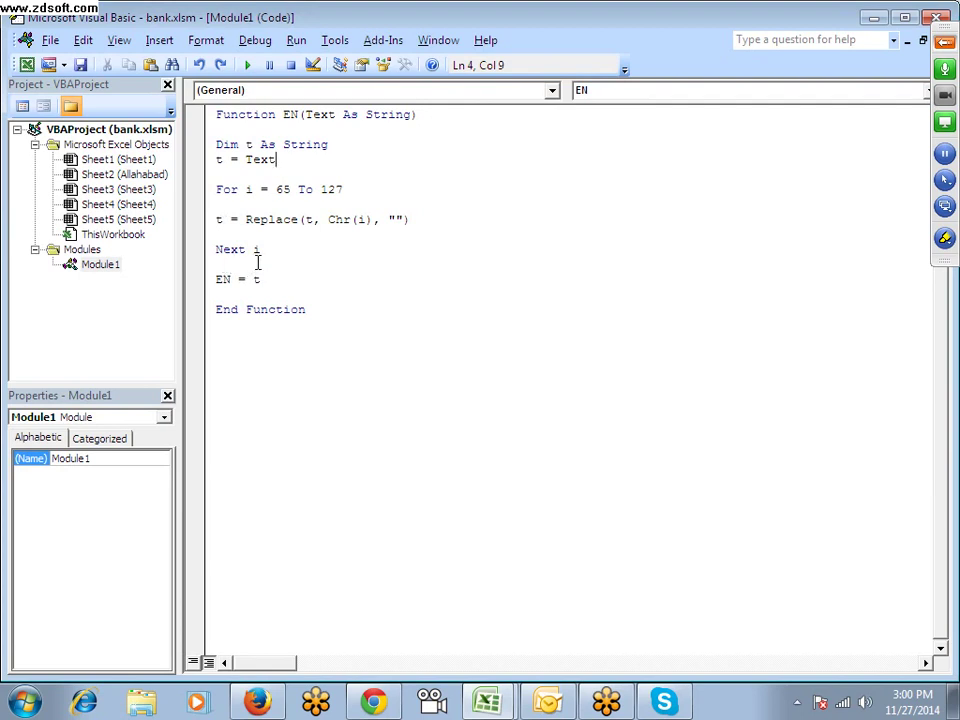
{"action": "key", "text": "Return"}
{"action": "type", "text": "di"}
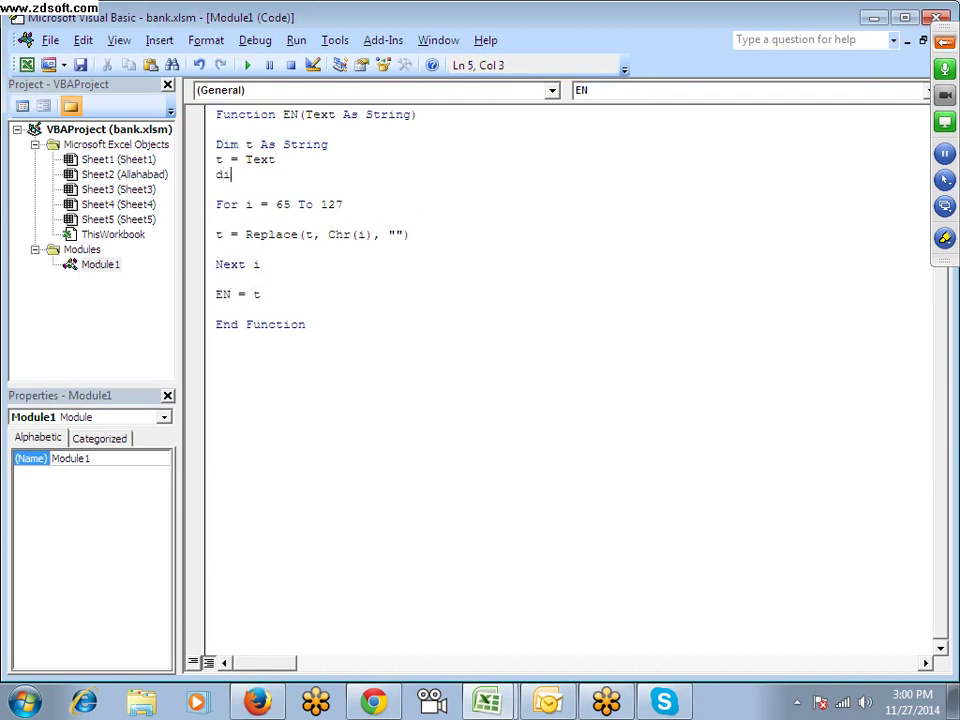
{"action": "type", "text": "m n as "}
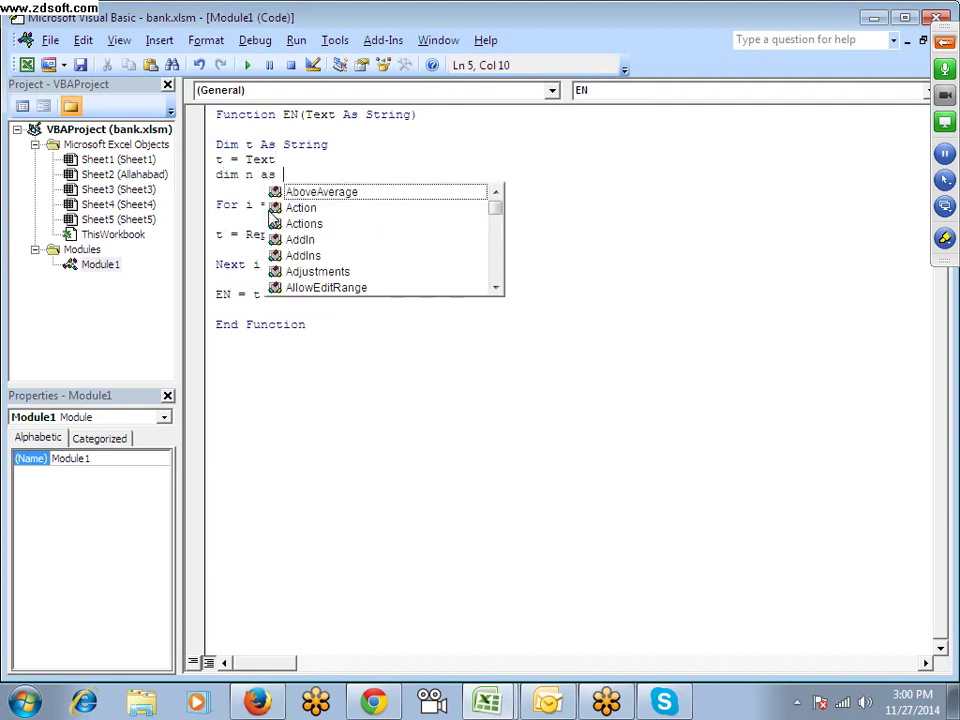
{"action": "type", "text": "lo"}
{"action": "type", "text": "n"}
{"action": "key", "text": "Tab"}
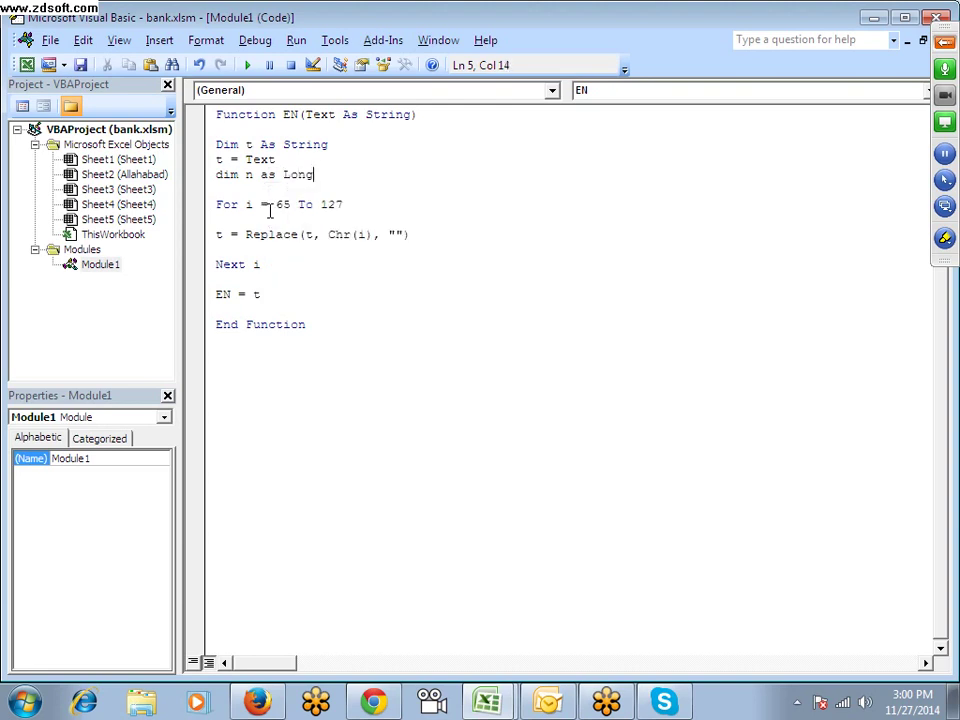
Add 'n = t' after the loop, change 'EN = t' to 'EN = n', and start re-editing B1.
{"action": "key", "text": "Down"}
{"action": "key", "text": "Down"}
{"action": "key", "text": "Down"}
{"action": "key", "text": "Down"}
{"action": "key", "text": "Down"}
{"action": "key", "text": "Down"}
{"action": "type", "text": "n = t"}
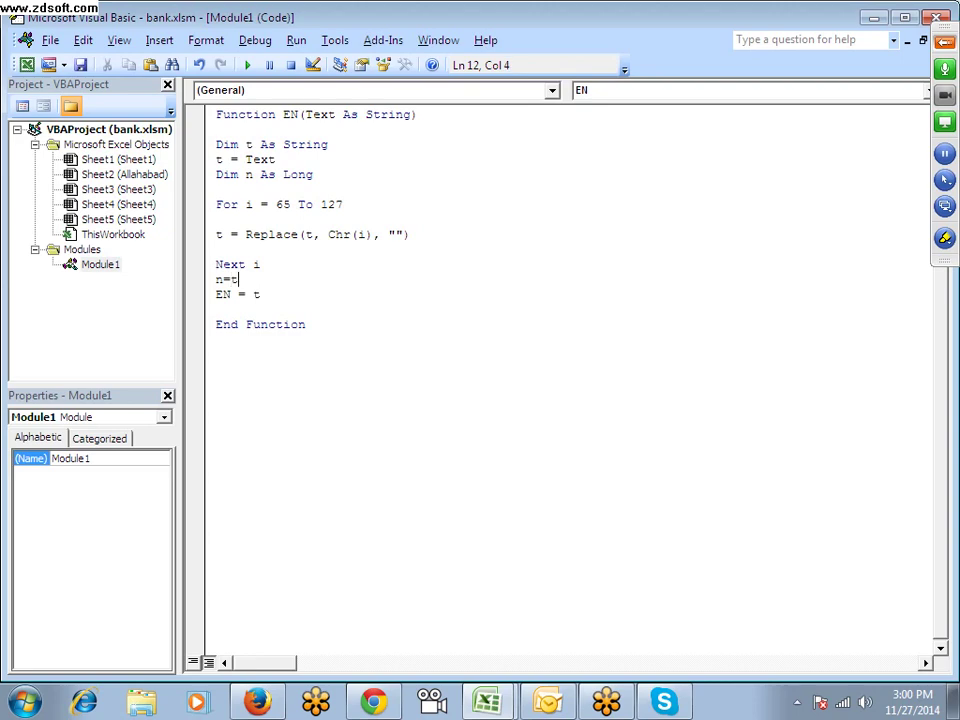
{"action": "left_click", "coordinate": [240, 294]}
{"action": "key", "text": "End"}
{"action": "key", "text": "BackSpace"}
{"action": "type", "text": "n"}
{"action": "double_click", "coordinate": [305, 204]}
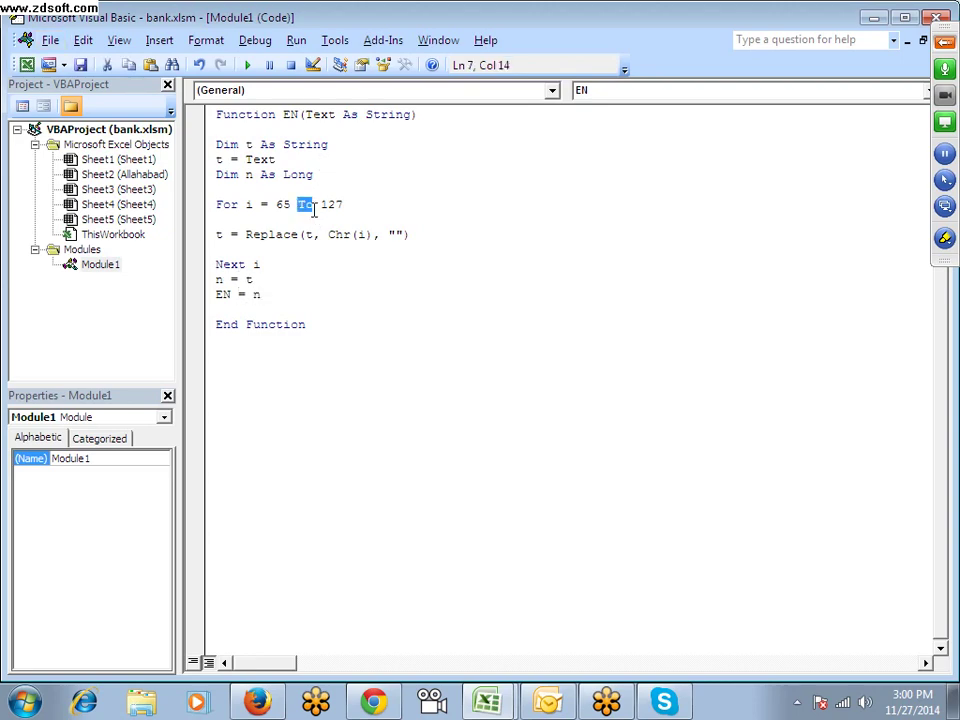
{"action": "key", "text": "alt+F11"}
{"action": "double_click", "coordinate": [129, 185]}
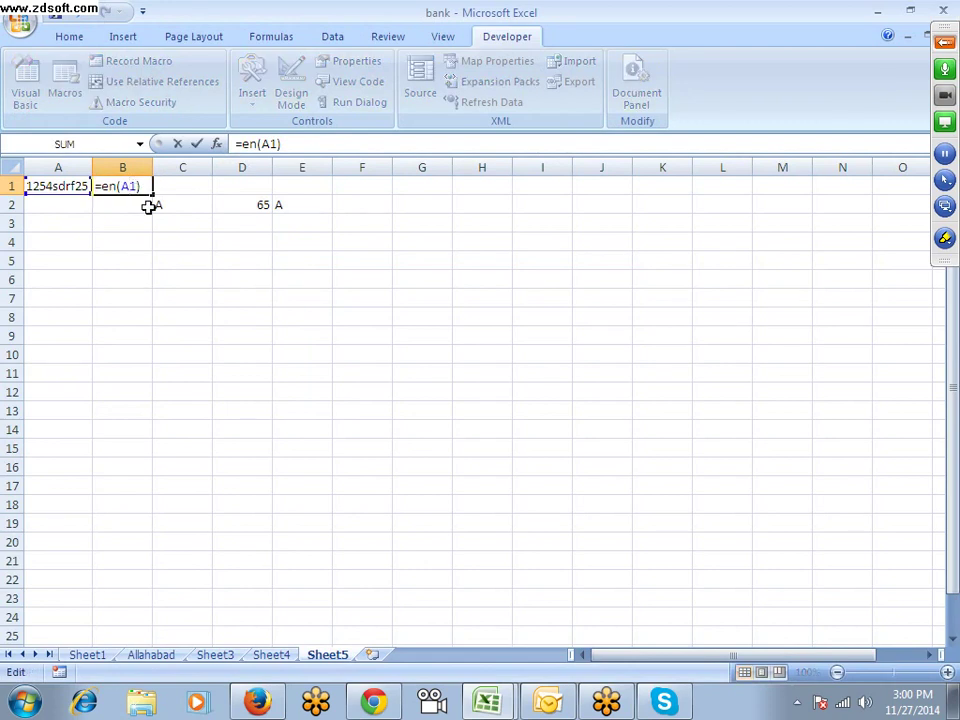
Commit B1's =en(A1) formula so it recalculates to 125425.
{"action": "key", "text": "Return"}
{"action": "key", "text": "Up"}
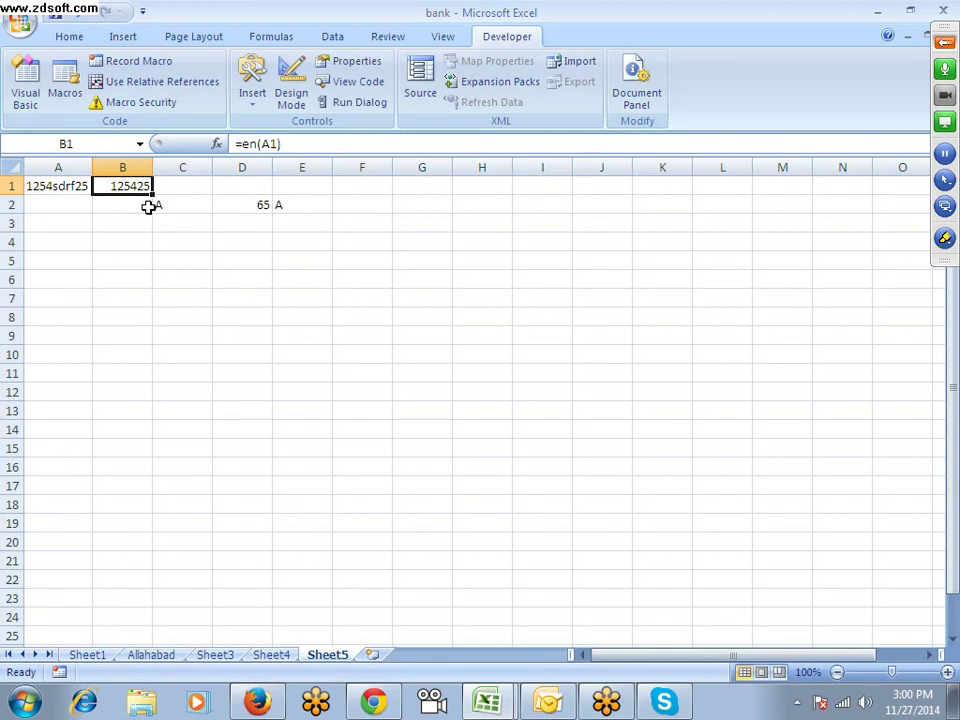
{"action": "key", "text": "alt+F11"}
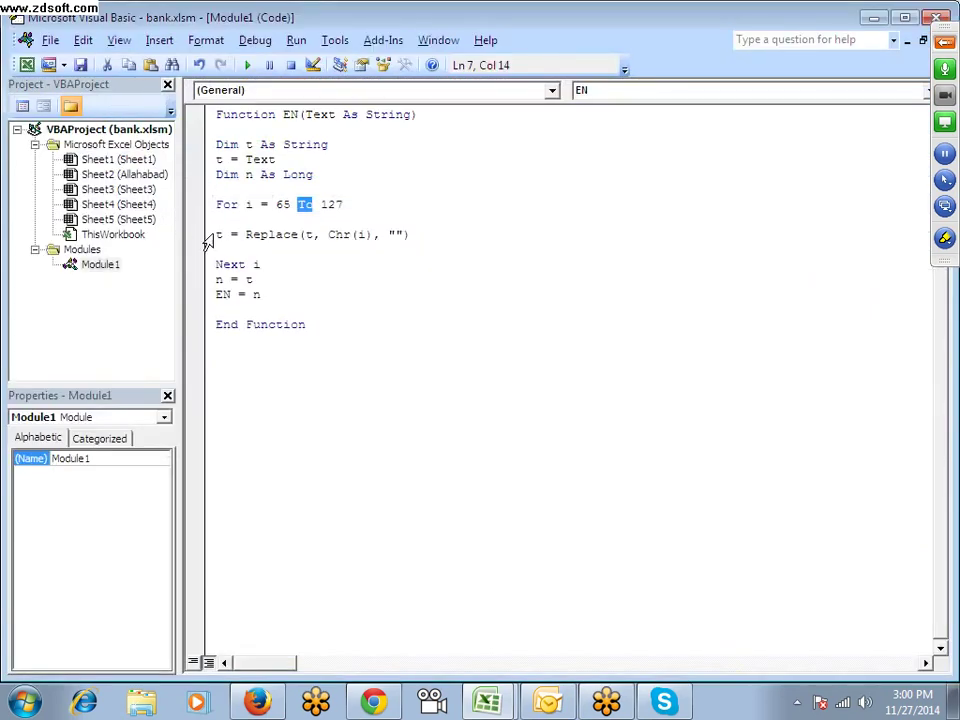
Delete 'Dim n As Long' and 'n = t', and change 'EN = n' back to 'EN = t'.
{"action": "left_click_drag", "start_coordinate": [314, 175], "coordinate": [214, 174]}
{"action": "key", "text": "Delete"}
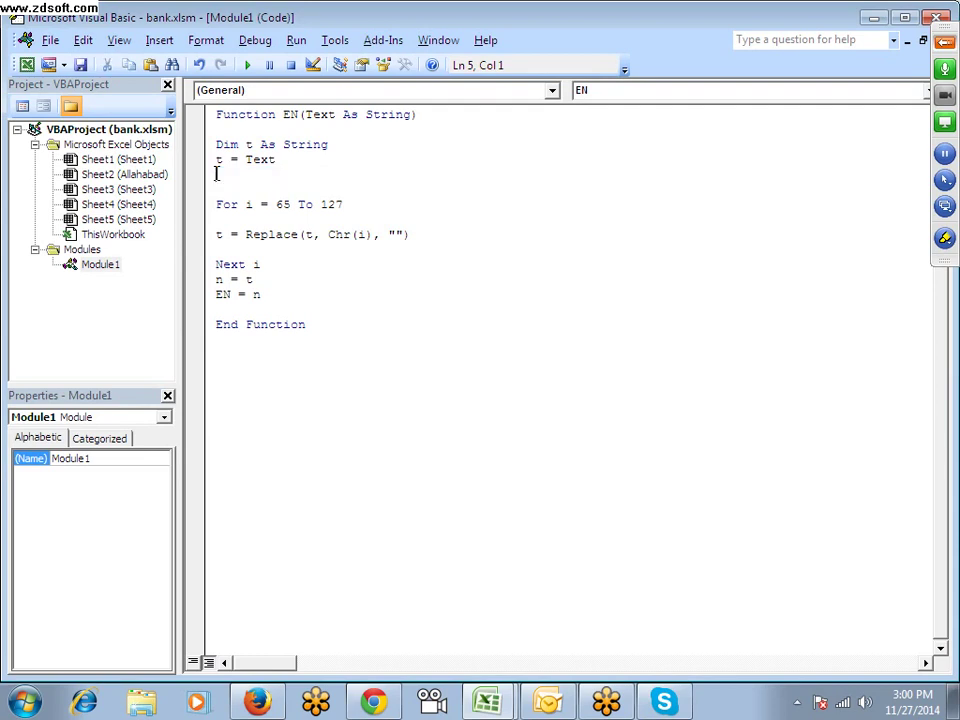
{"action": "left_click_drag", "start_coordinate": [256, 279], "coordinate": [214, 279]}
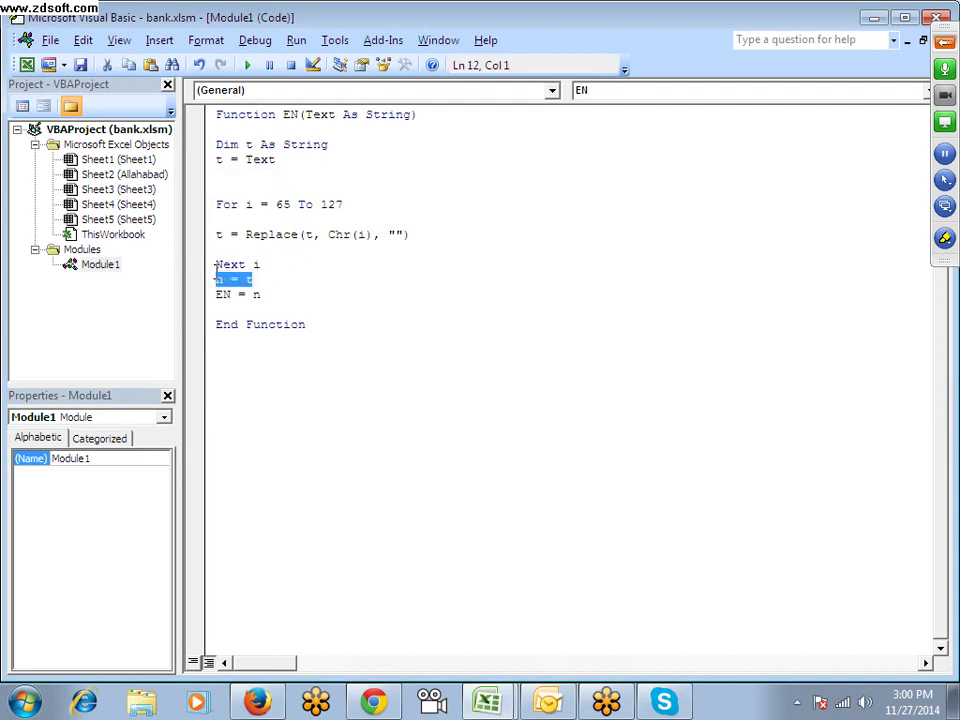
{"action": "key", "text": "Delete"}
{"action": "double_click", "coordinate": [256, 294]}
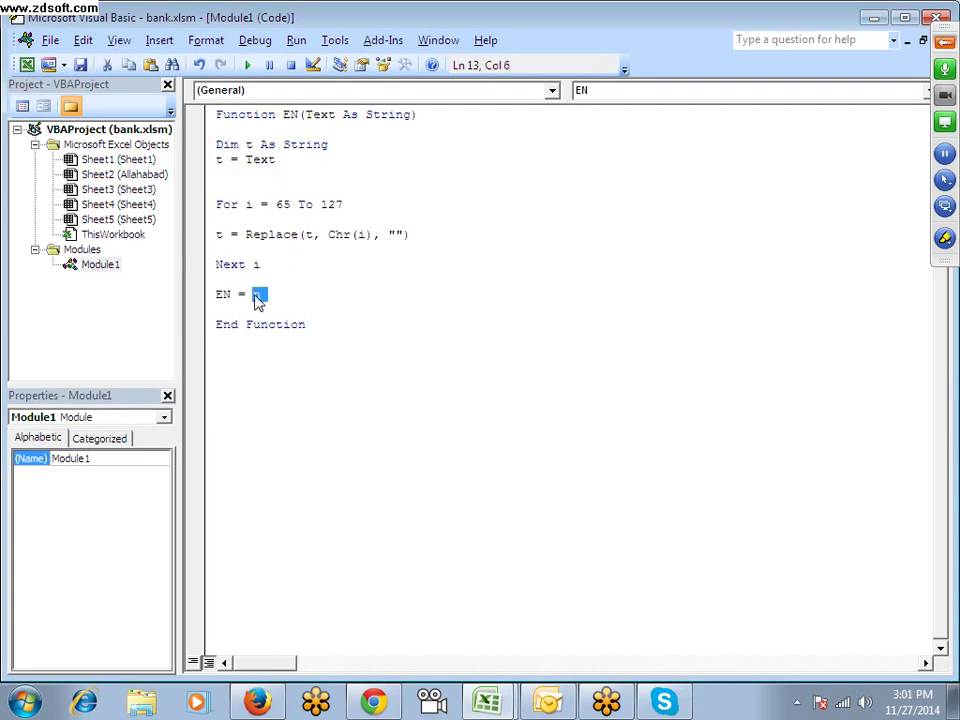
{"action": "type", "text": "t"}
{"action": "key", "text": "Delete"}
{"action": "left_click", "coordinate": [380, 234]}
Append 'As Long' to the Function EN declaration line.
{"action": "left_click", "coordinate": [446, 114]}
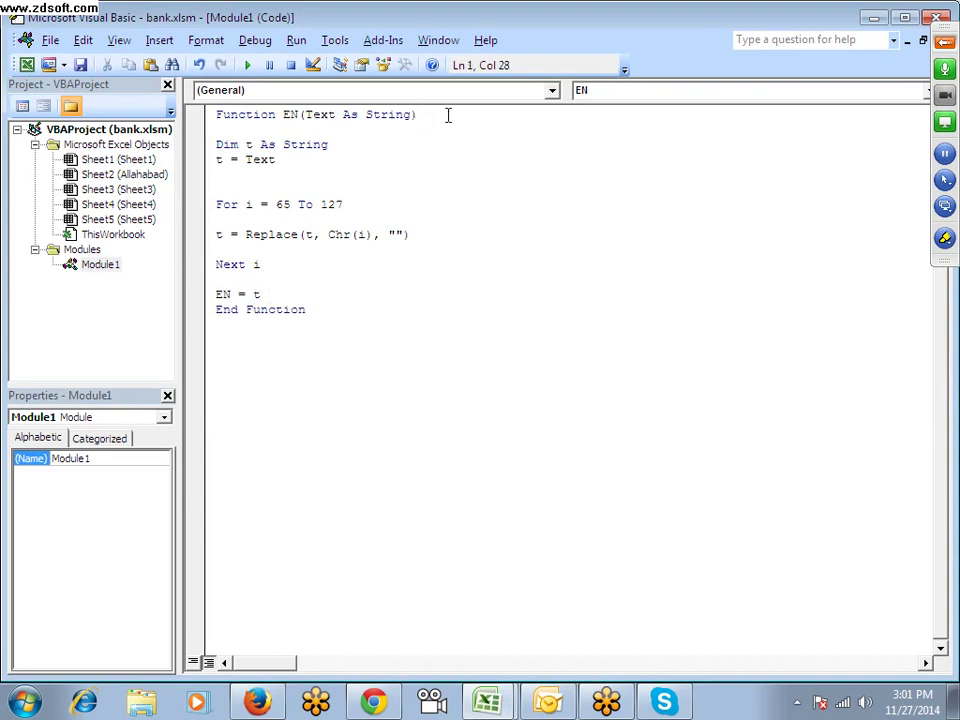
{"action": "type", "text": "as lo"}
{"action": "key", "text": "Down"}
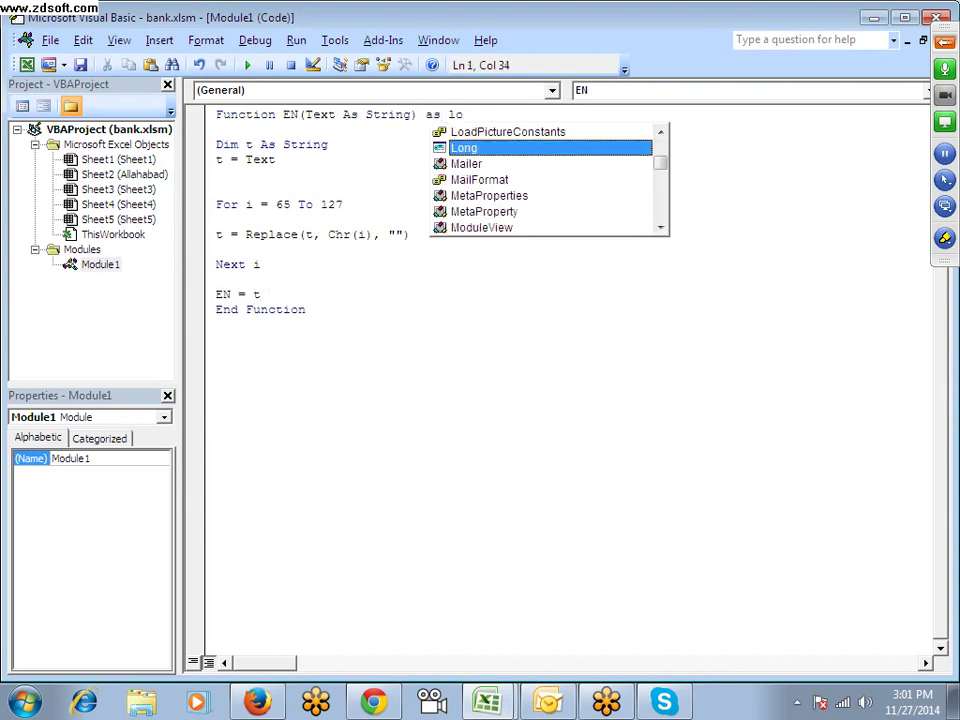
{"action": "key", "text": "Tab"}
{"action": "key", "text": "Down"}
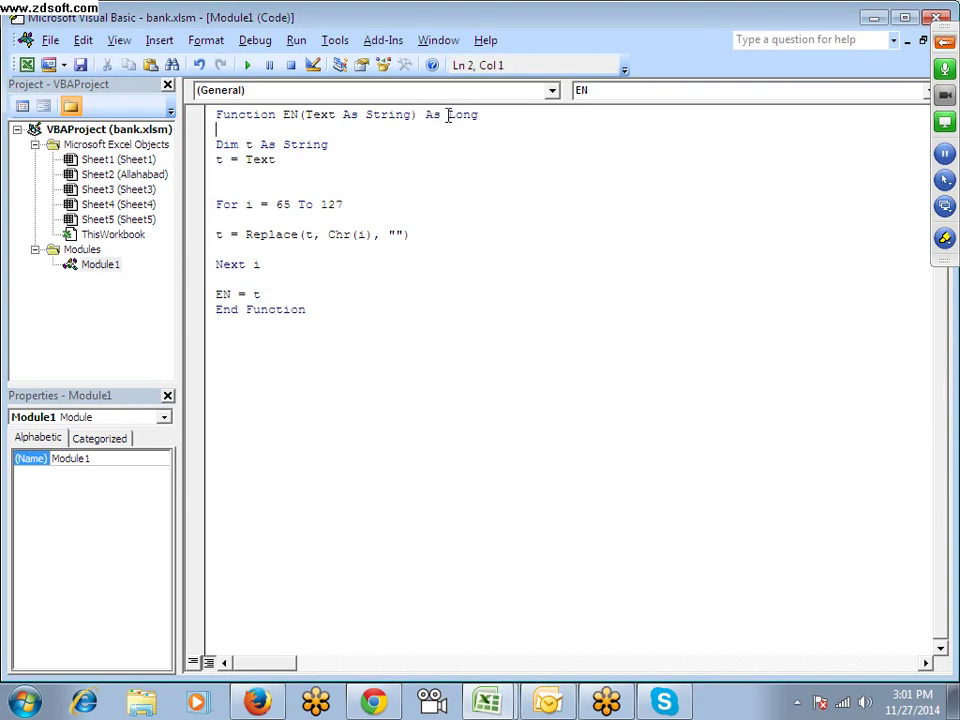
{"action": "double_click", "coordinate": [476, 114]}
{"action": "left_click", "coordinate": [484, 115]}
Re-enter B1's =en(A1) formula so it returns 125425 with the As Long version of EN.
{"action": "key", "text": "alt+F11"}
{"action": "double_click", "coordinate": [140, 185]}
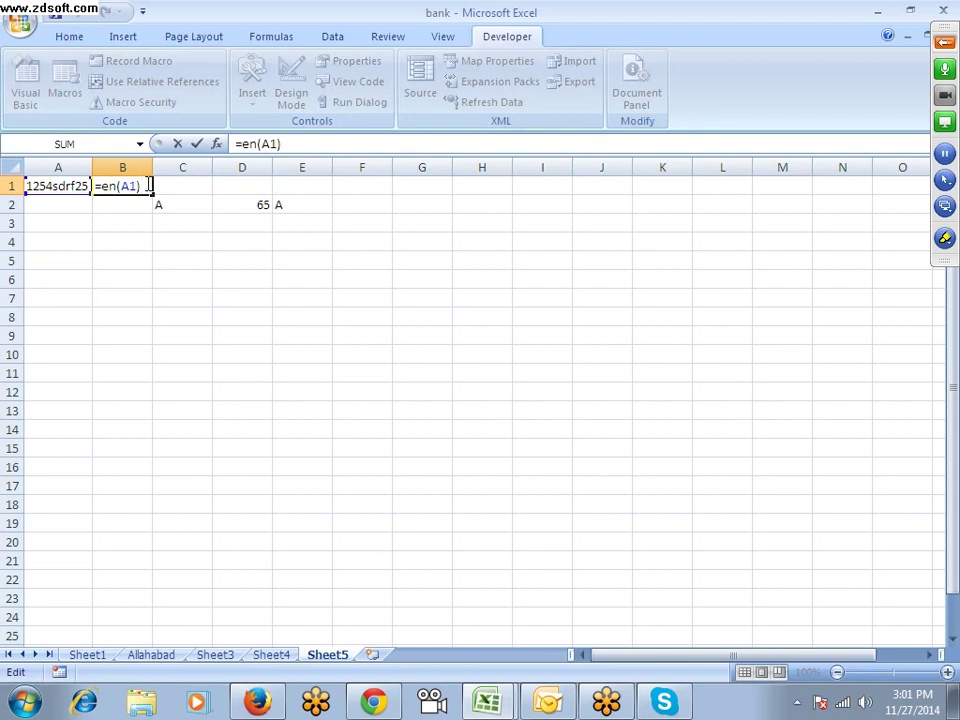
{"action": "key", "text": "Return"}
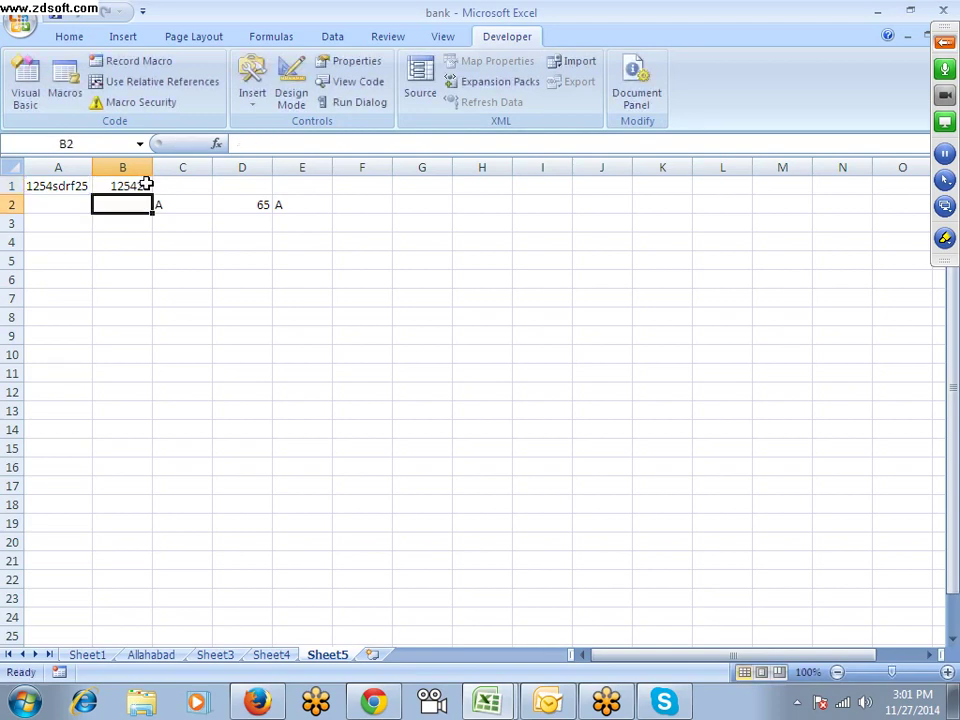
{"action": "key", "text": "alt+Tab"}
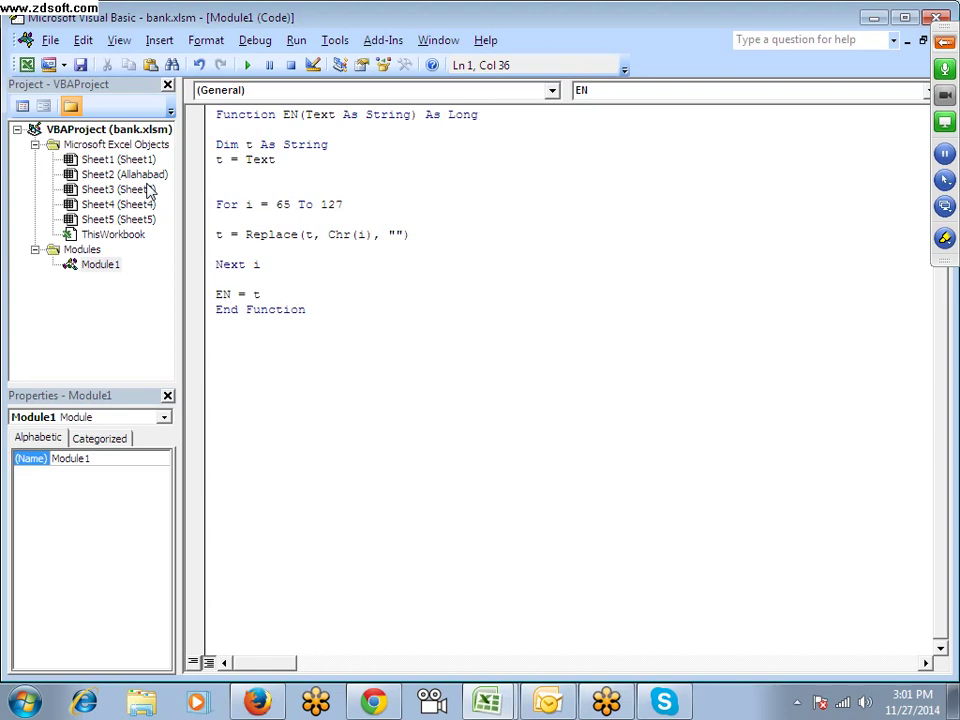
{"action": "key", "text": "alt+F11"}
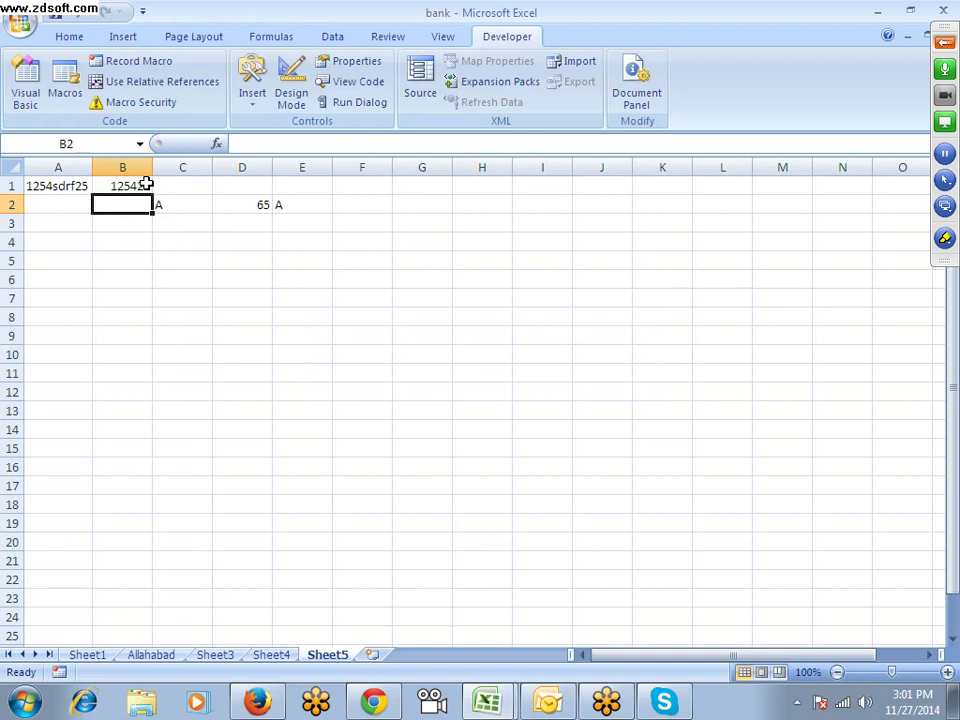
Copy the sample text 1254sdrf25 from A1 into A7.
{"action": "left_click", "coordinate": [71, 186]}
{"action": "key", "text": "ctrl+c"}
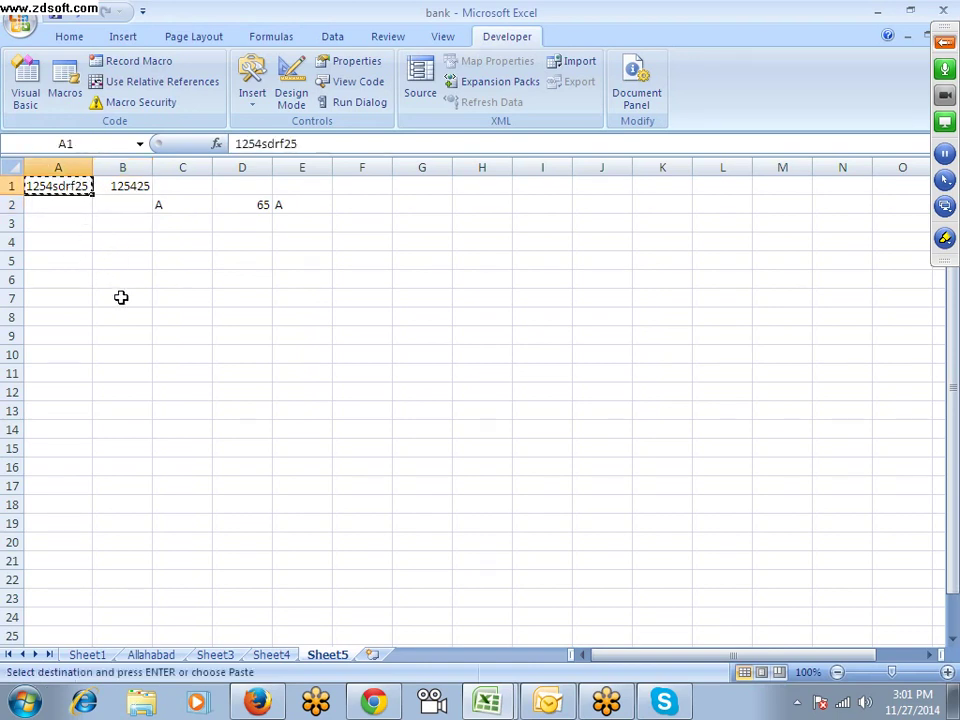
{"action": "left_click", "coordinate": [55, 297]}
{"action": "key", "text": "ctrl+v"}
{"action": "key", "text": "Escape"}
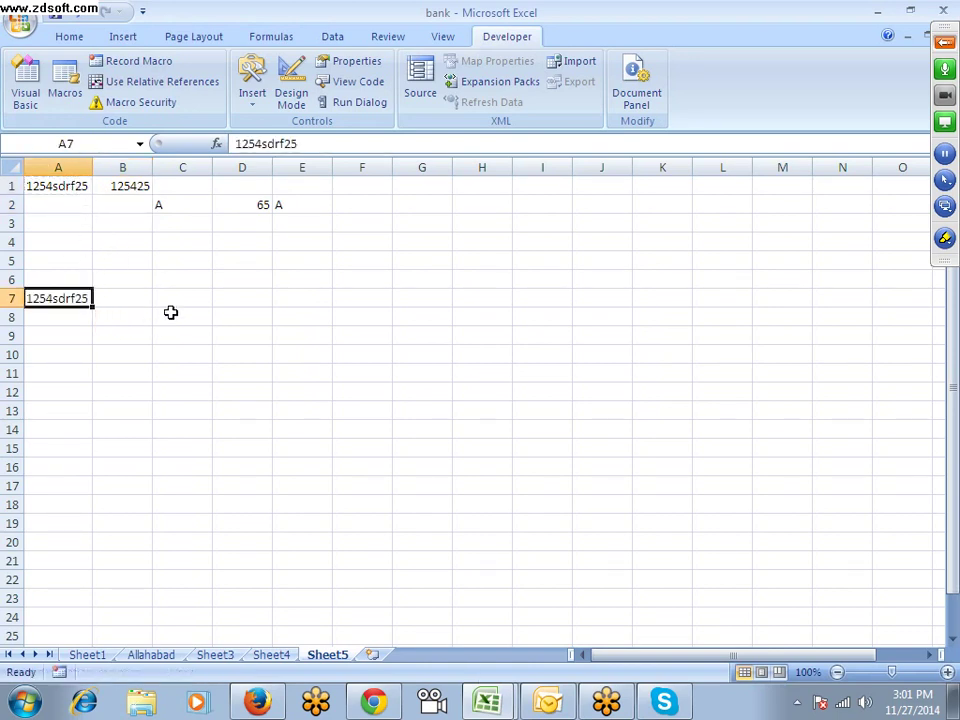
Enter the dashed sample 1-2-5-4-s in C7.
{"action": "double_click", "coordinate": [186, 296]}
{"action": "key", "text": "Escape"}
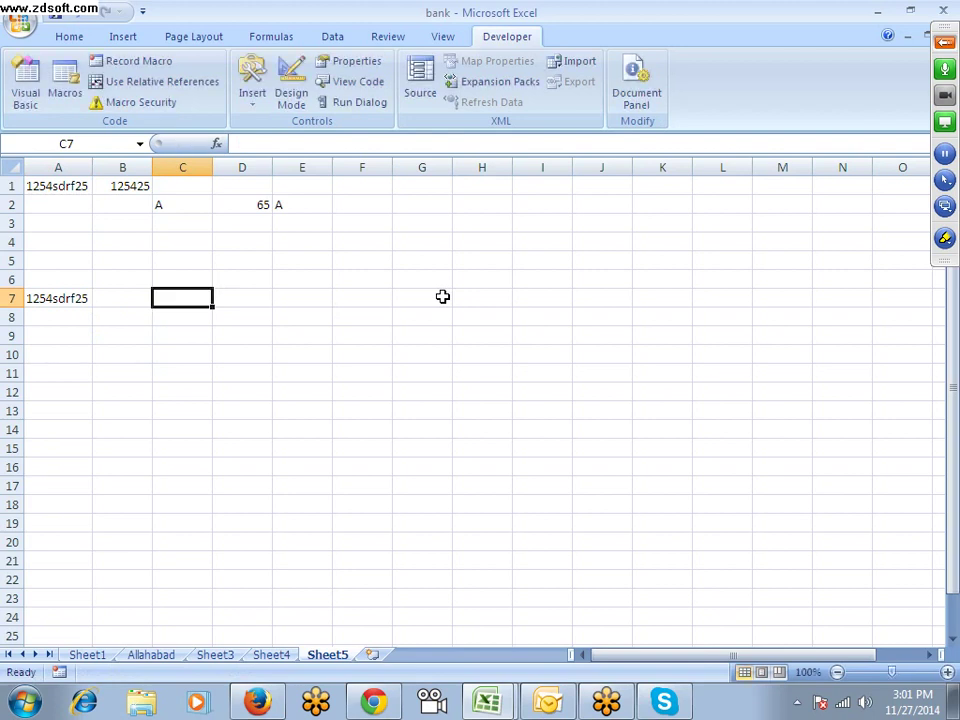
{"action": "type", "text": "1-"}
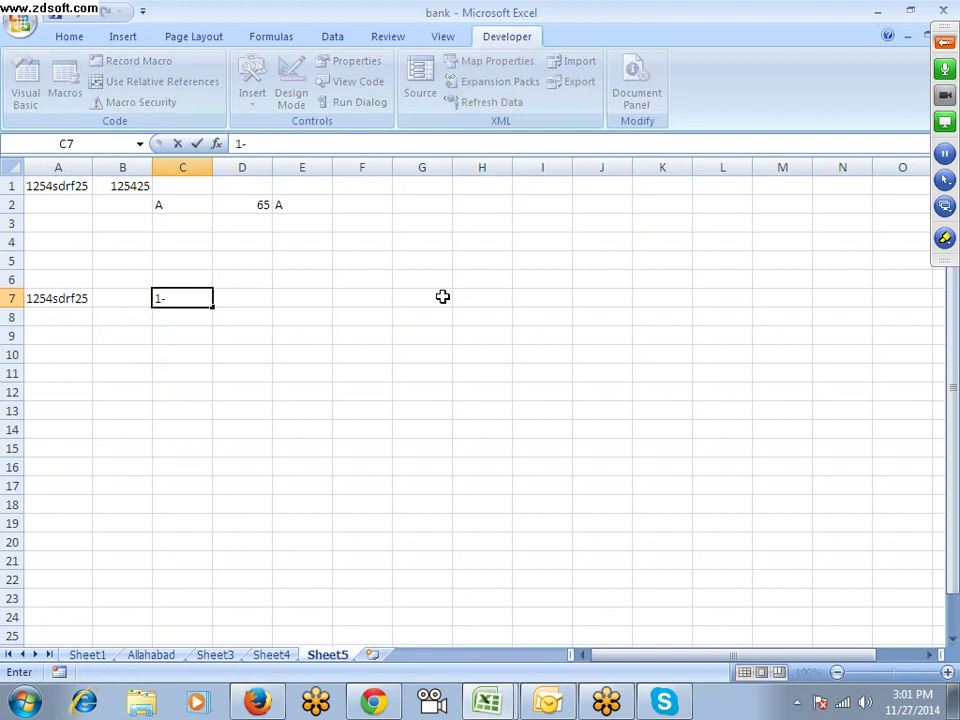
{"action": "type", "text": "2-"}
{"action": "type", "text": "5-5"}
{"action": "key", "text": "BackSpace"}
{"action": "type", "text": "4-"}
{"action": "type", "text": "s"}
{"action": "key", "text": "Tab"}
{"action": "key", "text": "Left"}
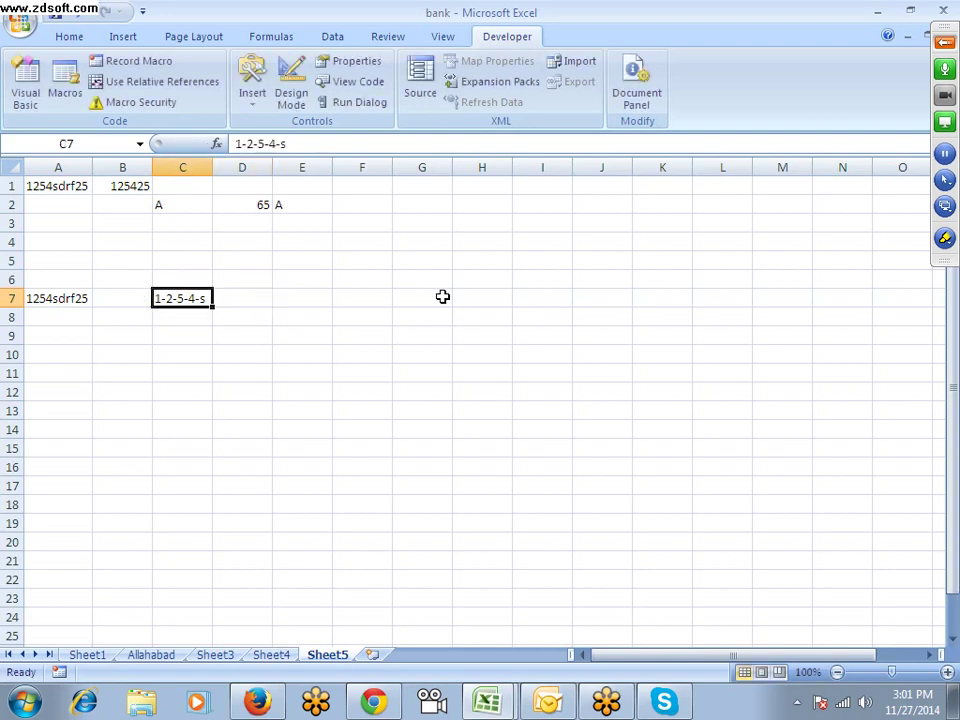
{"action": "key", "text": "alt+F11"}
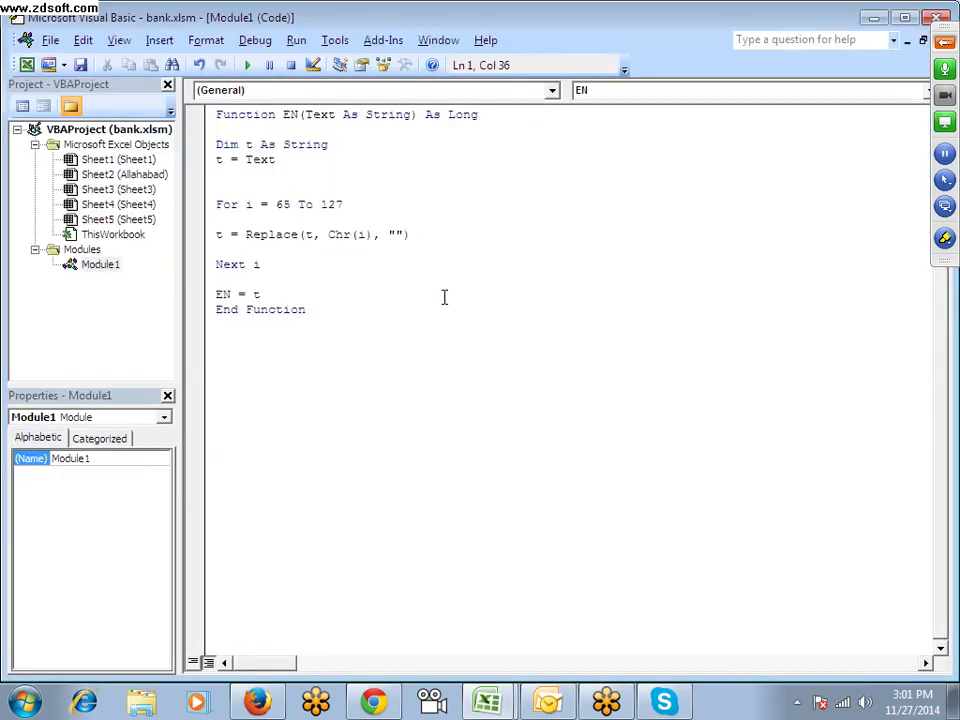
Add a new 'Function TS(Text As String)' declaration at the end of Module1.
{"action": "key", "text": "Down"}
{"action": "key", "text": "Down"}
{"action": "key", "text": "ctrl+End"}
{"action": "key", "text": "Return"}
{"action": "type", "text": "funct"}
{"action": "type", "text": "ion "}
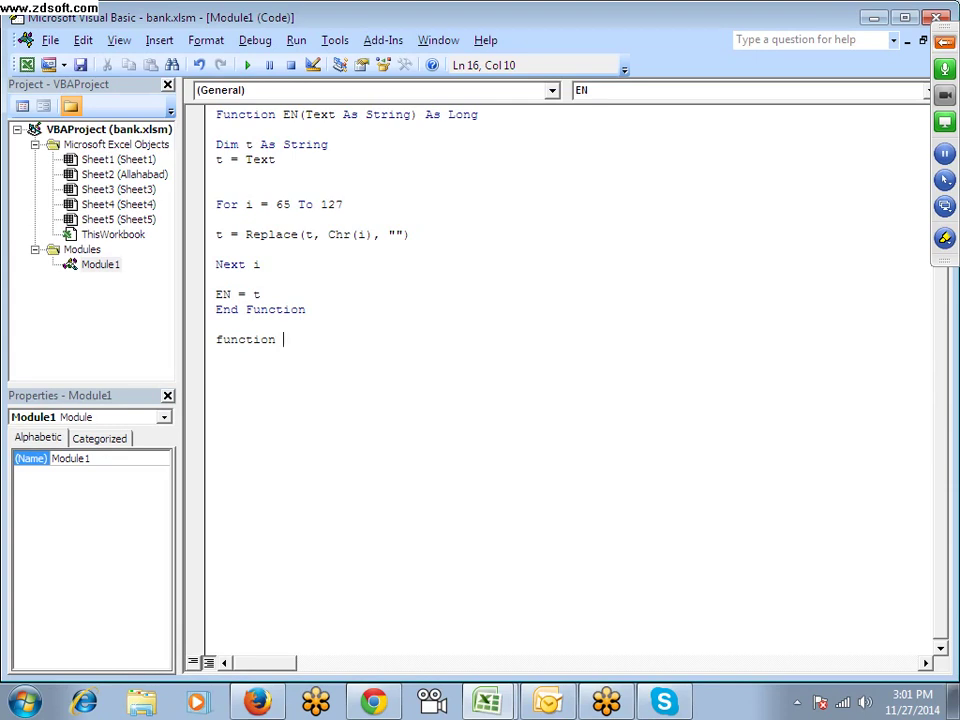
{"action": "type", "text": "TS"}
{"action": "type", "text": "("}
{"action": "type", "text": "Text"}
{"action": "type", "text": " as st"}
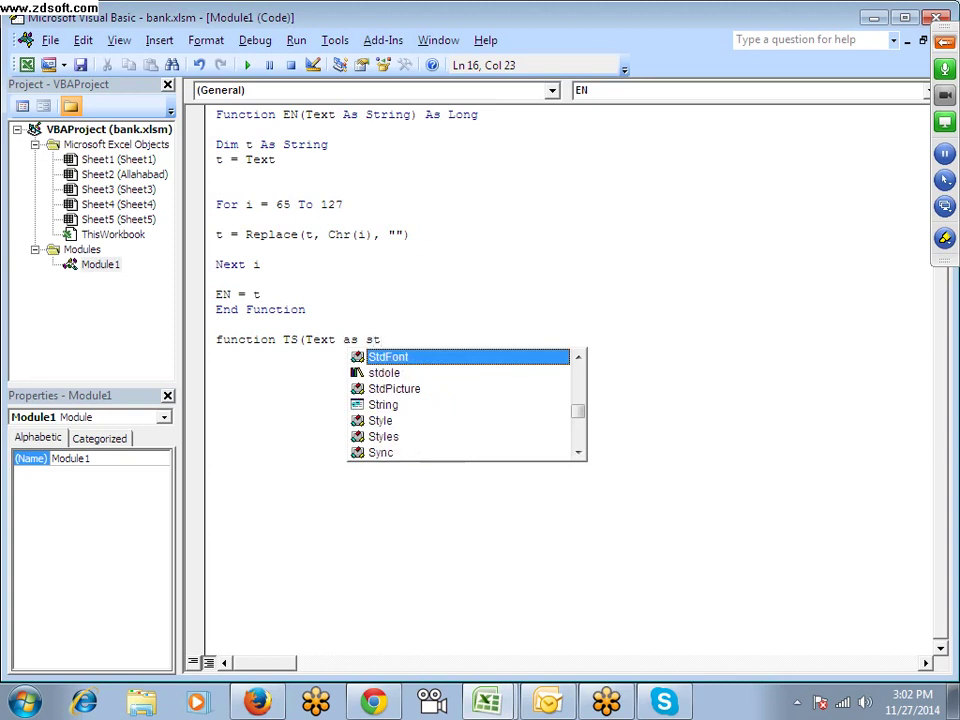
{"action": "type", "text": "r"}
{"action": "key", "text": "Tab"}
{"action": "type", "text": ")"}
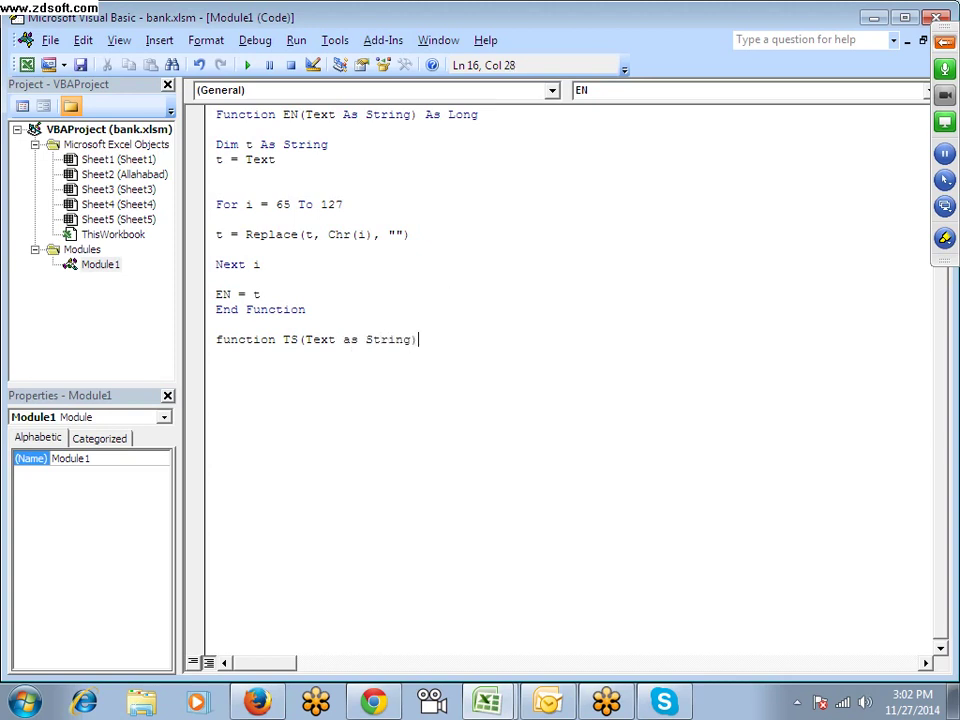
{"action": "key", "text": "Return"}
{"action": "key", "text": "Return"}
{"action": "key", "text": "Return"}
Declare 'Dim t As String' inside TS and leave blank lines before End Function.
{"action": "key", "text": "Up"}
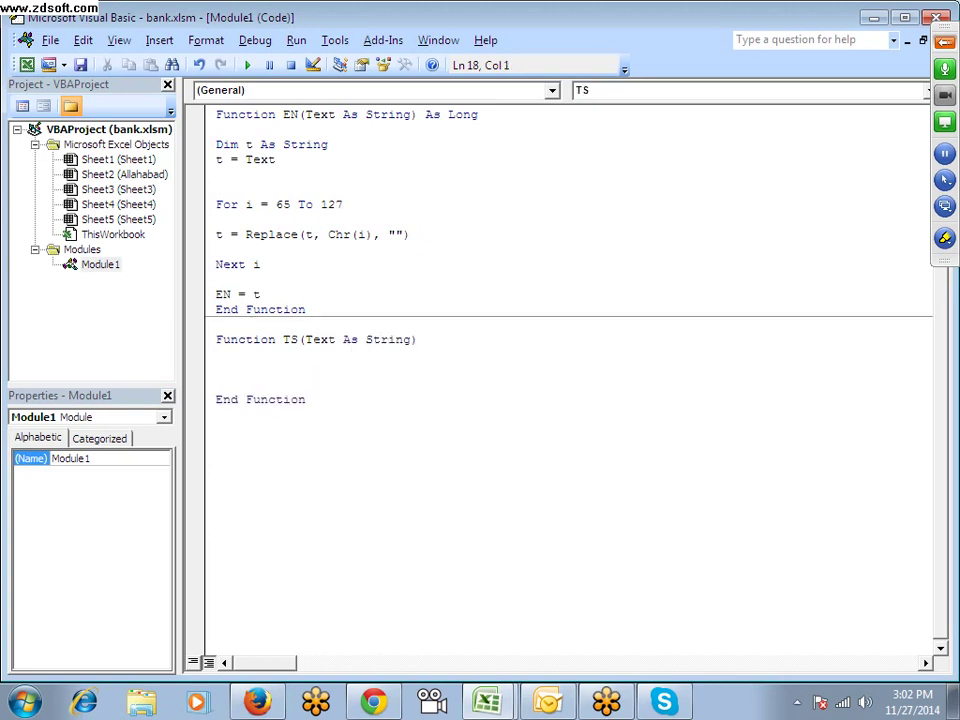
{"action": "type", "text": "dim "}
{"action": "type", "text": "t "}
{"action": "type", "text": "as t"}
{"action": "key", "text": "BackSpace"}
{"action": "type", "text": "st"}
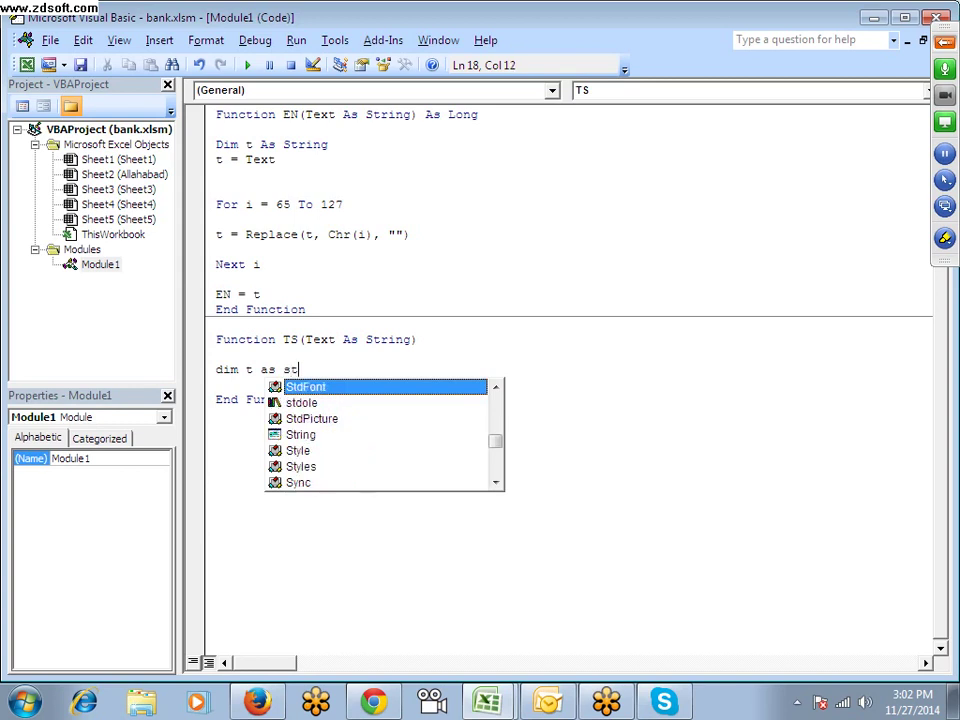
{"action": "key", "text": "Down"}
{"action": "key", "text": "Down"}
{"action": "key", "text": "Down"}
{"action": "key", "text": "Return"}
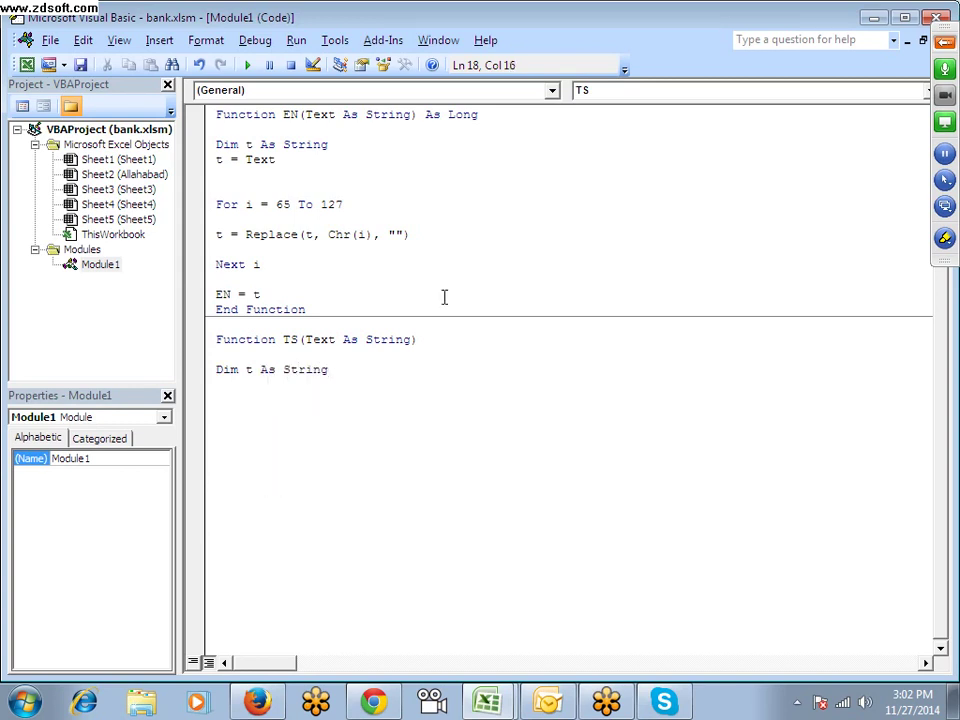
{"action": "key", "text": "Return"}
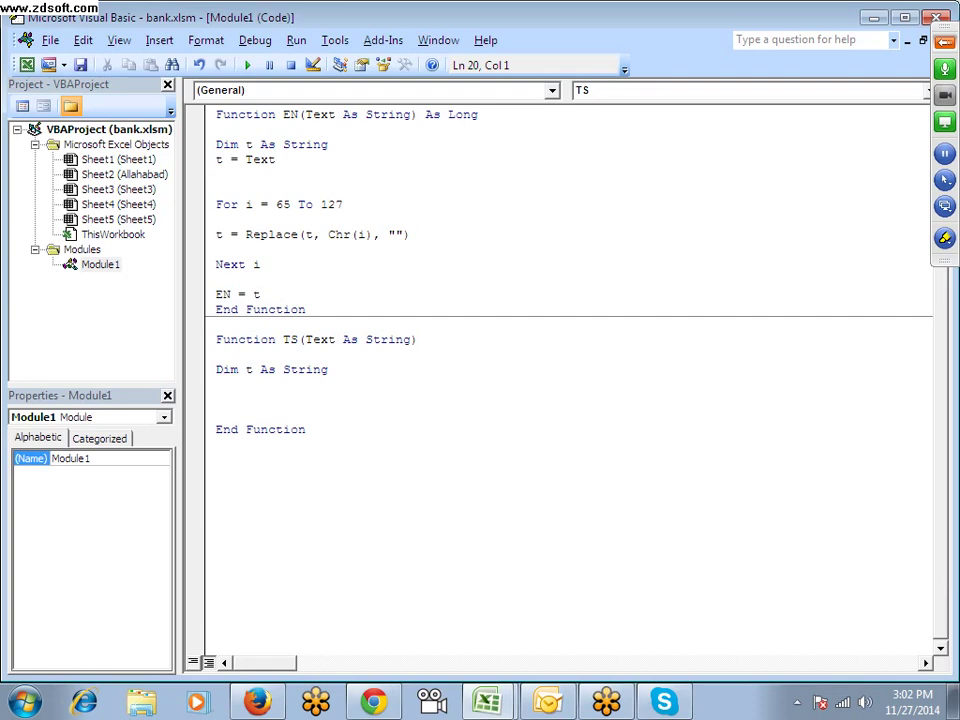
{"action": "key", "text": "alt+F11"}
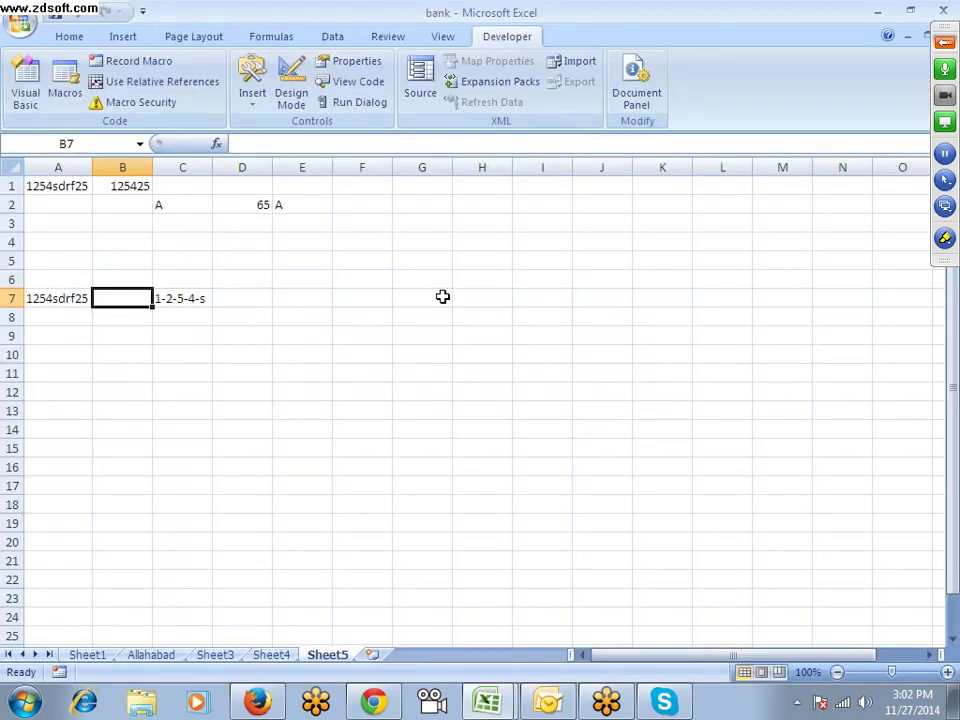
Trial =LEN(A7) in cell B7, leave B7 empty, and return to the VBA editor.
{"action": "key", "text": "Right"}
{"action": "key", "text": "Left"}
{"action": "key", "text": "Left"}
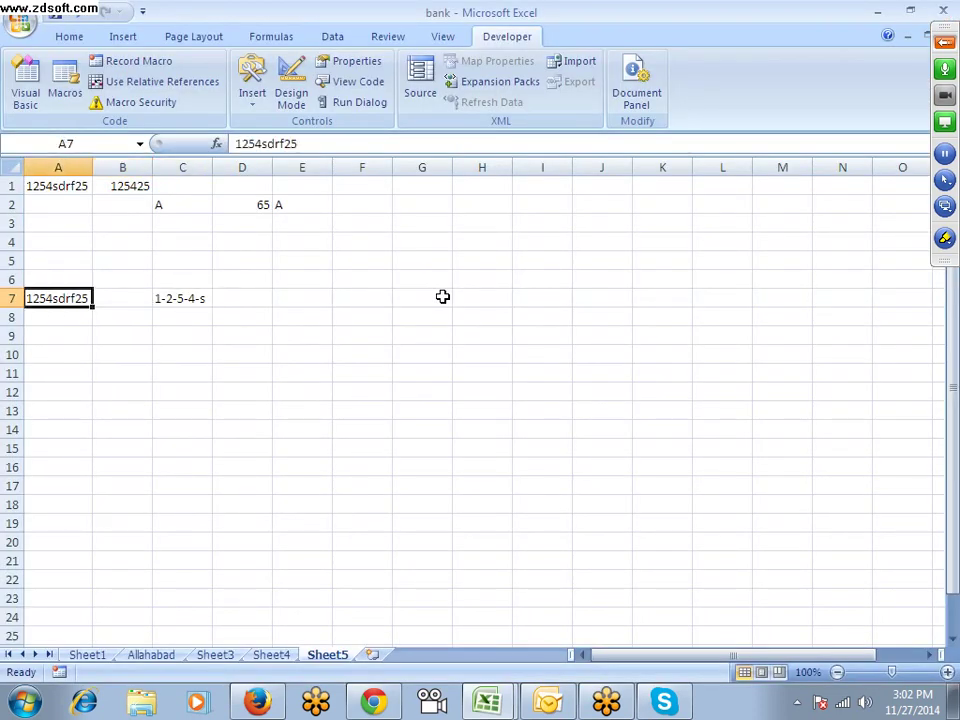
{"action": "key", "text": "Right"}
{"action": "type", "text": "=l"}
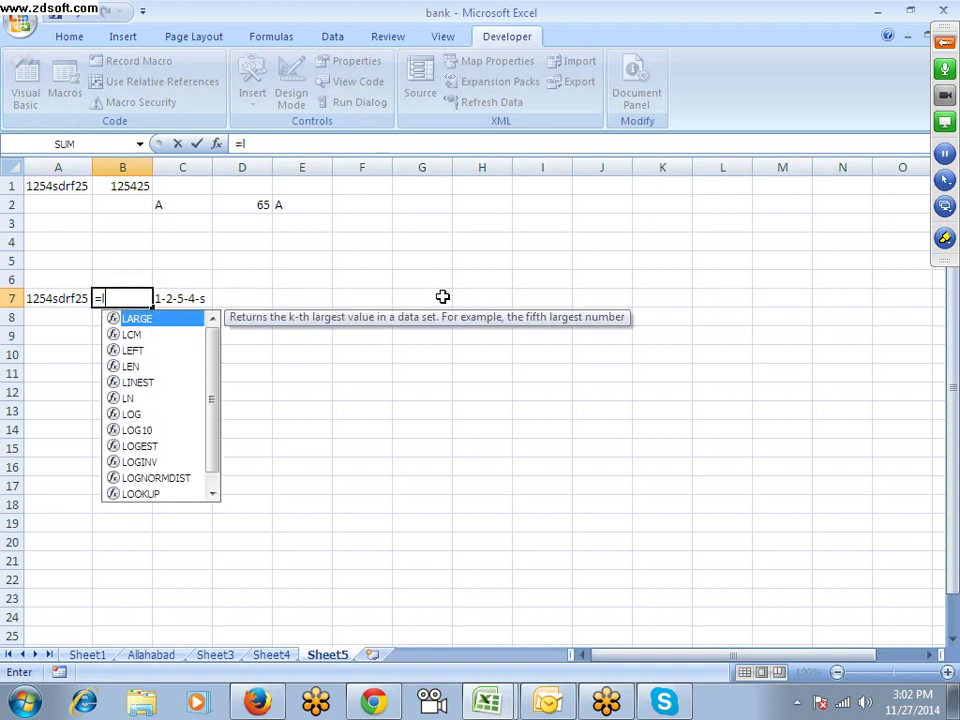
{"action": "type", "text": "en"}
{"action": "key", "text": "Tab"}
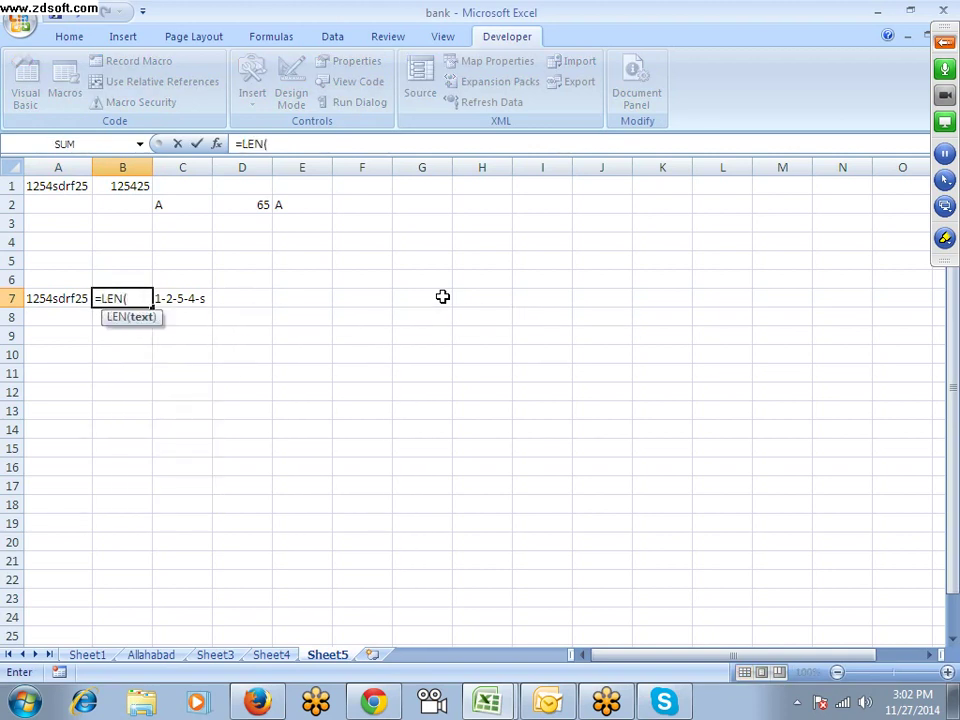
{"action": "key", "text": "Left"}
{"action": "type", "text": ")"}
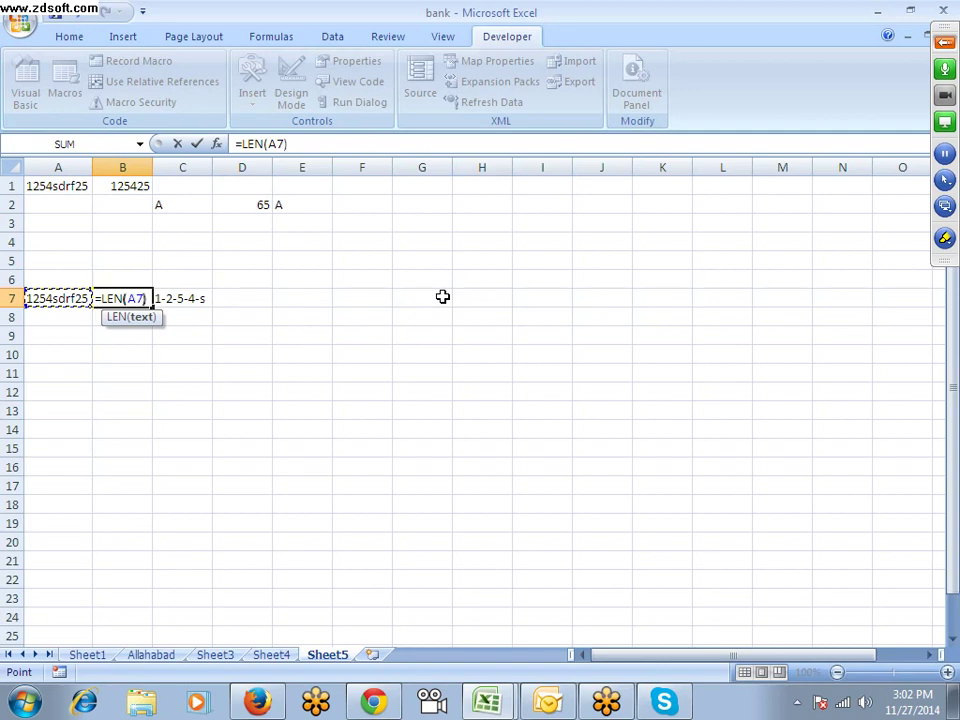
{"action": "key", "text": "Return"}
{"action": "key", "text": "Up"}
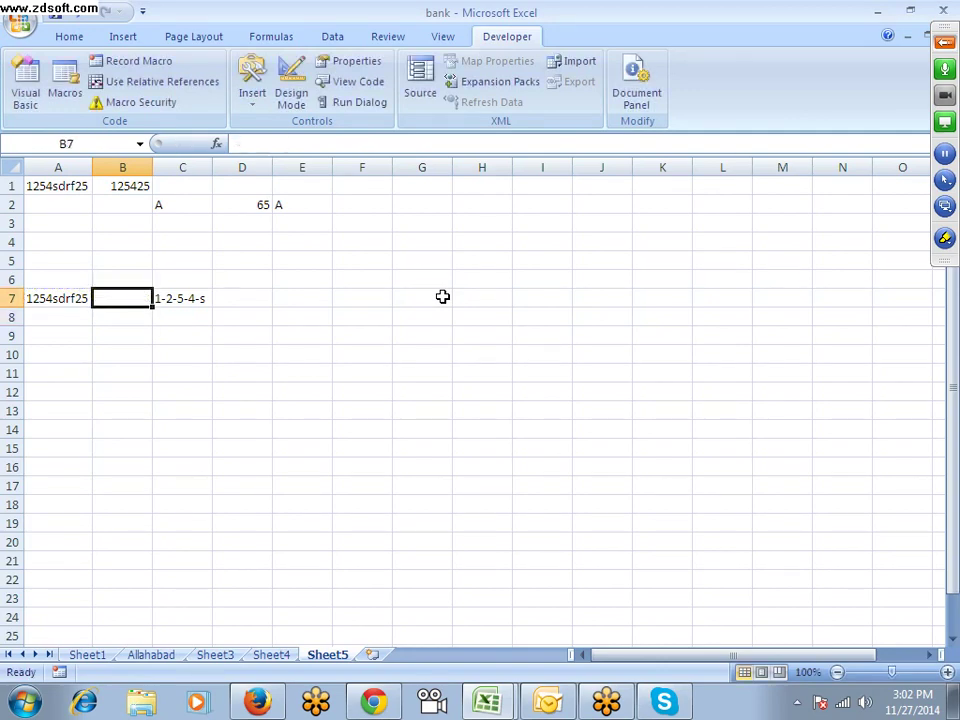
{"action": "key", "text": "alt+F11"}
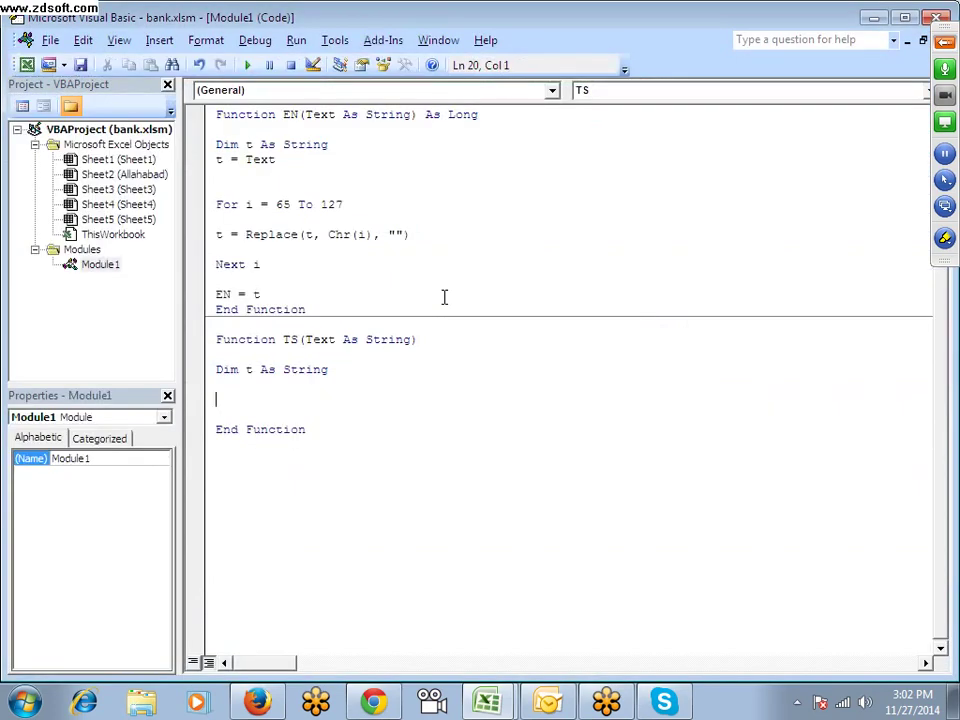
Write the loop header For i = 1 To Len(Text) with blank lines for its body.
{"action": "type", "text": "for i "}
{"action": "type", "text": "= 1 t"}
{"action": "type", "text": "o len"}
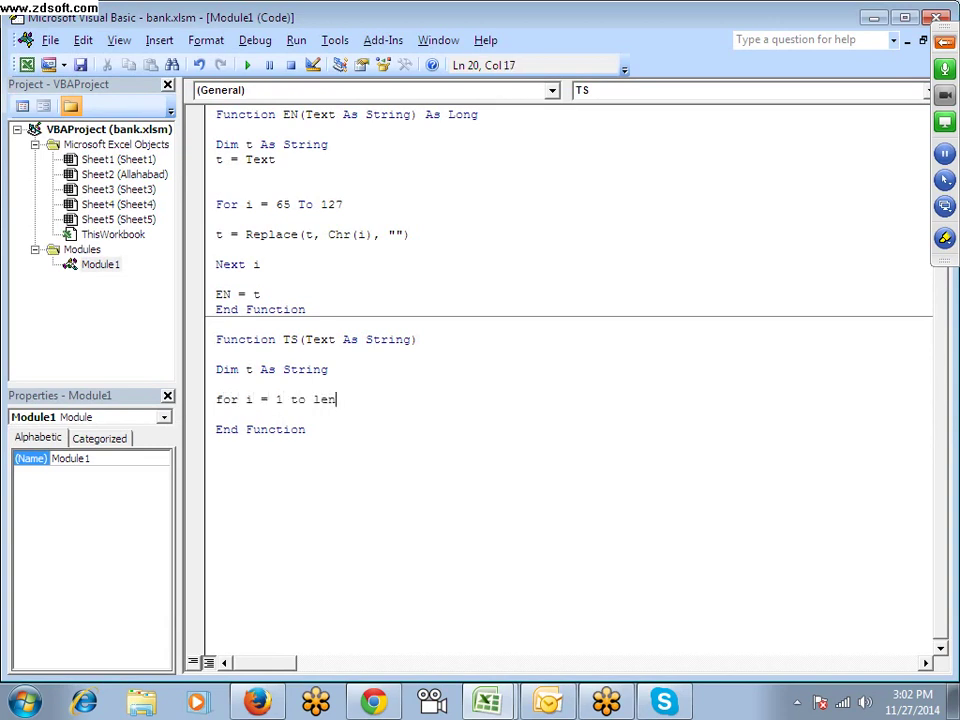
{"action": "type", "text": "("}
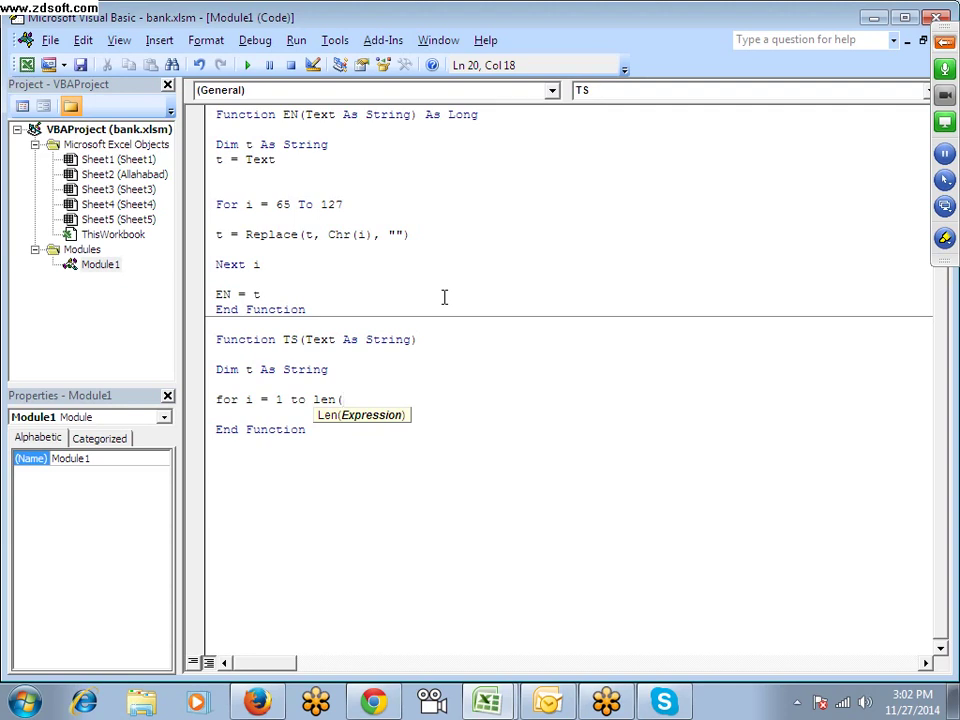
{"action": "type", "text": "text)"}
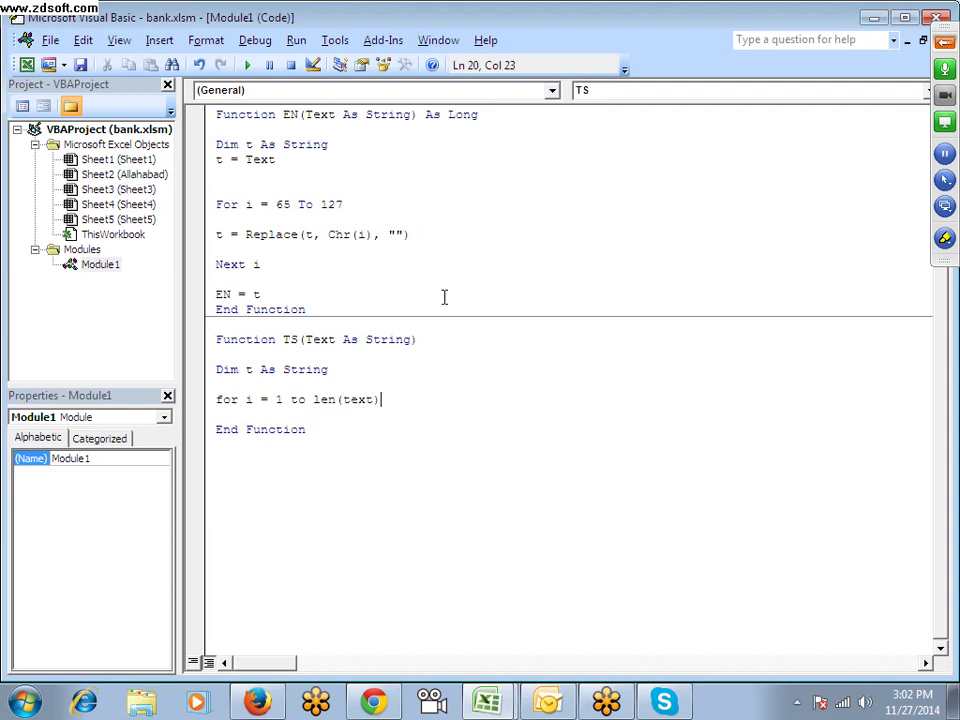
{"action": "key", "text": "Return"}
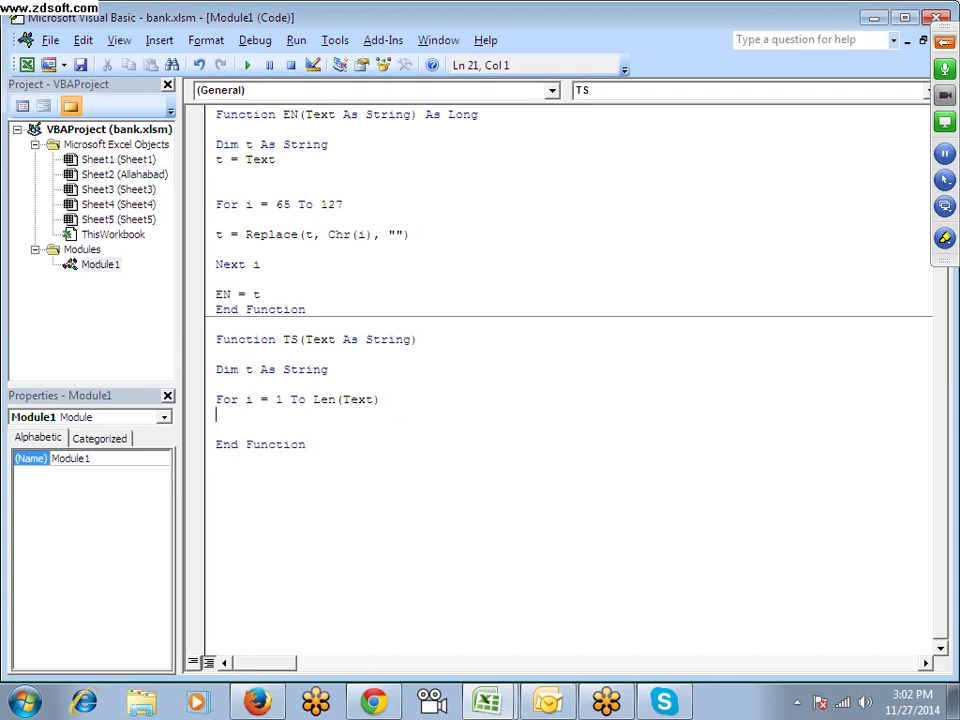
{"action": "key", "text": "Return"}
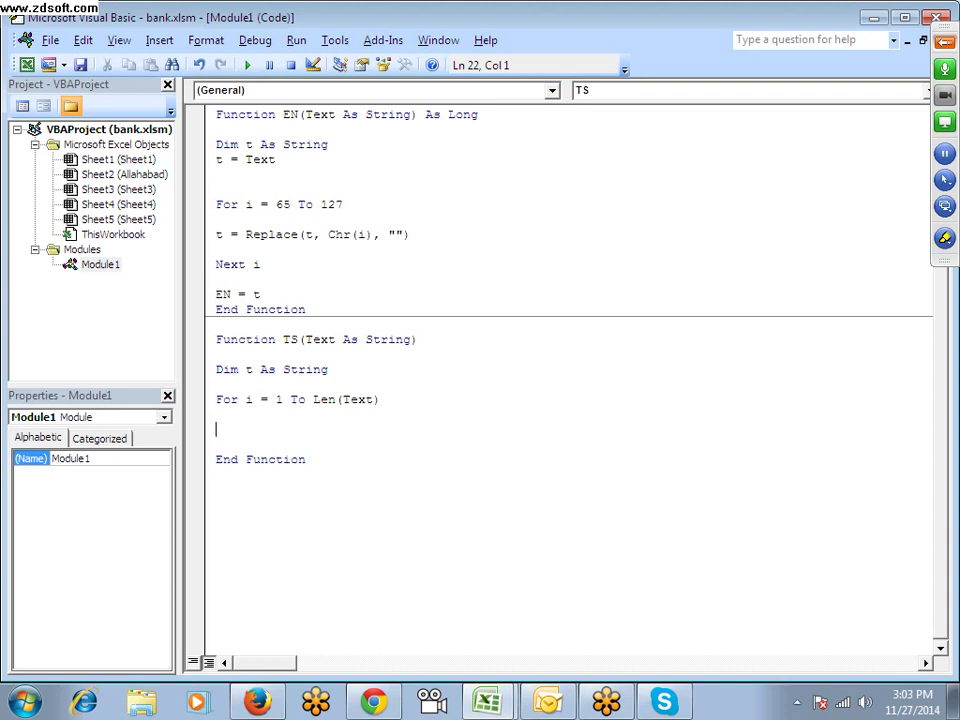
{"action": "key", "text": "Return"}
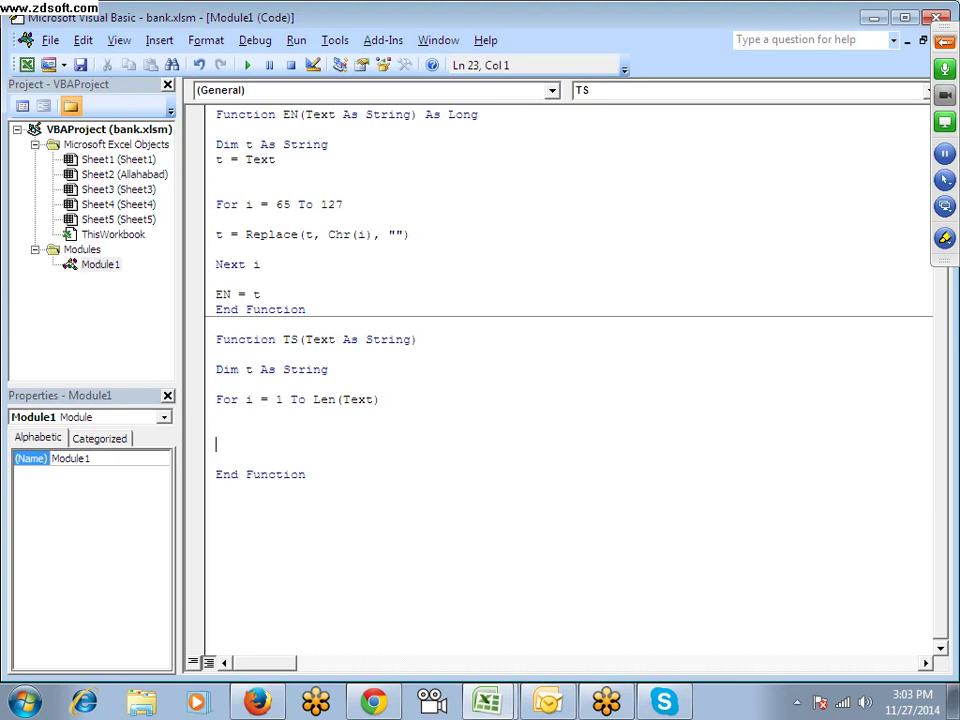
{"action": "key", "text": "Up"}
Add the loop body line d = d & "-" & Mid(t, i, 1).
{"action": "type", "text": "d="}
{"action": "type", "text": "m"}
{"action": "key", "text": "BackSpace"}
{"action": "type", "text": "d & "}
{"action": "type", "text": "\"-\""}
{"action": "right_click", "coordinate": [447, 305]}
{"action": "key", "text": "Escape"}
{"action": "type", "text": "& "}
{"action": "type", "text": "mid("}
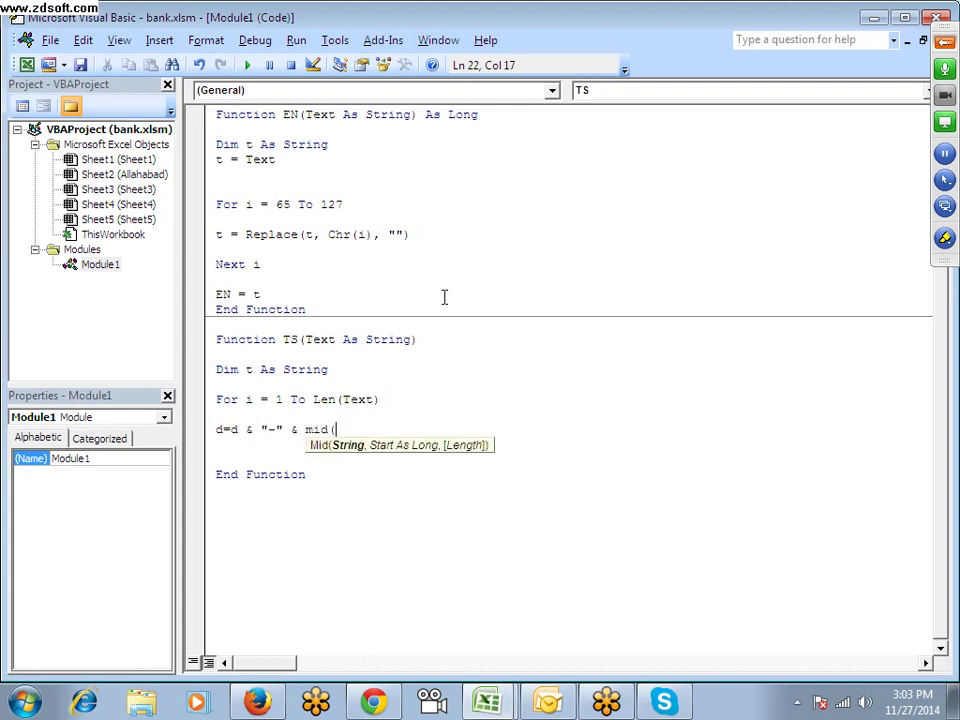
{"action": "type", "text": "t,"}
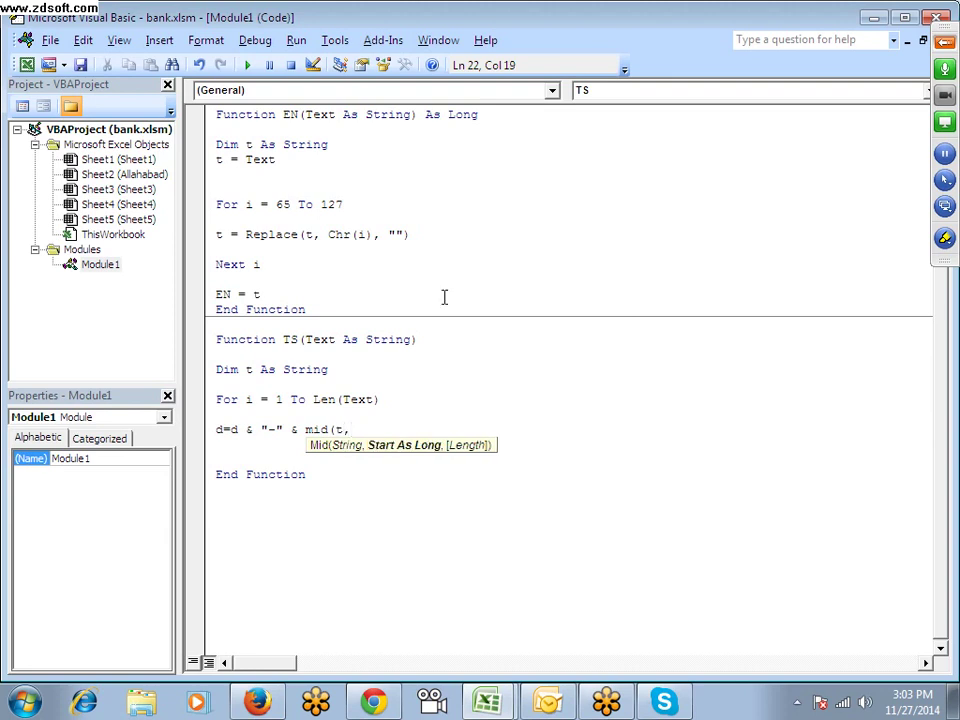
{"action": "type", "text": "in"}
{"action": "key", "text": "BackSpace"}
{"action": "type", "text": ","}
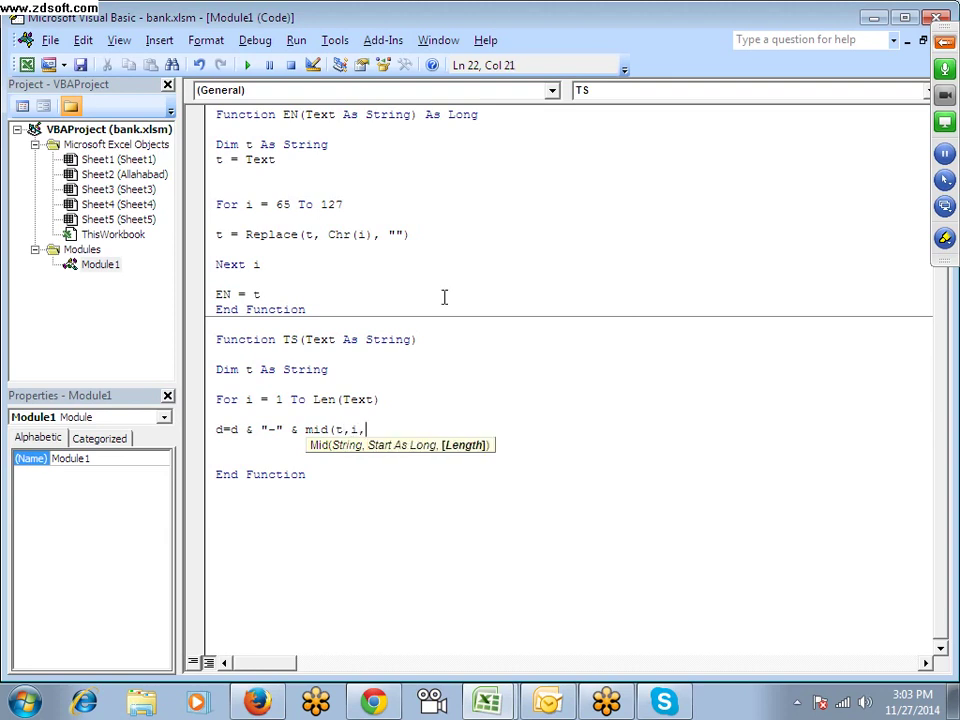
{"action": "type", "text": "1)"}
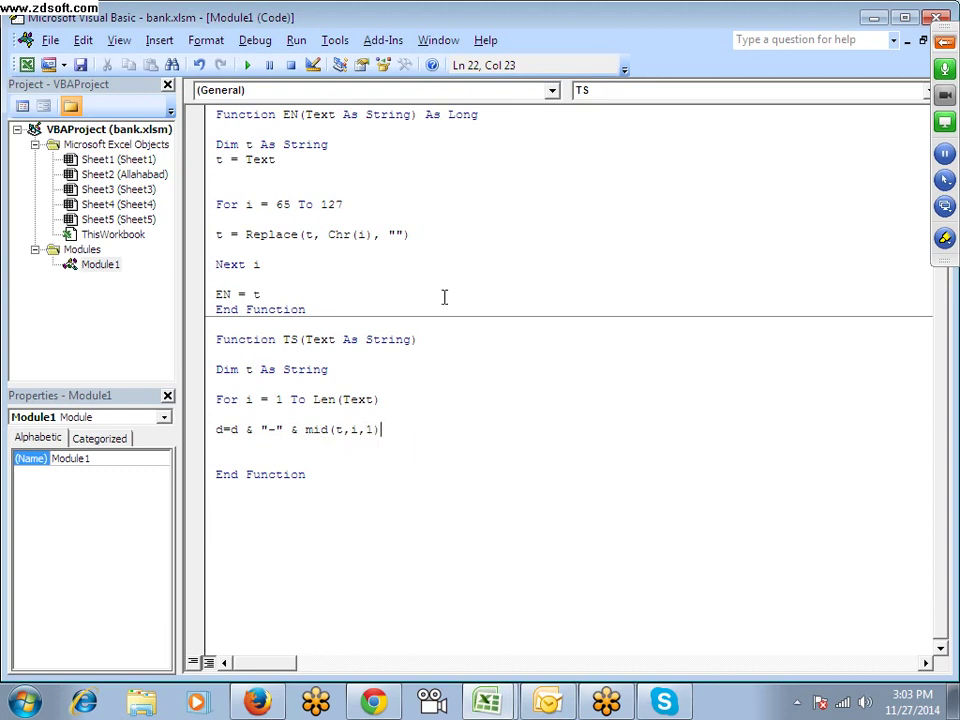
{"action": "key", "text": "Return"}
Close the loop with Next i and return the result with TS = d.
{"action": "key", "text": "Return"}
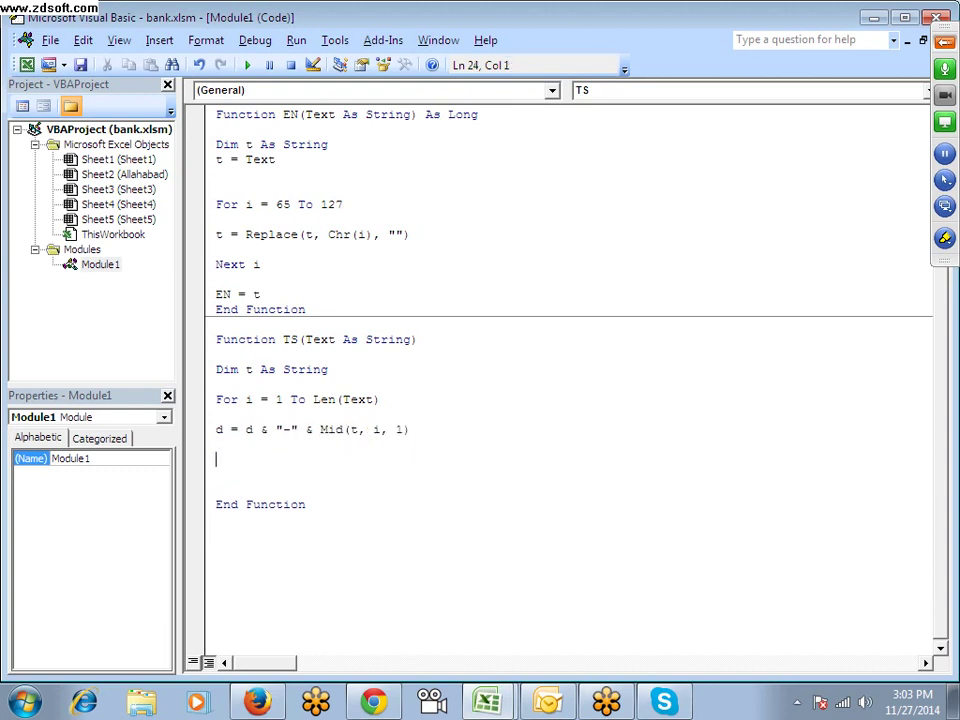
{"action": "type", "text": "next "}
{"action": "type", "text": "i"}
{"action": "key", "text": "Return"}
{"action": "key", "text": "Return"}
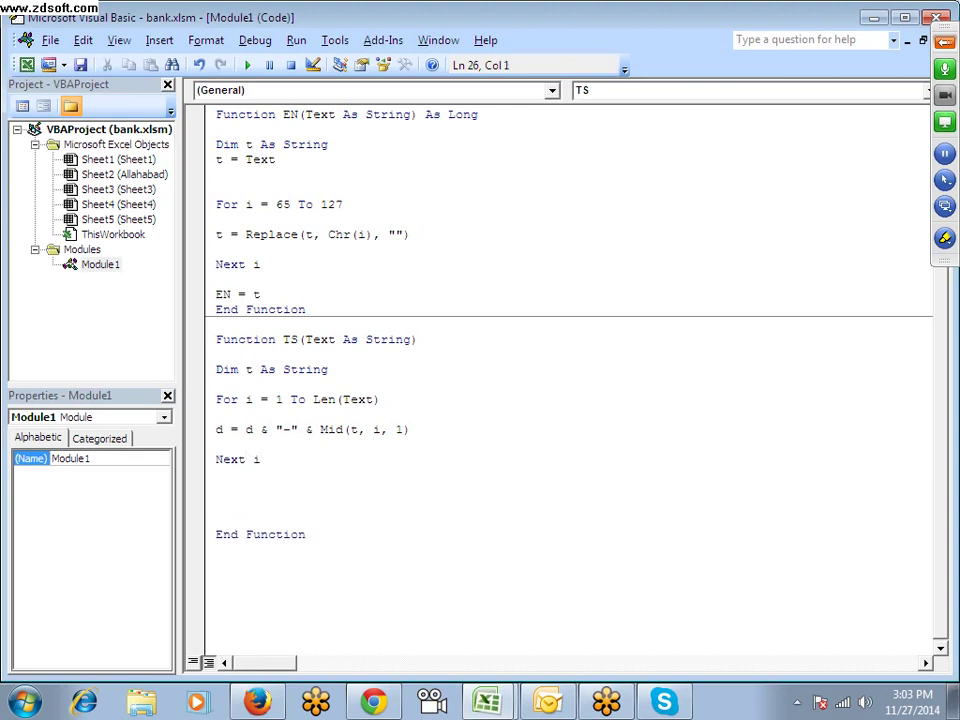
{"action": "type", "text": "TS = "}
{"action": "type", "text": "d"}
{"action": "key", "text": "Return"}
Enter =ts(A7) in cell B7 on Sheet5.
{"action": "key", "text": "alt+F11"}
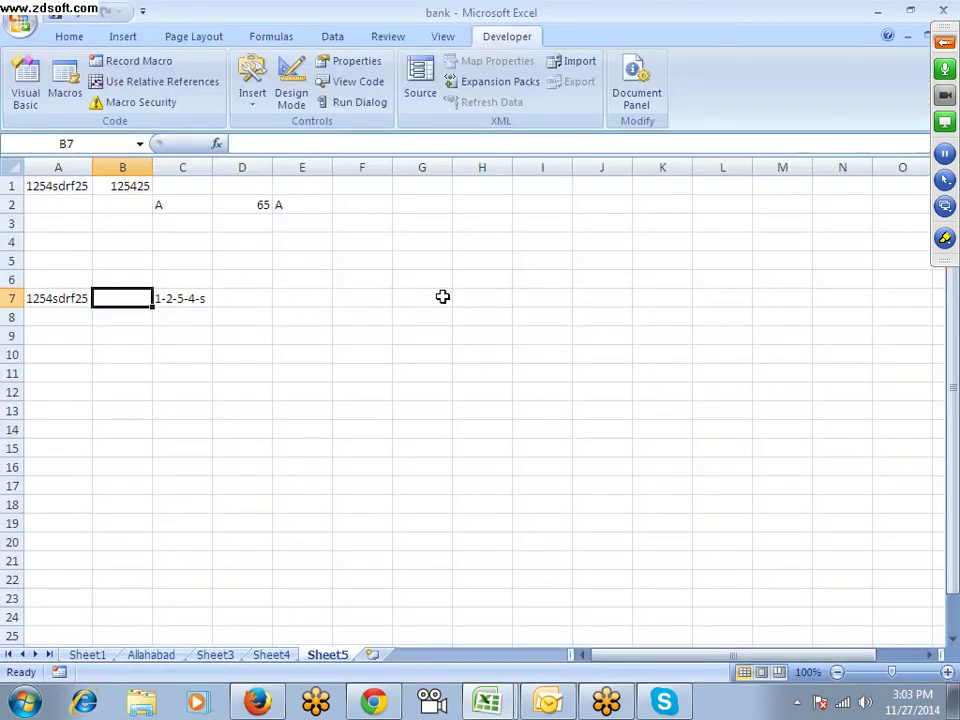
{"action": "type", "text": "="}
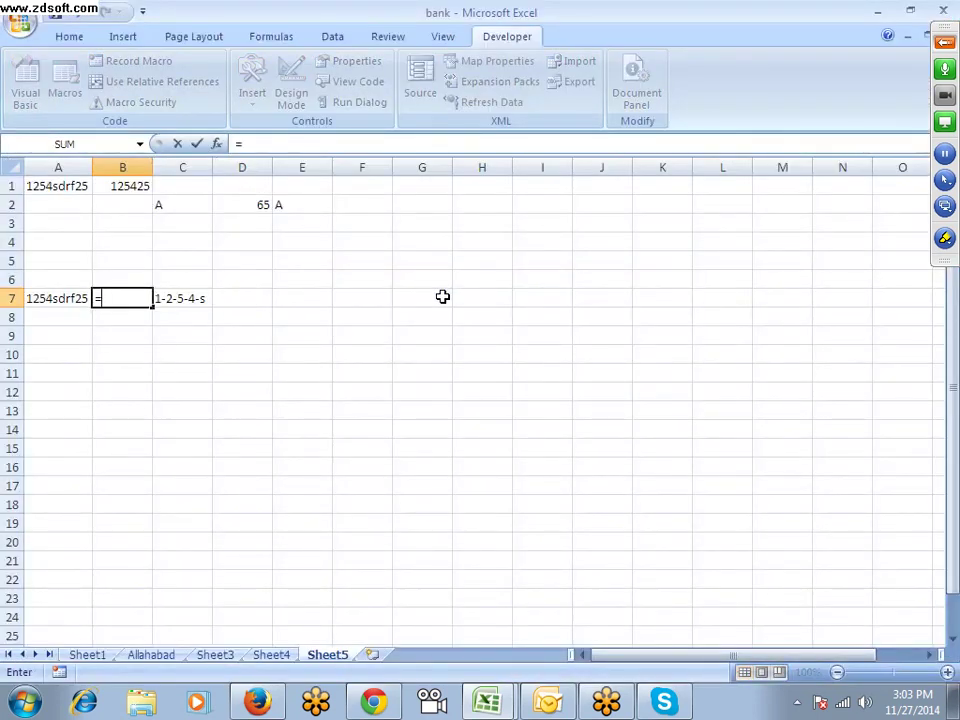
{"action": "type", "text": "ts"}
{"action": "key", "text": "Tab"}
{"action": "key", "text": "Left"}
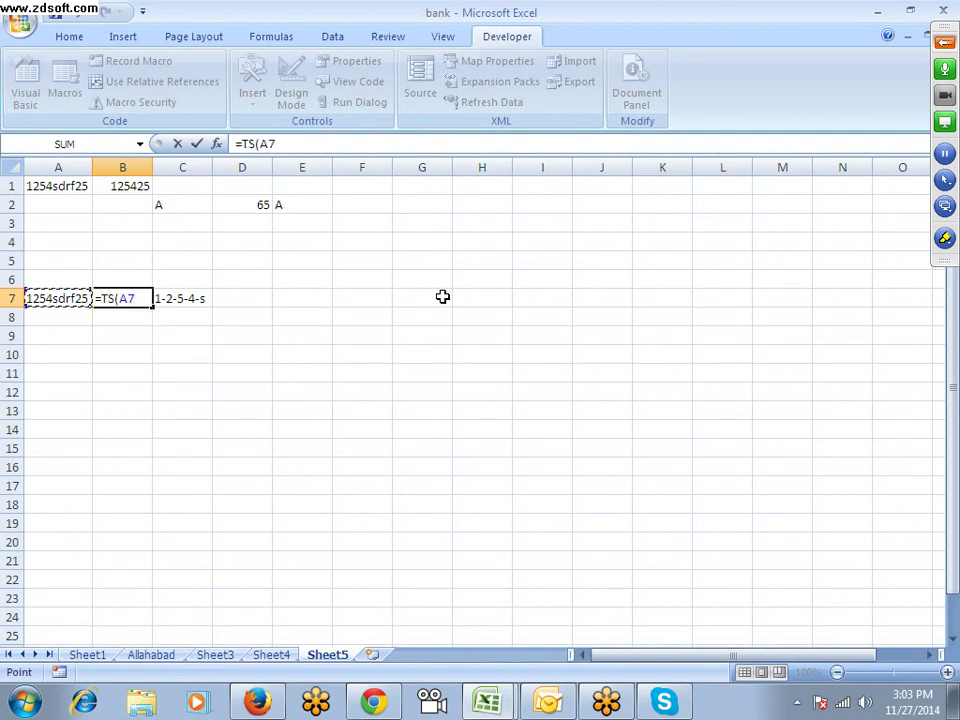
{"action": "key", "text": "Return"}
Inspect B7's formula, widen column B to show the dashes, and return to the code.
{"action": "double_click", "coordinate": [138, 298]}
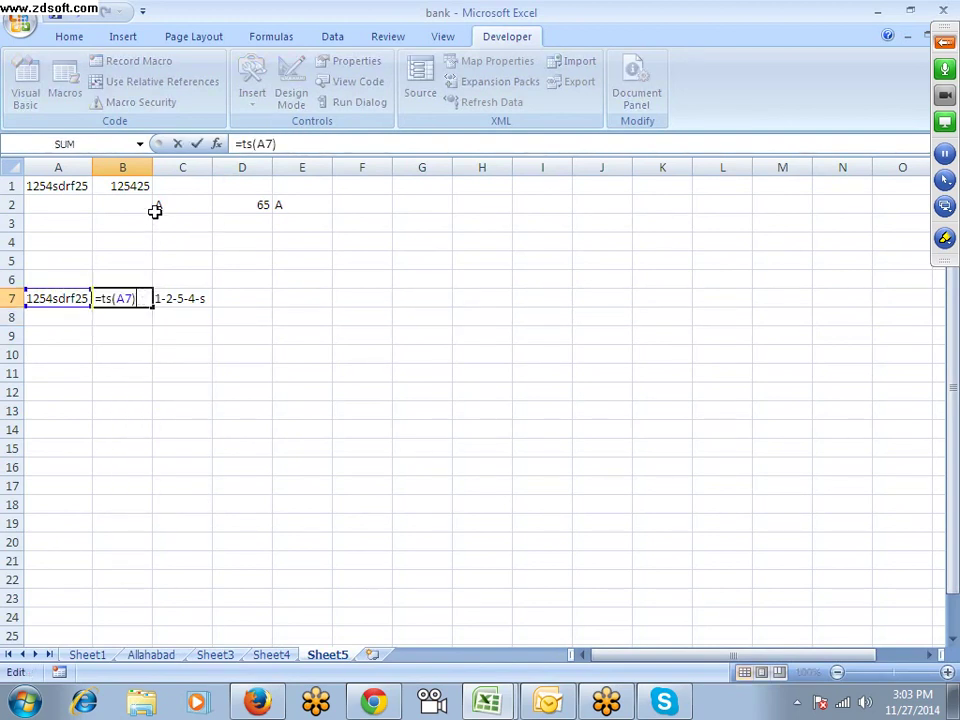
{"action": "key", "text": "Escape"}
{"action": "left_click_drag", "start_coordinate": [155, 174], "coordinate": [178, 176]}
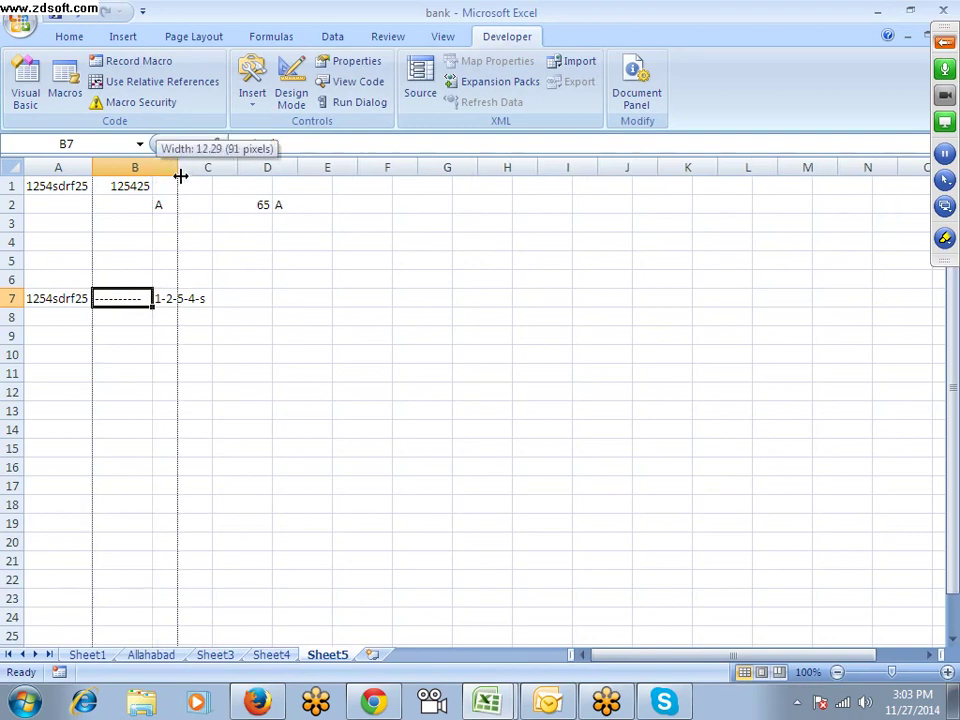
{"action": "key", "text": "alt+F11"}
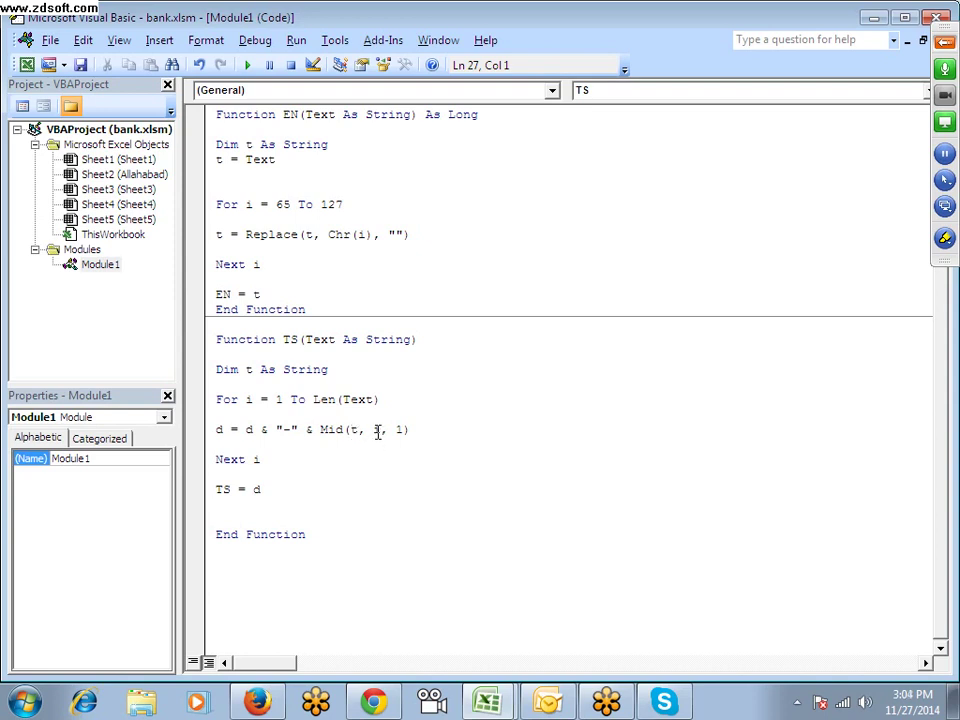
{"action": "left_click", "coordinate": [376, 430]}
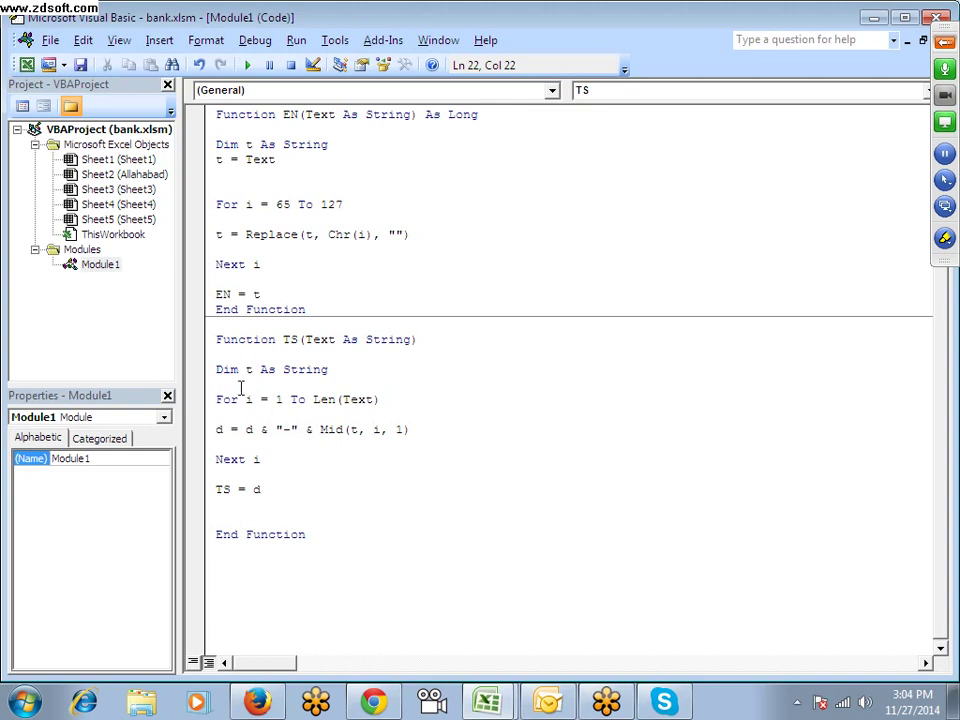
Add the line 't = Text' above the For loop in the TS function.
{"action": "left_click", "coordinate": [240, 386]}
{"action": "key", "text": "Return"}
{"action": "type", "text": "t=t"}
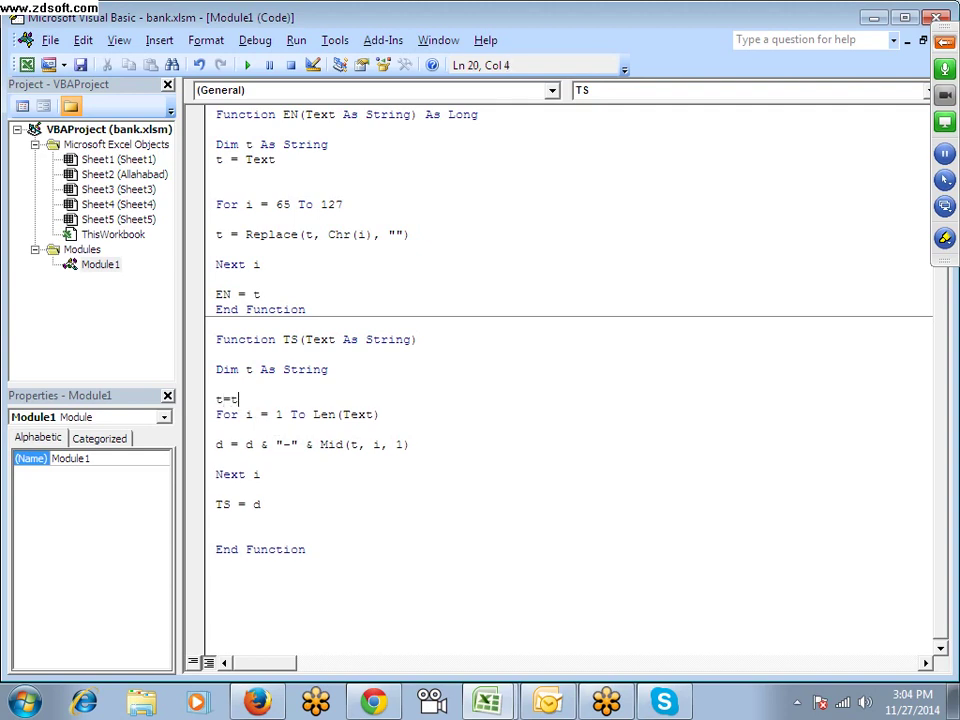
{"action": "type", "text": "ext"}
{"action": "left_click", "coordinate": [270, 459]}
Change the loop's upper bound from Len(Text) to Len(t), keeping the d = d line intact.
{"action": "left_click", "coordinate": [363, 414]}
{"action": "left_click_drag", "start_coordinate": [363, 414], "coordinate": [344, 414]}
{"action": "left_click", "coordinate": [350, 414]}
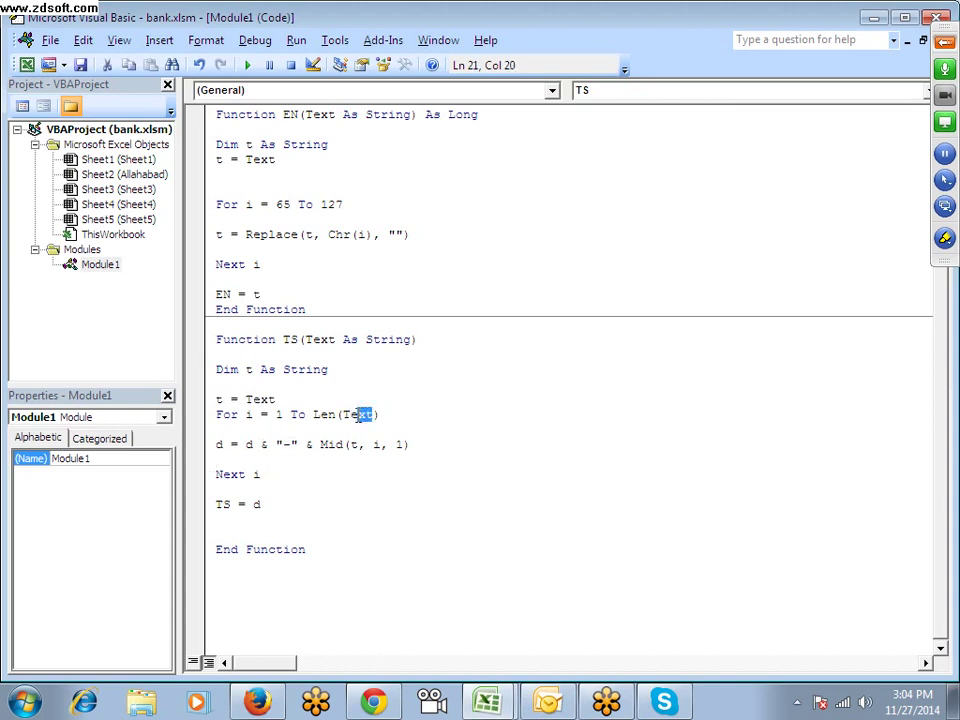
{"action": "left_click", "coordinate": [344, 414]}
{"action": "type", "text": "t"}
{"action": "left_click", "coordinate": [381, 500]}
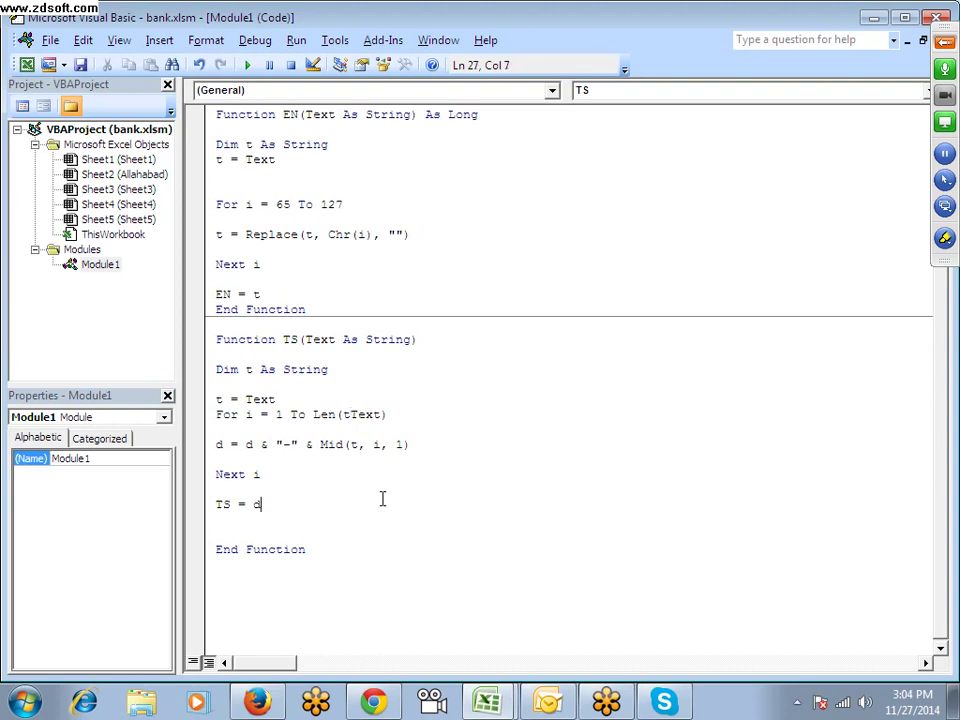
{"action": "left_click", "coordinate": [352, 416]}
{"action": "key", "text": "Delete"}
{"action": "left_click", "coordinate": [377, 426]}
{"action": "key", "text": "BackSpace"}
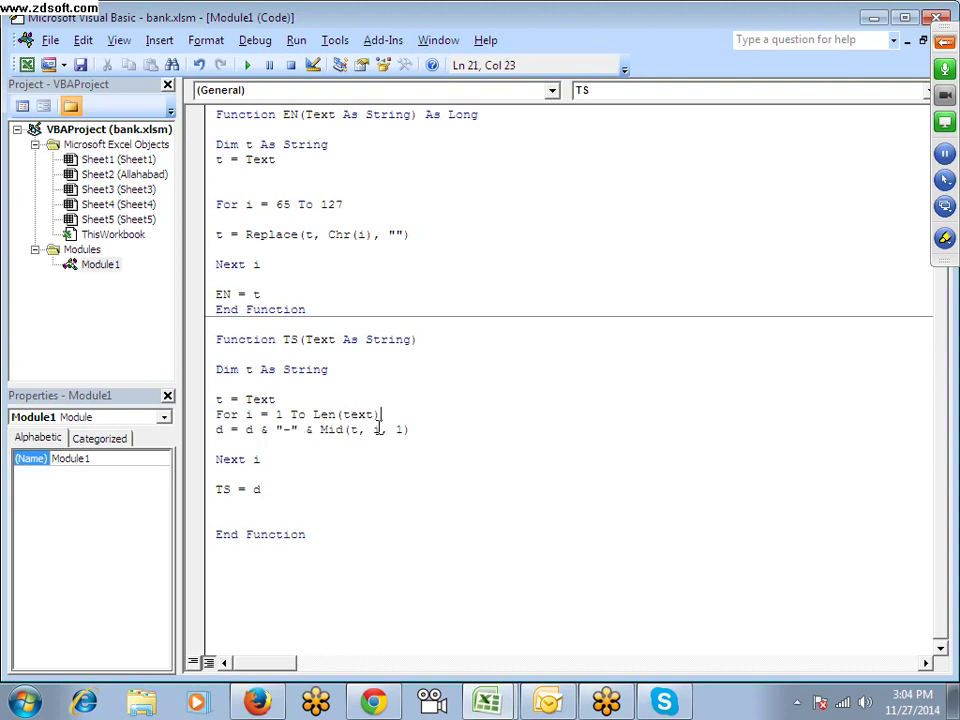
{"action": "key", "text": "Delete"}
{"action": "key", "text": "Return"}
{"action": "key", "text": "Return"}
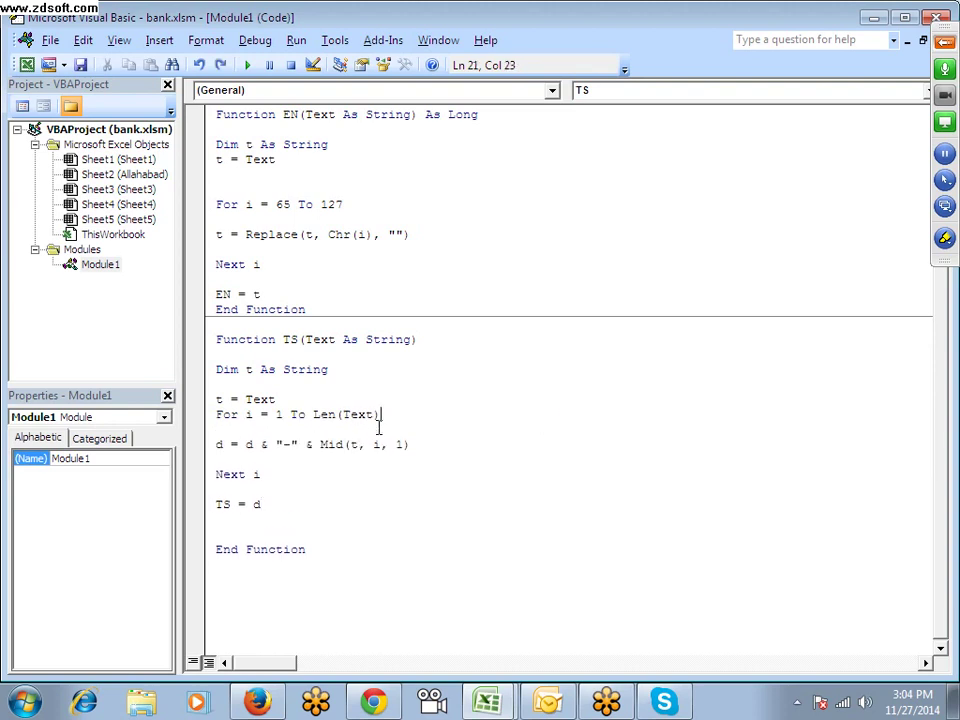
{"action": "key", "text": "Left"}
{"action": "key", "text": "BackSpace"}
{"action": "key", "text": "BackSpace"}
{"action": "key", "text": "BackSpace"}
{"action": "key", "text": "Down"}
{"action": "key", "text": "Down"}
{"action": "key", "text": "Down"}
Recalculate B7 to show -1-2-5-4-s-d-r-f-2-5 and autofit column B.
{"action": "key", "text": "alt+F11"}
{"action": "double_click", "coordinate": [150, 302]}
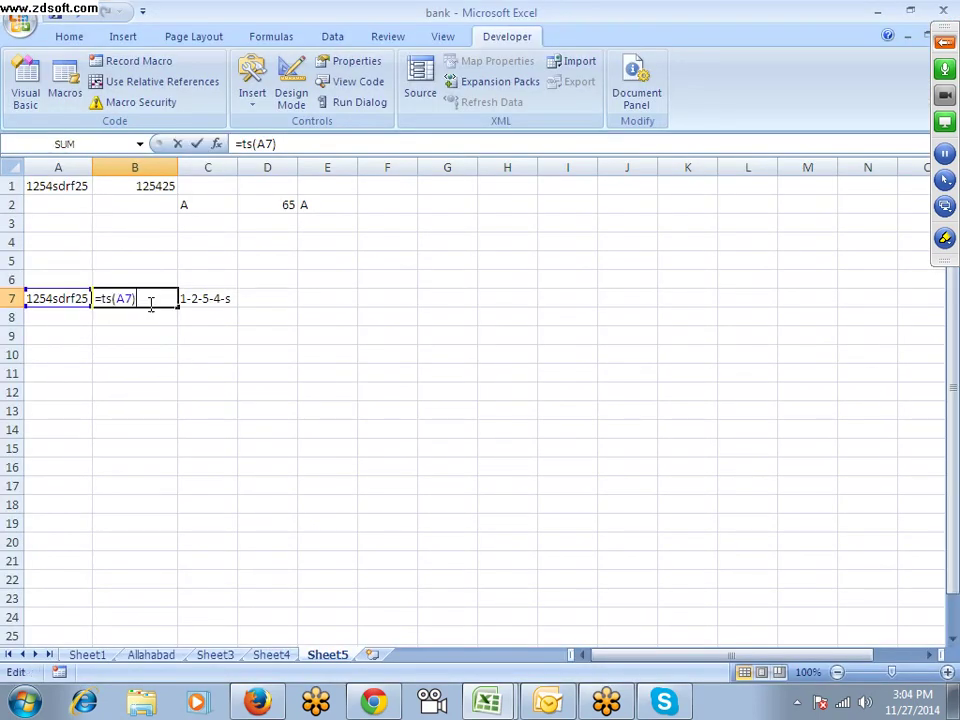
{"action": "key", "text": "Return"}
{"action": "left_click", "coordinate": [150, 390]}
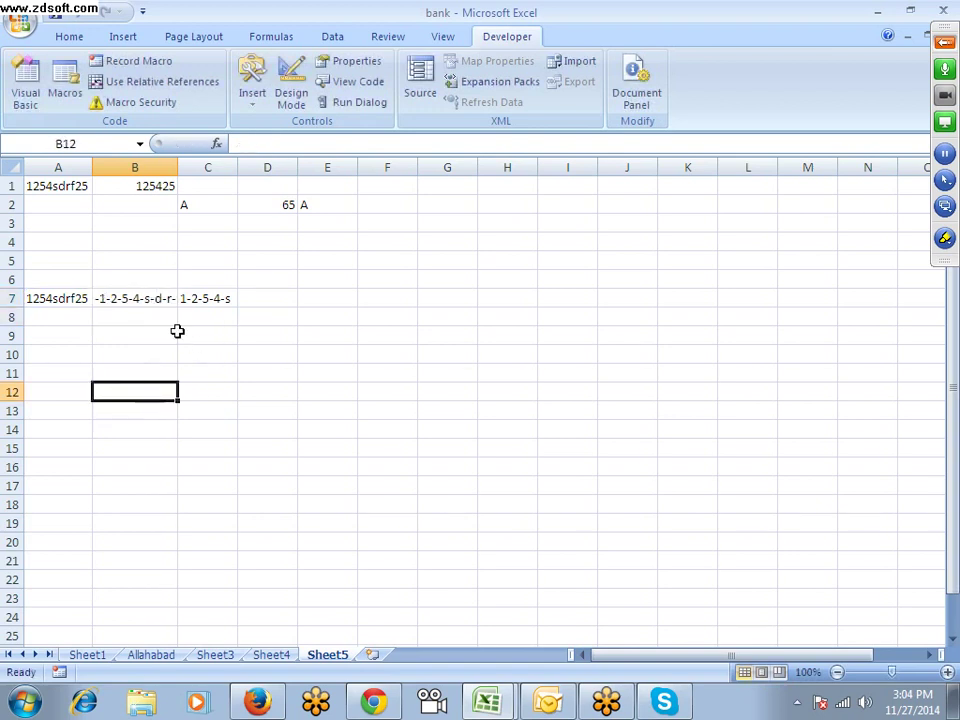
{"action": "double_click", "coordinate": [178, 167]}
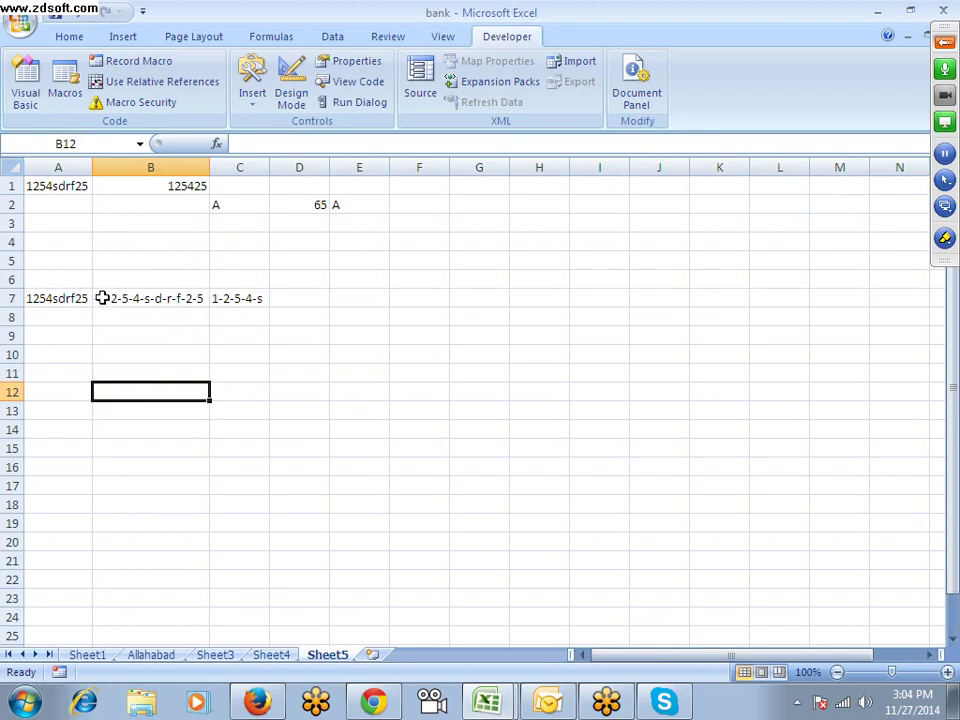
{"action": "key", "text": "alt+F11"}
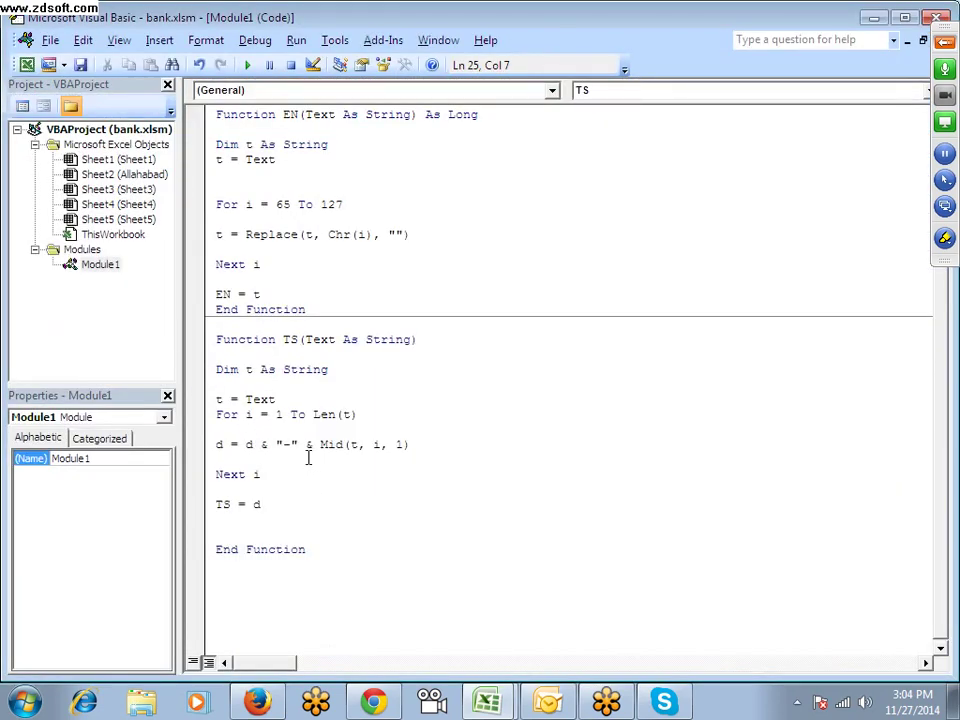
Highlight the TS name, its Text As String parameter, the t = Text line and the Len(t) loop.
{"action": "double_click", "coordinate": [289, 340]}
{"action": "left_click_drag", "start_coordinate": [304, 340], "coordinate": [366, 340]}
{"action": "left_click", "coordinate": [392, 338]}
{"action": "double_click", "coordinate": [396, 341]}
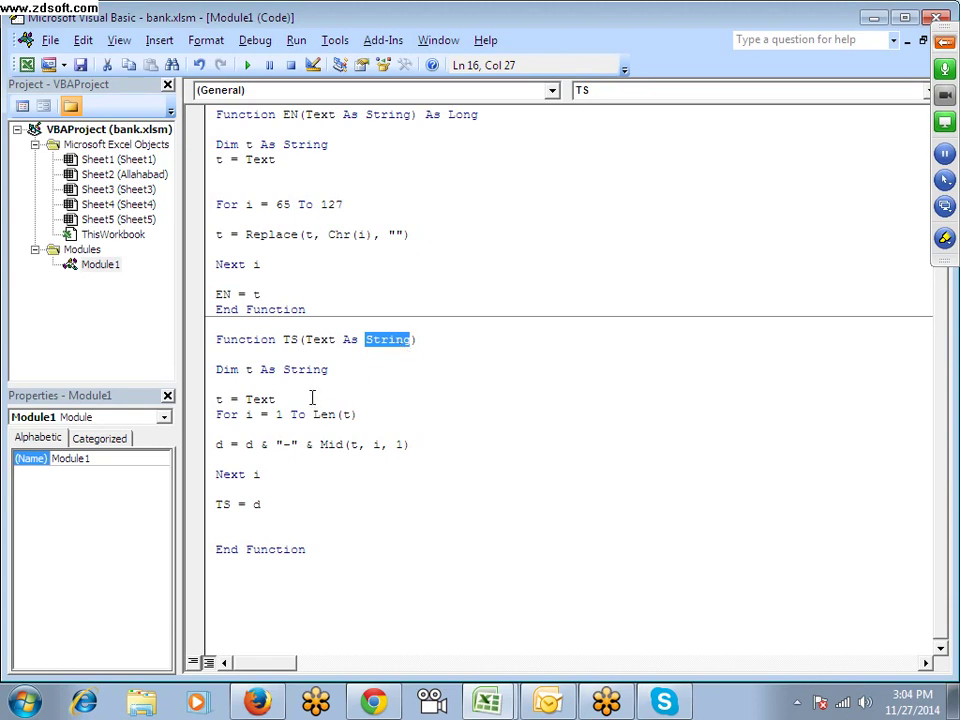
{"action": "left_click_drag", "start_coordinate": [311, 396], "coordinate": [223, 398]}
{"action": "left_click", "coordinate": [225, 398]}
{"action": "left_click", "coordinate": [247, 414]}
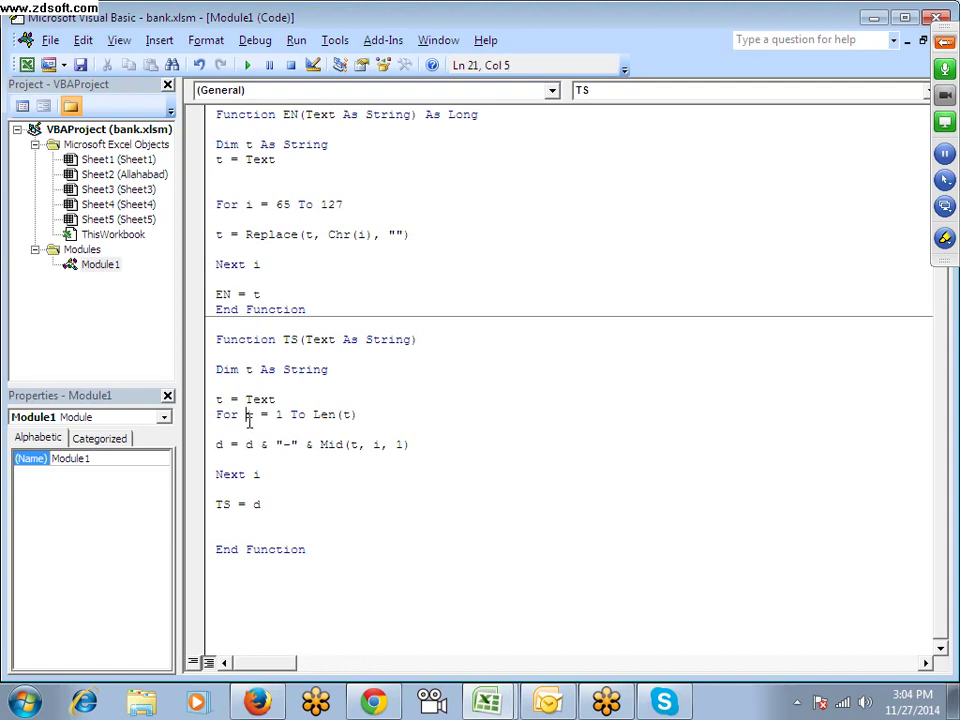
{"action": "left_click", "coordinate": [320, 414]}
Check the sample text in A7, then point out the hyphen concatenation and Mid call.
{"action": "key", "text": "alt+F11"}
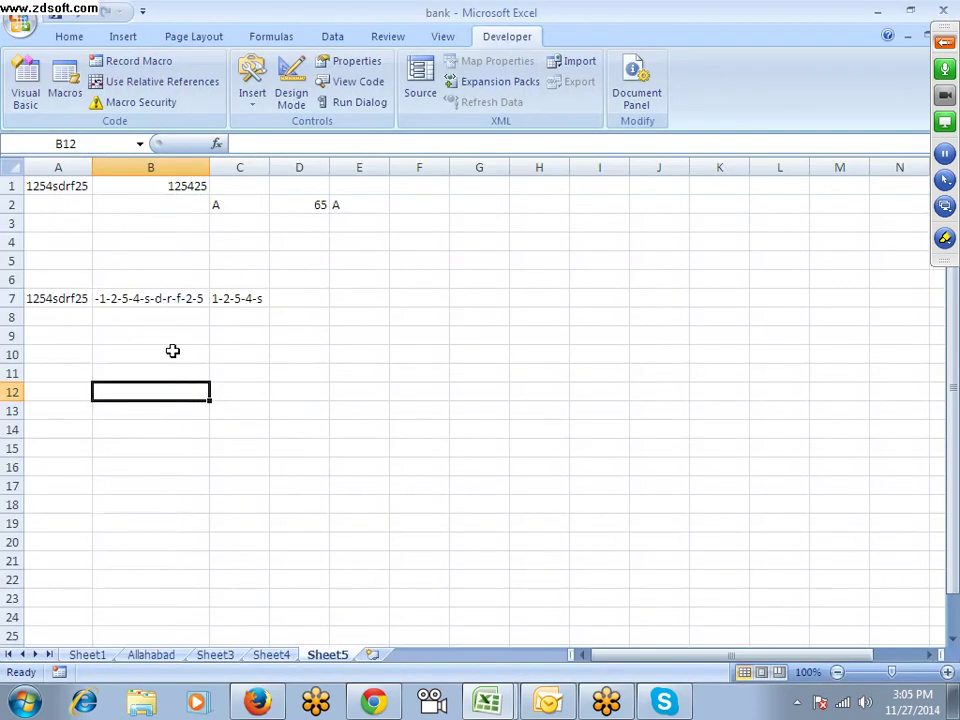
{"action": "left_click", "coordinate": [60, 297]}
{"action": "key", "text": "alt+F11"}
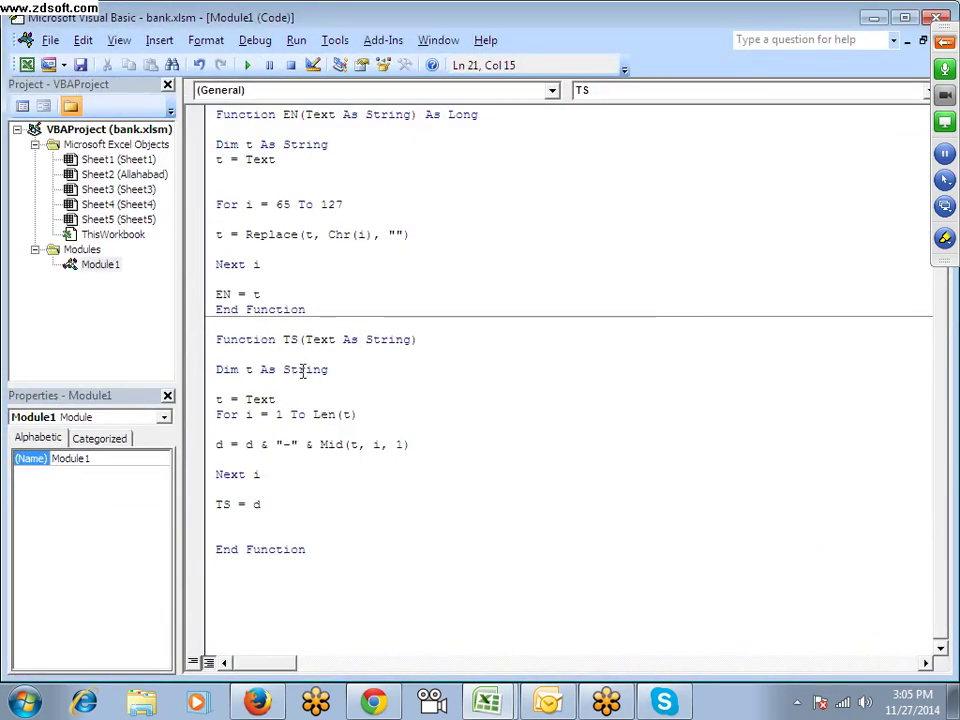
{"action": "left_click", "coordinate": [325, 386]}
{"action": "left_click", "coordinate": [222, 444]}
{"action": "left_click", "coordinate": [252, 444]}
{"action": "double_click", "coordinate": [303, 444]}
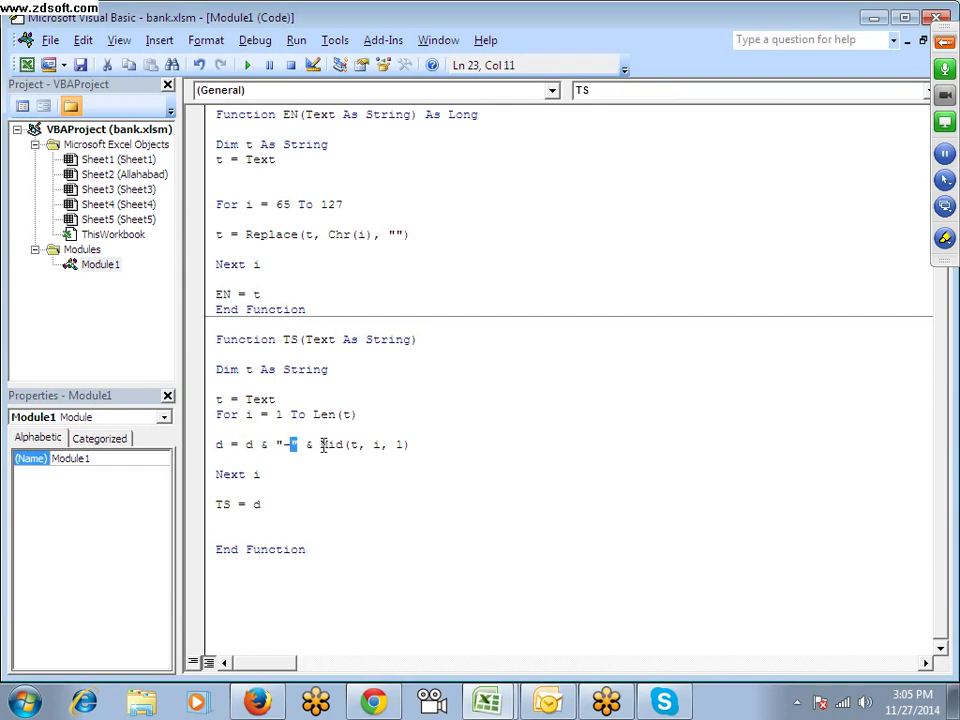
{"action": "left_click", "coordinate": [324, 445]}
Cut the sample text from A7 and paste it into B10.
{"action": "key", "text": "alt+F11"}
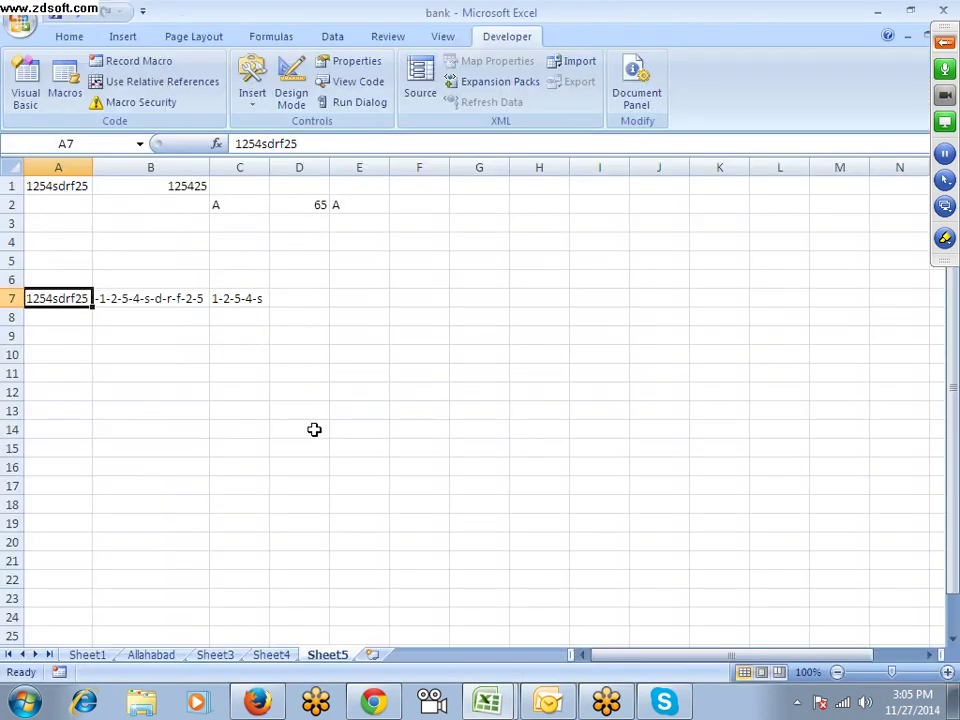
{"action": "key", "text": "ctrl+x"}
{"action": "left_click", "coordinate": [118, 352]}
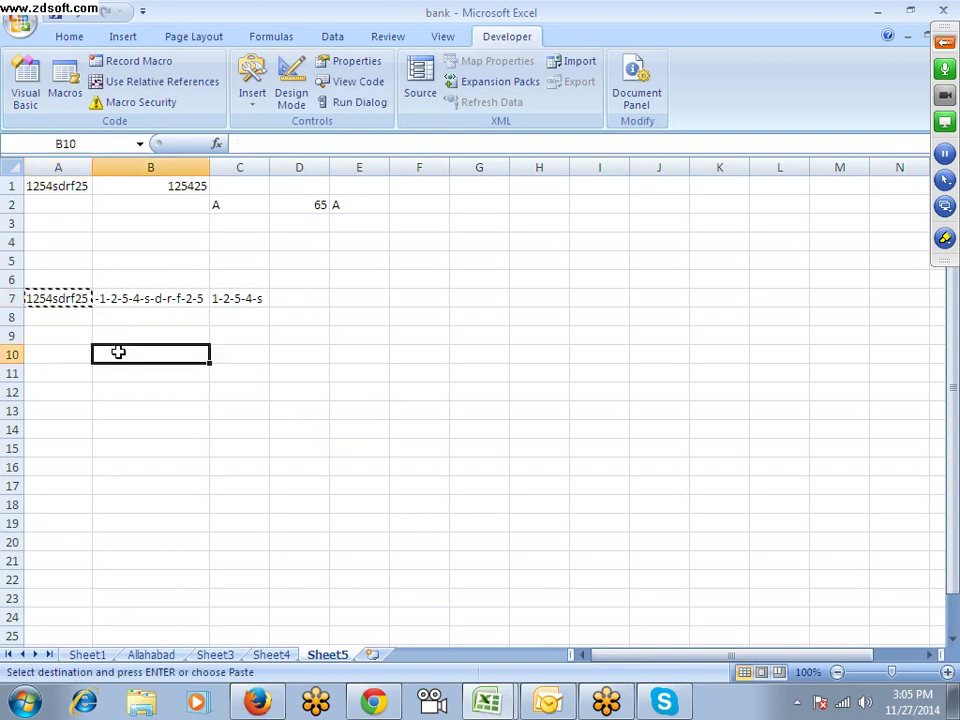
{"action": "key", "text": "ctrl+v"}
{"action": "left_click", "coordinate": [131, 388]}
Enter =MID(B10,1,1) in B11 to extract the first character, 1.
{"action": "left_click", "coordinate": [163, 378]}
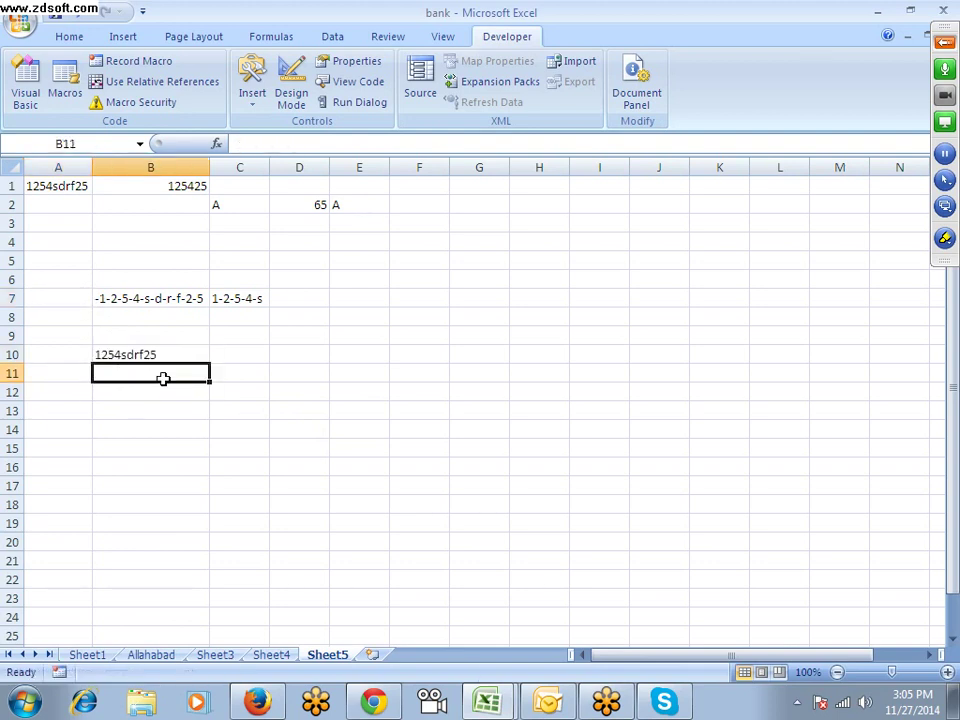
{"action": "key", "text": "Up"}
{"action": "key", "text": "Down"}
{"action": "type", "text": "="}
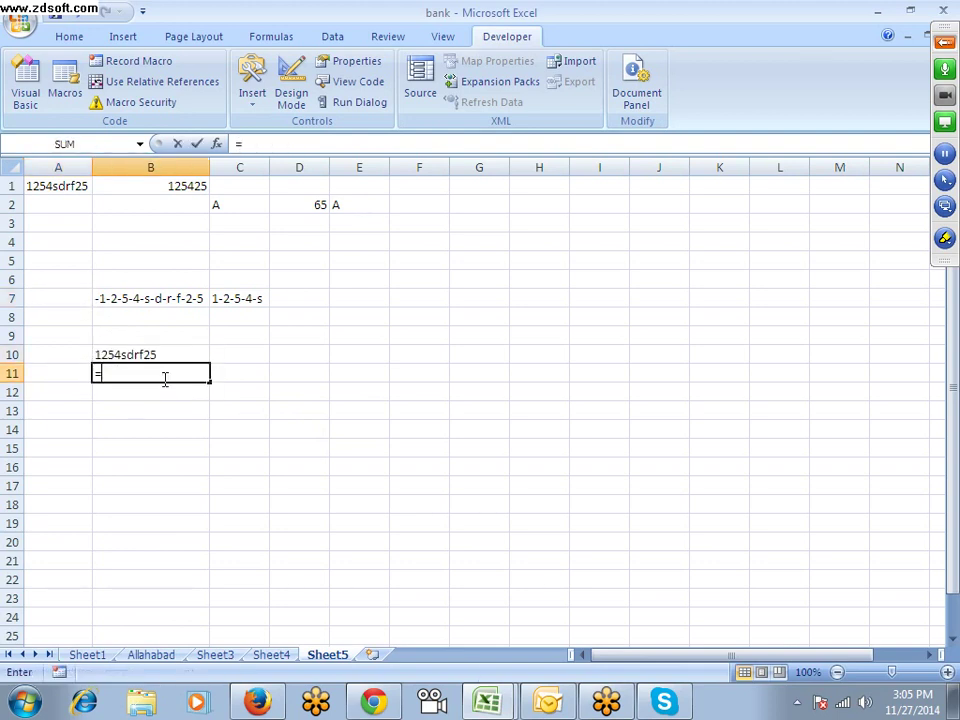
{"action": "type", "text": "mid"}
{"action": "key", "text": "Tab"}
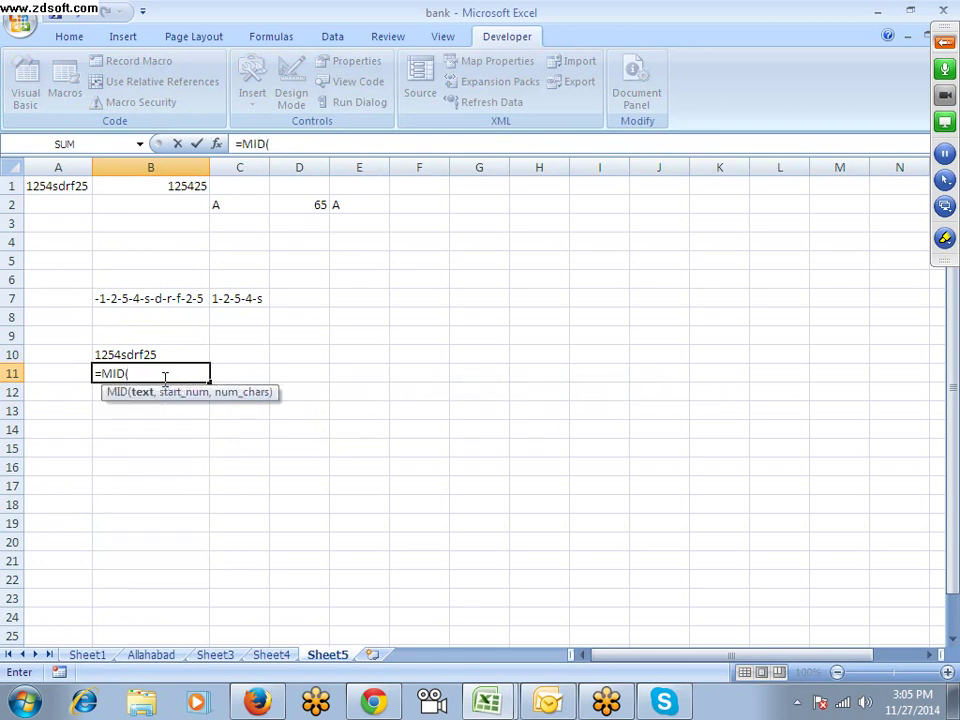
{"action": "key", "text": "Up"}
{"action": "type", "text": ","}
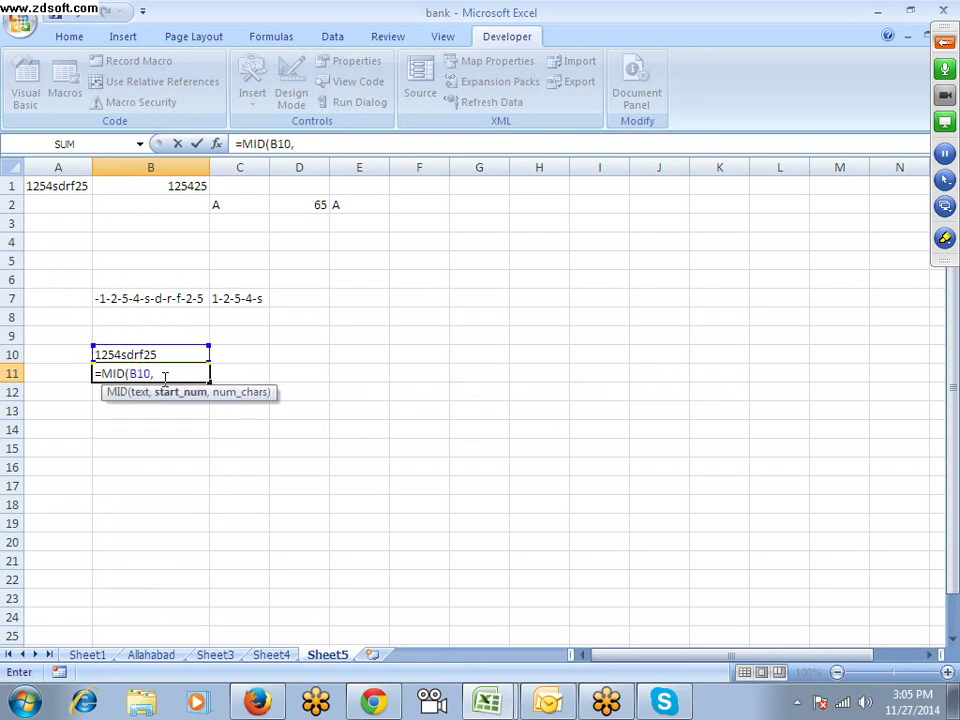
{"action": "type", "text": "1,1"}
{"action": "key", "text": "Return"}
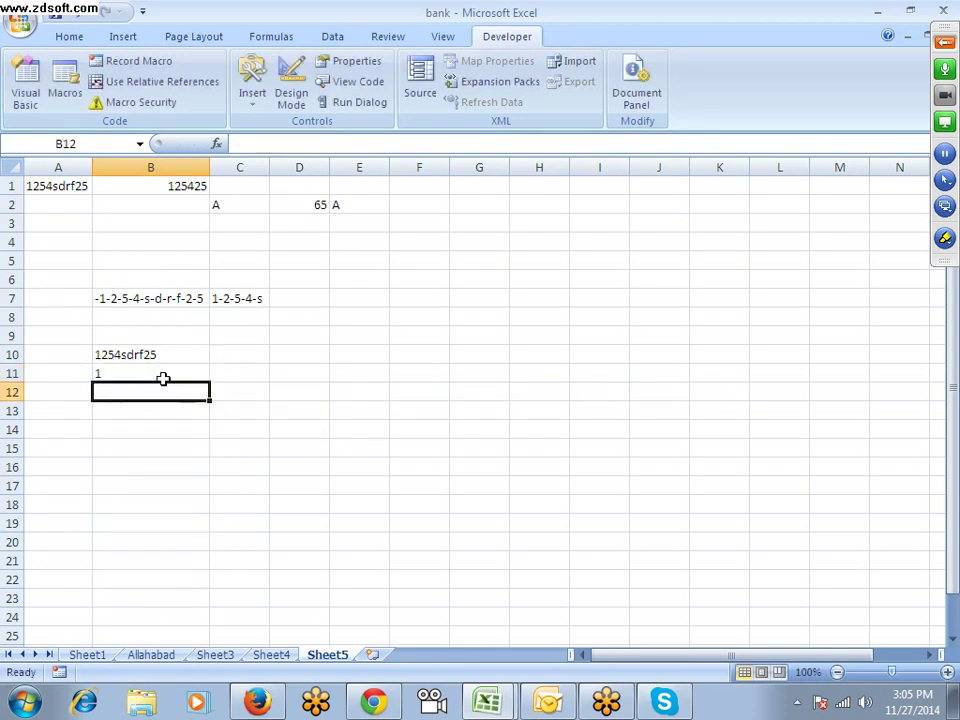
{"action": "left_click", "coordinate": [163, 378]}
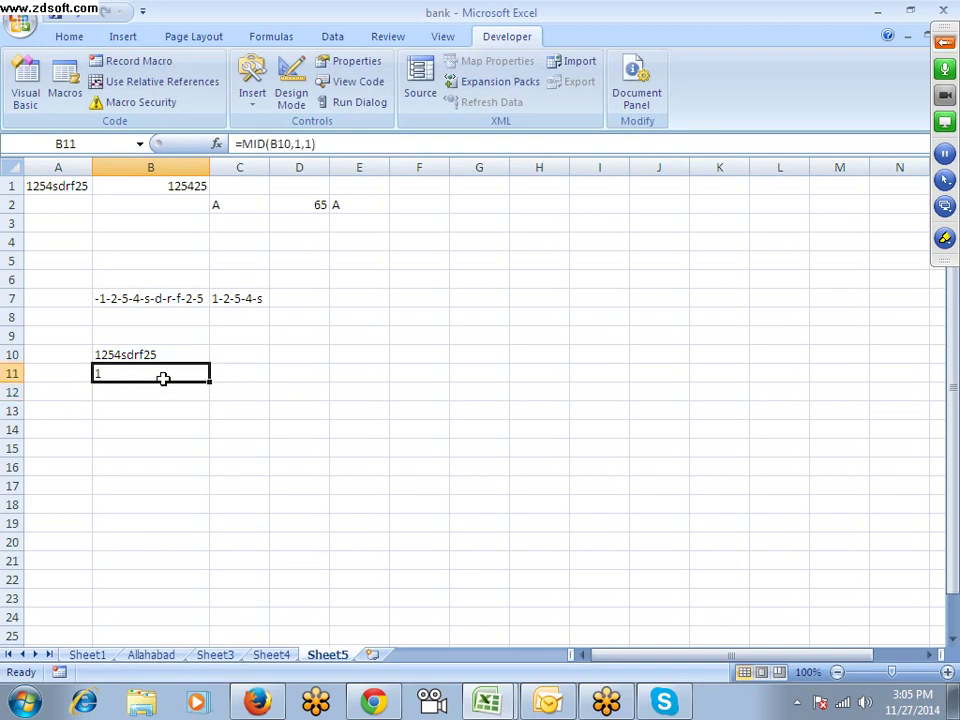
Enter ="-"&B11 in A12 to show -1, and start a =MID( formula in B13.
{"action": "key", "text": "Down"}
{"action": "key", "text": "Left"}
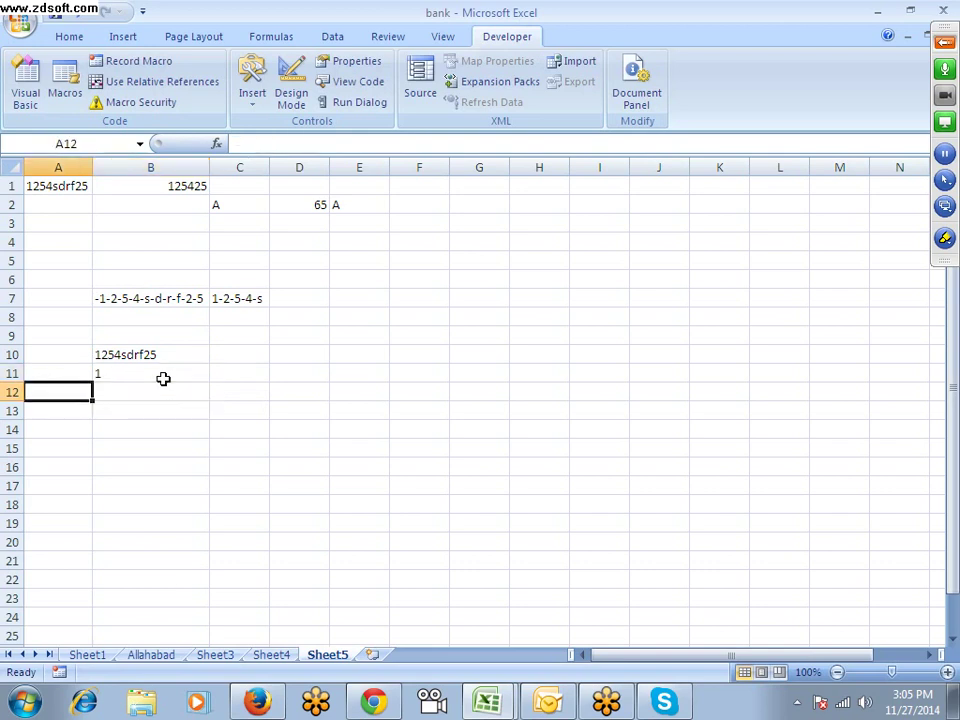
{"action": "type", "text": "="}
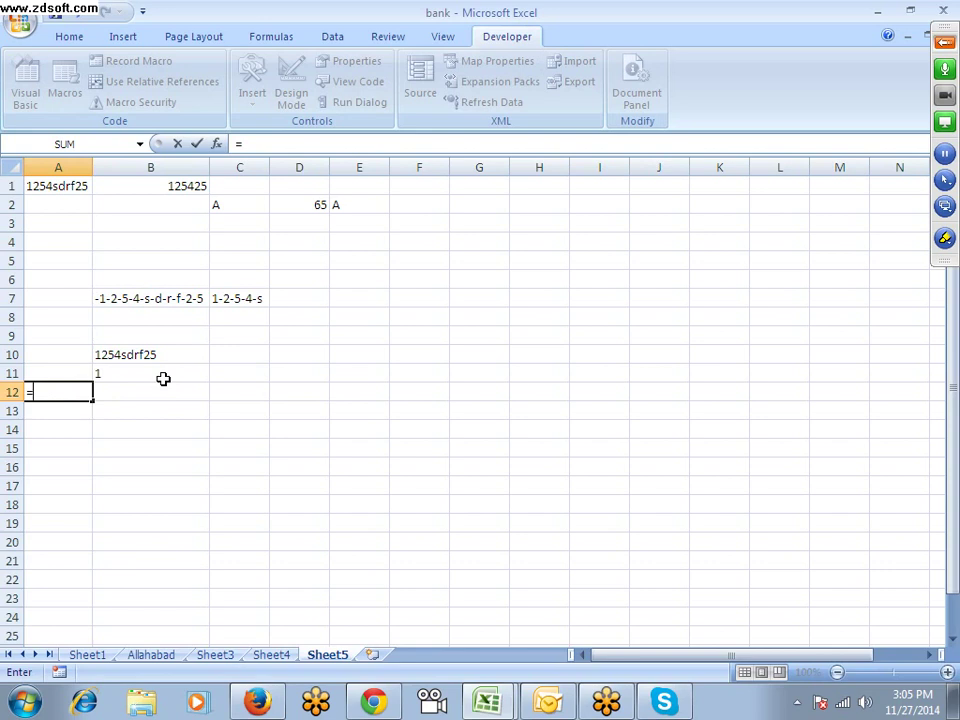
{"action": "type", "text": "\"-\"&"}
{"action": "left_click", "coordinate": [163, 378]}
{"action": "key", "text": "Return"}
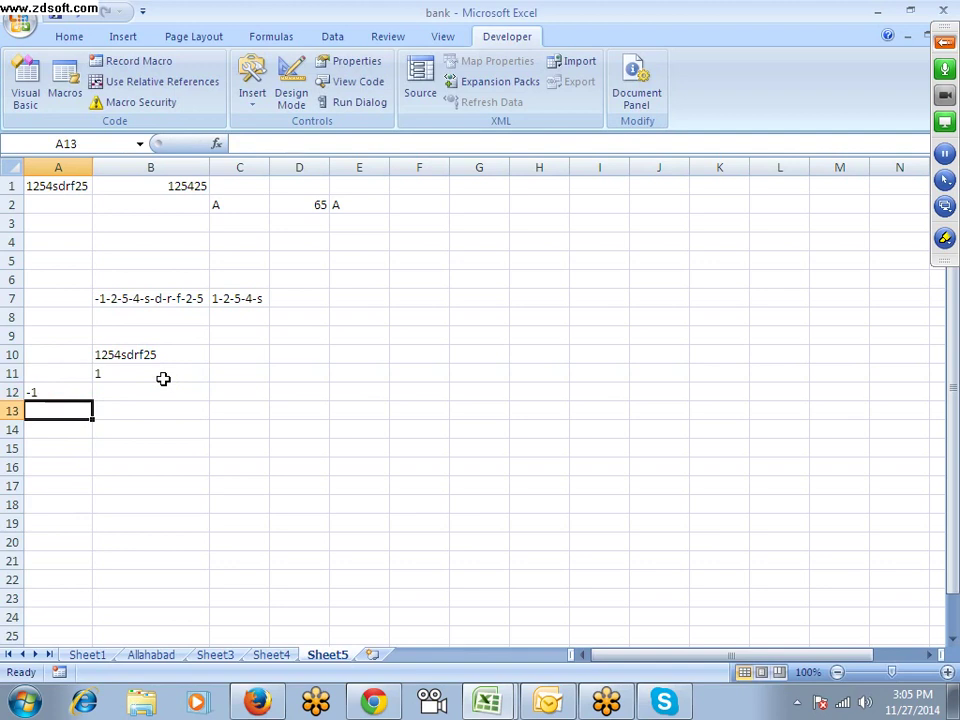
{"action": "key", "text": "Right"}
{"action": "type", "text": "=m"}
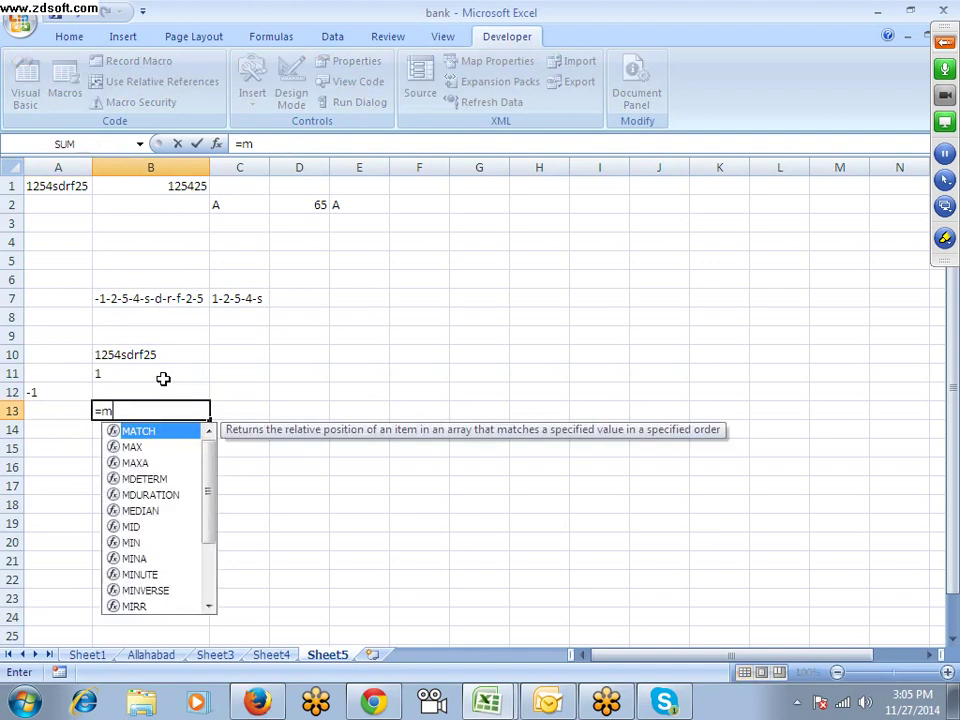
{"action": "type", "text": "id"}
{"action": "key", "text": "Tab"}
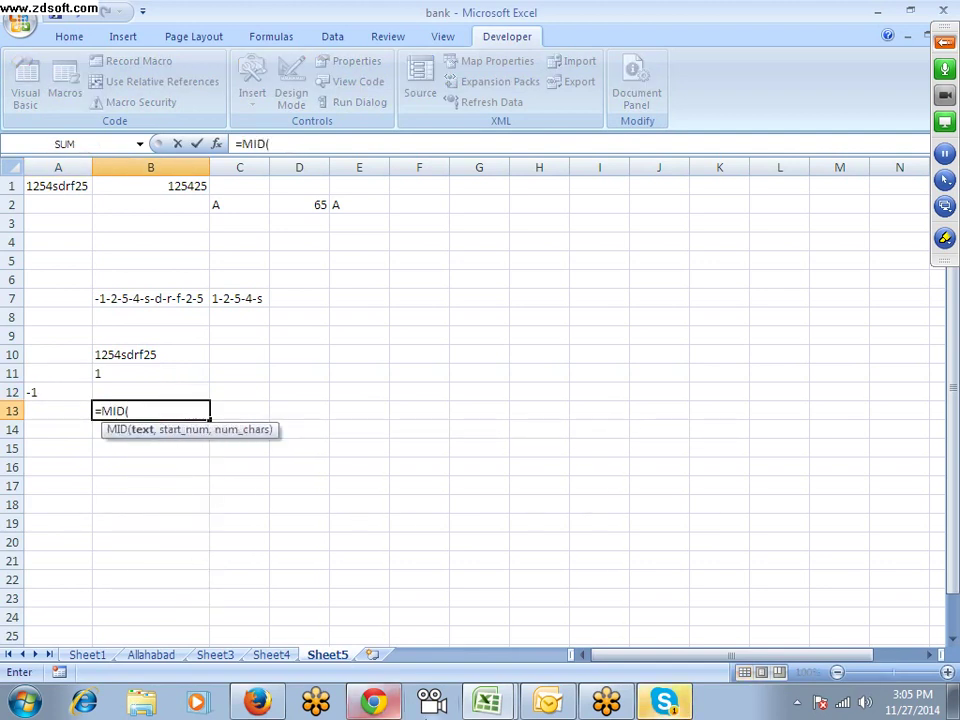
Send 'hi' as a reply in the Skype chat and switch back to Excel.
{"action": "left_click", "coordinate": [668, 703]}
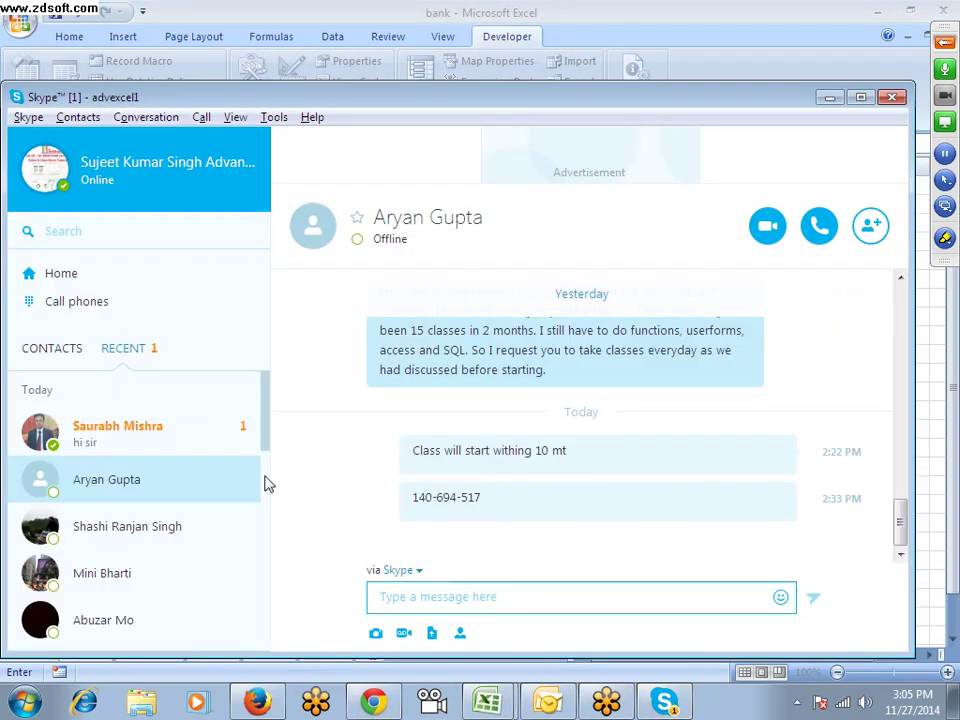
{"action": "left_click", "coordinate": [167, 438]}
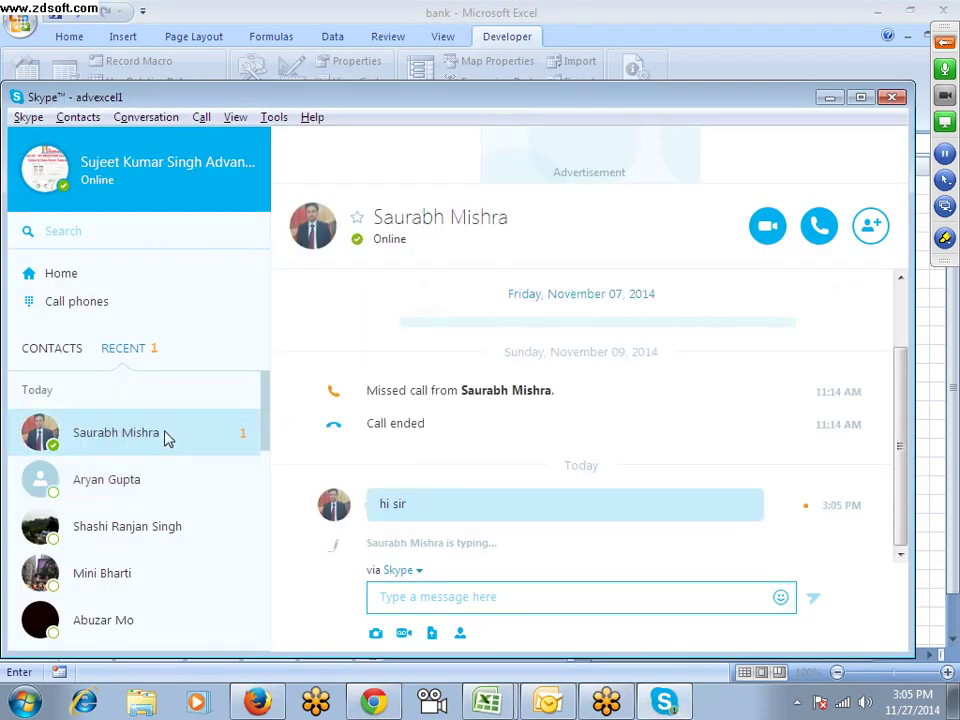
{"action": "key", "text": "alt+Tab"}
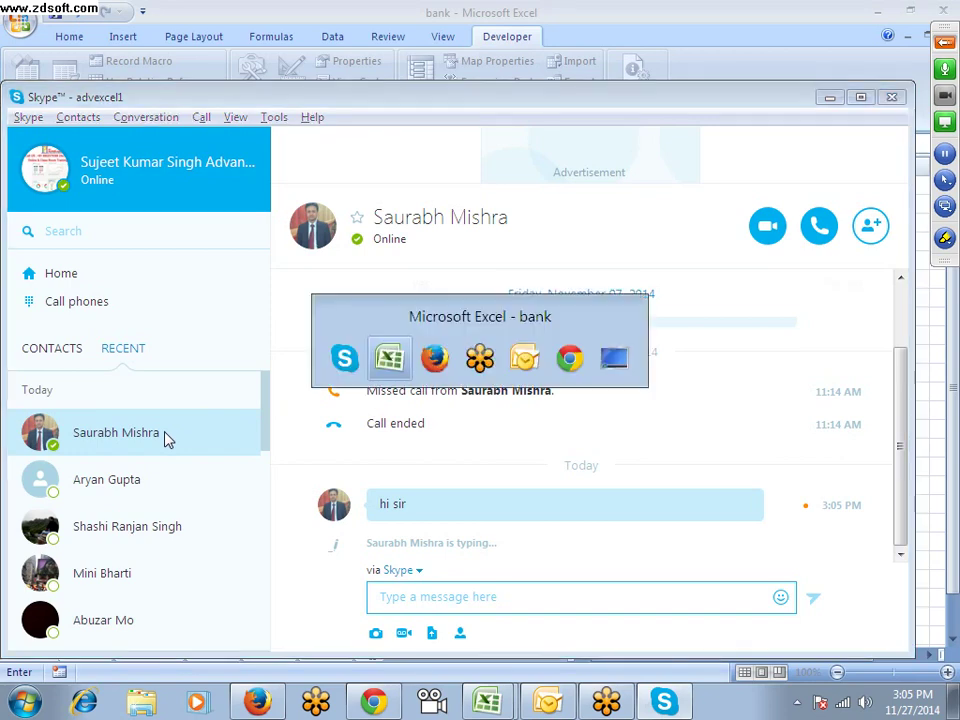
{"action": "key", "text": "alt+Tab"}
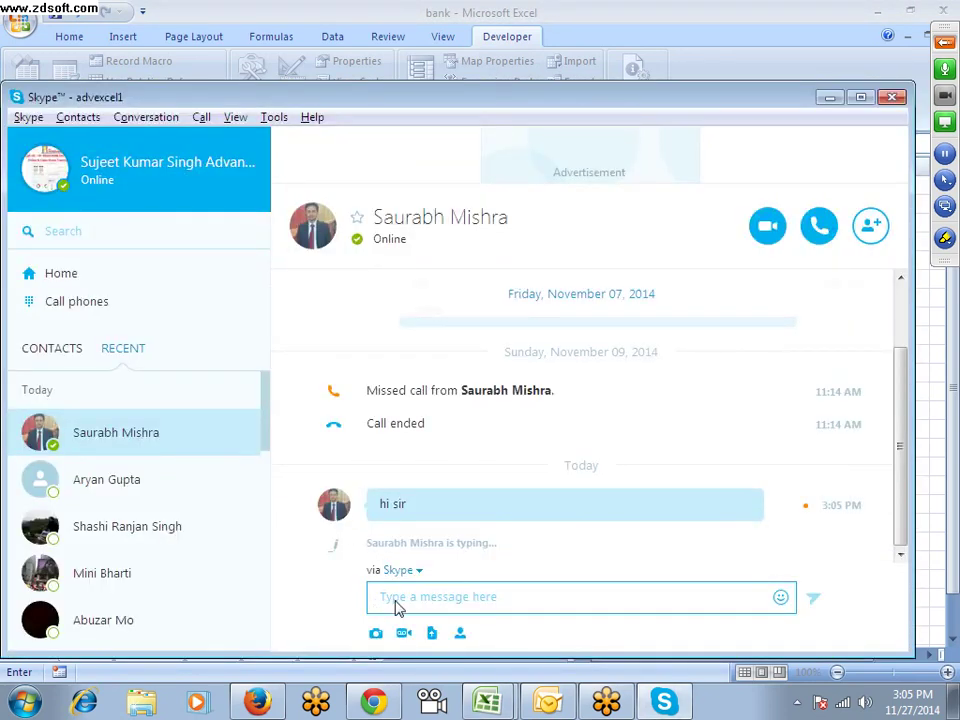
{"action": "left_click", "coordinate": [393, 598]}
{"action": "type", "text": "hi"}
{"action": "key", "text": "Return"}
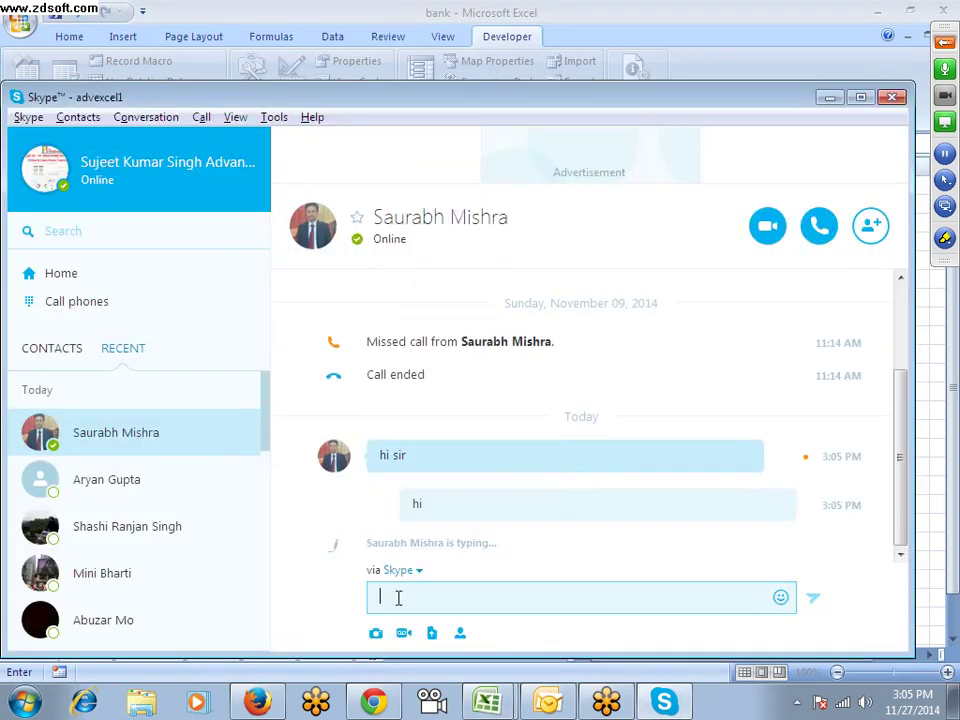
{"action": "key", "text": "alt+Tab"}
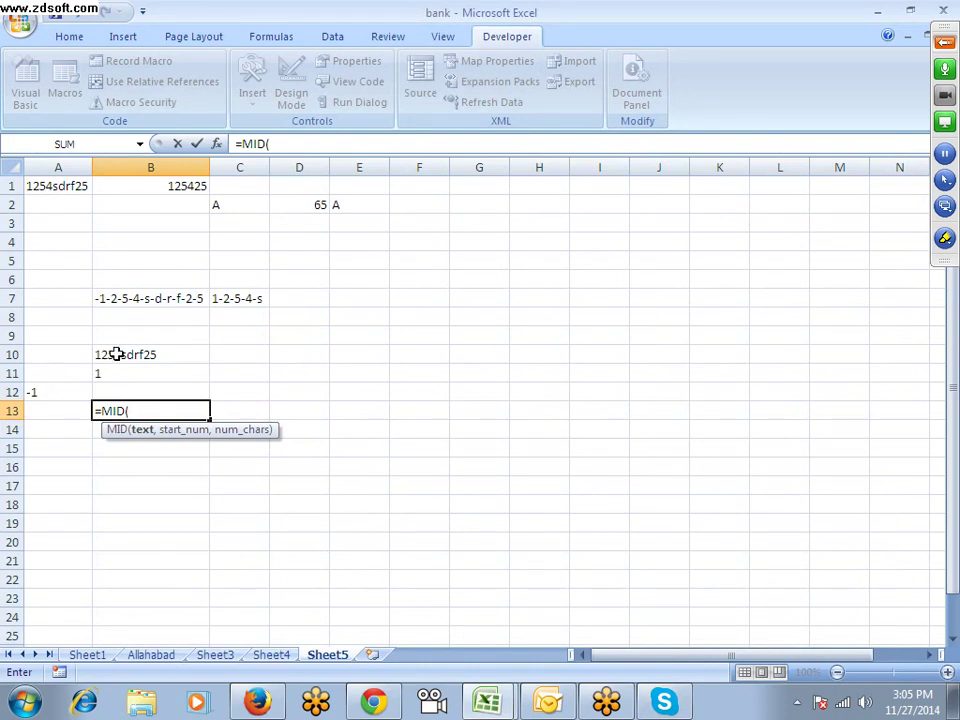
Complete B13 as =MID(B10,2,1) so it returns 2.
{"action": "left_click", "coordinate": [116, 355]}
{"action": "type", "text": ","}
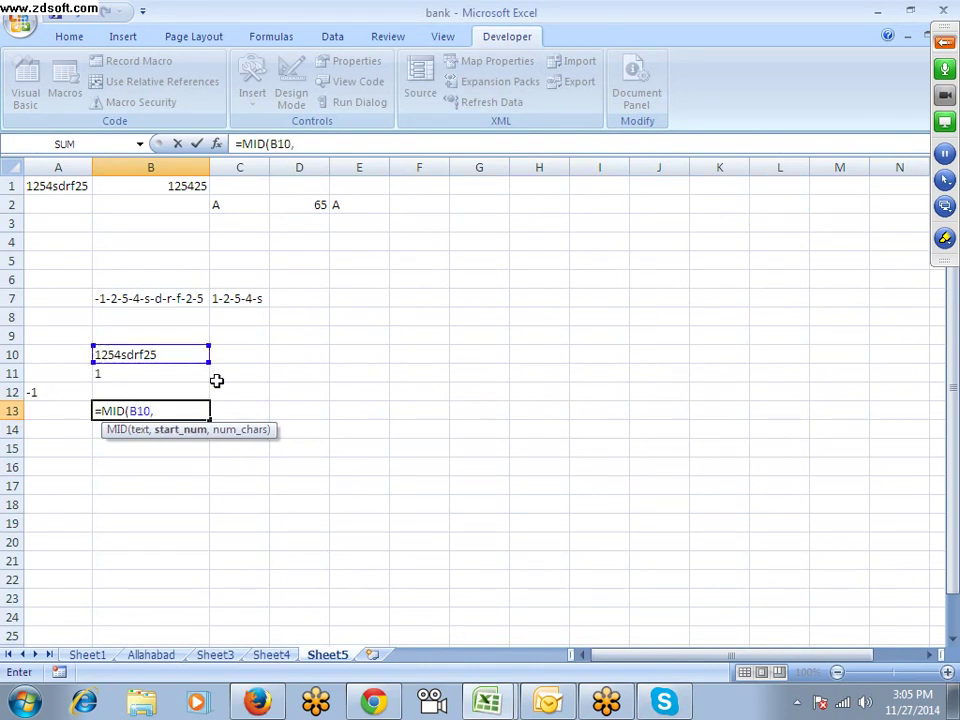
{"action": "type", "text": "2,"}
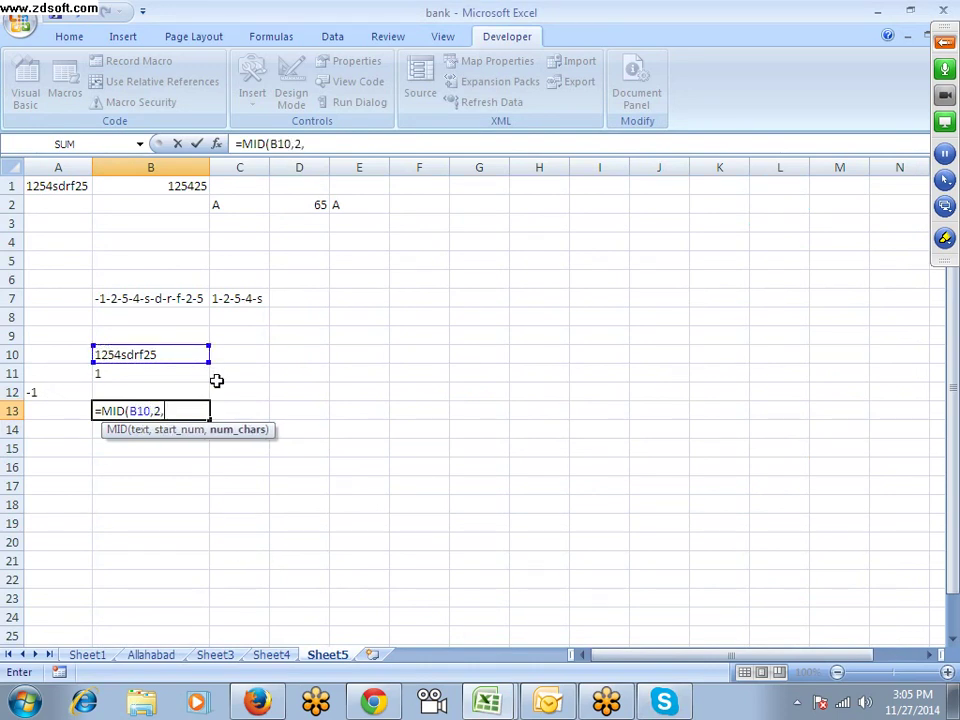
{"action": "type", "text": "1"}
{"action": "key", "text": "Return"}
Enter =A12&"-"&B13 in A14 to show -1-2.
{"action": "key", "text": "Left"}
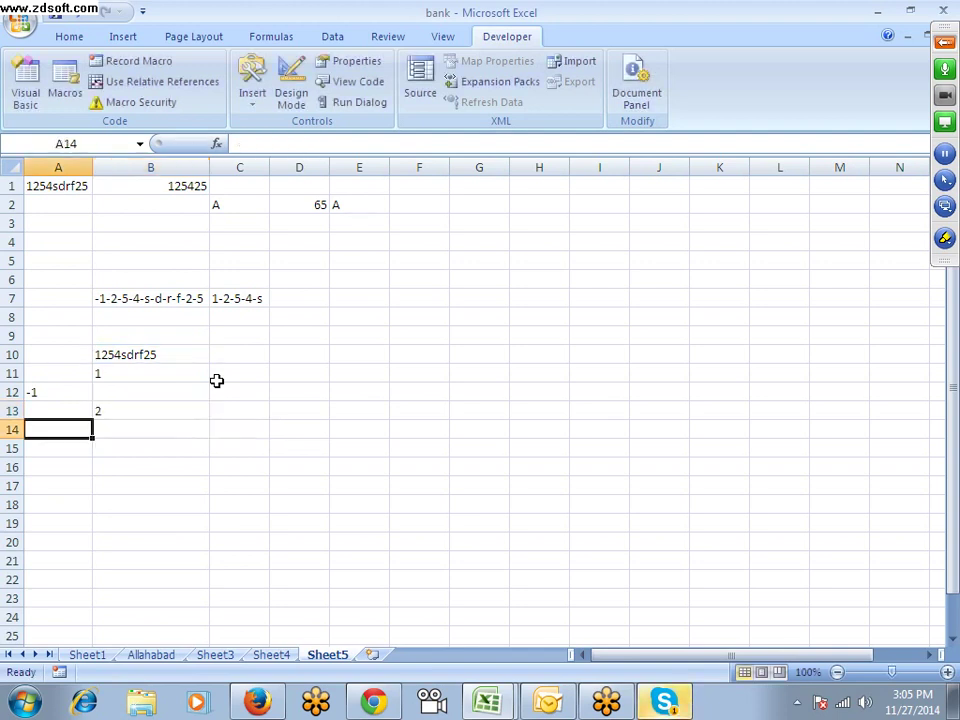
{"action": "type", "text": "="}
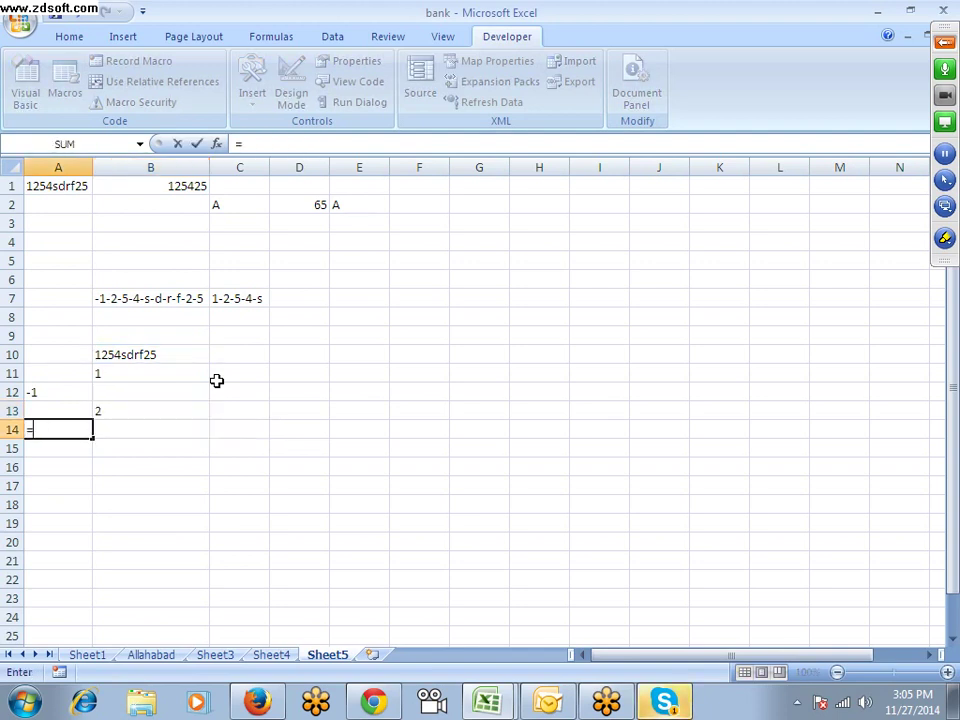
{"action": "key", "text": "Up"}
{"action": "key", "text": "Up"}
{"action": "type", "text": "&"}
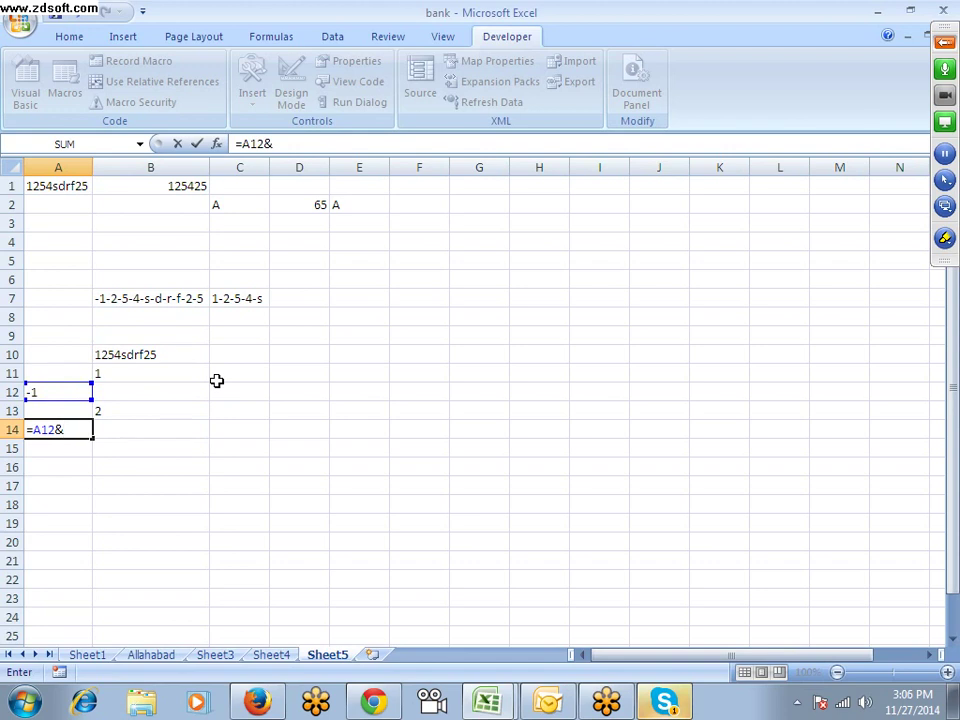
{"action": "type", "text": "\"-\""}
{"action": "type", "text": "&"}
{"action": "key", "text": "Right"}
{"action": "key", "text": "Return"}
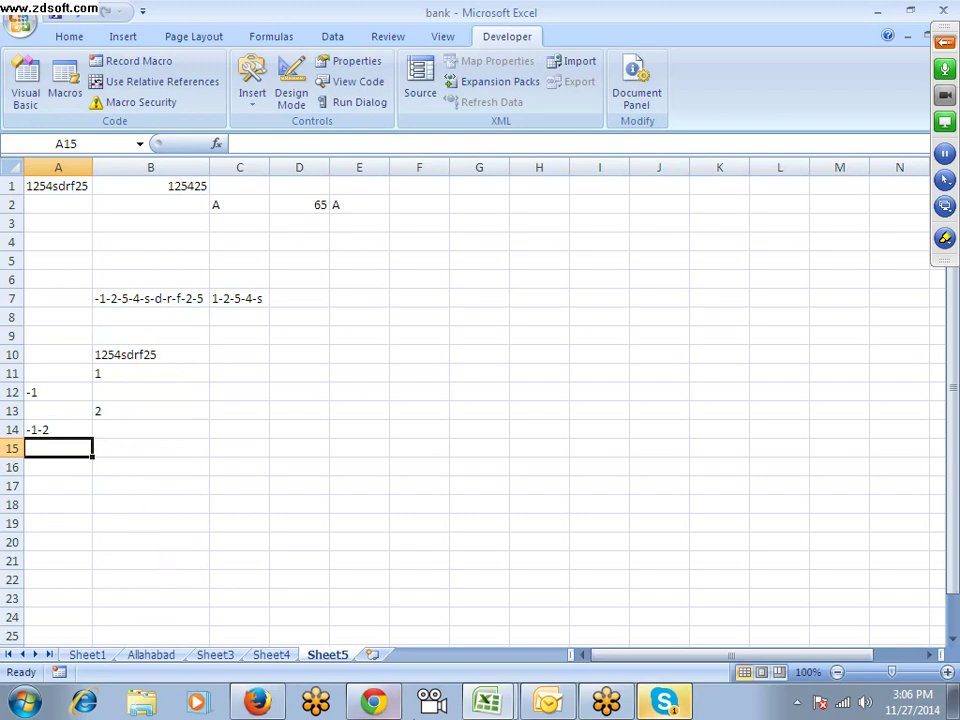
{"action": "left_click", "coordinate": [663, 703]}
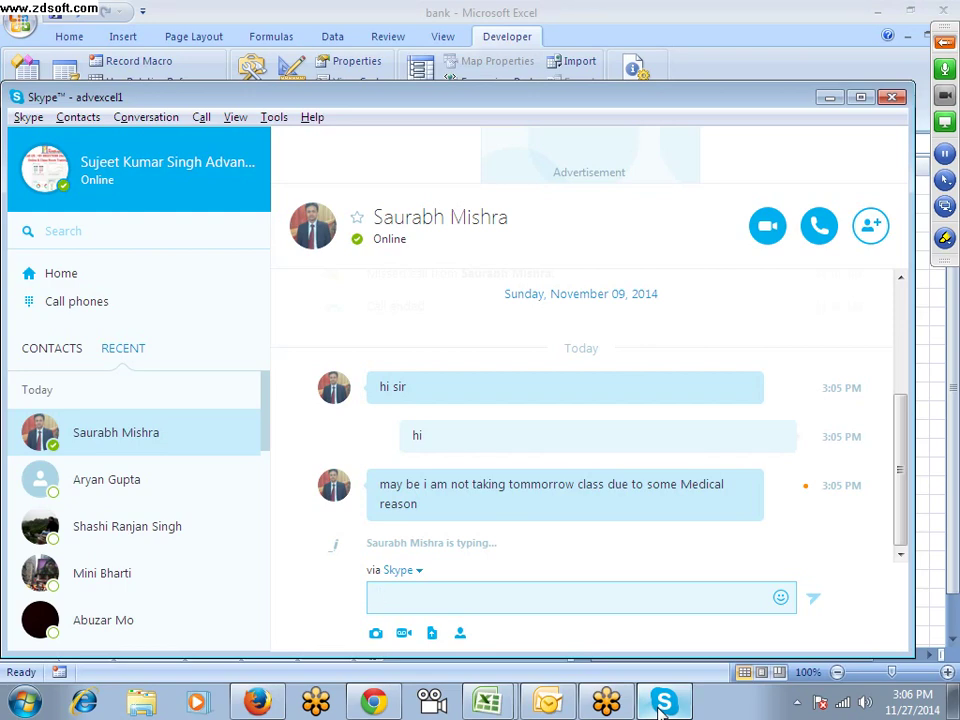
Reply 'ok' to the contact's message about missing tomorrow's class, then return to Excel.
{"action": "left_click", "coordinate": [663, 703]}
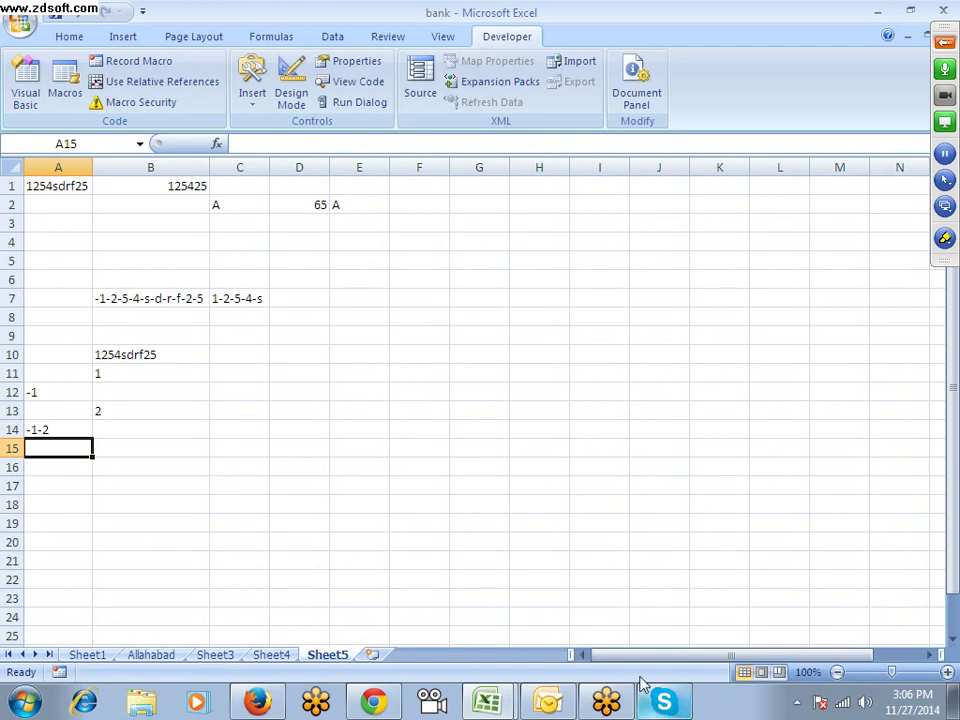
{"action": "left_click", "coordinate": [660, 703]}
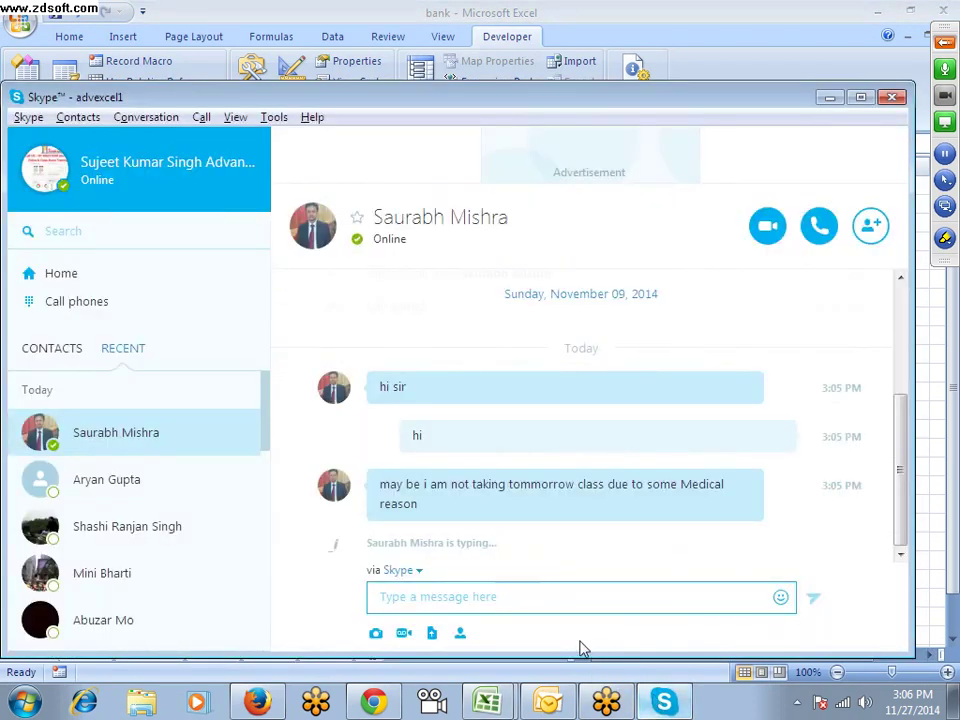
{"action": "left_click", "coordinate": [539, 600]}
{"action": "type", "text": "ok"}
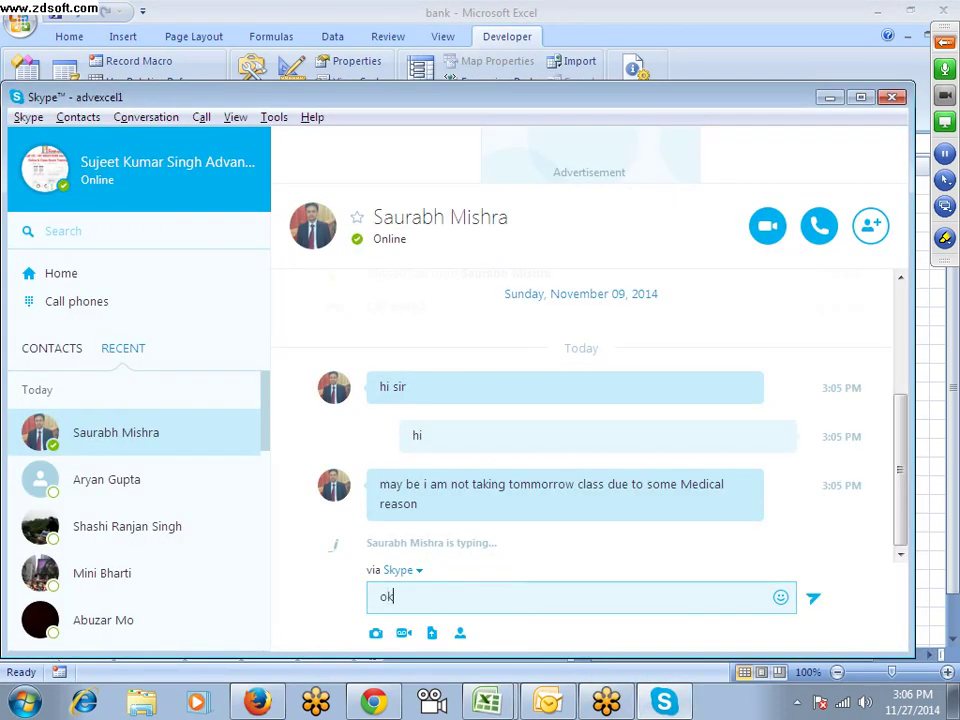
{"action": "key", "text": "Return"}
{"action": "key", "text": "alt+Tab"}
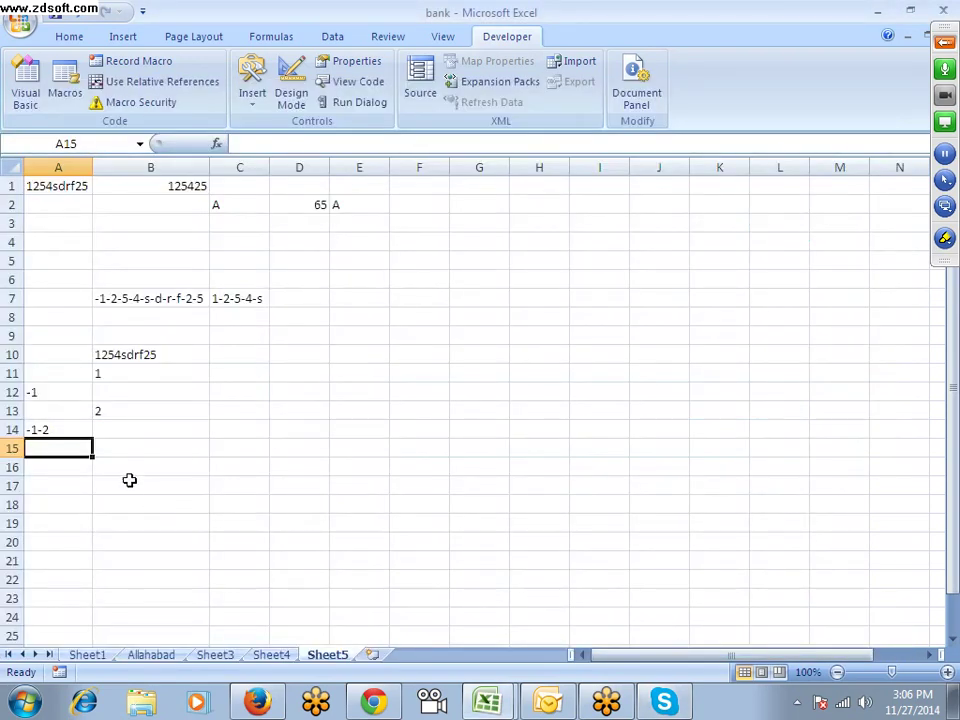
{"action": "left_click", "coordinate": [123, 360]}
{"action": "left_click", "coordinate": [122, 394]}
{"action": "left_click", "coordinate": [120, 412]}
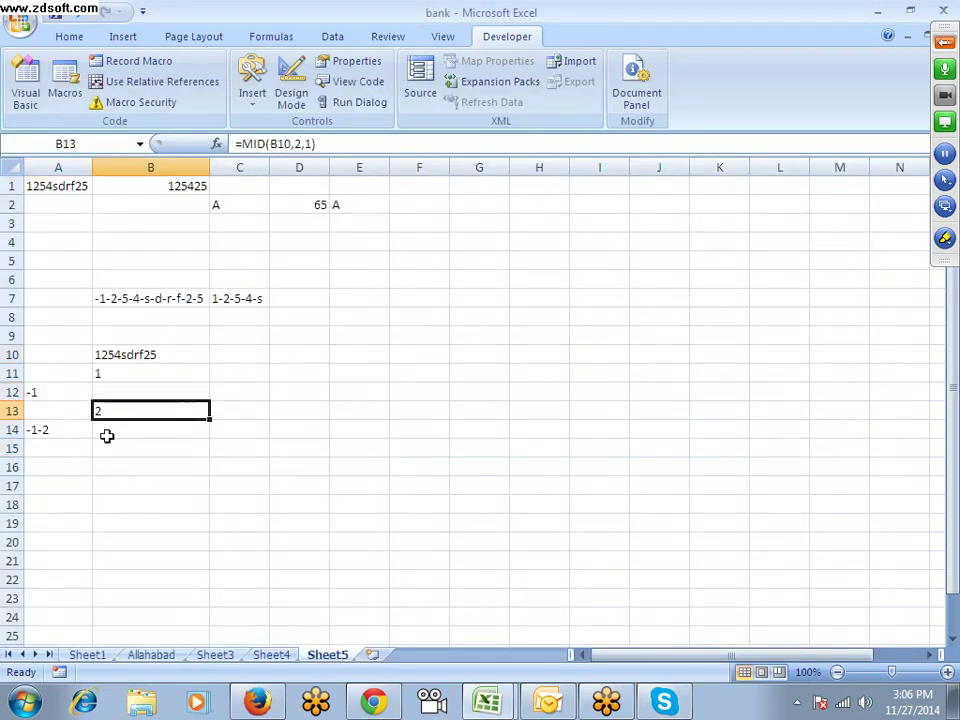
{"action": "left_click", "coordinate": [79, 433]}
{"action": "left_click", "coordinate": [86, 521]}
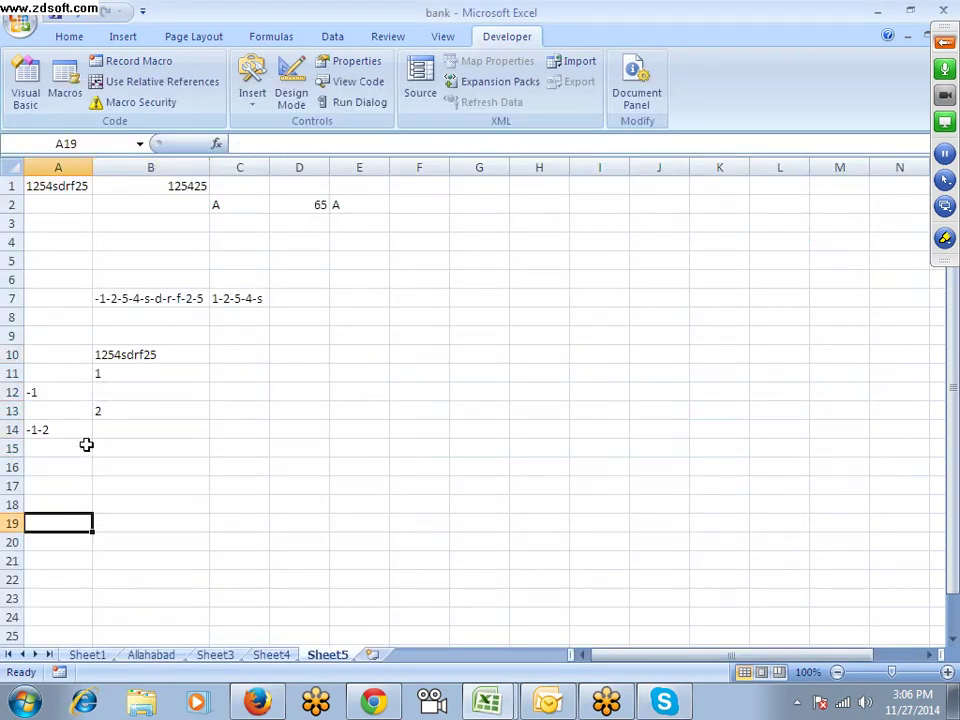
{"action": "left_click", "coordinate": [118, 413]}
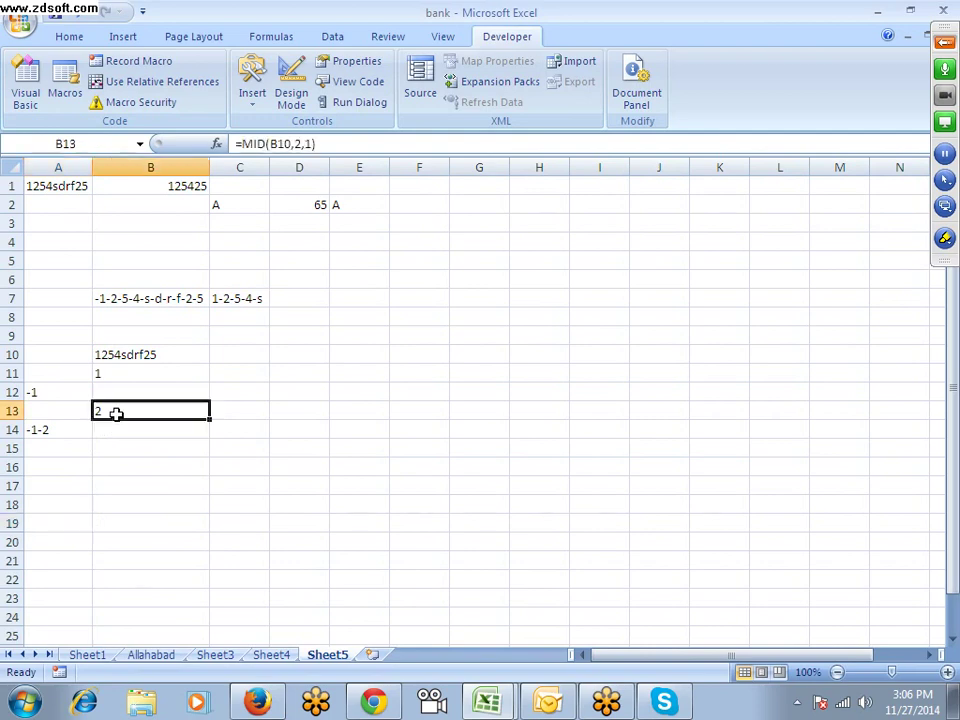
{"action": "left_click", "coordinate": [300, 144]}
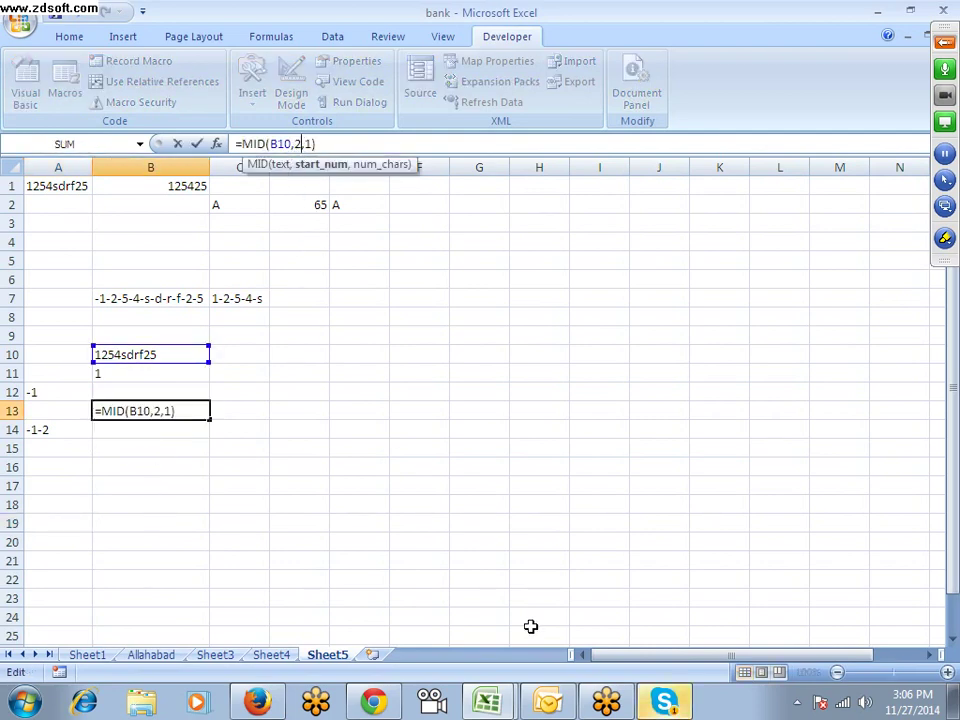
{"action": "key", "text": "Return"}
{"action": "left_click", "coordinate": [666, 703]}
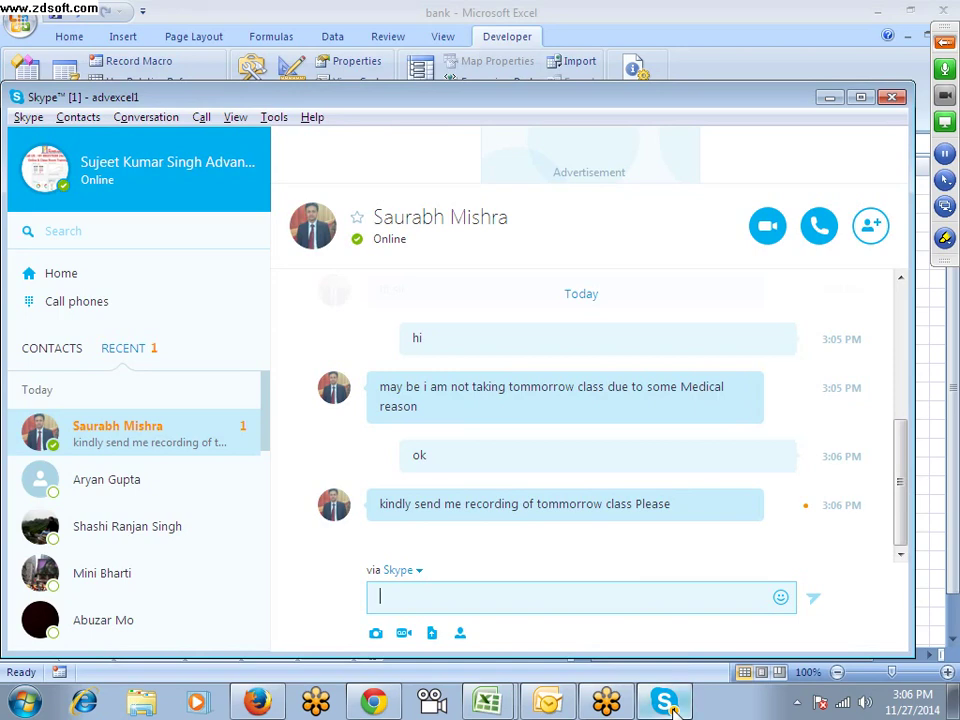
{"action": "left_click", "coordinate": [671, 707]}
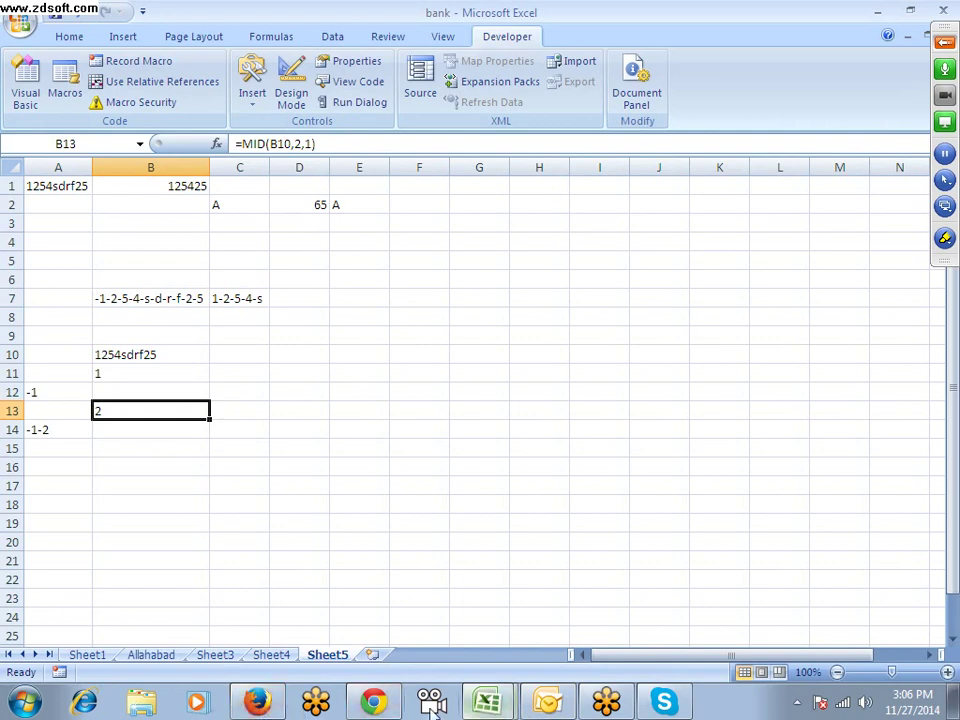
In Module1, change the return line to TS = Right(d, Len(d)-1) to drop the leading hyphen.
{"action": "left_click", "coordinate": [487, 702]}
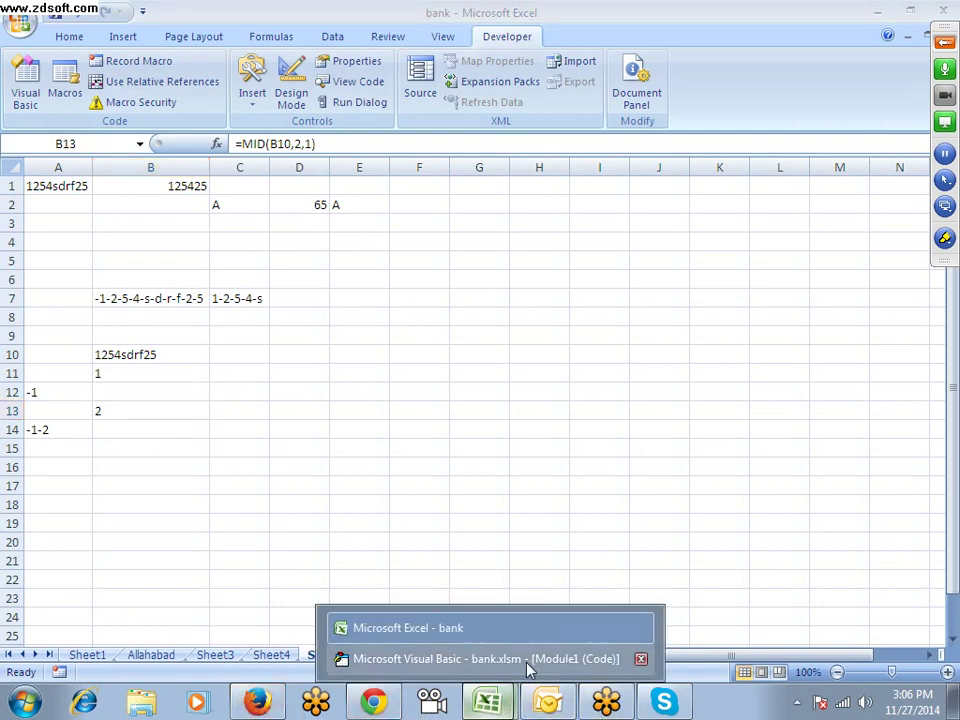
{"action": "left_click", "coordinate": [525, 662]}
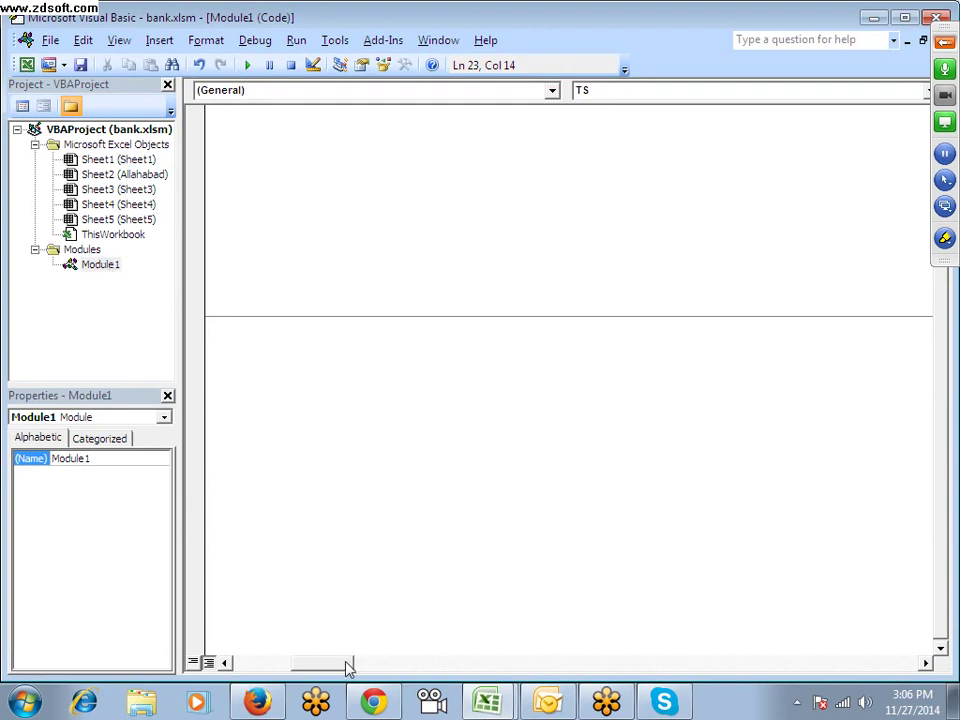
{"action": "left_click_drag", "start_coordinate": [347, 665], "coordinate": [262, 663]}
{"action": "left_click", "coordinate": [253, 517]}
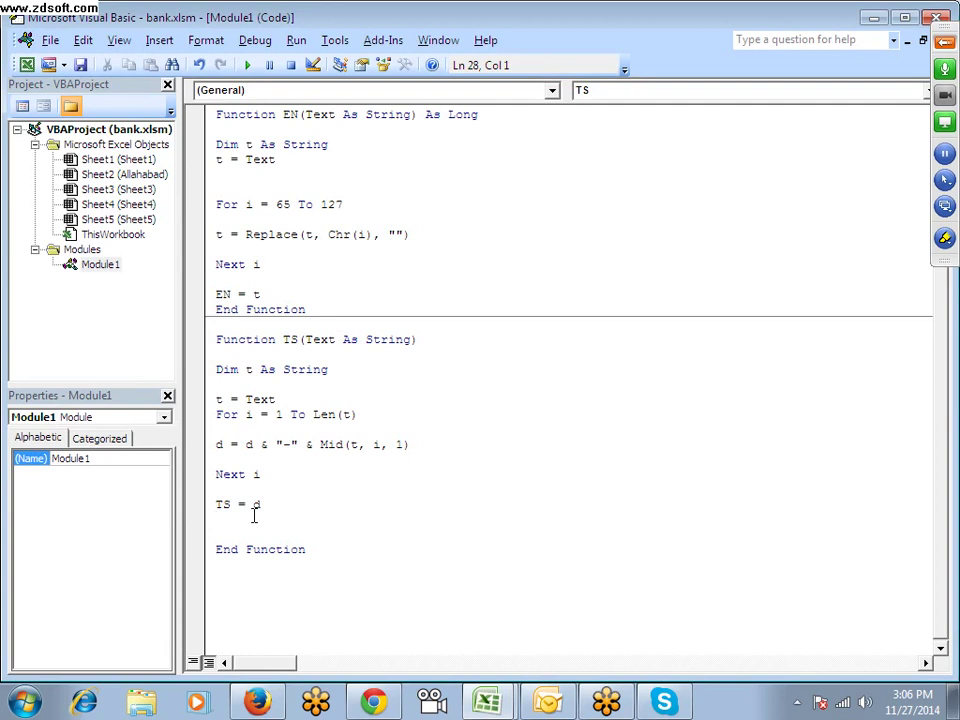
{"action": "left_click", "coordinate": [252, 505]}
{"action": "type", "text": "right"}
{"action": "type", "text": "("}
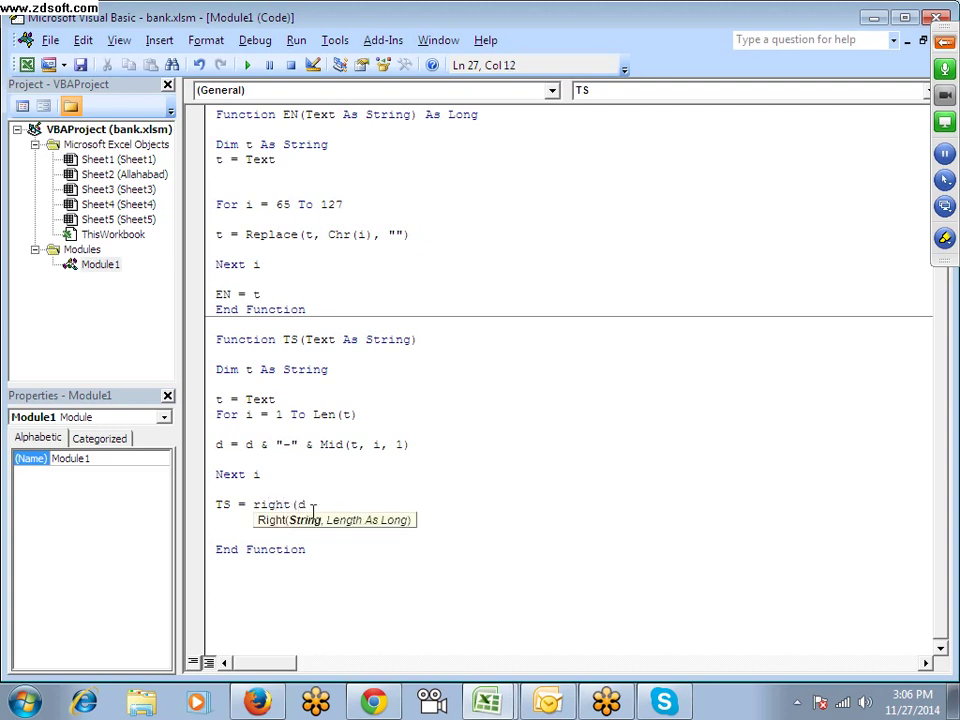
{"action": "key", "text": "Right"}
{"action": "type", "text": ",l"}
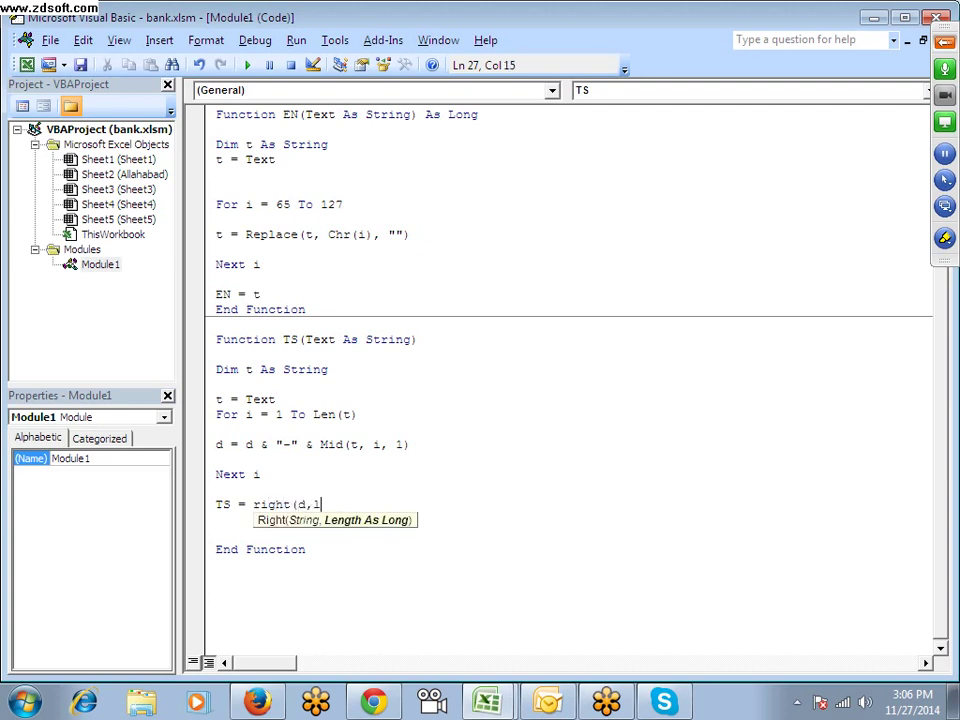
{"action": "type", "text": "en("}
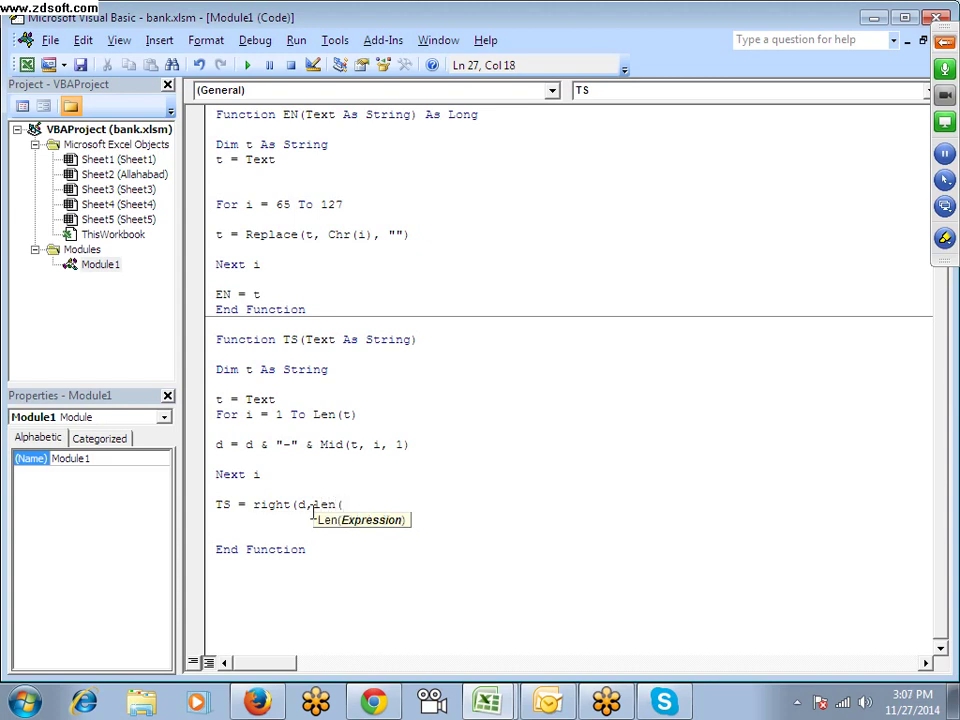
{"action": "type", "text": "d)"}
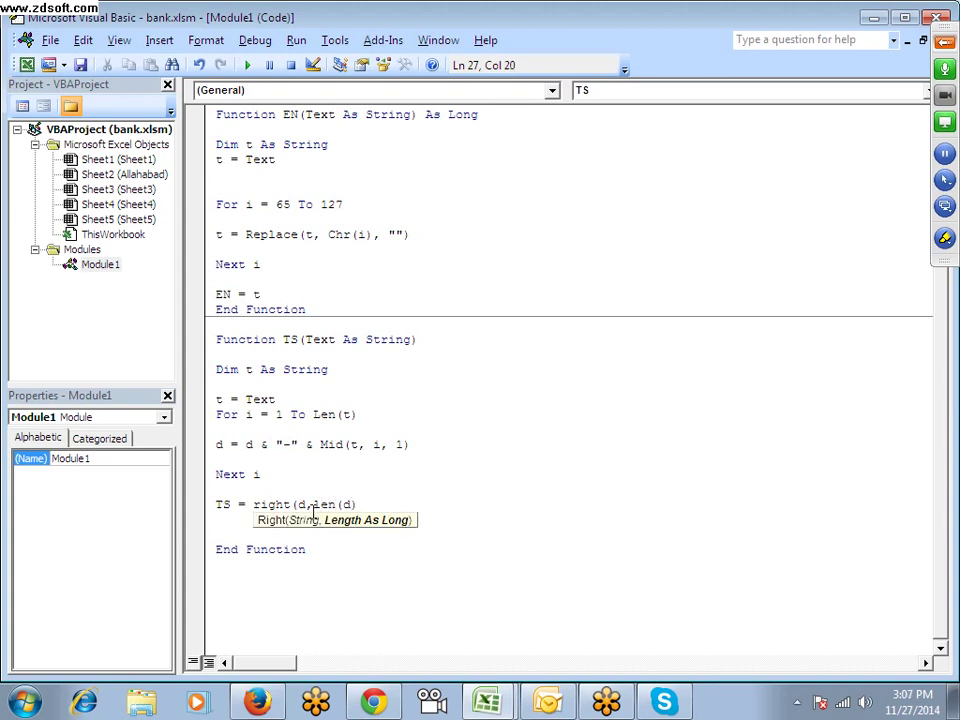
{"action": "type", "text": "-"}
{"action": "type", "text": "1)"}
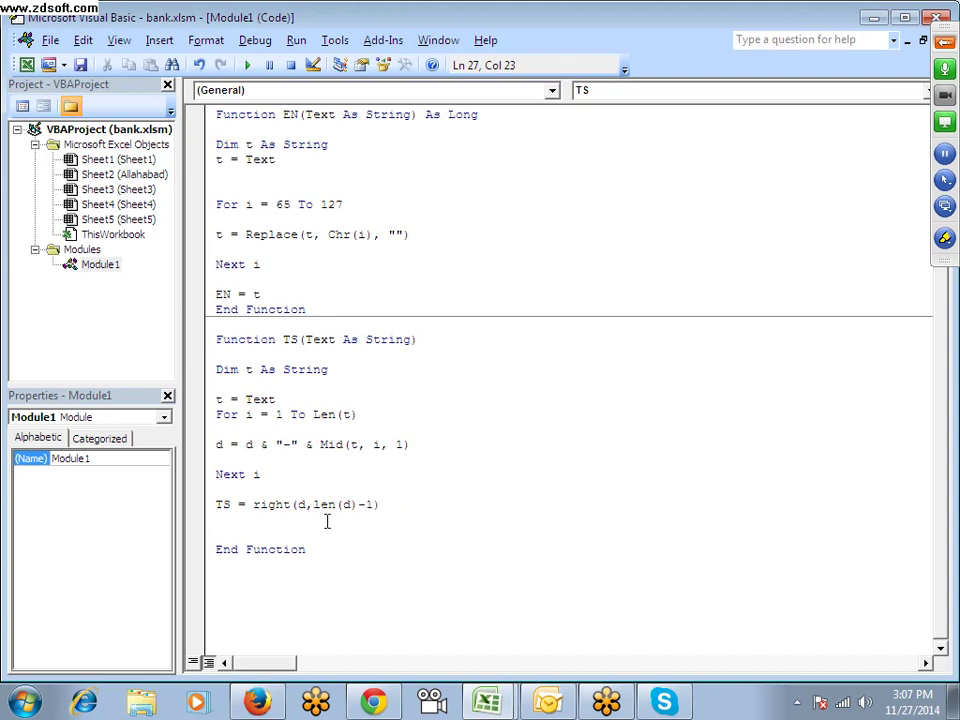
{"action": "key", "text": "Return"}
{"action": "key", "text": "alt+F11"}
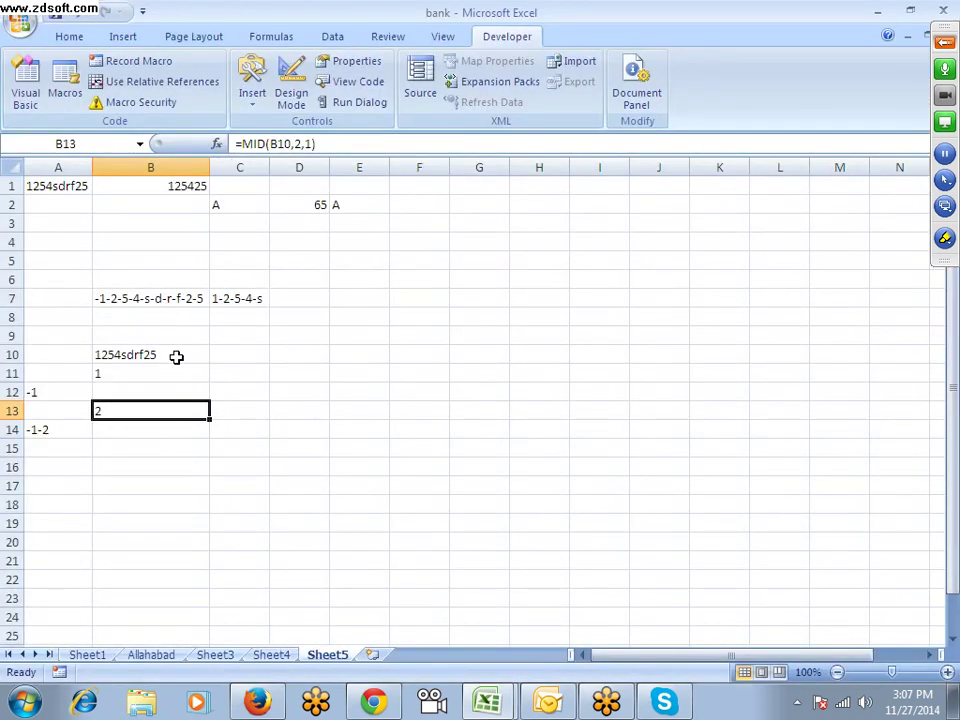
Re-enter =ts(B10) in B7 so it returns 1-2-5-4-s-d-r-f-2-5, then glance at the code.
{"action": "left_click", "coordinate": [176, 355]}
{"action": "double_click", "coordinate": [180, 300]}
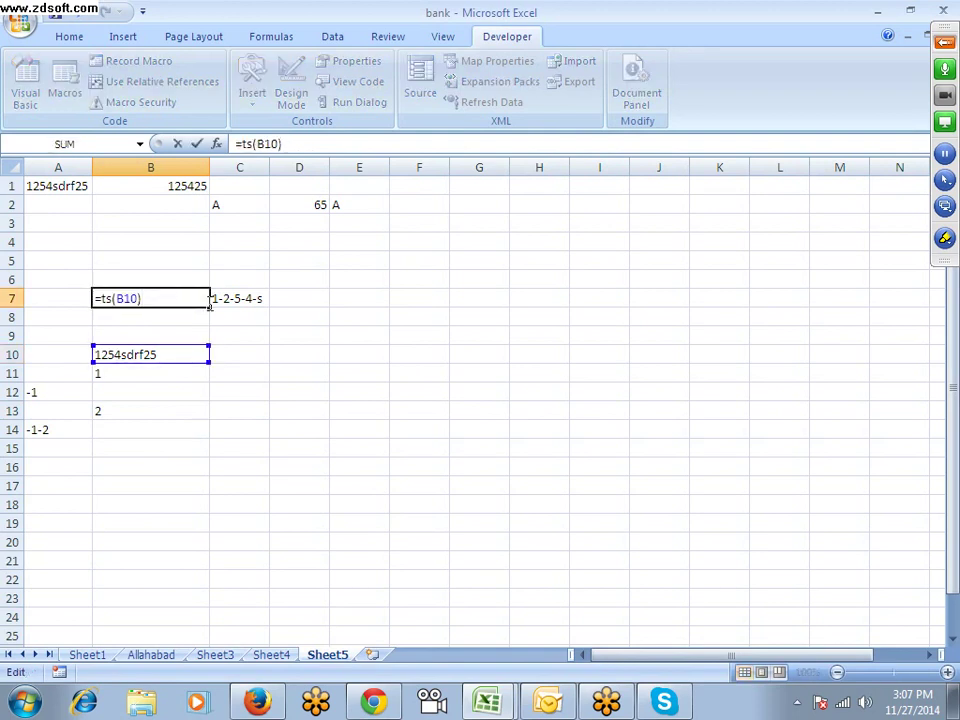
{"action": "key", "text": "Return"}
{"action": "key", "text": "Up"}
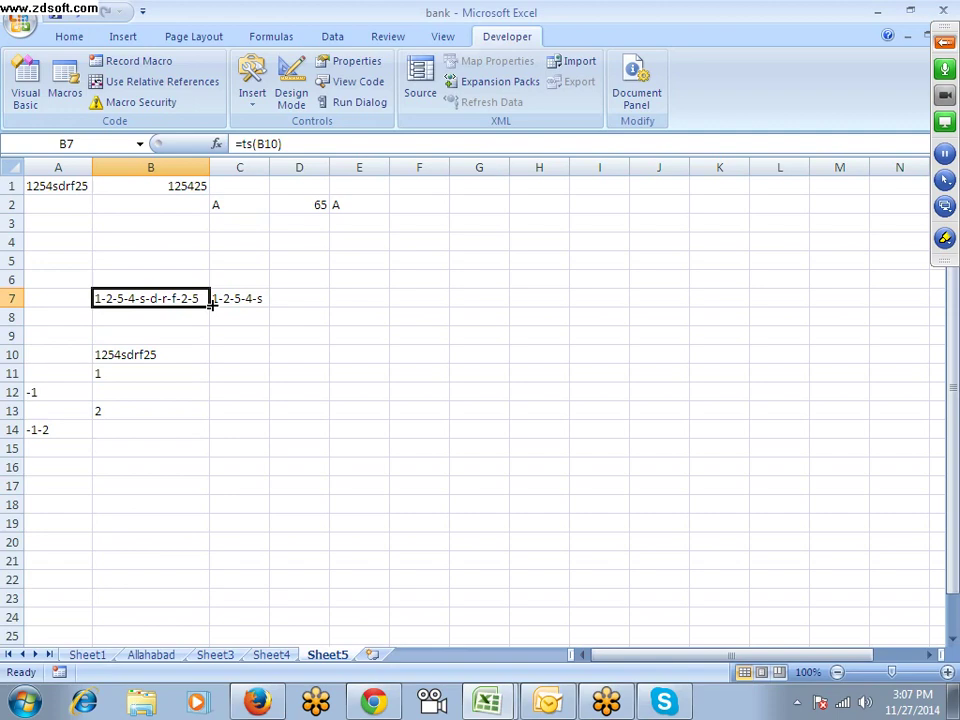
{"action": "key", "text": "alt+F11"}
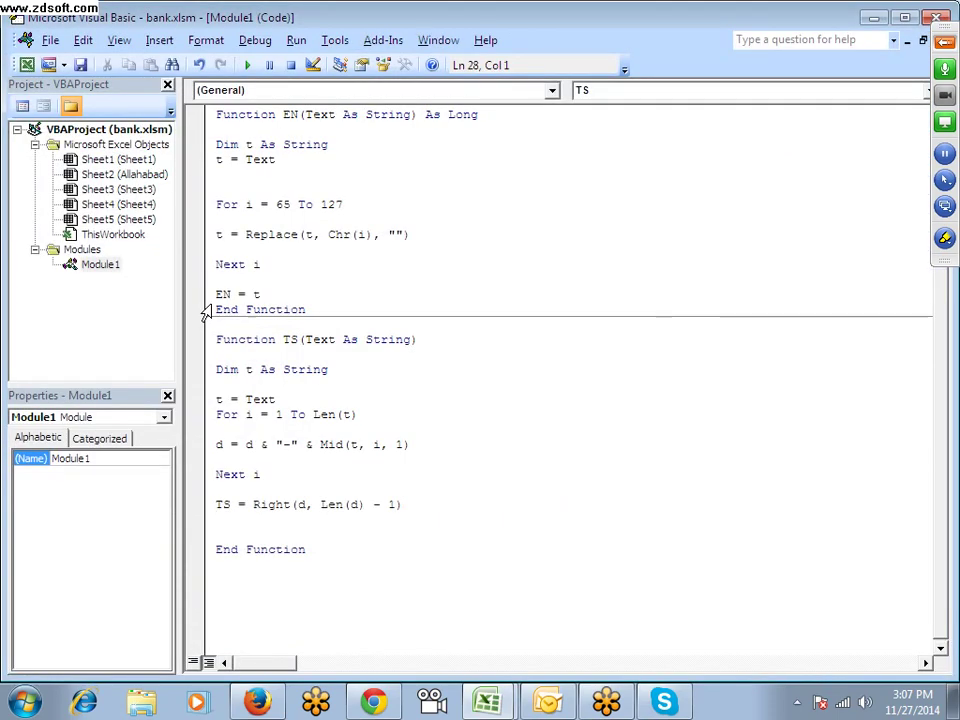
{"action": "key", "text": "alt+F11"}
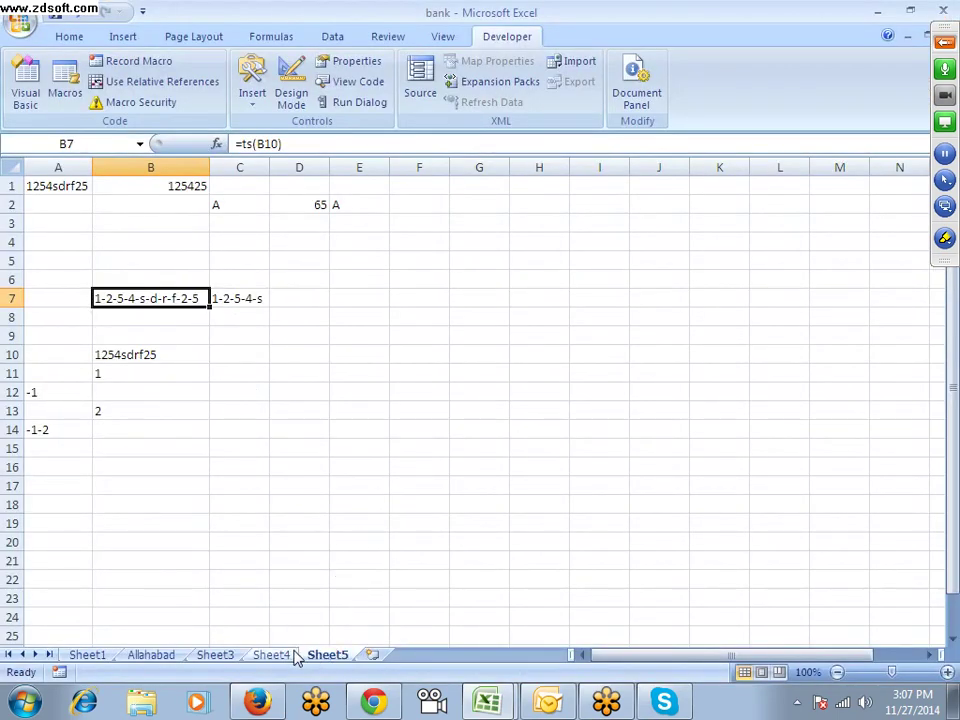
On Sheet4, enter the start date 11/1 (1-Nov) in A2.
{"action": "left_click", "coordinate": [287, 657]}
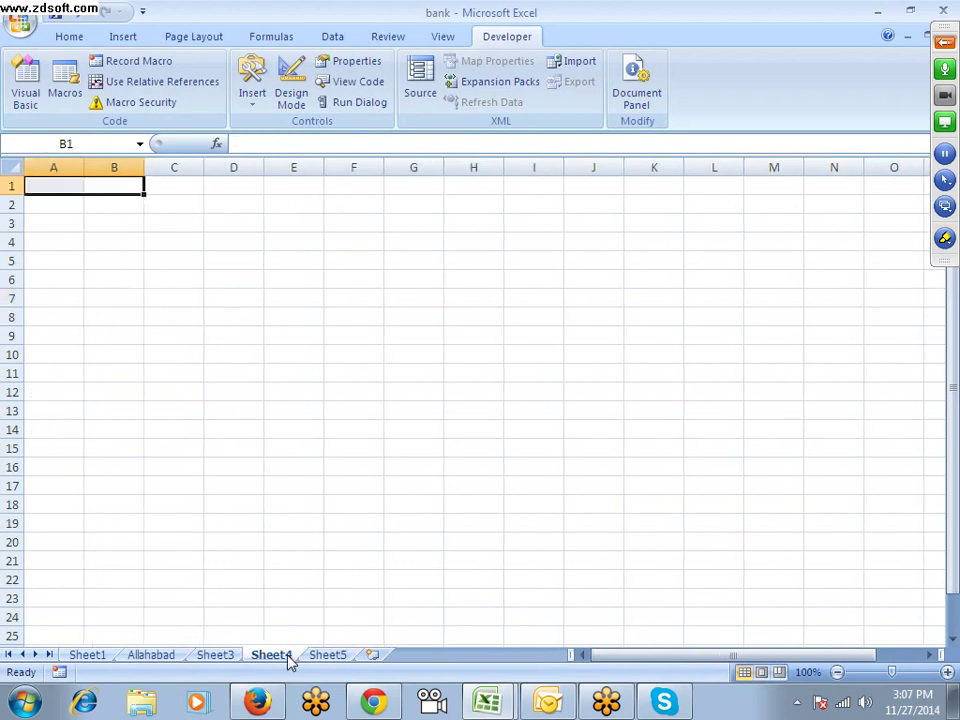
{"action": "left_click", "coordinate": [330, 658]}
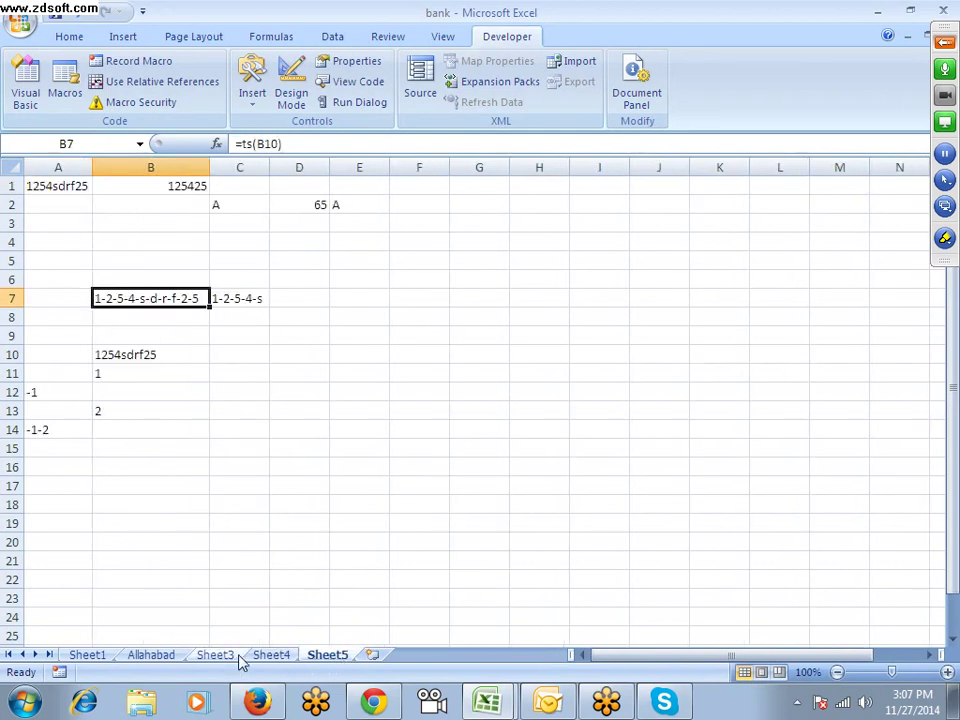
{"action": "left_click", "coordinate": [268, 658]}
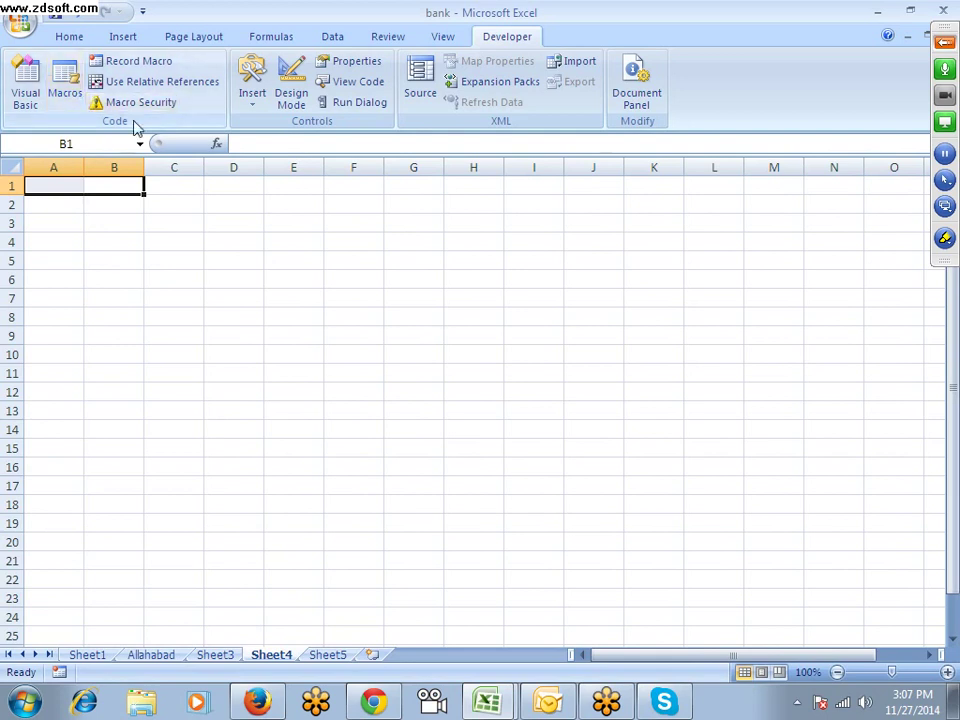
{"action": "left_click", "coordinate": [118, 240]}
{"action": "left_click", "coordinate": [79, 216]}
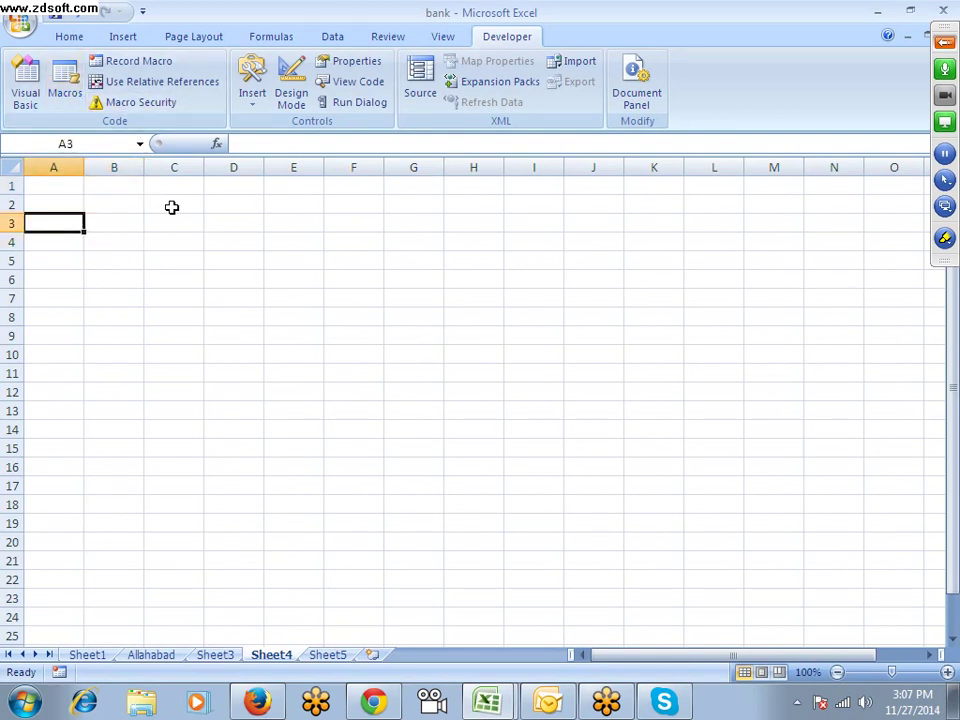
{"action": "key", "text": "Up"}
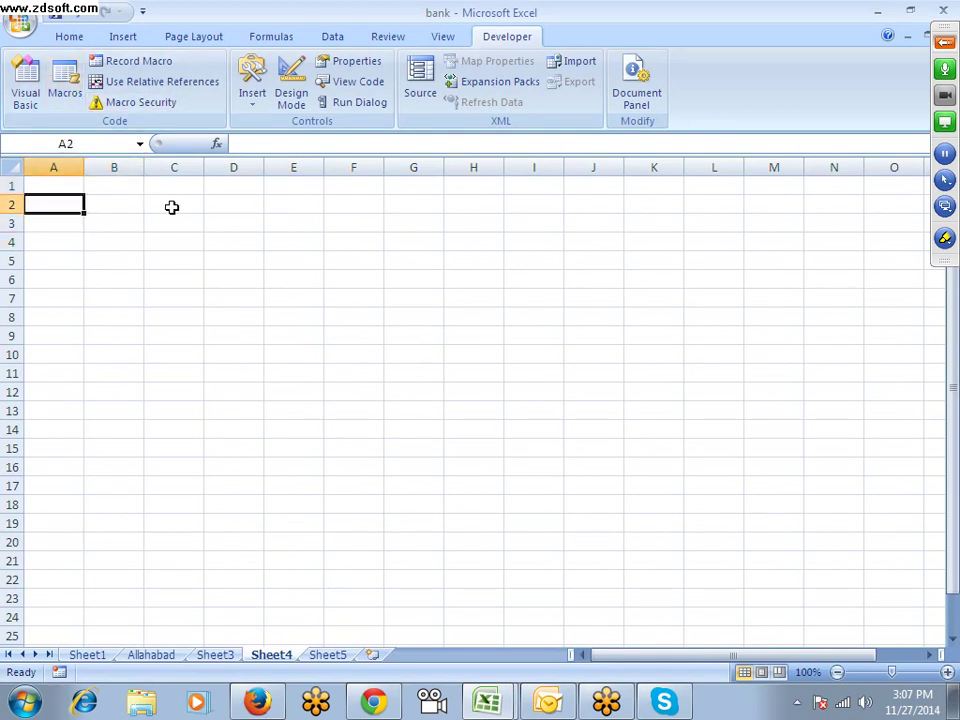
{"action": "type", "text": "1/"}
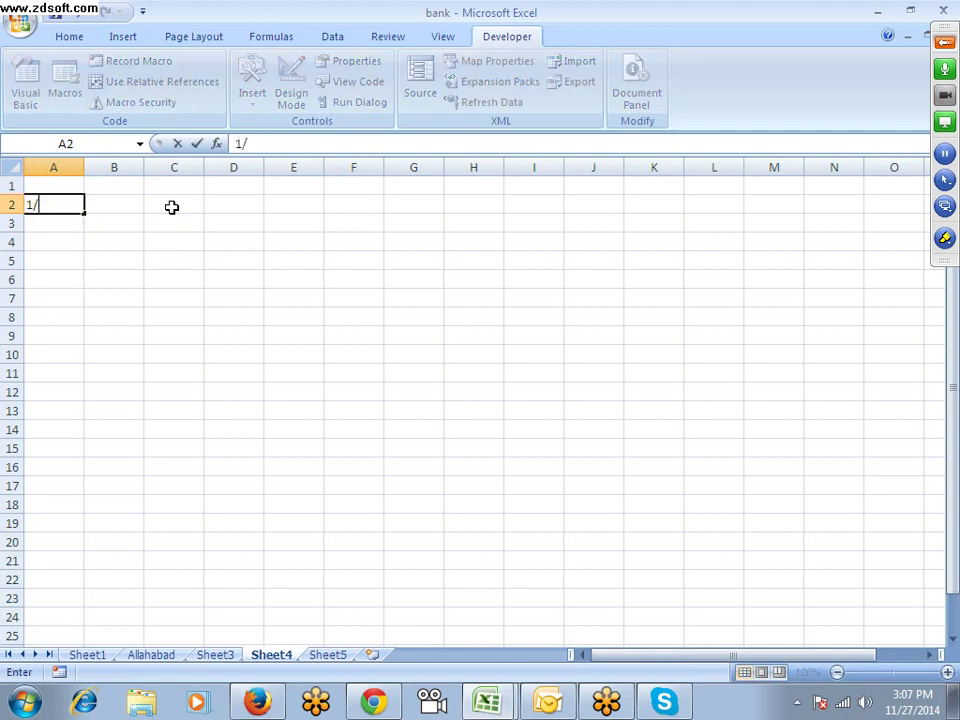
{"action": "type", "text": "1"}
{"action": "key", "text": "Tab"}
{"action": "key", "text": "Left"}
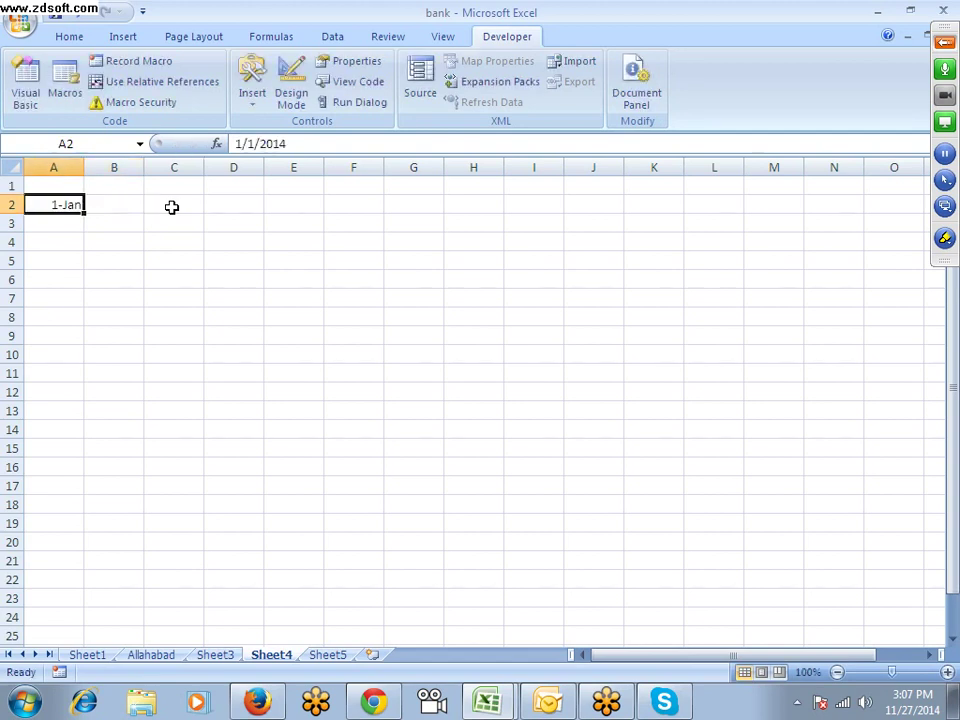
{"action": "type", "text": "11/"}
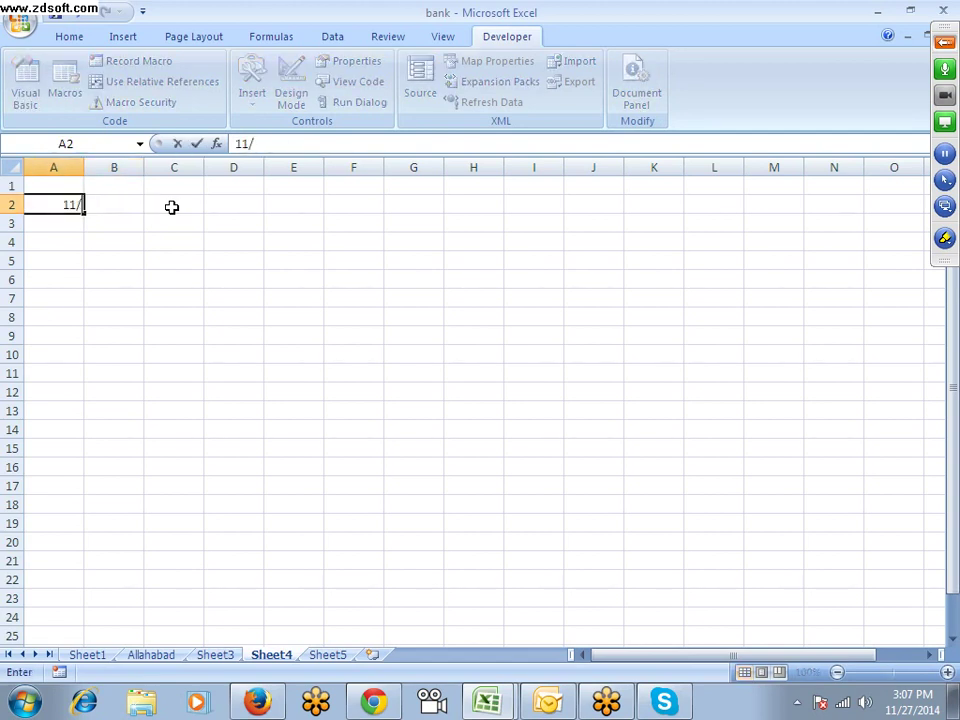
{"action": "type", "text": "1"}
{"action": "key", "text": "Tab"}
Enter the end date 11/30 (30-Nov) in B2, correcting the earlier wrong dates.
{"action": "type", "text": "1"}
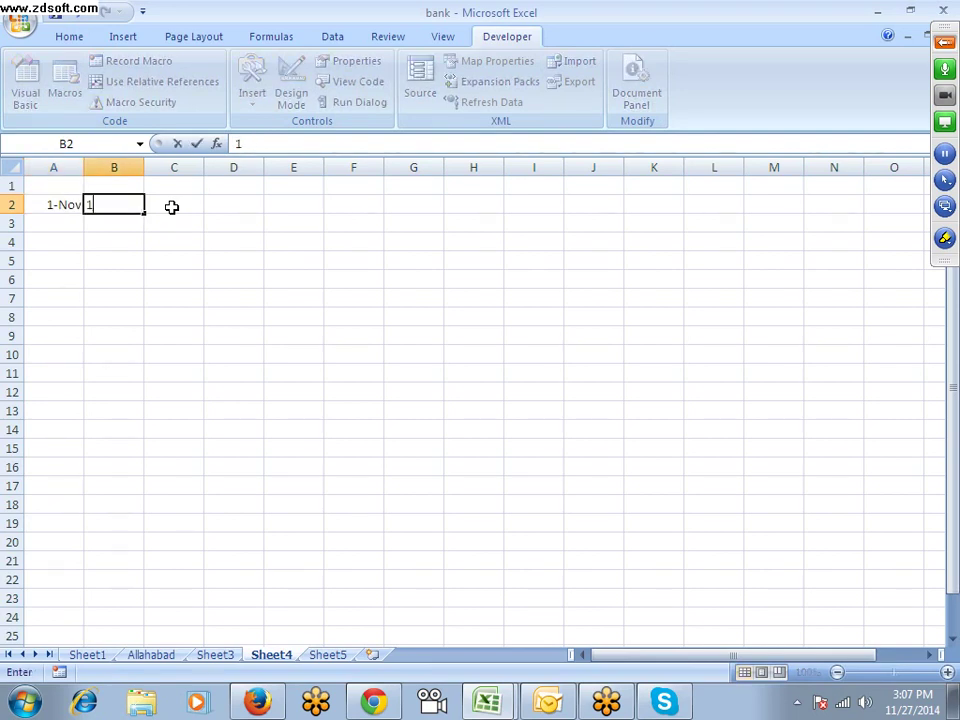
{"action": "type", "text": "1"}
{"action": "key", "text": "BackSpace"}
{"action": "key", "text": "BackSpace"}
{"action": "type", "text": "2/1"}
{"action": "key", "text": "Return"}
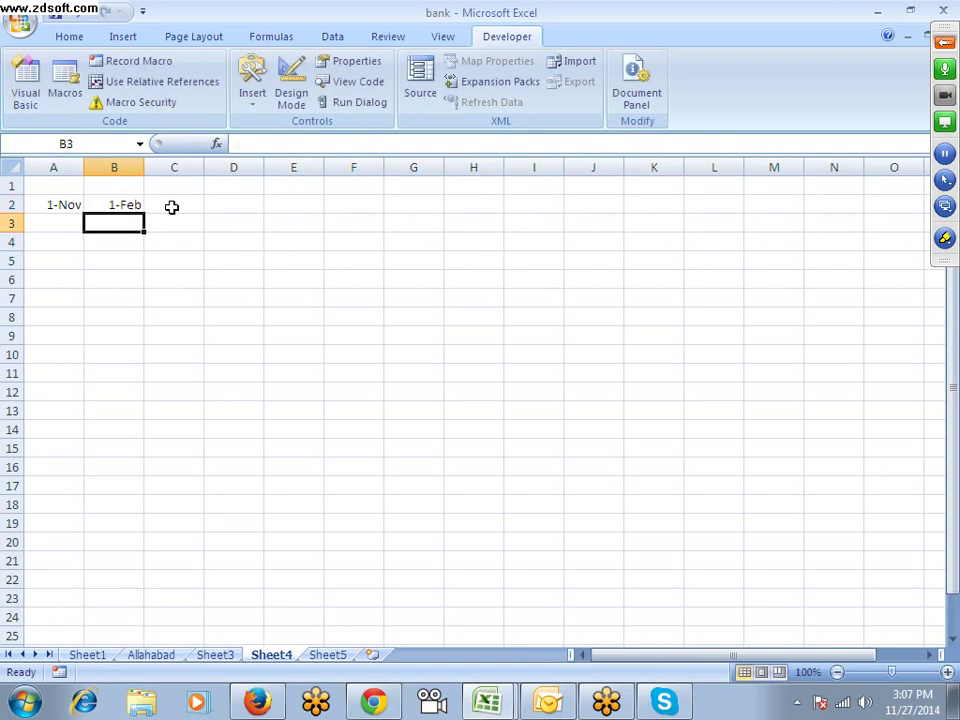
{"action": "key", "text": "ctrl+z"}
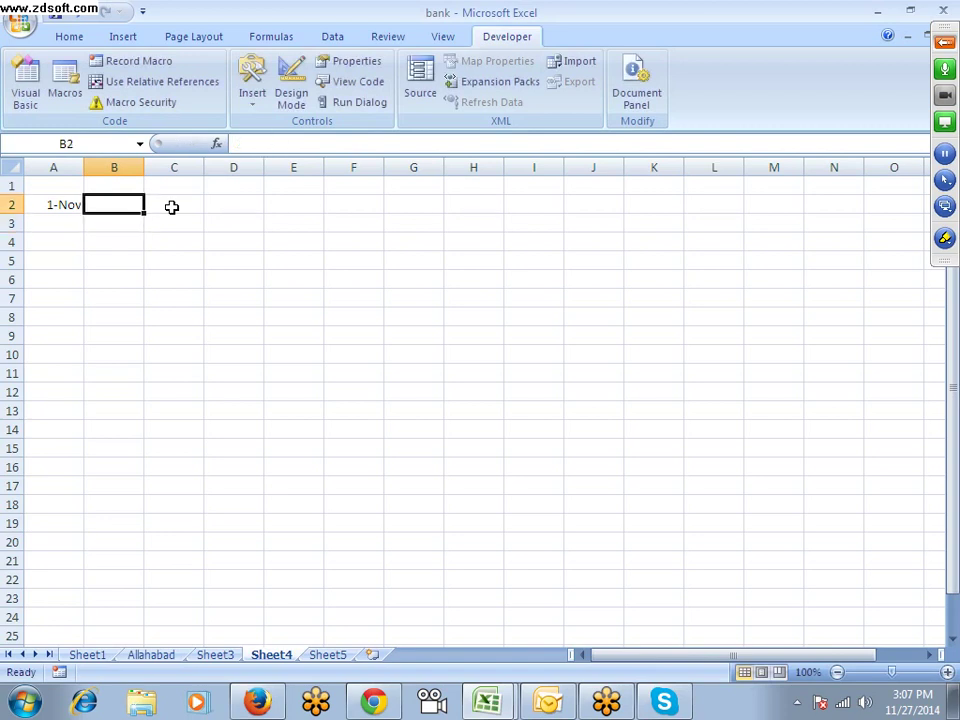
{"action": "type", "text": "11/3"}
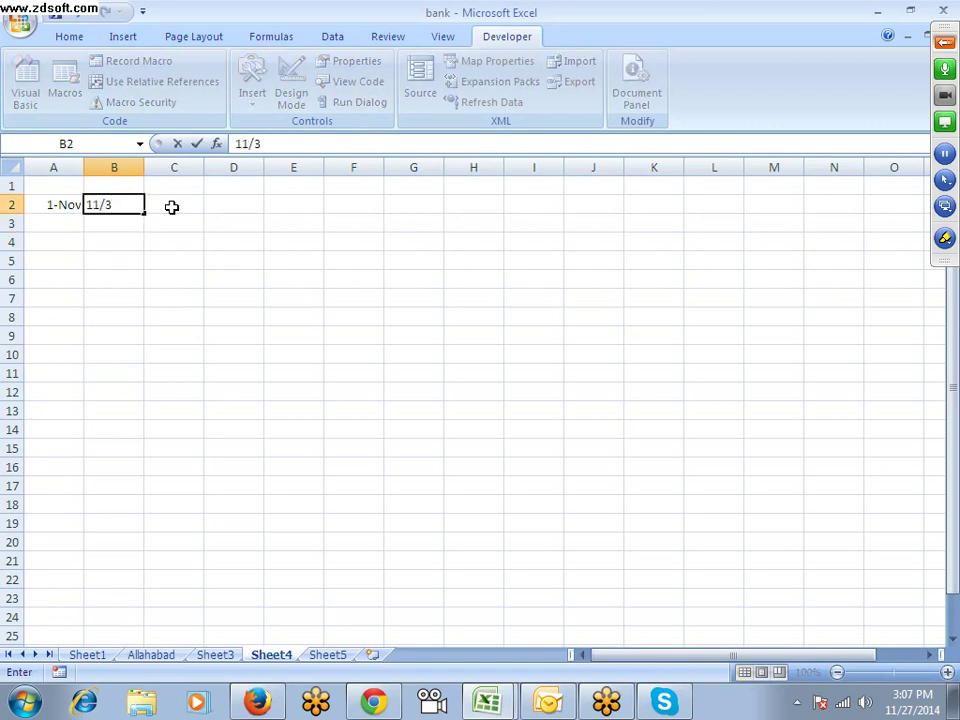
{"action": "type", "text": "1"}
{"action": "key", "text": "Return"}
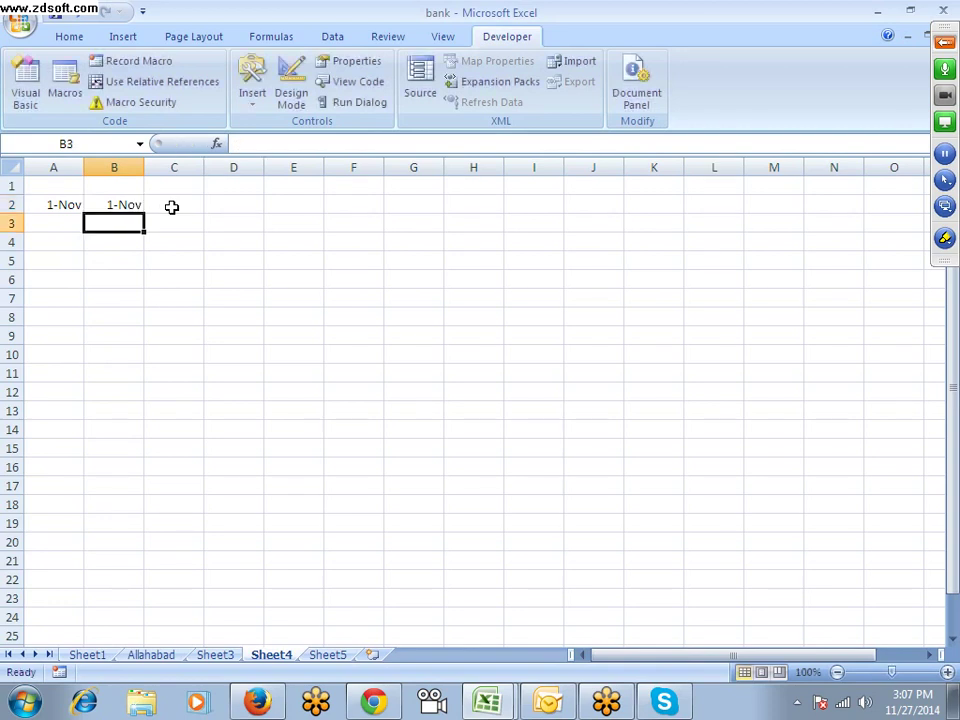
{"action": "key", "text": "Up"}
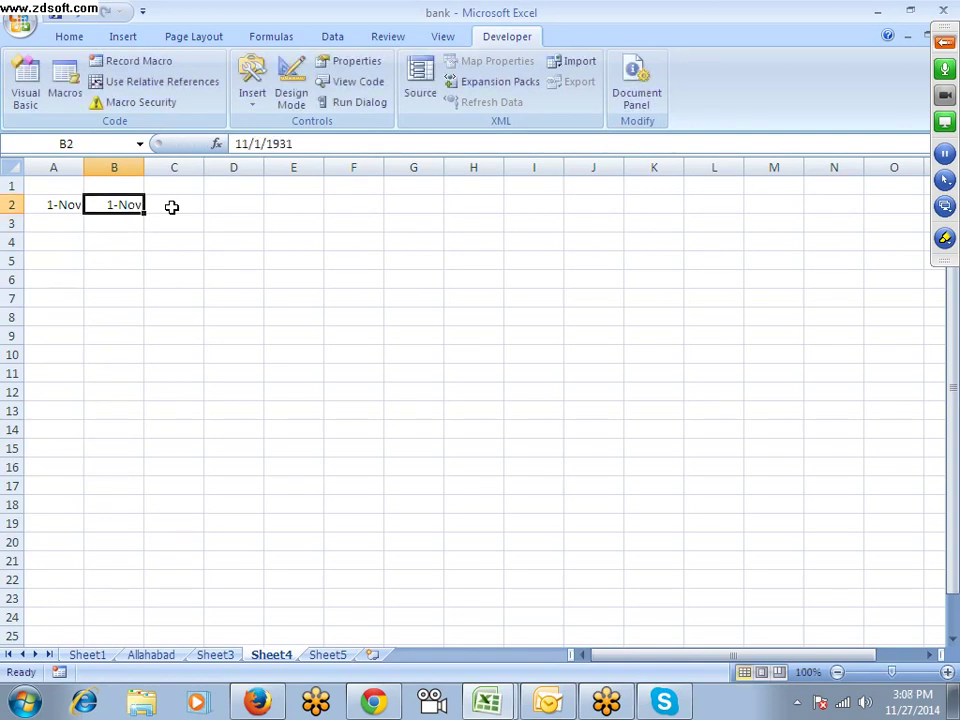
{"action": "key", "text": "F2"}
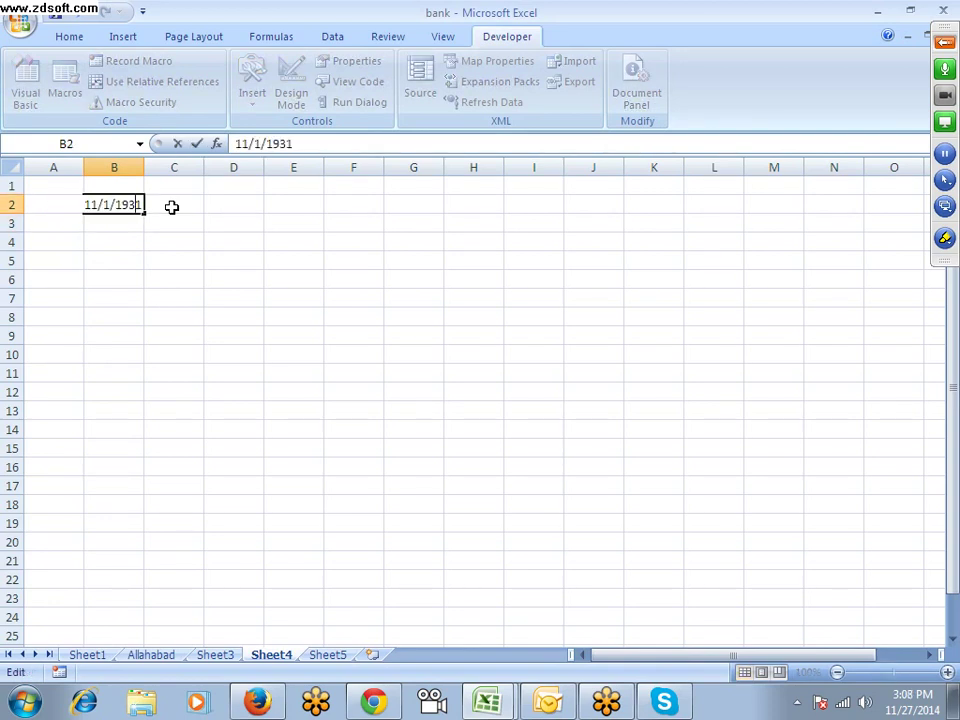
{"action": "key", "text": "Escape"}
{"action": "type", "text": "11/30"}
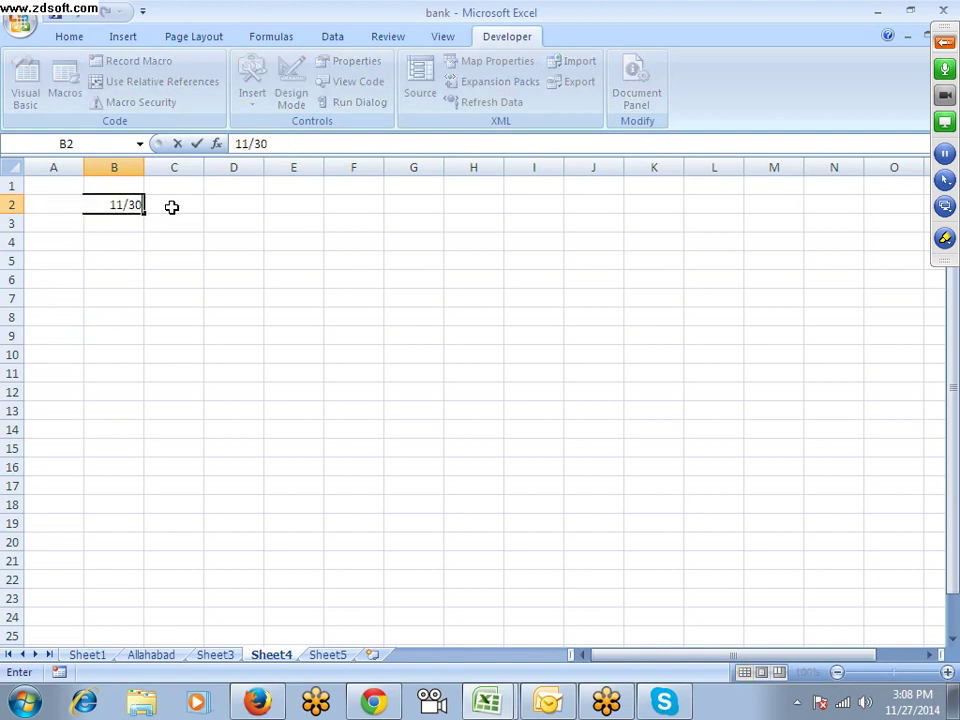
{"action": "key", "text": "Return"}
{"action": "key", "text": "Up"}
Type the day name Sun into C2.
{"action": "key", "text": "Left"}
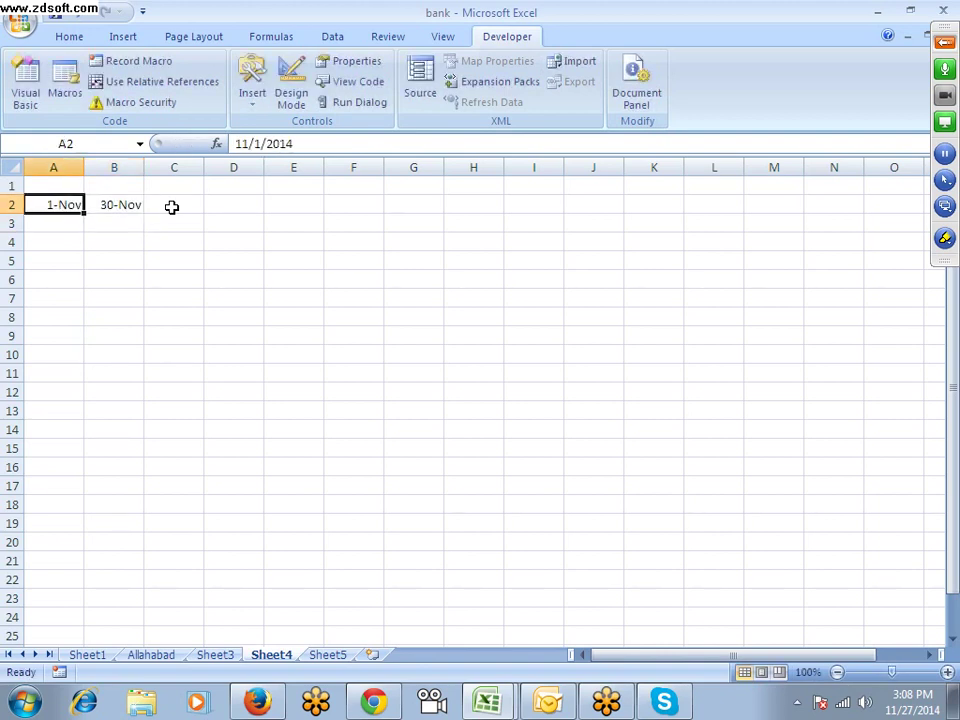
{"action": "key", "text": "Right"}
{"action": "key", "text": "Right"}
{"action": "key", "text": "Right"}
{"action": "key", "text": "Right"}
{"action": "key", "text": "Left"}
{"action": "key", "text": "Left"}
{"action": "key", "text": "Down"}
{"action": "key", "text": "Down"}
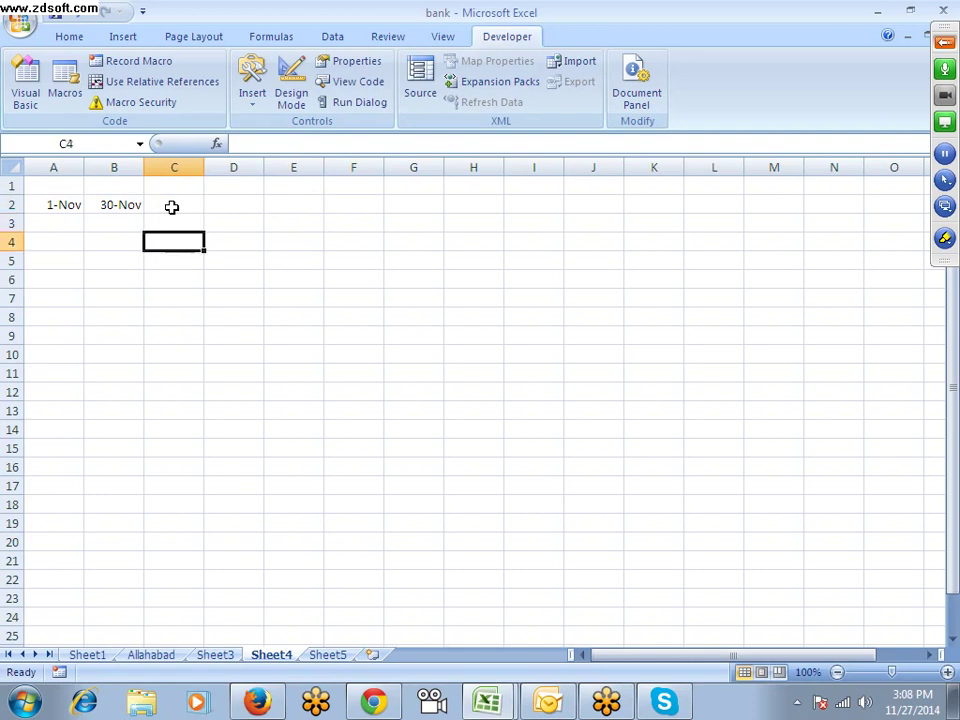
{"action": "key", "text": "Left"}
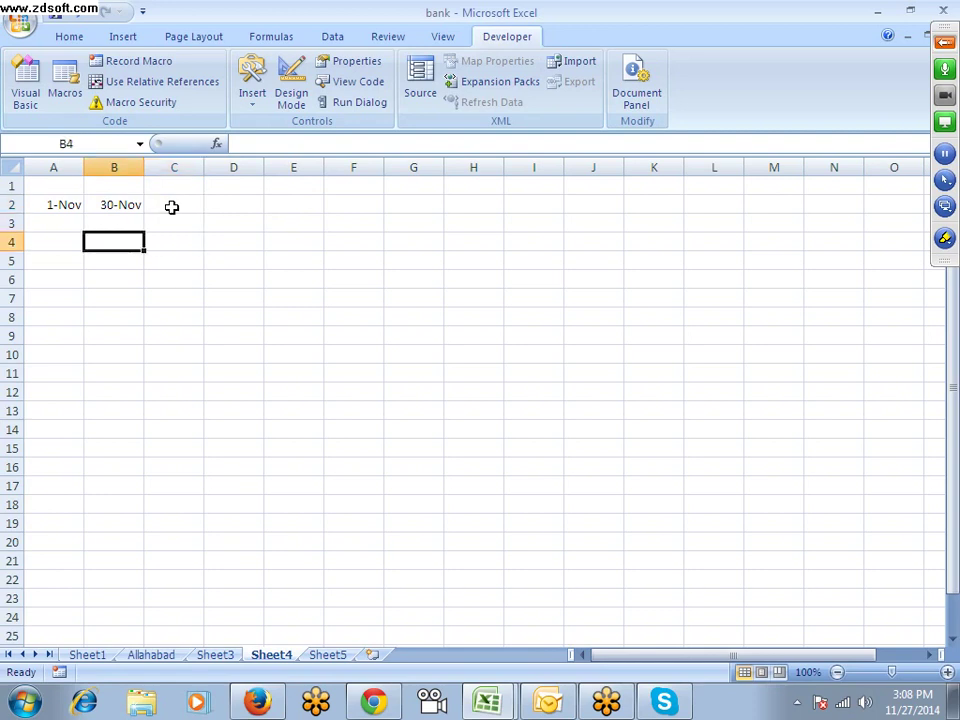
{"action": "key", "text": "Up"}
{"action": "key", "text": "Right"}
{"action": "key", "text": "Right"}
{"action": "key", "text": "Left"}
{"action": "key", "text": "Up"}
{"action": "type", "text": "S"}
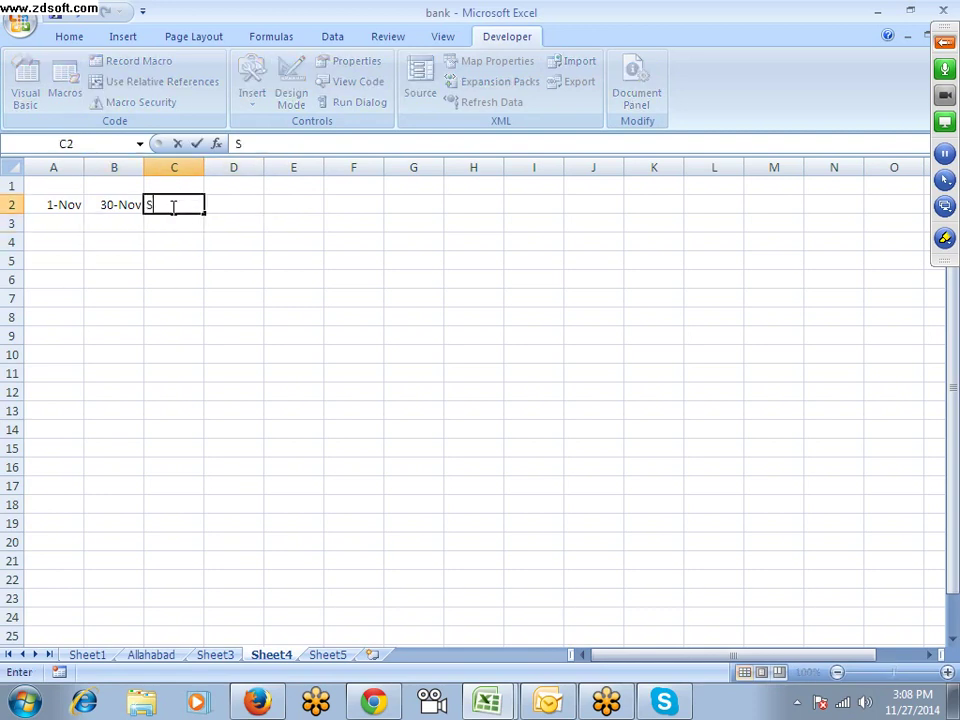
{"action": "type", "text": "un"}
{"action": "key", "text": "Right"}
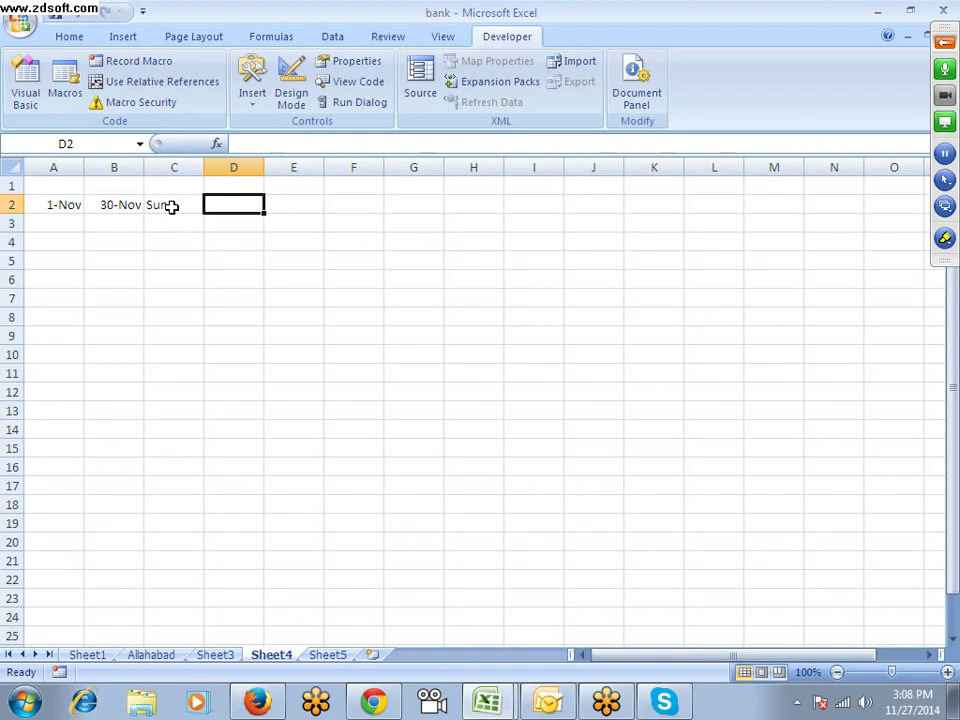
Below the TS function in Module1, start a new Function CDay( declaration.
{"action": "key", "text": "alt+F11"}
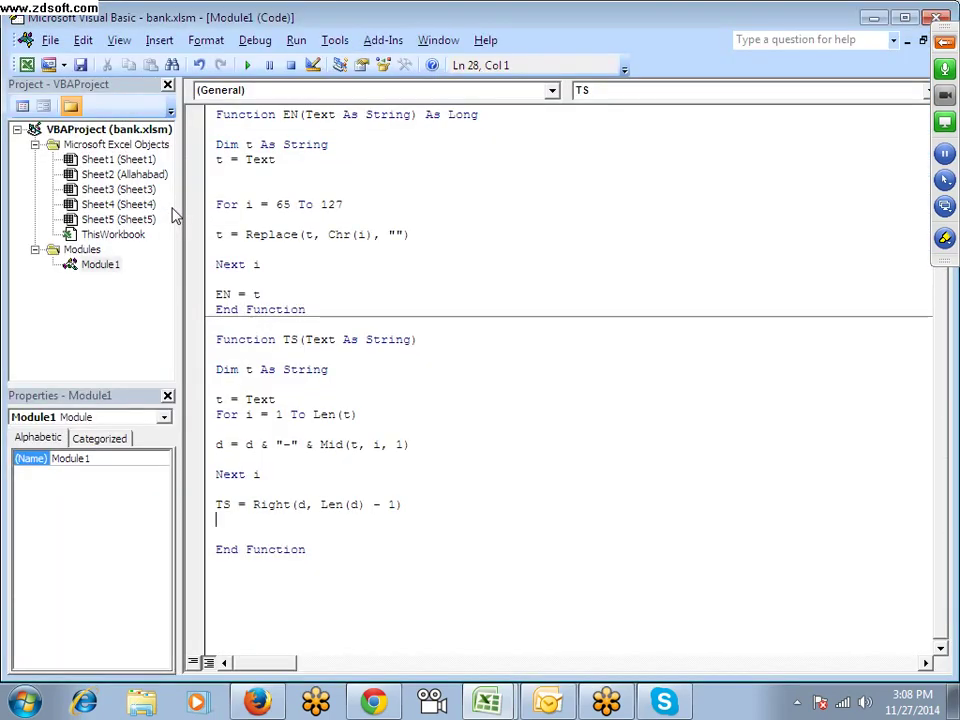
{"action": "key", "text": "Down"}
{"action": "key", "text": "Down"}
{"action": "key", "text": "Down"}
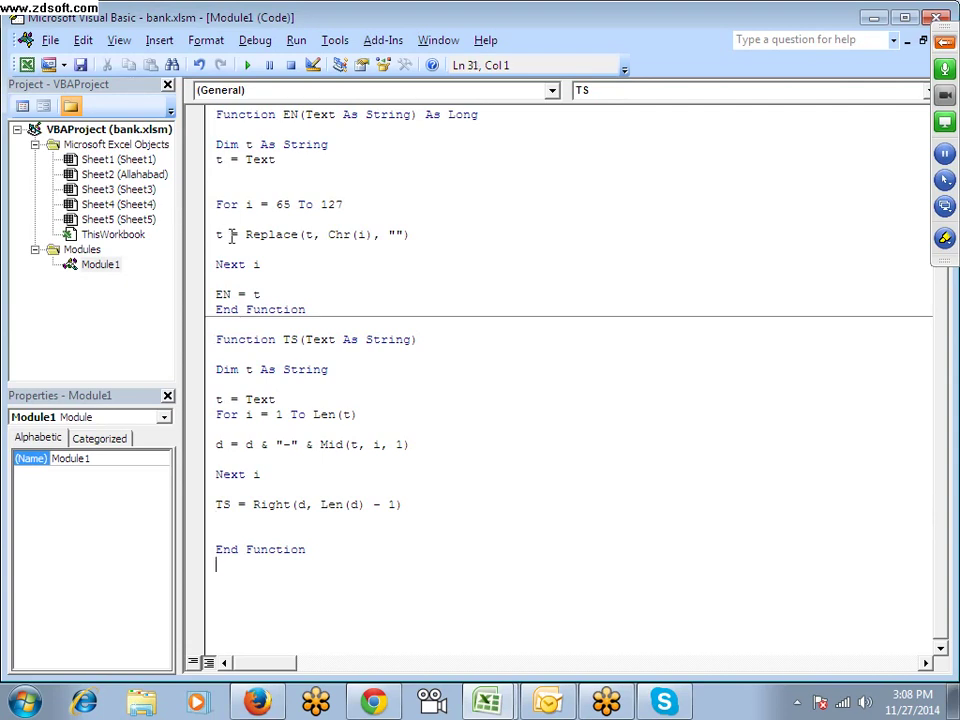
{"action": "key", "text": "Return"}
{"action": "key", "text": "Return"}
{"action": "key", "text": "Return"}
{"action": "key", "text": "Return"}
{"action": "key", "text": "Return"}
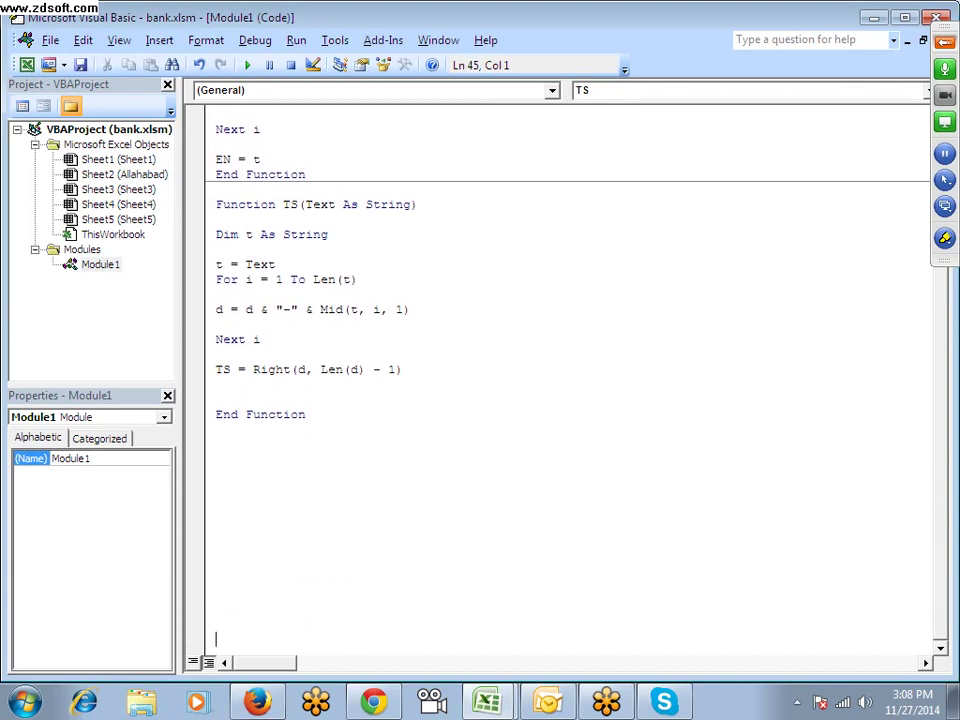
{"action": "key", "text": "Return"}
{"action": "key", "text": "Return"}
{"action": "key", "text": "Return"}
{"action": "key", "text": "Up"}
{"action": "key", "text": "Up"}
{"action": "key", "text": "Up"}
{"action": "key", "text": "Up"}
{"action": "key", "text": "Up"}
{"action": "key", "text": "Up"}
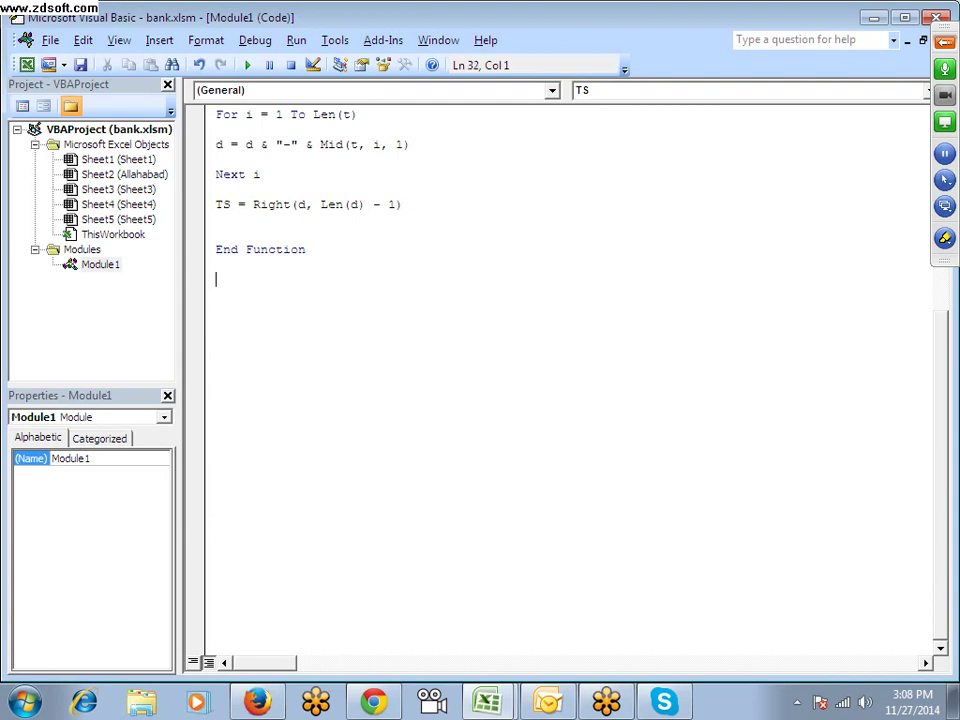
{"action": "type", "text": "sub "}
{"action": "type", "text": "rr"}
{"action": "key", "text": "BackSpace"}
{"action": "key", "text": "BackSpace"}
{"action": "type", "text": "C"}
{"action": "type", "text": "Day"}
{"action": "type", "text": "("}
{"action": "key", "text": "Left"}
{"action": "key", "text": "Left"}
{"action": "key", "text": "Left"}
{"action": "key", "text": "Left"}
{"action": "key", "text": "Left"}
{"action": "key", "text": "BackSpace"}
{"action": "key", "text": "BackSpace"}
{"action": "key", "text": "BackSpace"}
{"action": "type", "text": "functi"}
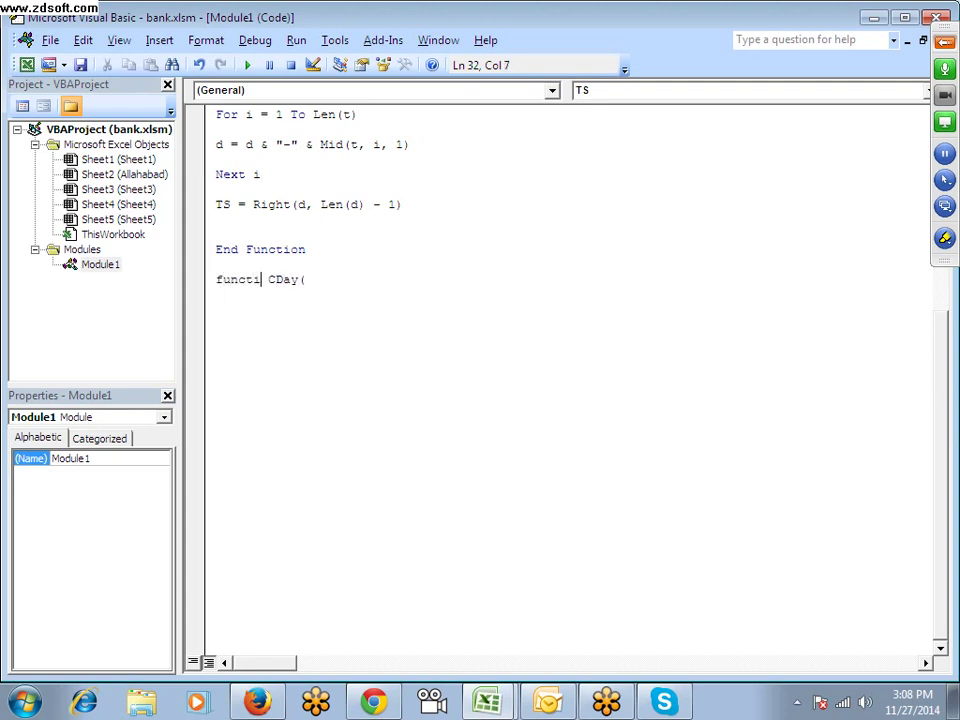
{"action": "type", "text": "on"}
Give CDay the parameters s_Date As Date, E_Date As Date and days As String.
{"action": "key", "text": "Right"}
{"action": "key", "text": "Right"}
{"action": "key", "text": "Right"}
{"action": "key", "text": "Right"}
{"action": "key", "text": "Right"}
{"action": "key", "text": "Right"}
{"action": "type", "text": "s"}
{"action": "type", "text": "_Date"}
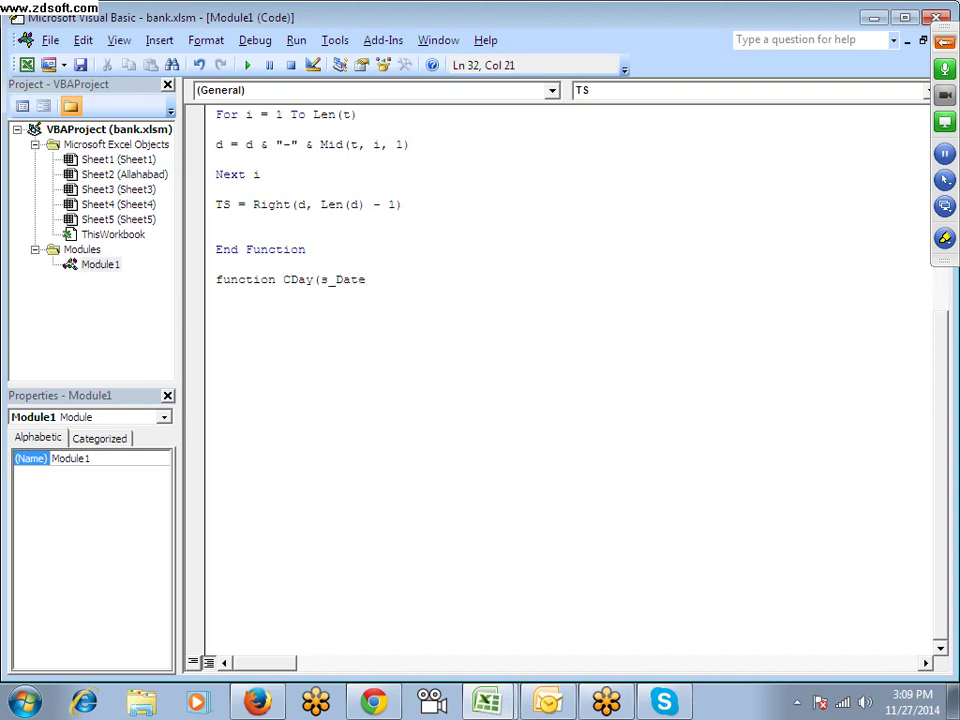
{"action": "type", "text": " as d"}
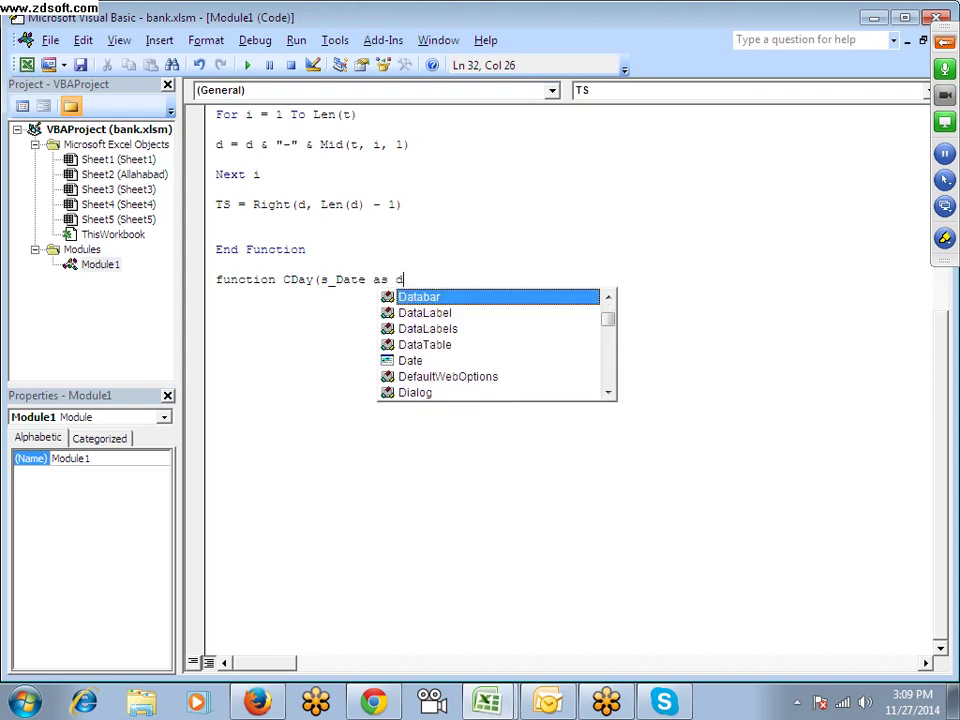
{"action": "type", "text": "a"}
{"action": "key", "text": "Down"}
{"action": "key", "text": "Down"}
{"action": "key", "text": "Down"}
{"action": "key", "text": "Down"}
{"action": "key", "text": "Tab"}
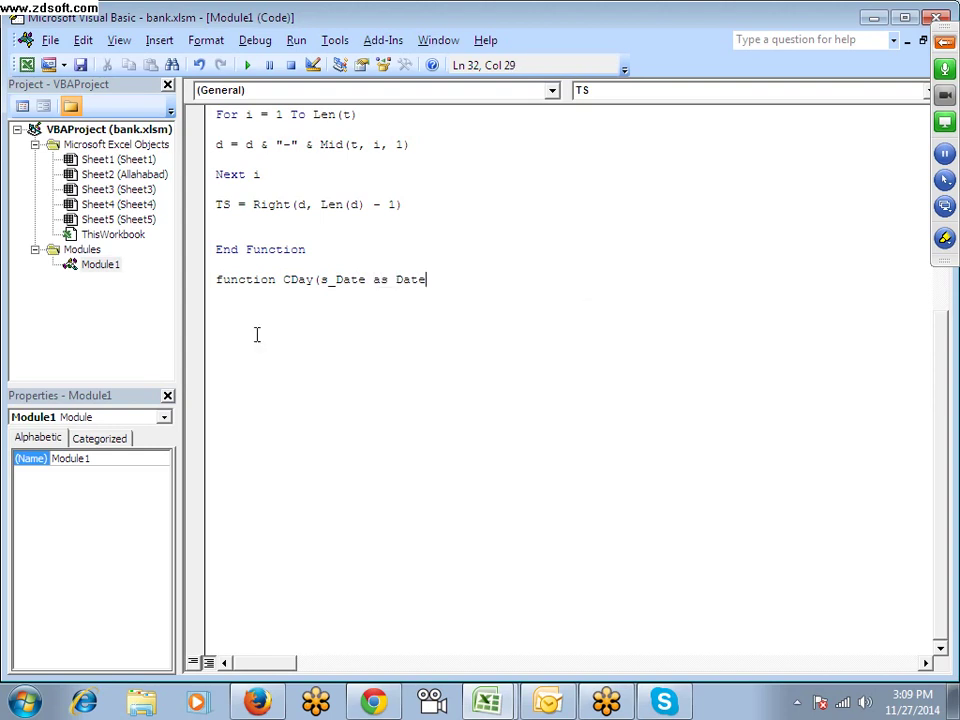
{"action": "type", "text": ",E"}
{"action": "type", "text": "_"}
{"action": "type", "text": "Dat"}
{"action": "type", "text": "e as da"}
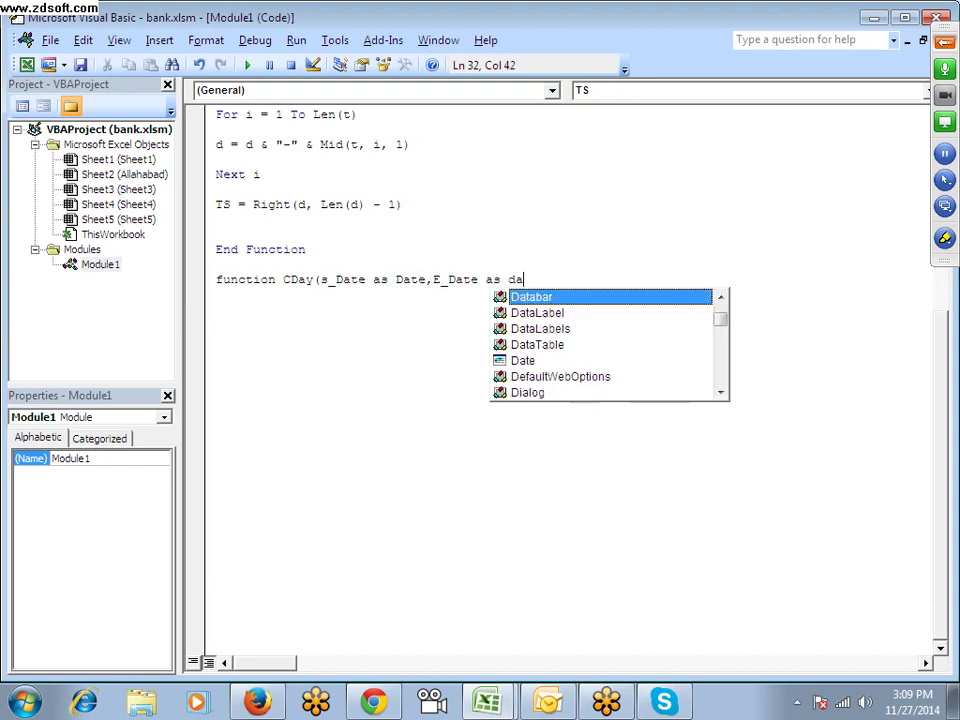
{"action": "type", "text": "te"}
{"action": "key", "text": "Tab"}
{"action": "type", "text": ","}
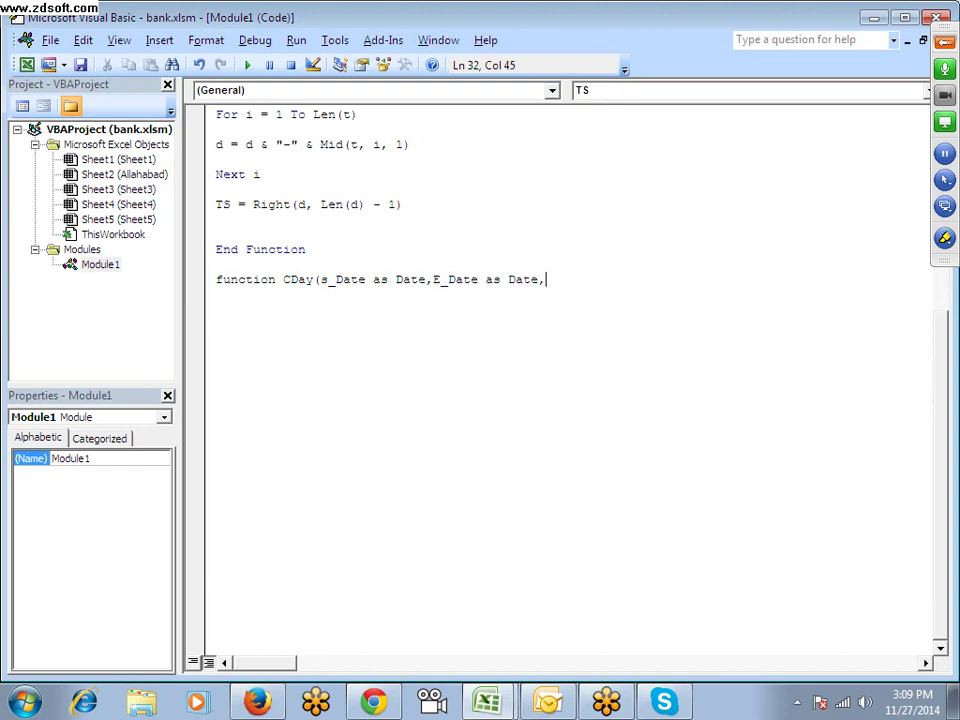
{"action": "type", "text": "da"}
{"action": "type", "text": "ys"}
{"action": "type", "text": " as "}
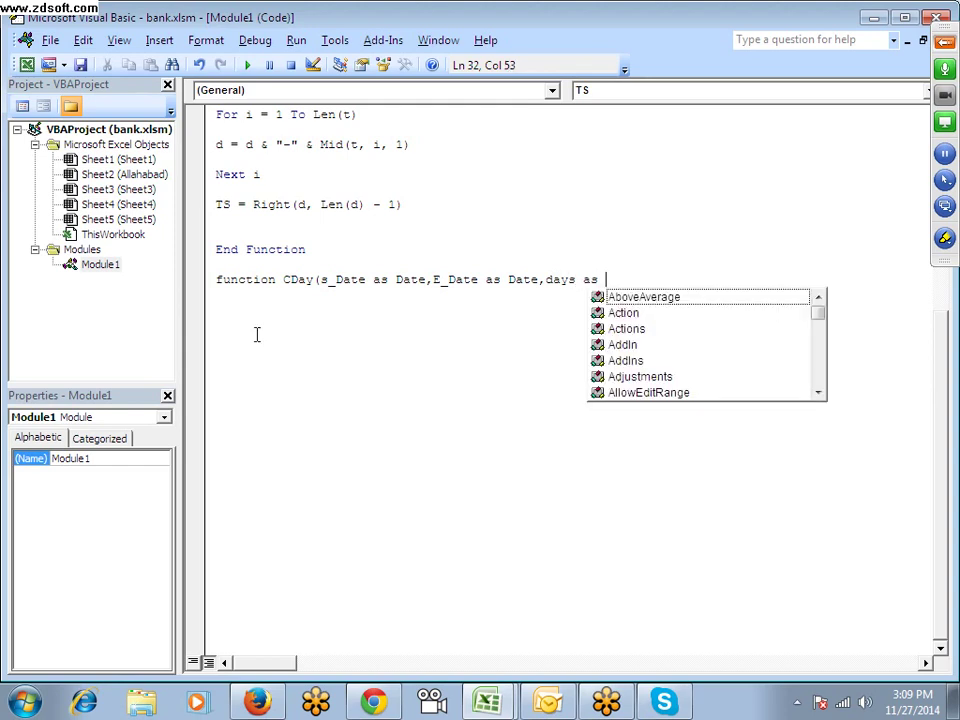
{"action": "type", "text": "str"}
{"action": "key", "text": "Tab"}
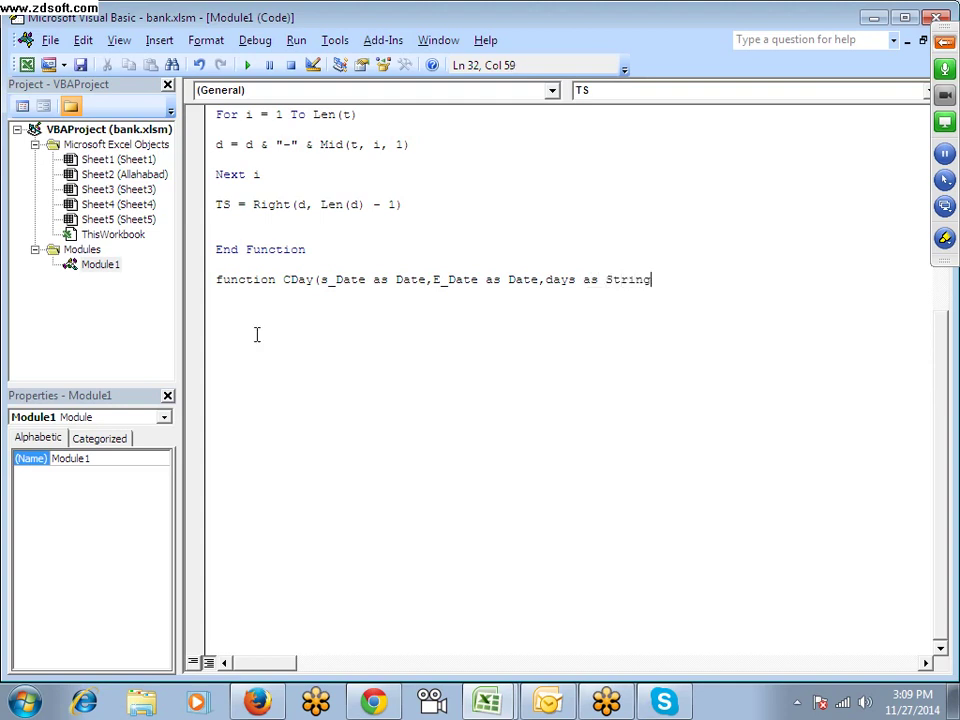
{"action": "type", "text": ")"}
{"action": "key", "text": "Return"}
{"action": "key", "text": "Return"}
{"action": "key", "text": "Return"}
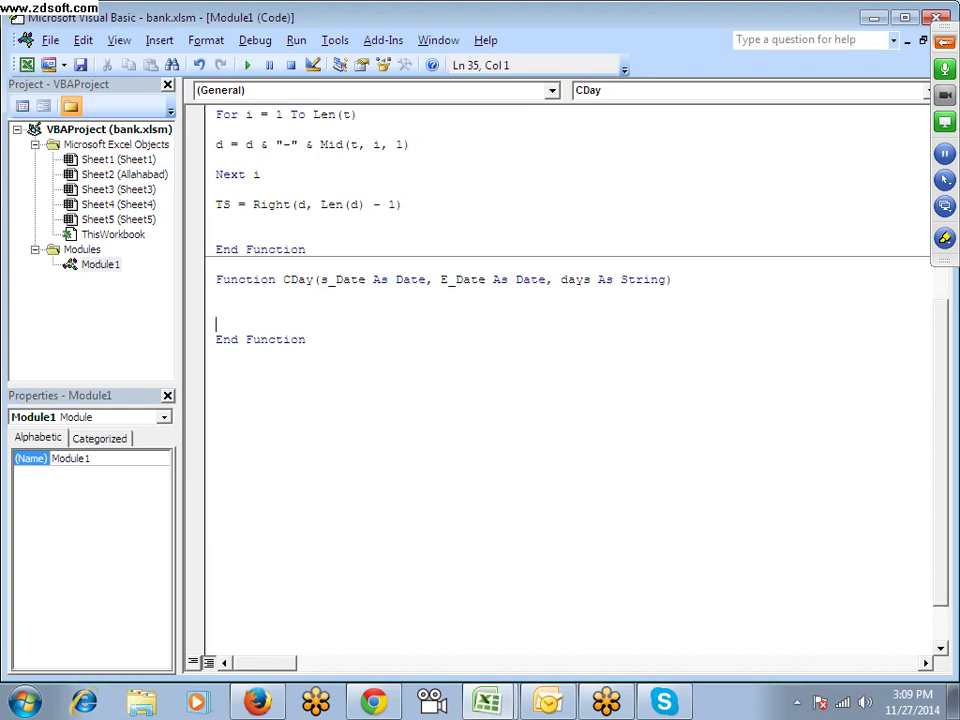
In the workbook, show the A2 and B2 dates as serial numbers to check them.
{"action": "key", "text": "alt+F11"}
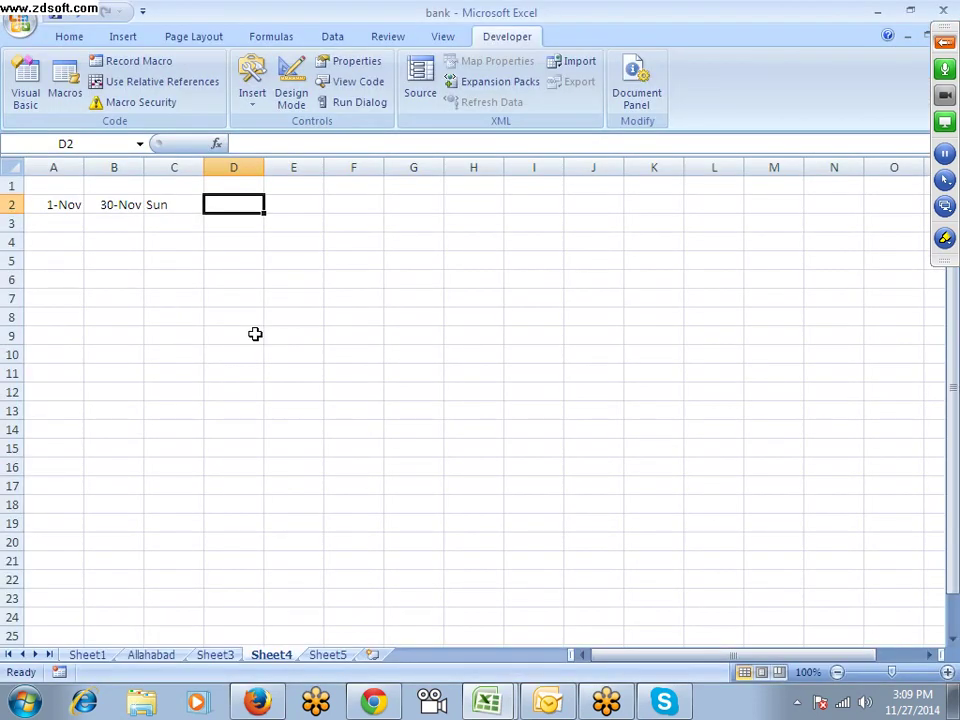
{"action": "key", "text": "Home"}
{"action": "key", "text": "alt+F11"}
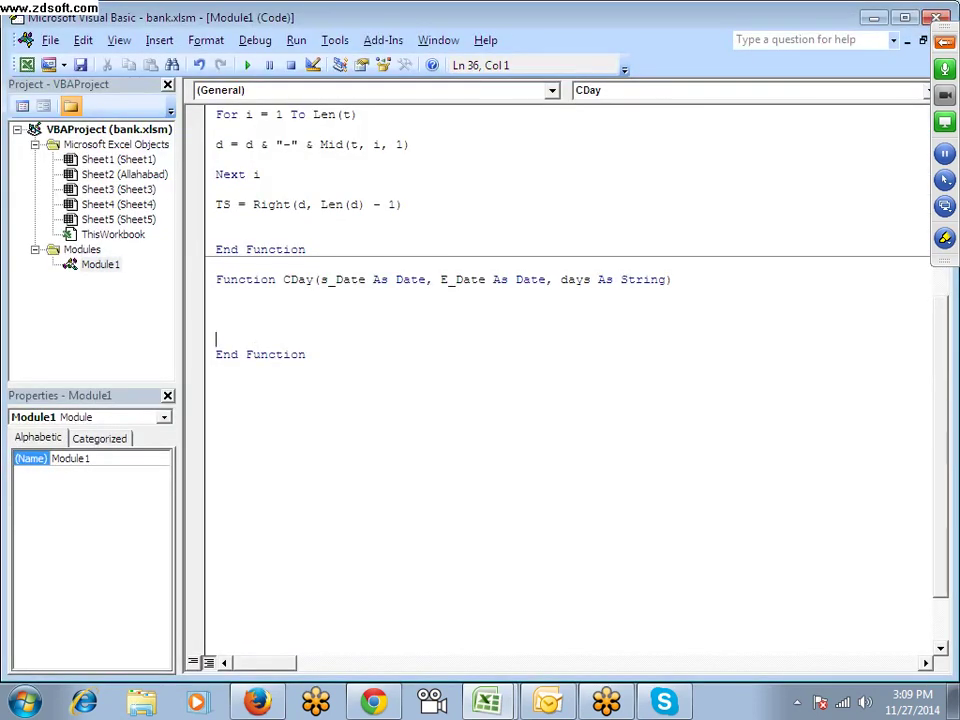
{"action": "key", "text": "alt+F11"}
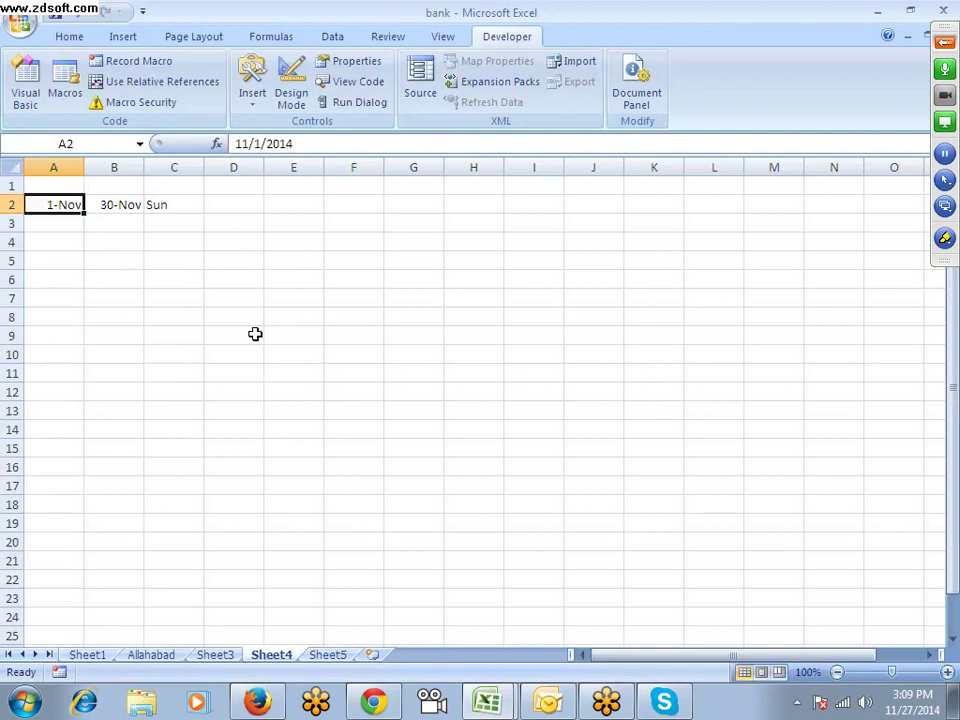
{"action": "key", "text": "ctrl+shift+grave"}
{"action": "key", "text": "Left"}
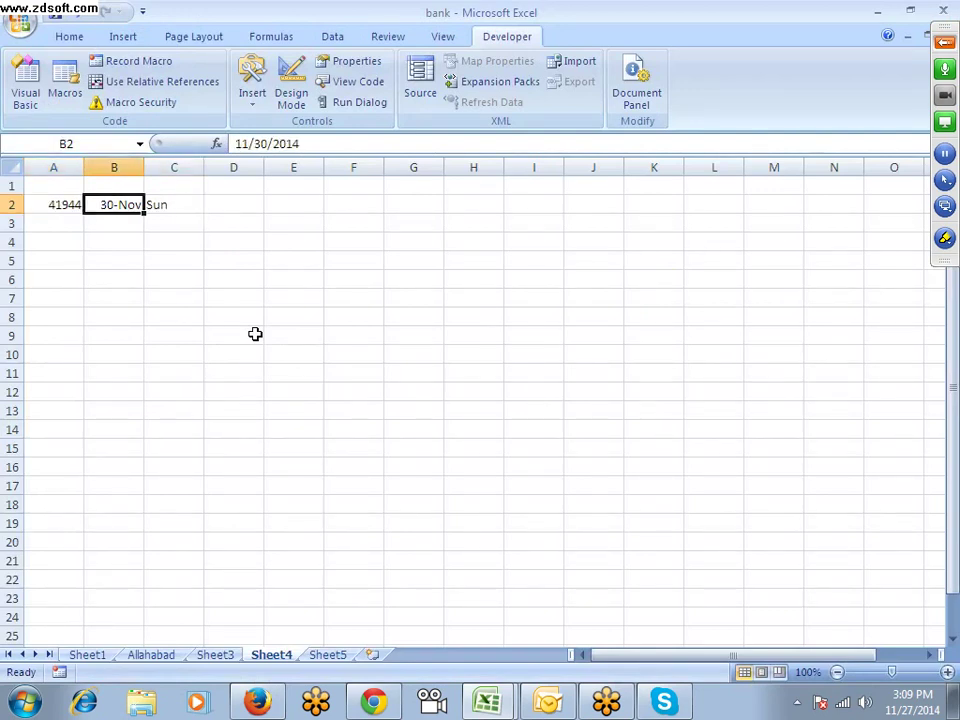
{"action": "key", "text": "ctrl+shift+asciitilde"}
{"action": "key", "text": "Left"}
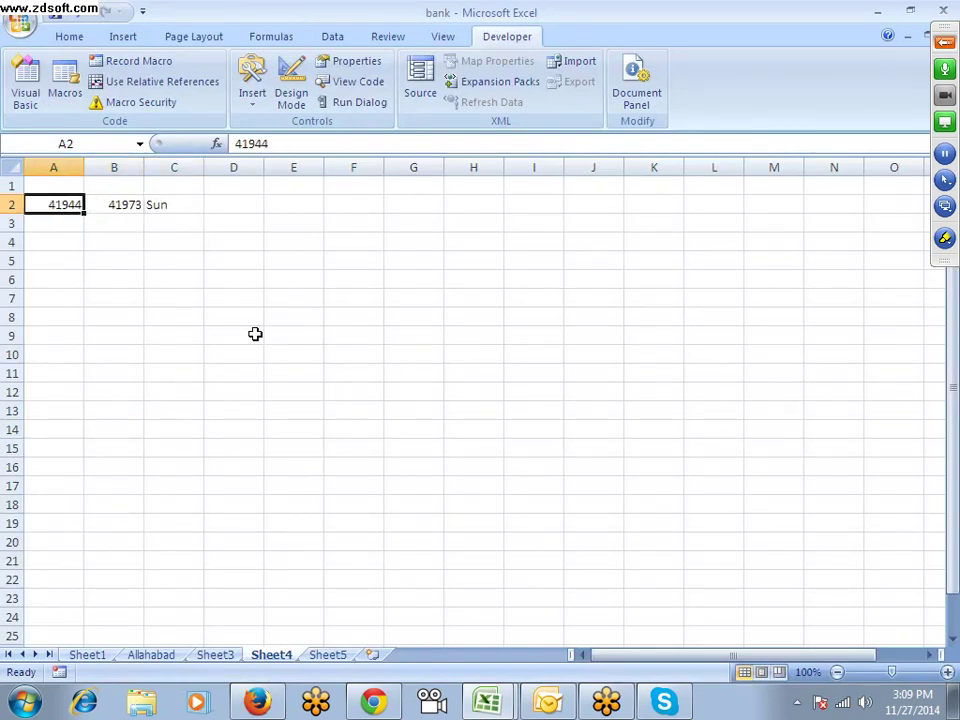
{"action": "key", "text": "Right"}
Inside CDay, begin the loop For i = s_Date To E_Date.
{"action": "key", "text": "alt+Tab"}
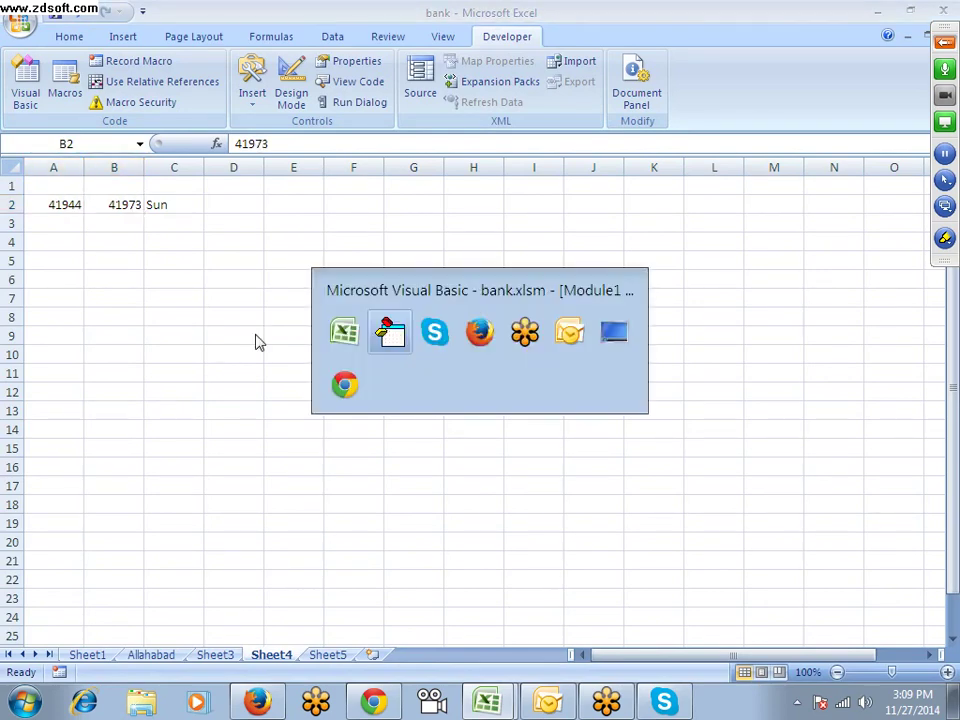
{"action": "key", "text": "Return"}
{"action": "key", "text": "Up"}
{"action": "type", "text": "fo"}
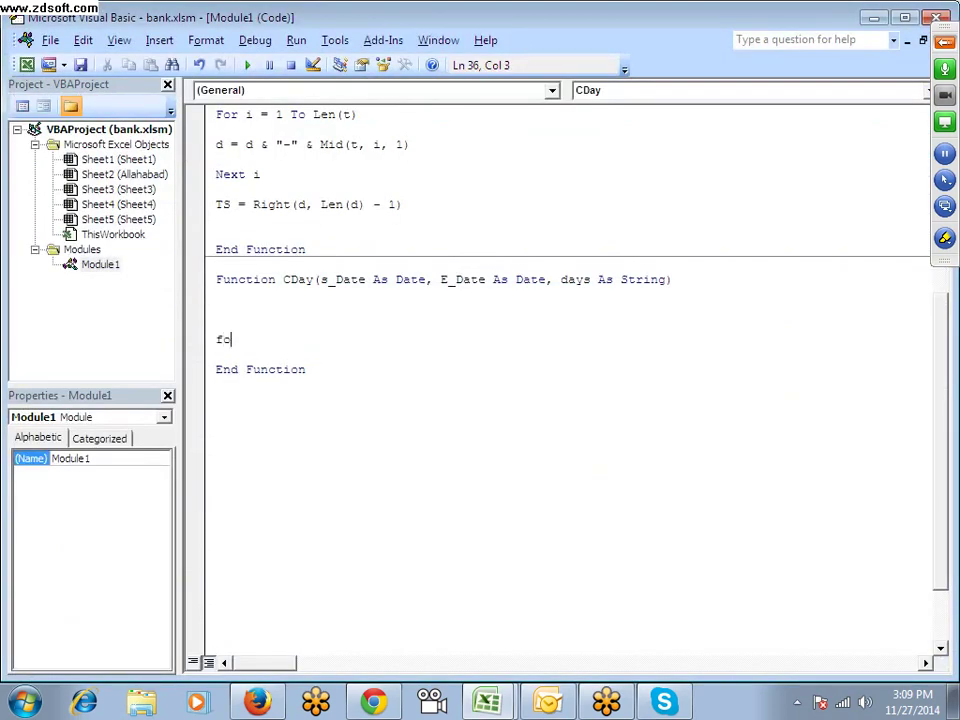
{"action": "type", "text": "r i = "}
{"action": "type", "text": "s_Date"}
{"action": "type", "text": " to E_"}
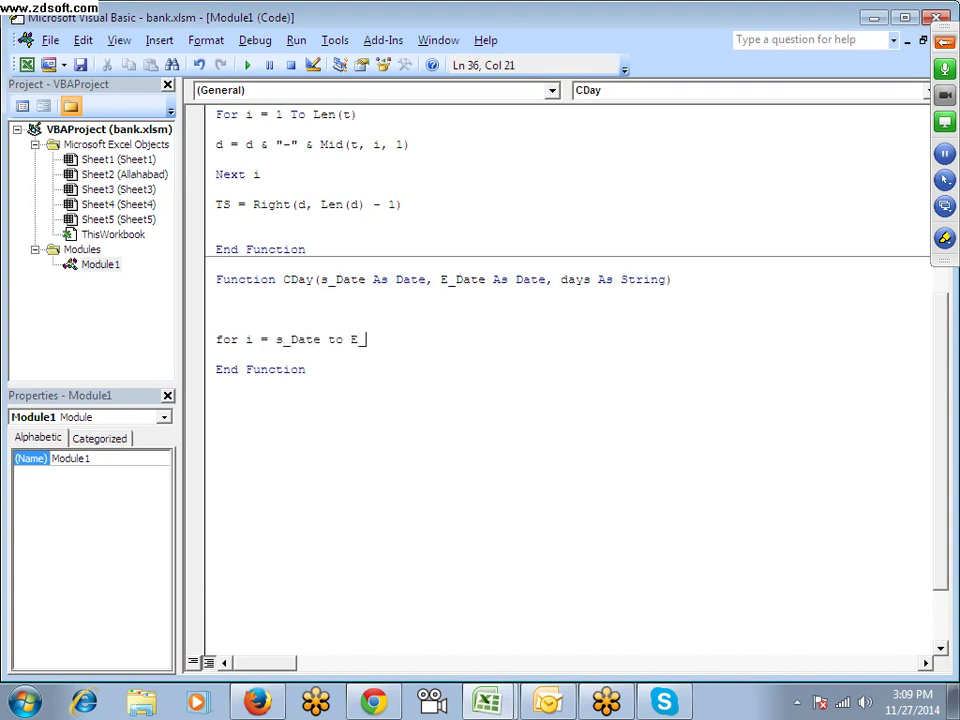
{"action": "type", "text": "Date"}
{"action": "key", "text": "Return"}
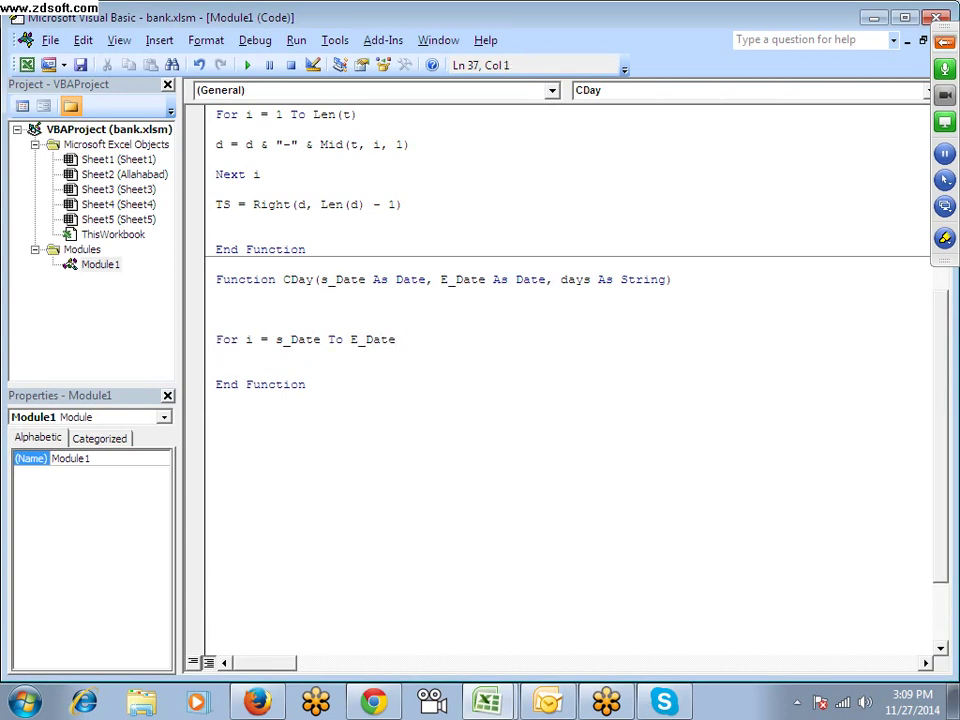
Reformat cell B2 back to a date so it shows 30-Nov-14.
{"action": "key", "text": "Return"}
{"action": "key", "text": "alt+F11"}
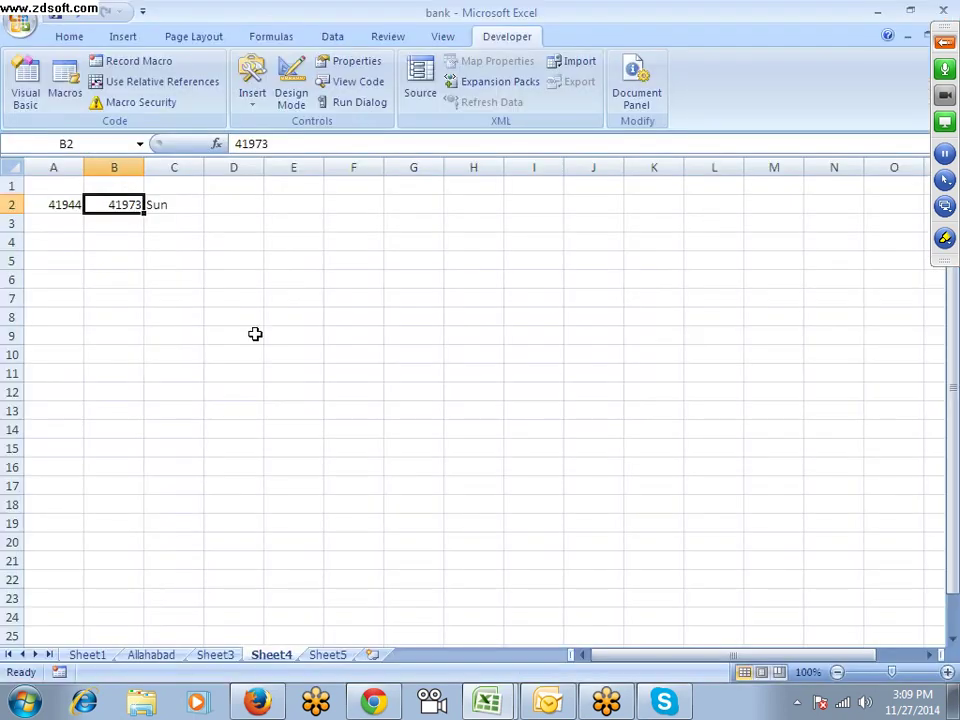
{"action": "key", "text": "ctrl+shift+3"}
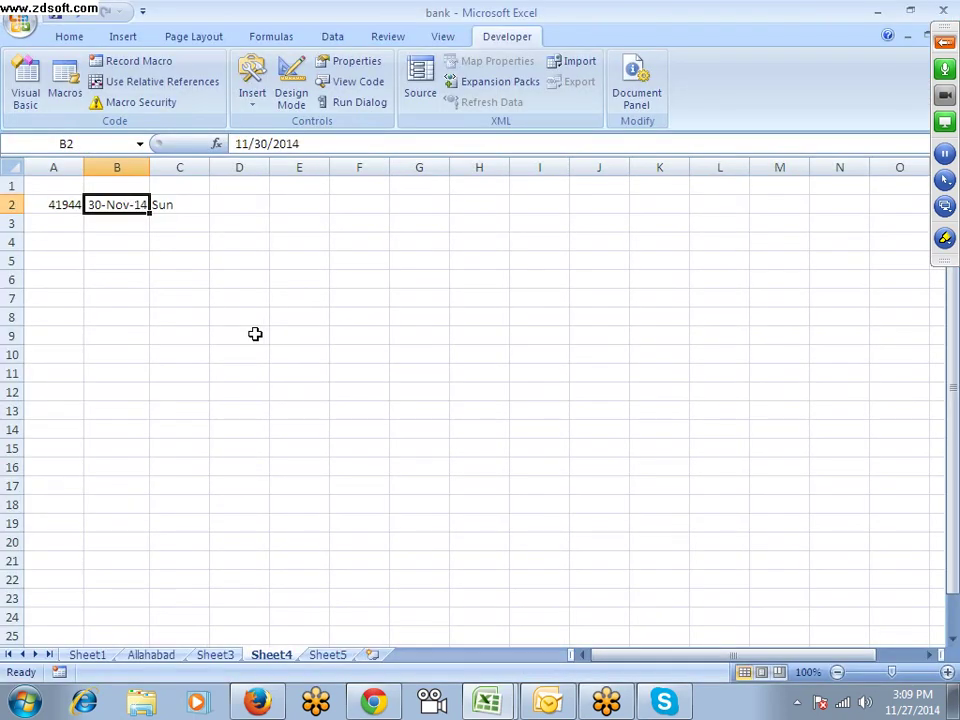
{"action": "key", "text": "Down"}
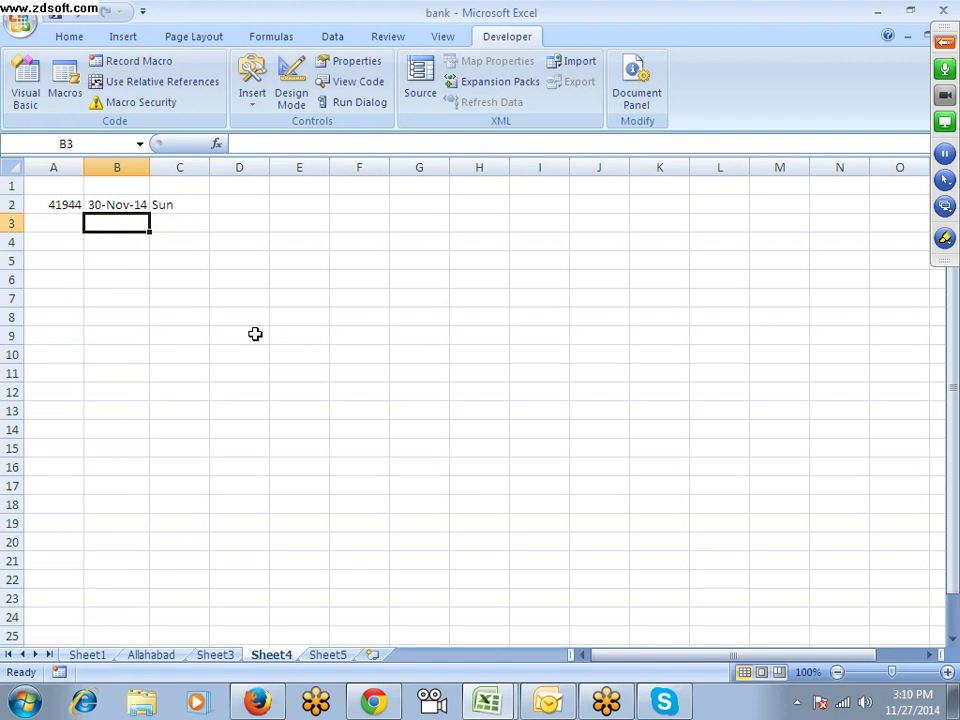
Enter =TEXT(B2,"DDD") in B3 to get the weekday Sun, then return to the code.
{"action": "type", "text": "=fo"}
{"action": "key", "text": "BackSpace"}
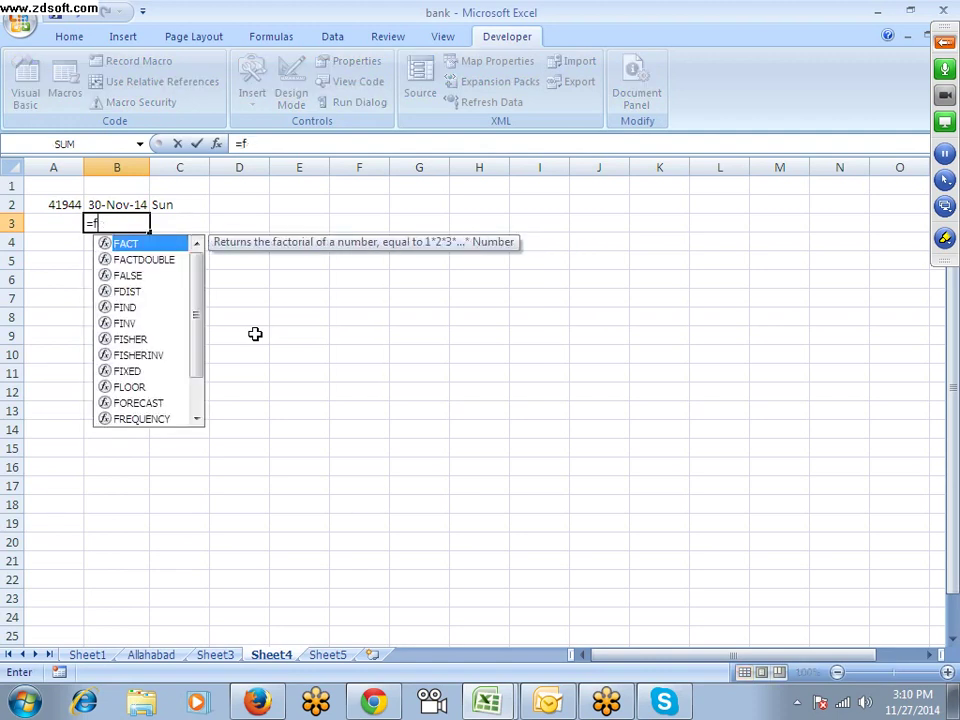
{"action": "key", "text": "BackSpace"}
{"action": "type", "text": "te"}
{"action": "key", "text": "Tab"}
{"action": "key", "text": "Up"}
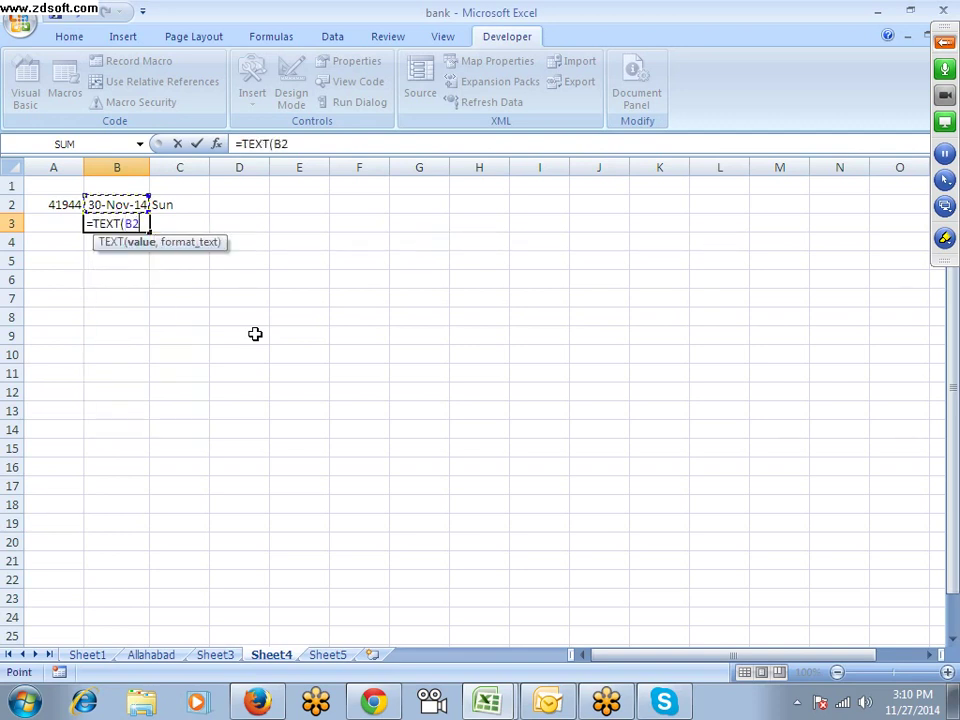
{"action": "type", "text": ",\""}
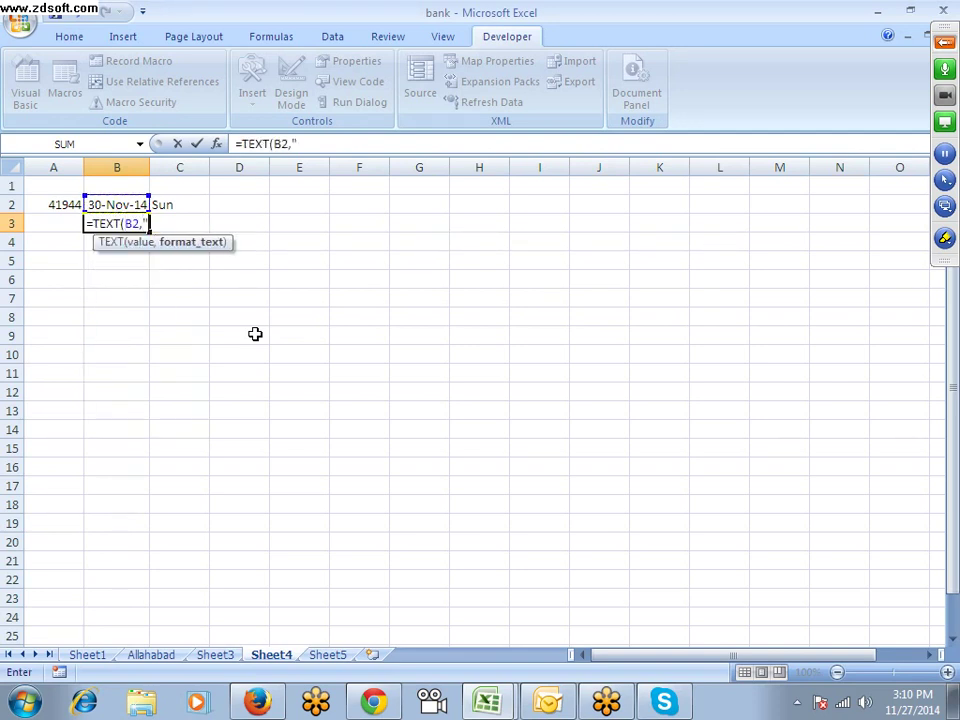
{"action": "type", "text": "D"}
{"action": "type", "text": "DD"}
{"action": "type", "text": "\""}
{"action": "key", "text": "Return"}
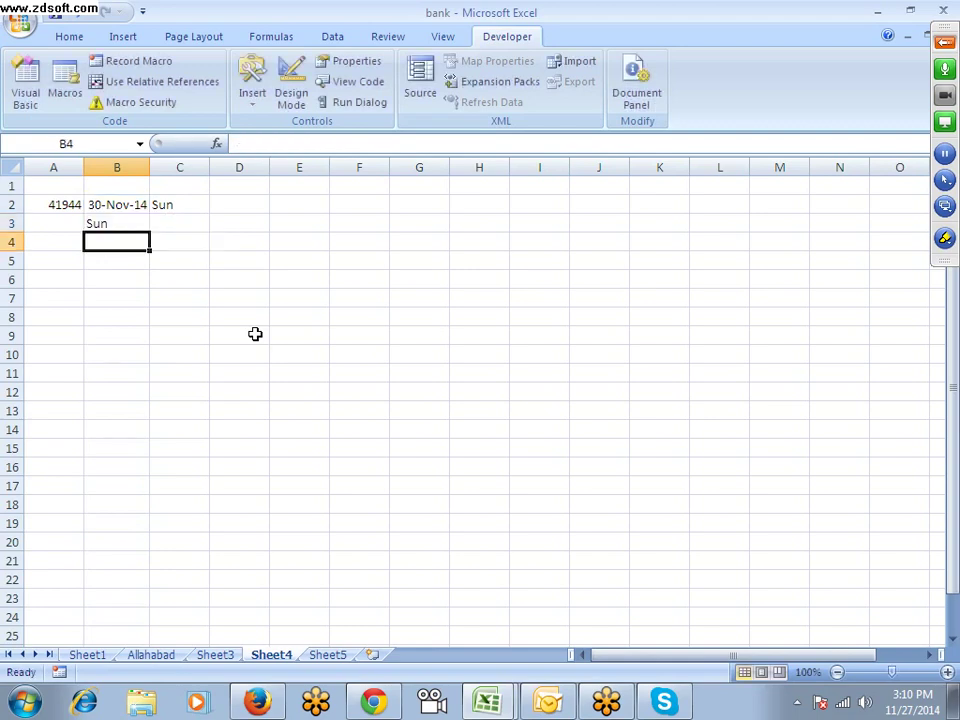
{"action": "key", "text": "Up"}
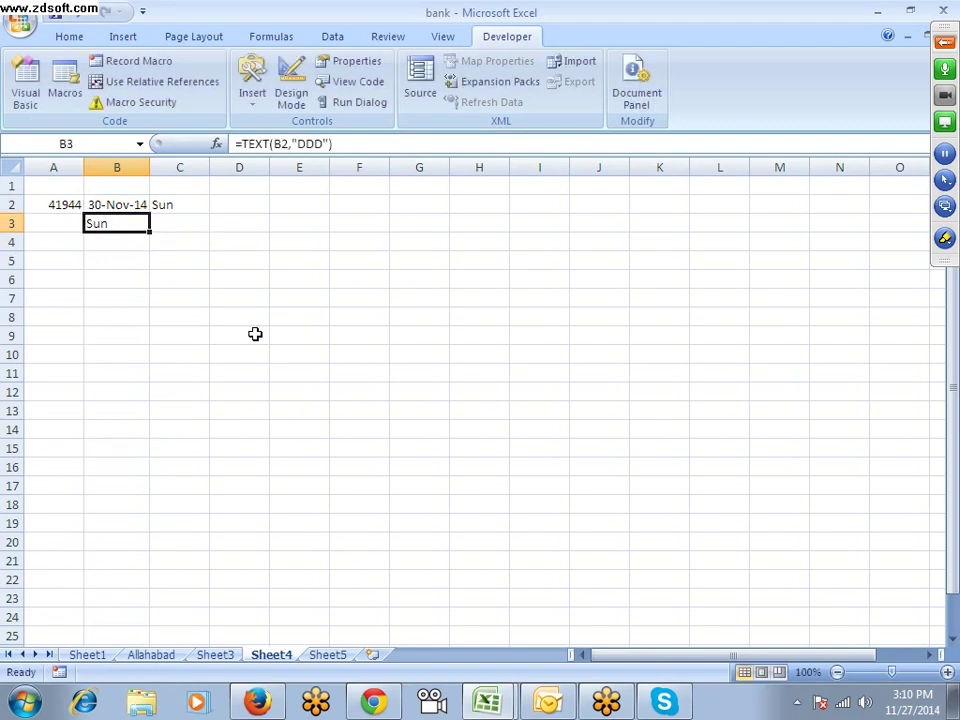
{"action": "key", "text": "alt+F11"}
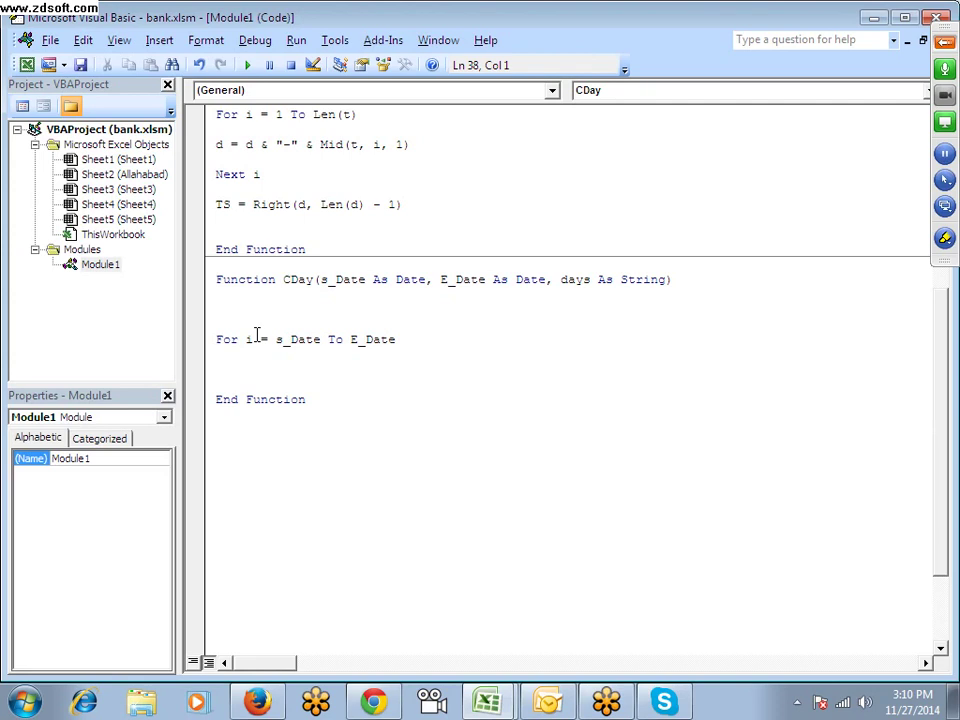
Inside the loop, add the line d = Format(i, "DDD").
{"action": "key", "text": "Up"}
{"action": "key", "text": "Return"}
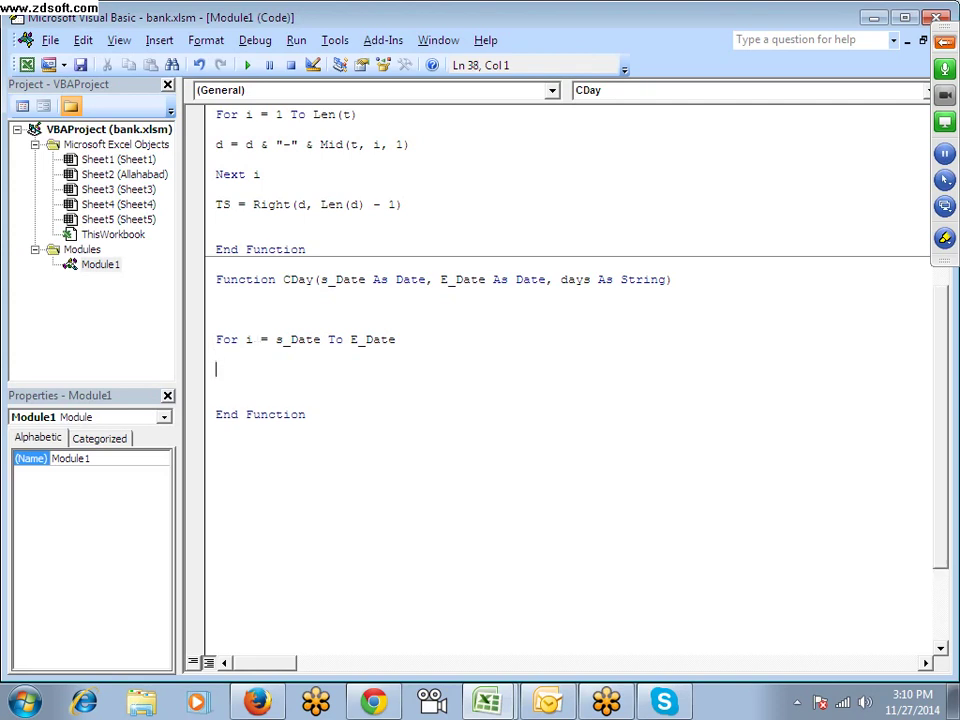
{"action": "left_click", "coordinate": [216, 354]}
{"action": "type", "text": "d="}
{"action": "type", "text": "f"}
{"action": "type", "text": "ormat"}
{"action": "type", "text": "(i,"}
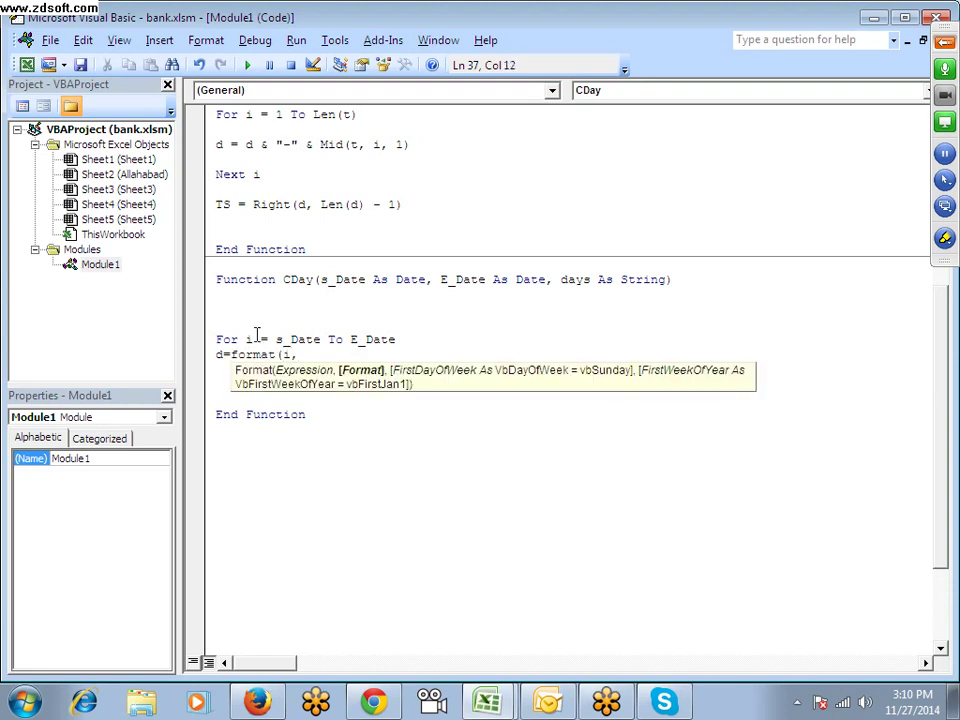
{"action": "type", "text": "\""}
{"action": "type", "text": "DDD\")"}
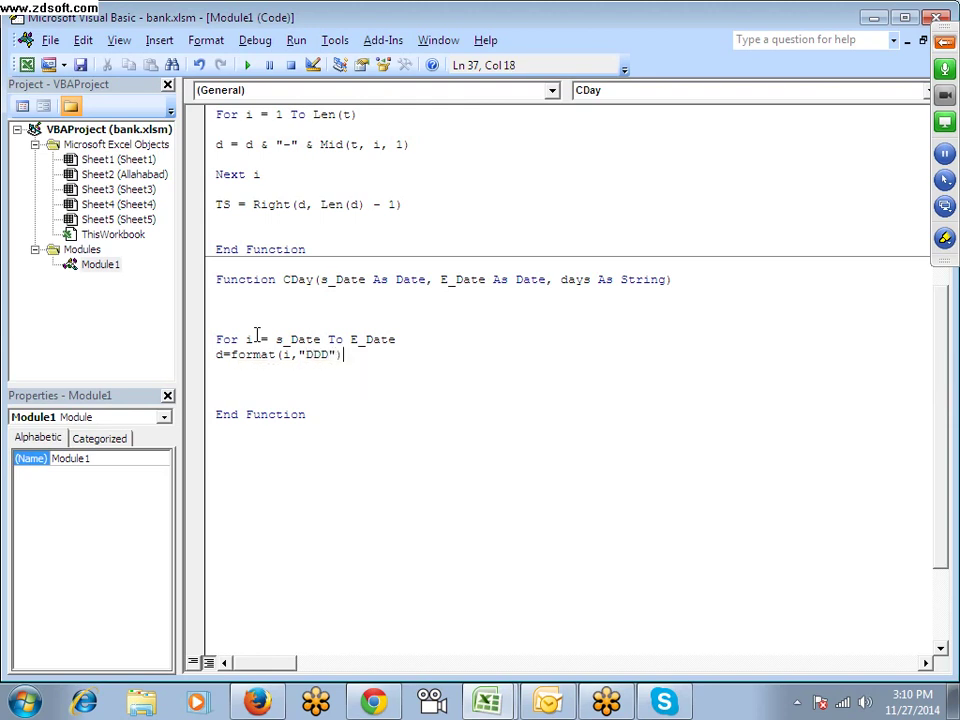
{"action": "key", "text": "Return"}
{"action": "key", "text": "Return"}
Add If UCase(d) = UCase(days) Then with CDay = CDay + 1 inside it.
{"action": "type", "text": "i"}
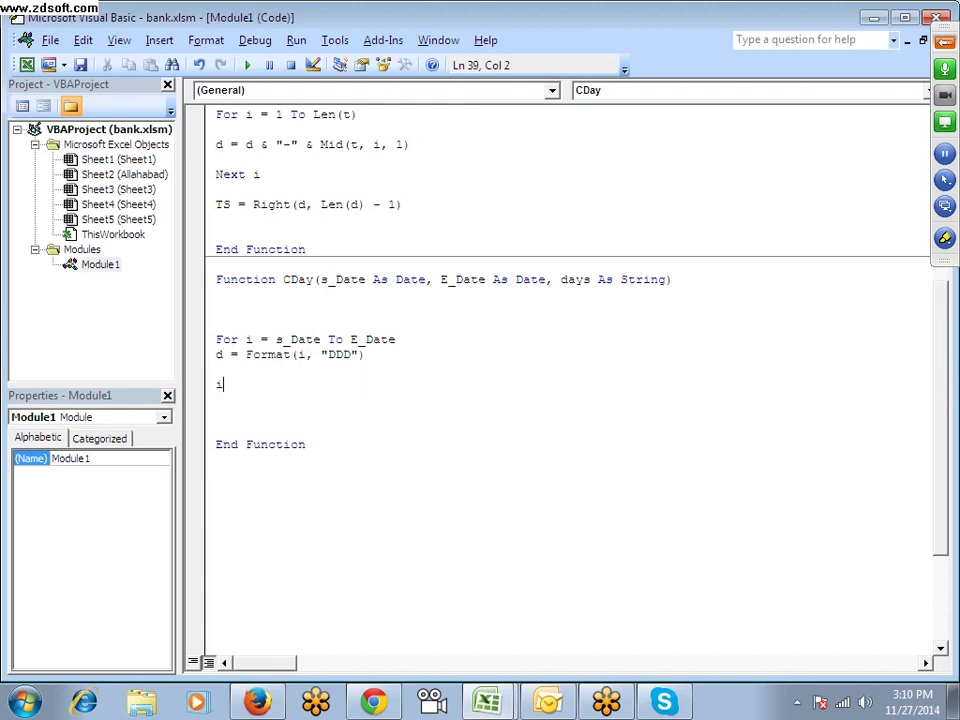
{"action": "type", "text": "f d"}
{"action": "key", "text": "BackSpace"}
{"action": "type", "text": "ucase"}
{"action": "type", "text": "(d)"}
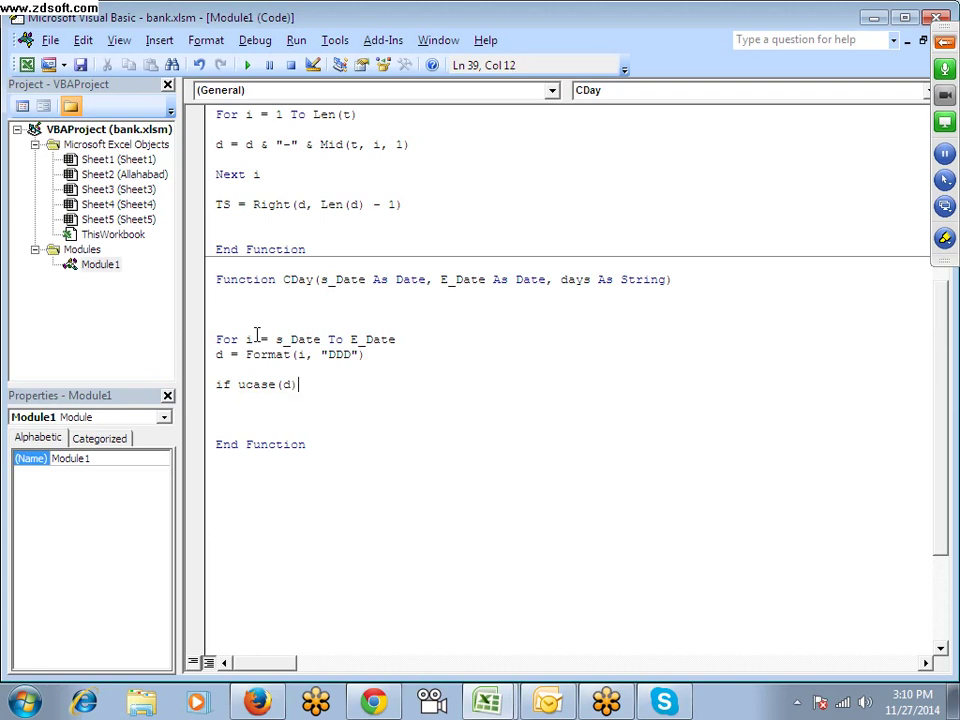
{"action": "type", "text": "=uc"}
{"action": "type", "text": "se("}
{"action": "type", "text": "daus"}
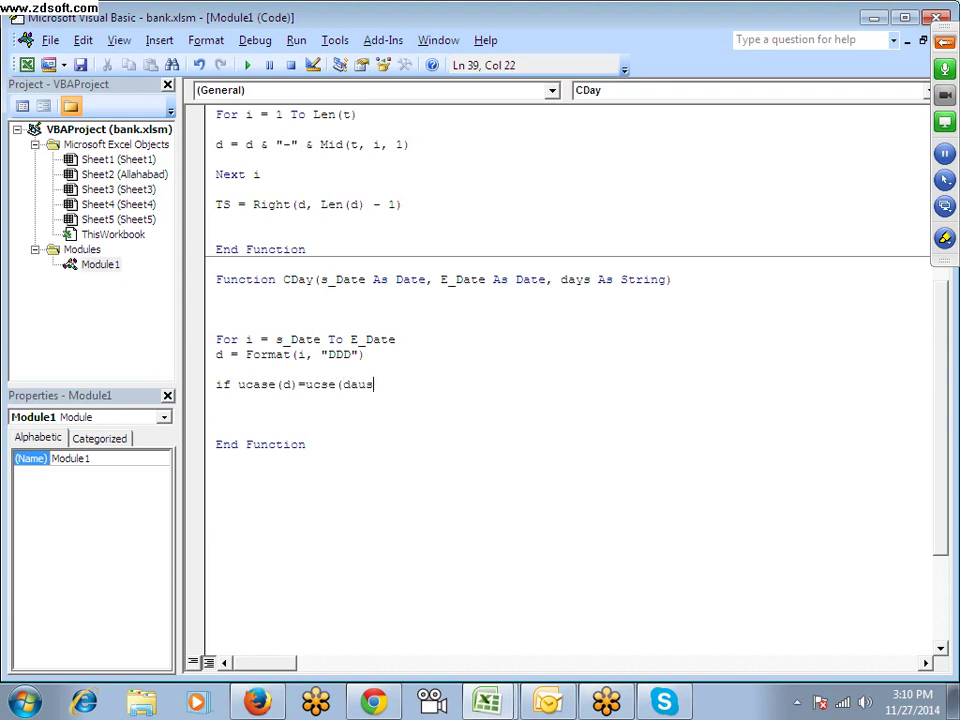
{"action": "key", "text": "BackSpace"}
{"action": "key", "text": "BackSpace"}
{"action": "type", "text": "ys"}
{"action": "type", "text": ")"}
{"action": "type", "text": " then"}
{"action": "key", "text": "Return"}
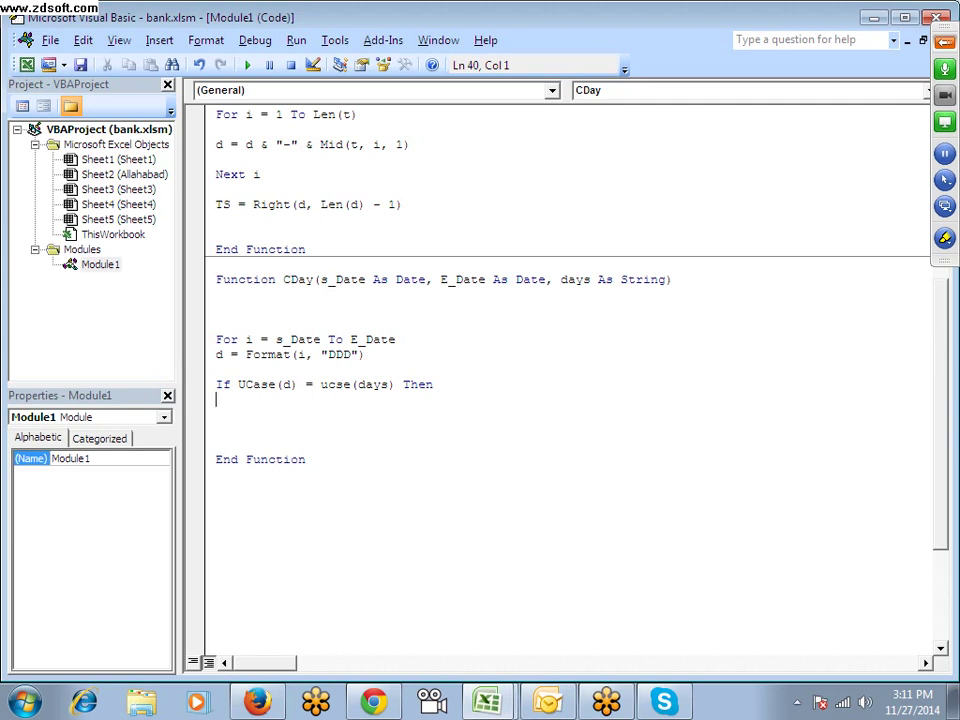
{"action": "type", "text": "cday"}
{"action": "type", "text": "=c"}
{"action": "type", "text": "day+"}
{"action": "type", "text": "1"}
{"action": "key", "text": "Return"}
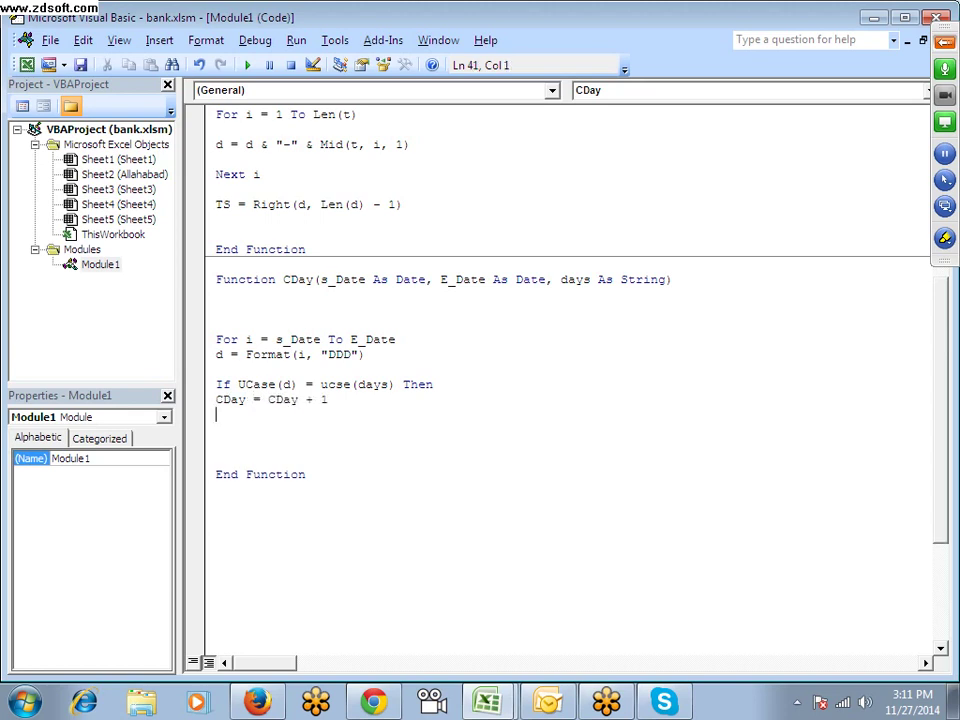
Close the block with End If and end the loop with Next i.
{"action": "type", "text": "end if"}
{"action": "key", "text": "Return"}
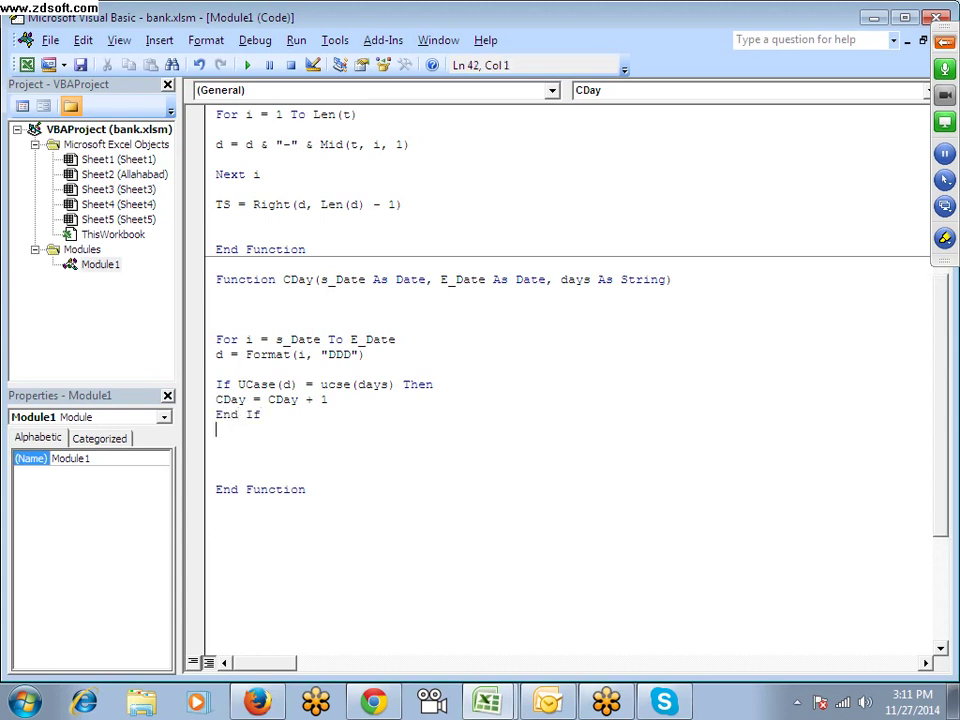
{"action": "key", "text": "Return"}
{"action": "type", "text": "nex"}
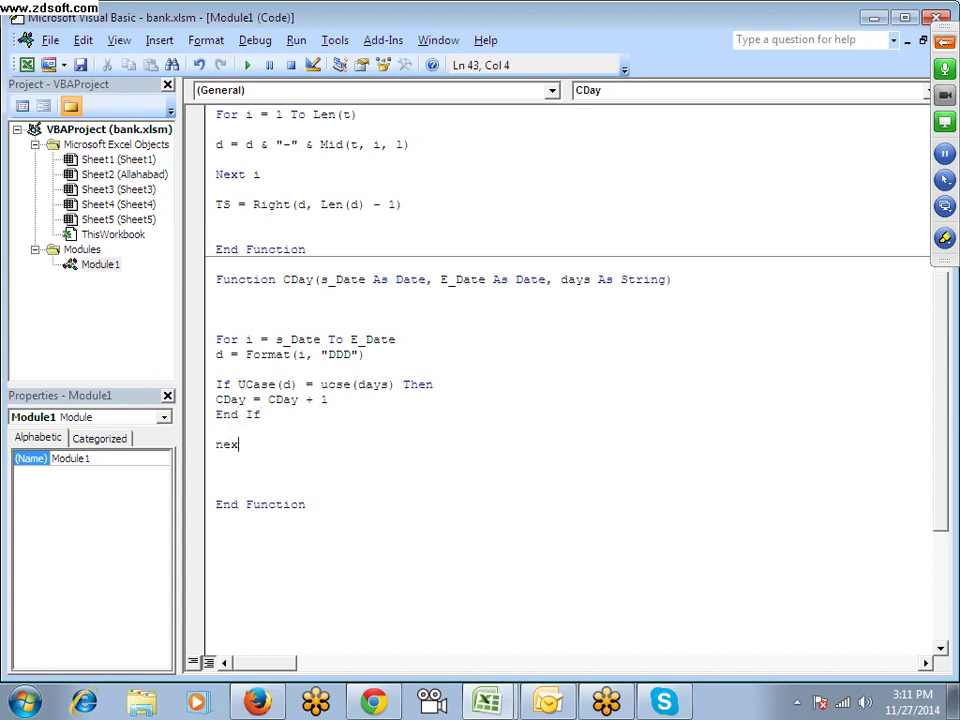
{"action": "type", "text": "t i"}
{"action": "left_click", "coordinate": [216, 429]}
Enter the formula =CDay(A2,B2,C2) in cell B4.
{"action": "key", "text": "alt+F11"}
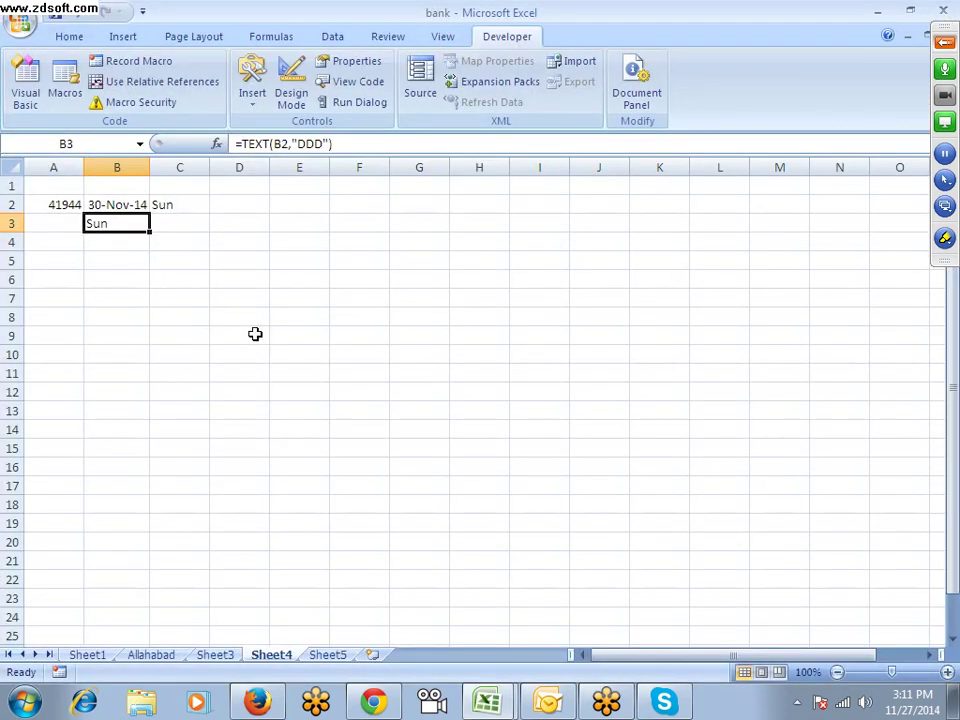
{"action": "key", "text": "Return"}
{"action": "type", "text": "=c"}
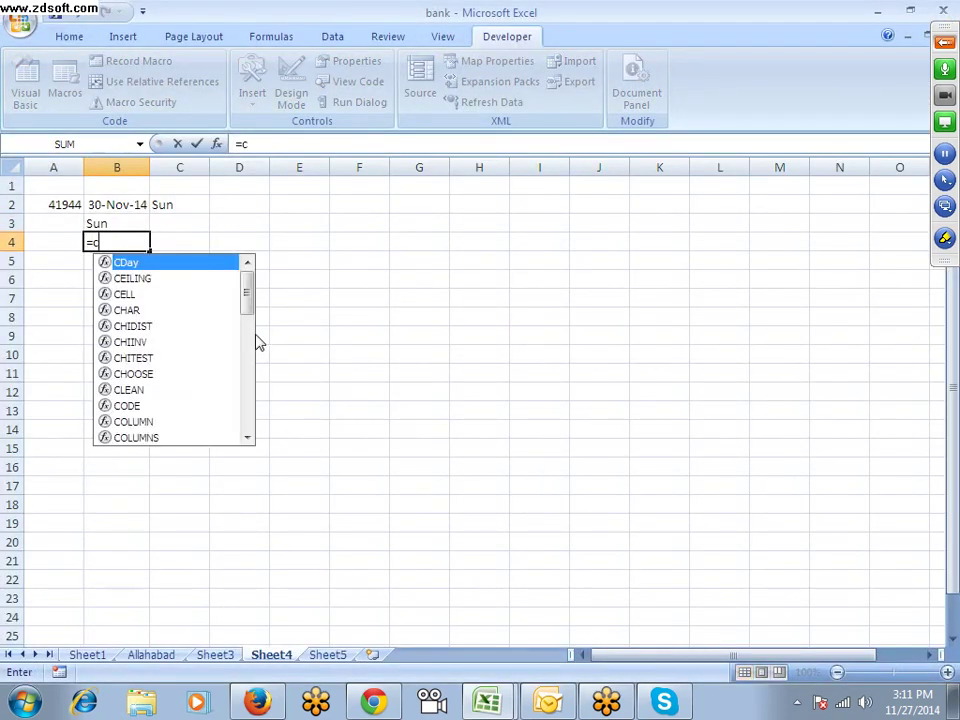
{"action": "type", "text": "d"}
{"action": "key", "text": "Tab"}
{"action": "key", "text": "Left"}
{"action": "key", "text": "Up"}
{"action": "key", "text": "Up"}
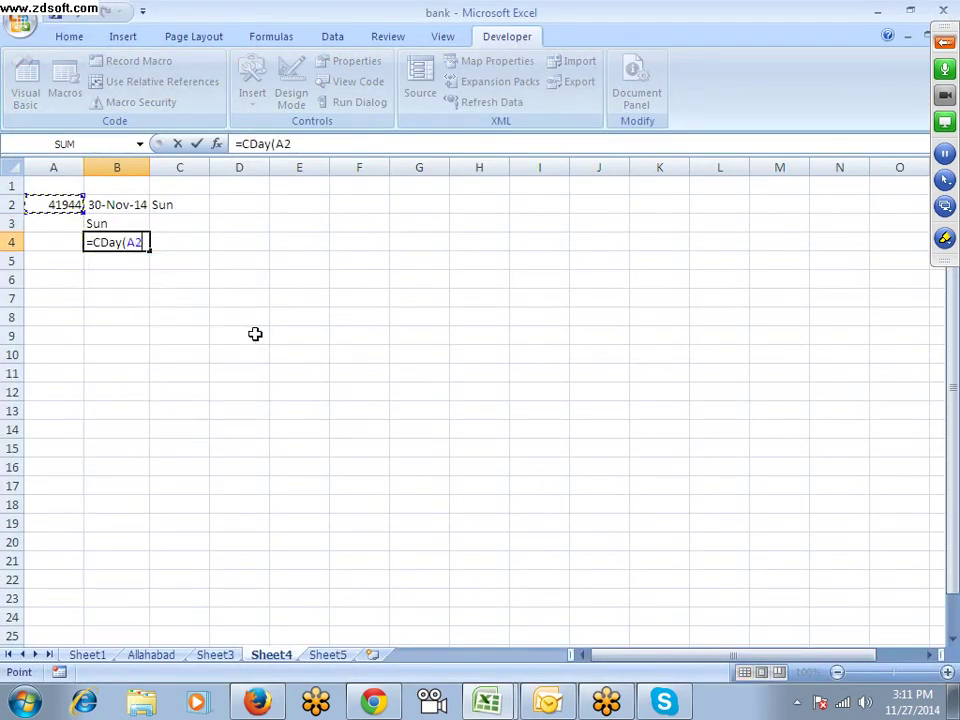
{"action": "type", "text": ","}
{"action": "key", "text": "Up"}
{"action": "key", "text": "Up"}
{"action": "type", "text": ","}
{"action": "key", "text": "Right"}
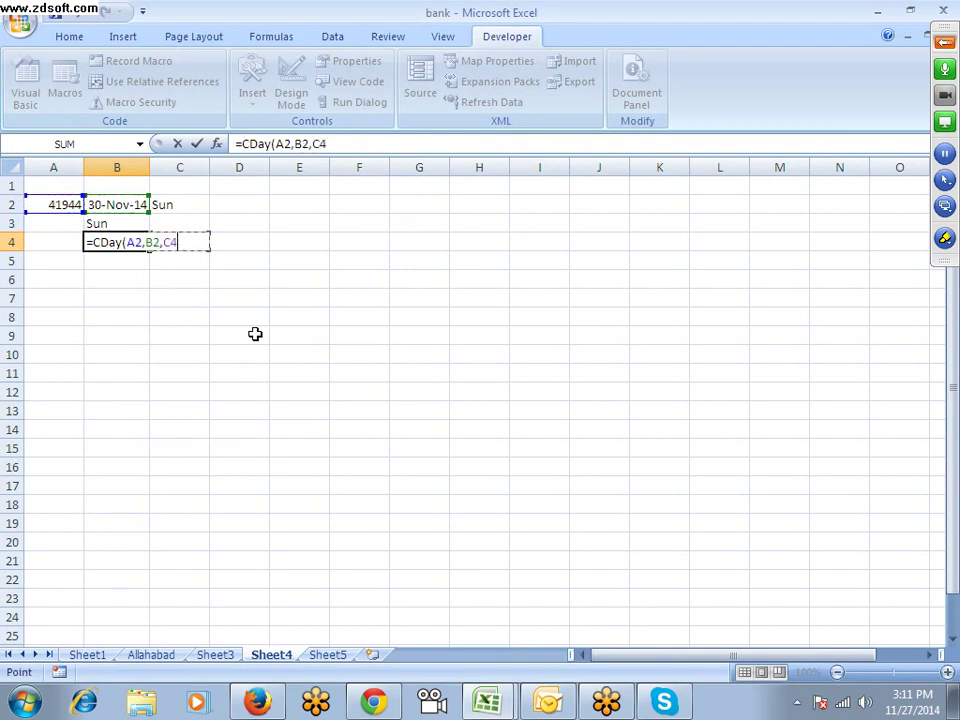
{"action": "key", "text": "Up"}
{"action": "key", "text": "Up"}
{"action": "key", "text": "Return"}
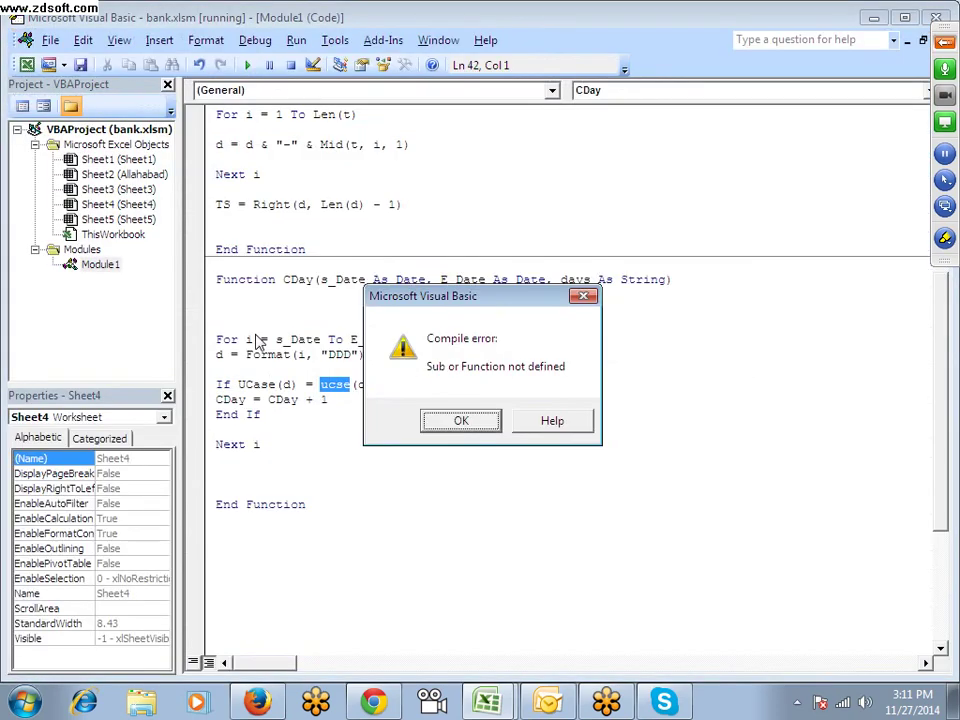
Dismiss the compile error, correct ucse to UCase, and reset the halted code.
{"action": "key", "text": "Return"}
{"action": "key", "text": "Left"}
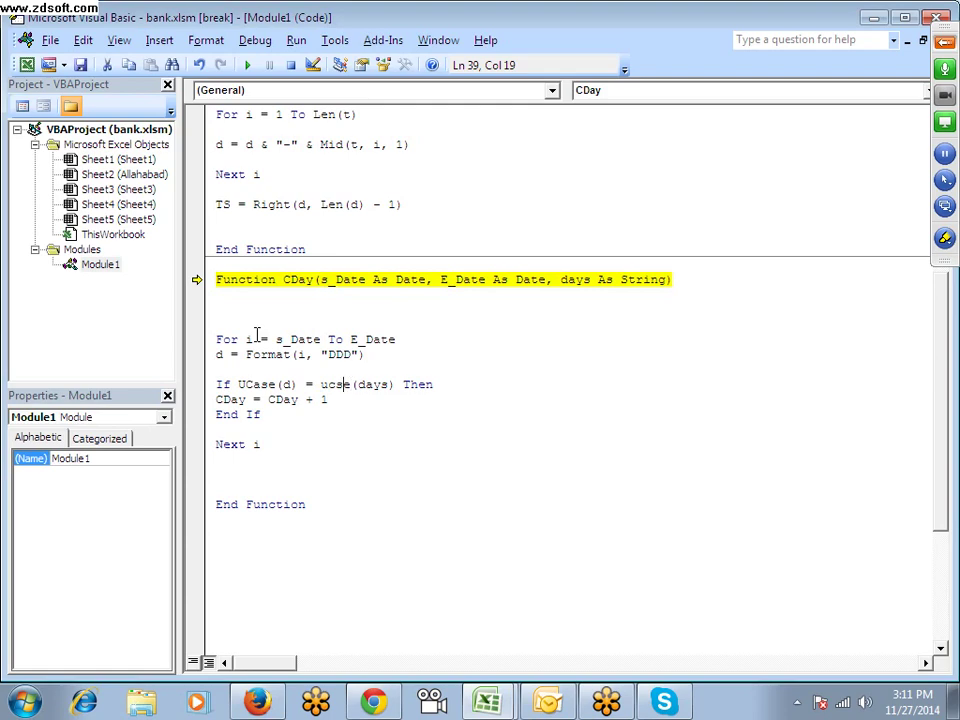
{"action": "key", "text": "Left"}
{"action": "type", "text": "a"}
{"action": "left_click", "coordinate": [328, 399]}
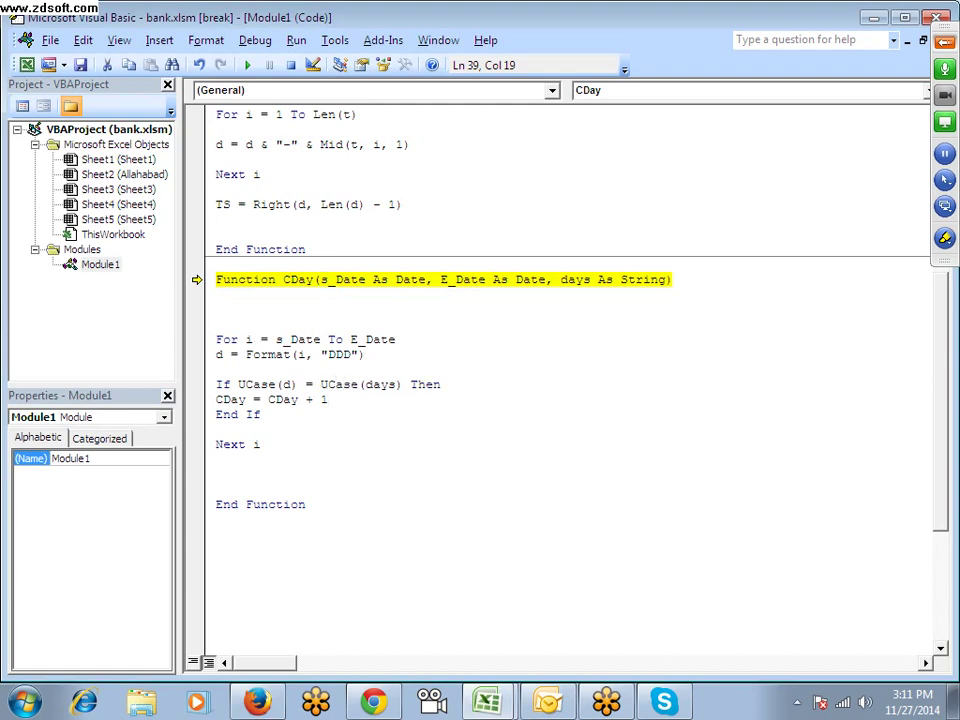
{"action": "key", "text": "alt+Tab"}
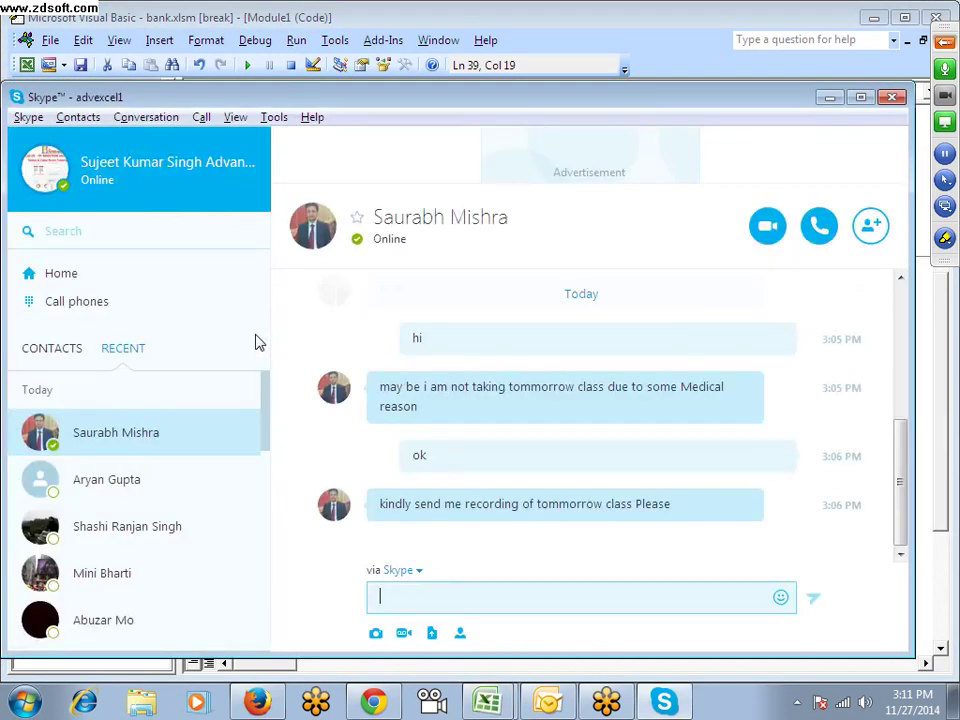
{"action": "key", "text": "alt+Tab"}
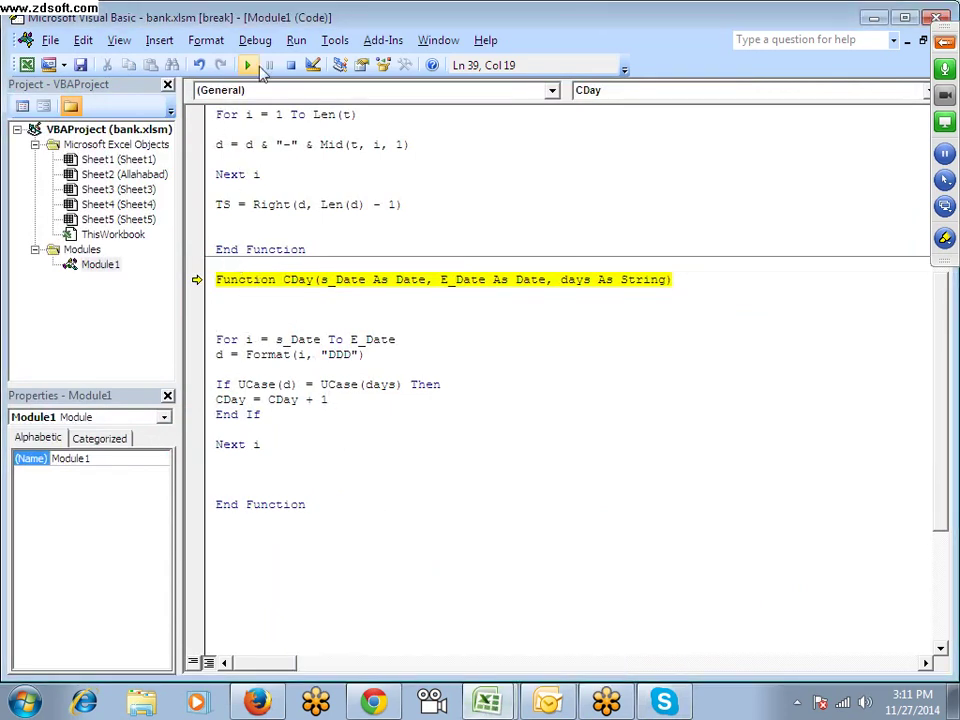
{"action": "left_click", "coordinate": [247, 65]}
Review the sheet's dates and B4's CDay formula against the November 2014 calendar.
{"action": "mouse_move", "coordinate": [487, 700]}
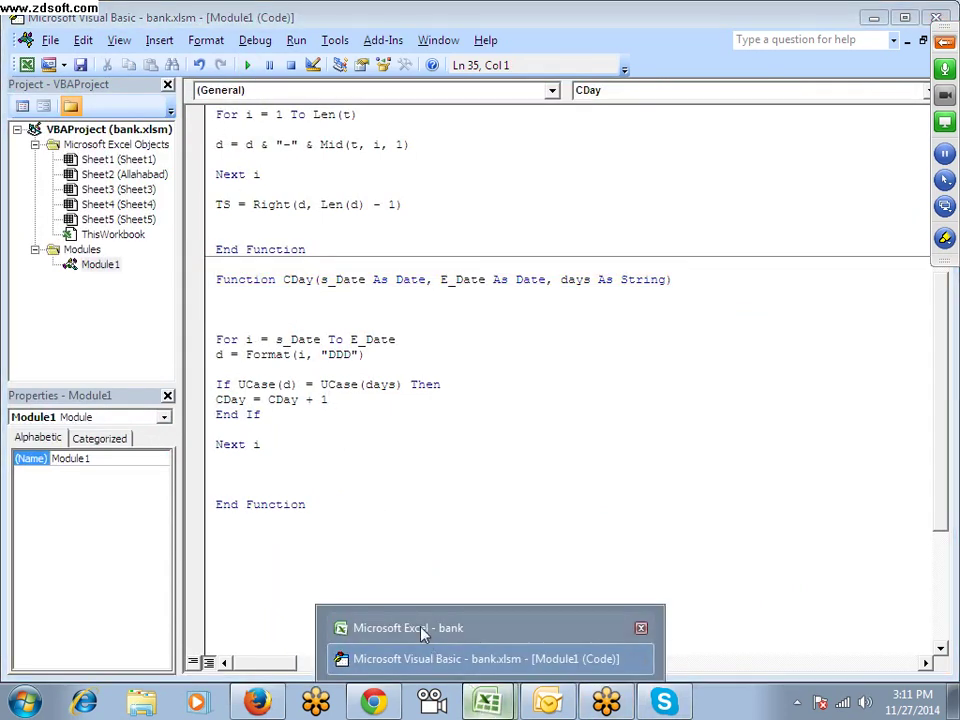
{"action": "left_click", "coordinate": [420, 626]}
{"action": "key", "text": "Up"}
{"action": "key", "text": "Up"}
{"action": "key", "text": "Up"}
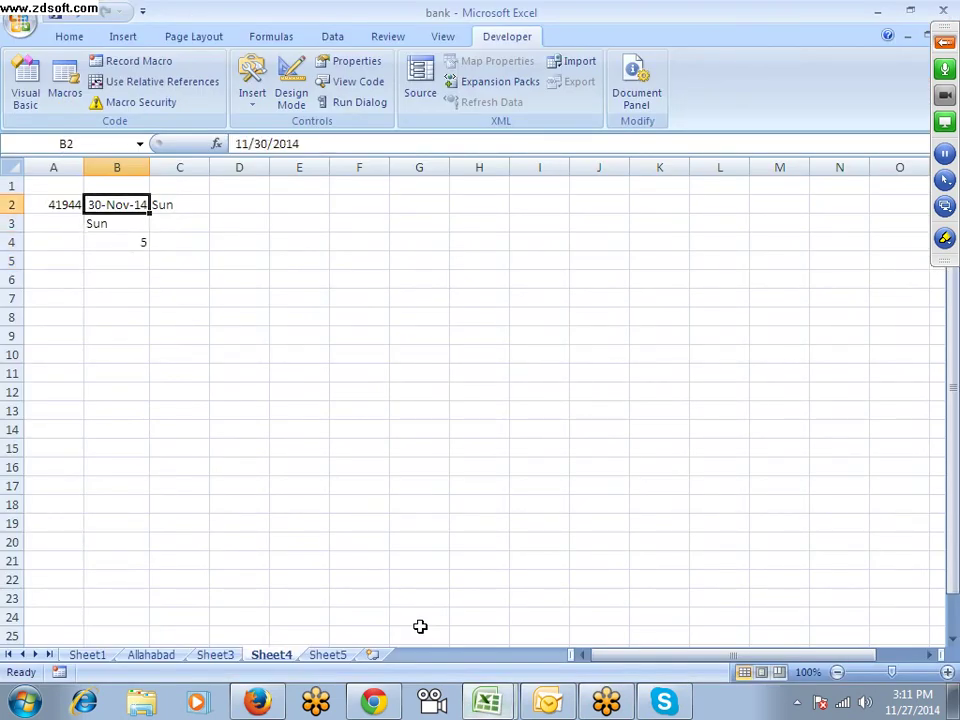
{"action": "key", "text": "Right"}
{"action": "key", "text": "Down"}
{"action": "key", "text": "Left"}
{"action": "key", "text": "Down"}
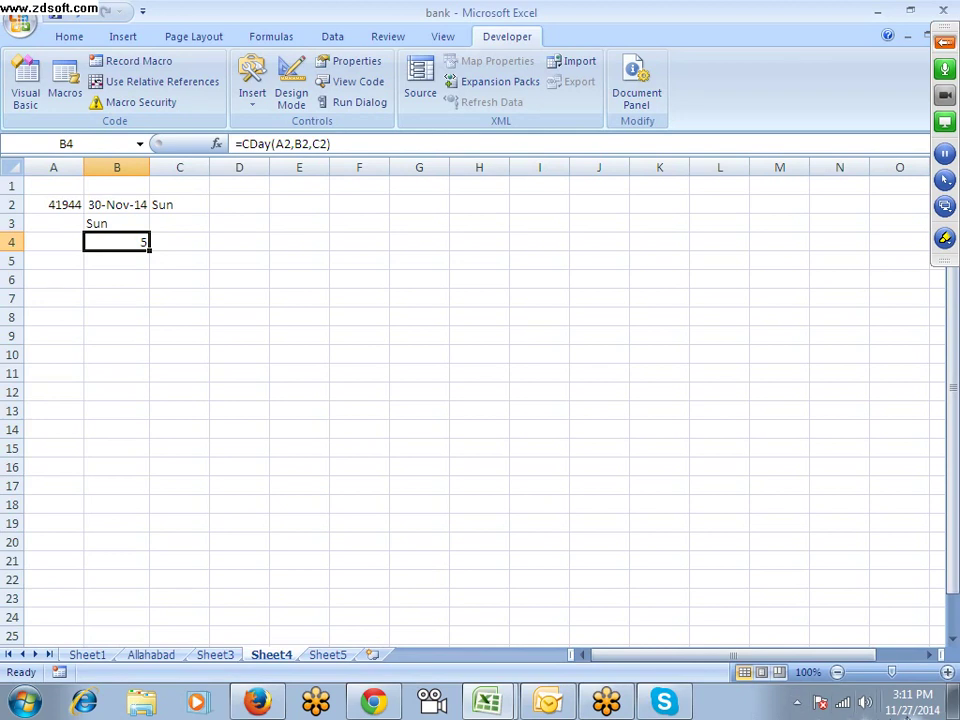
{"action": "left_click", "coordinate": [912, 708]}
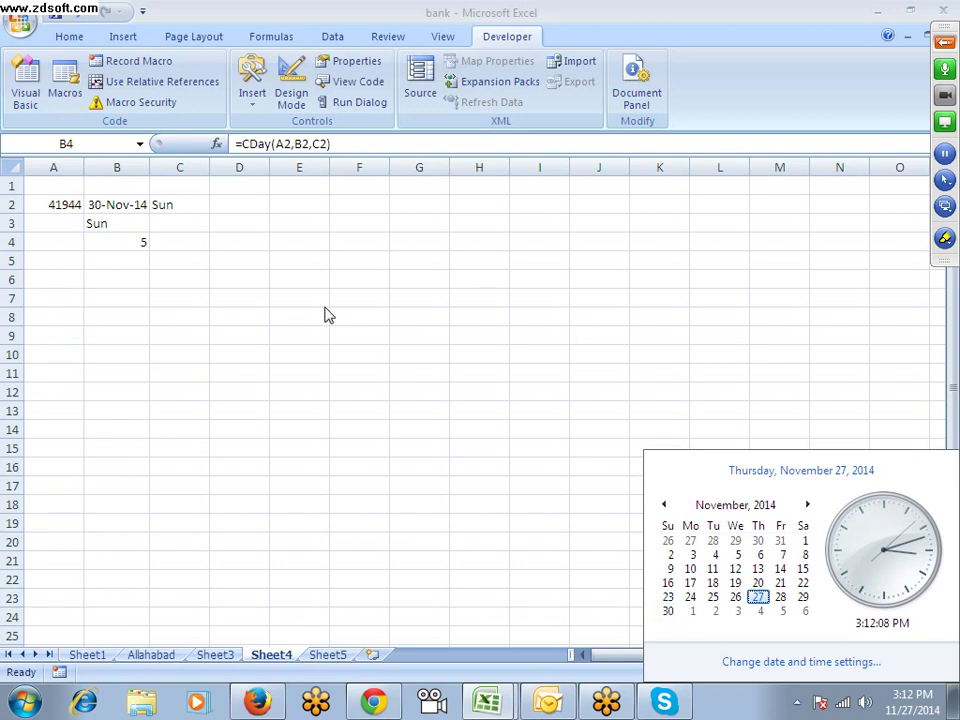
Re-enter B4's formula so it recalculates to 5 Sundays, then return to the module code.
{"action": "double_click", "coordinate": [140, 242]}
{"action": "key", "text": "Return"}
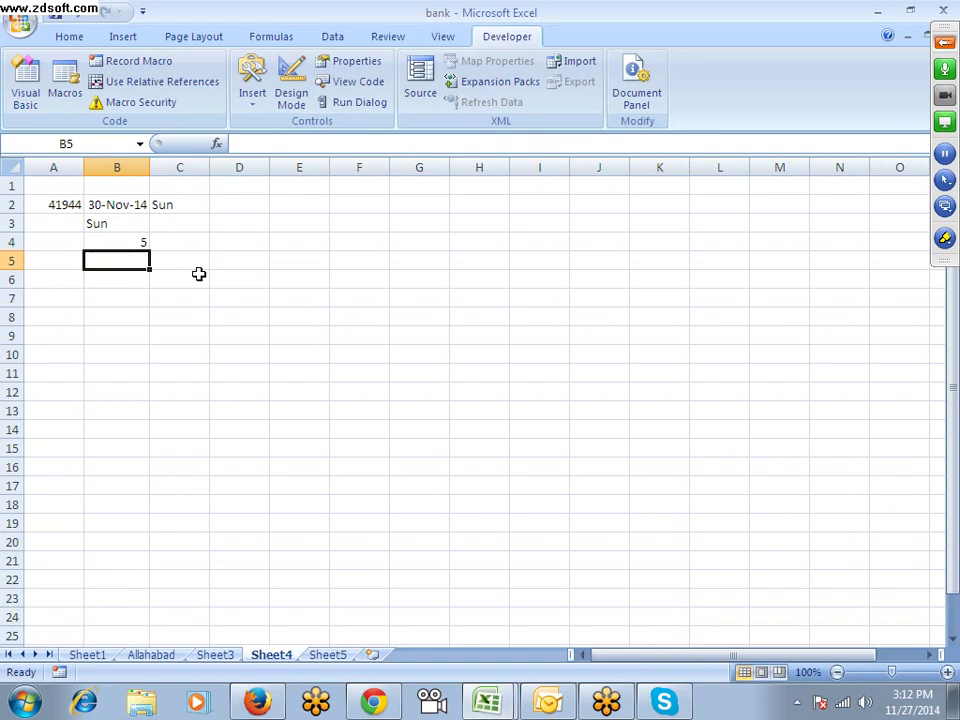
{"action": "key", "text": "alt+Tab"}
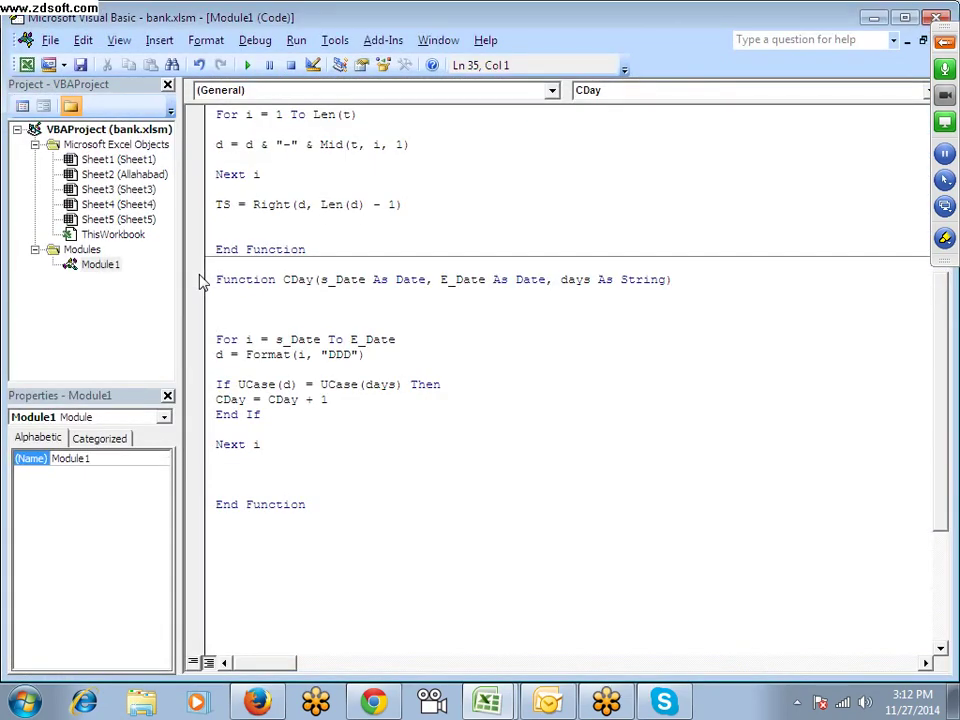
{"action": "key", "text": "Up"}
{"action": "key", "text": "Up"}
{"action": "key", "text": "Up"}
{"action": "key", "text": "Up"}
{"action": "key", "text": "Up"}
{"action": "key", "text": "Up"}
{"action": "key", "text": "Up"}
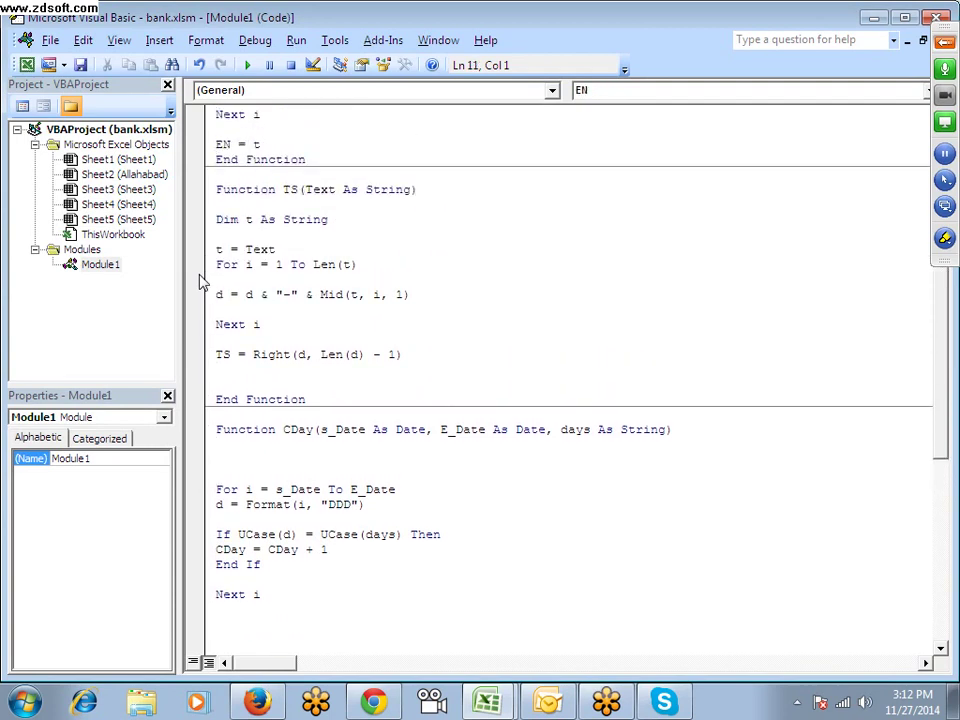
{"action": "key", "text": "Up"}
{"action": "key", "text": "Up"}
{"action": "key", "text": "Up"}
{"action": "key", "text": "Up"}
{"action": "key", "text": "Up"}
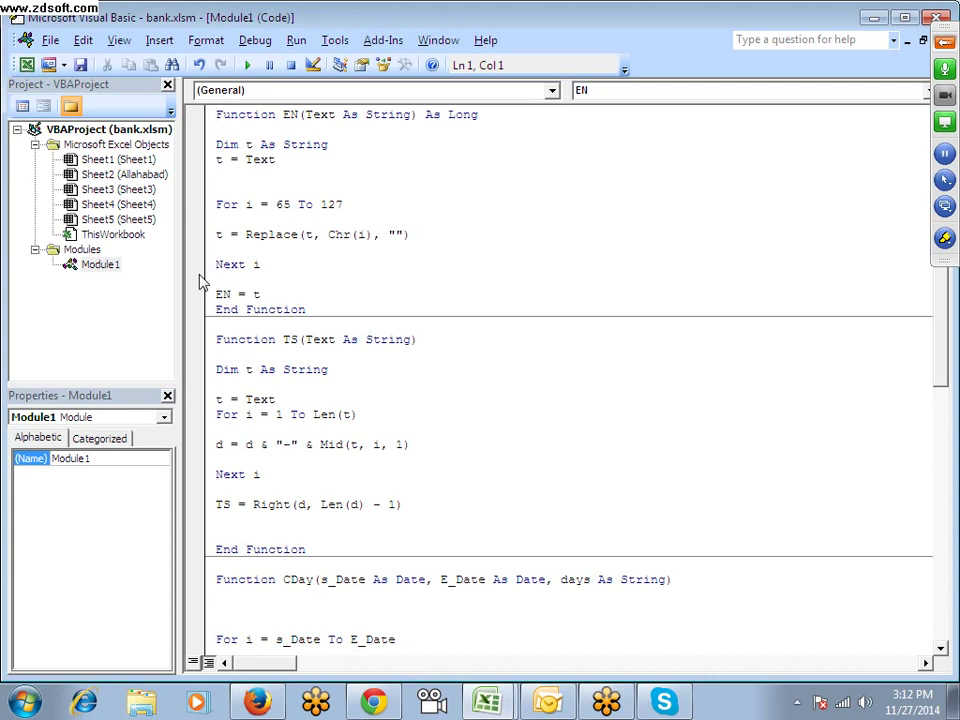
{"action": "left_click", "coordinate": [243, 708]}
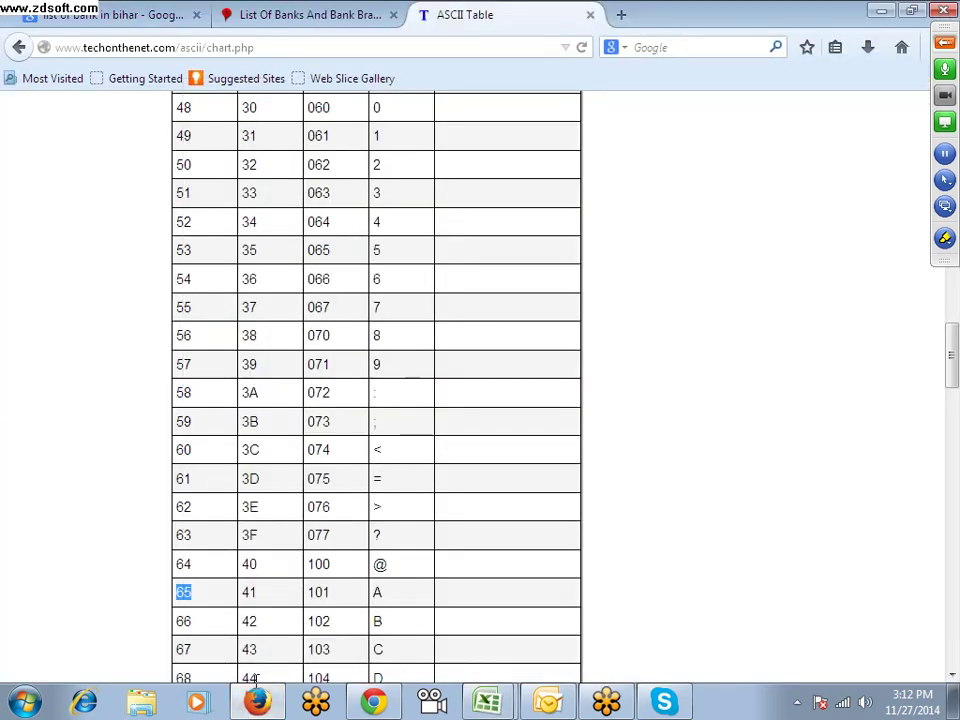
{"action": "left_click", "coordinate": [485, 705]}
{"action": "mouse_move", "coordinate": [482, 707]}
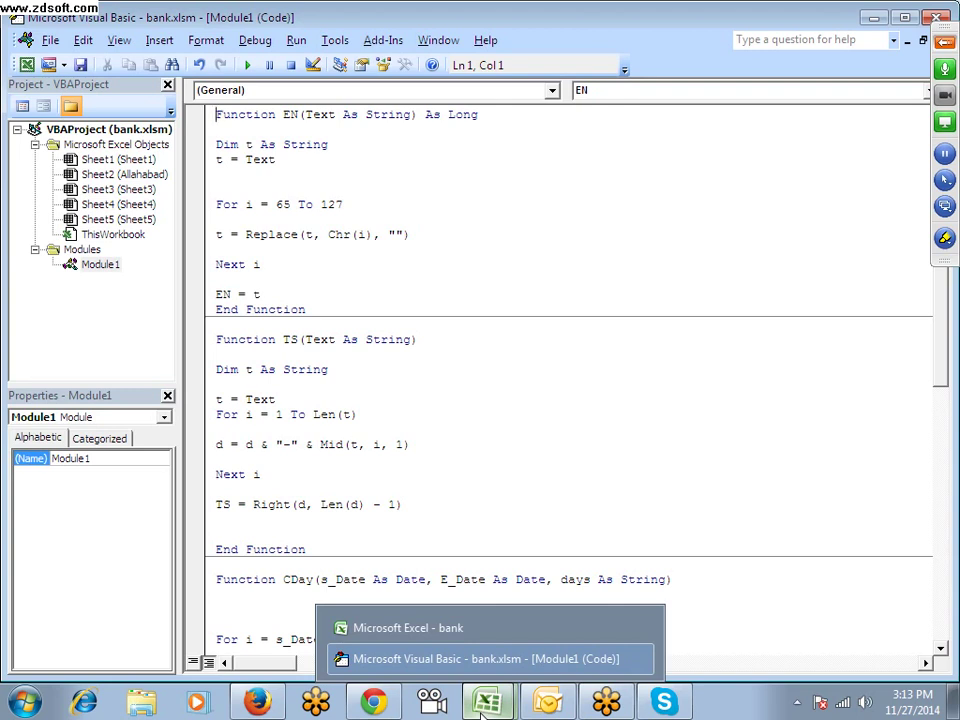
Insert Module2 with a Sub rr that sets d = InputBox("Enter your Name").
{"action": "left_click", "coordinate": [289, 397]}
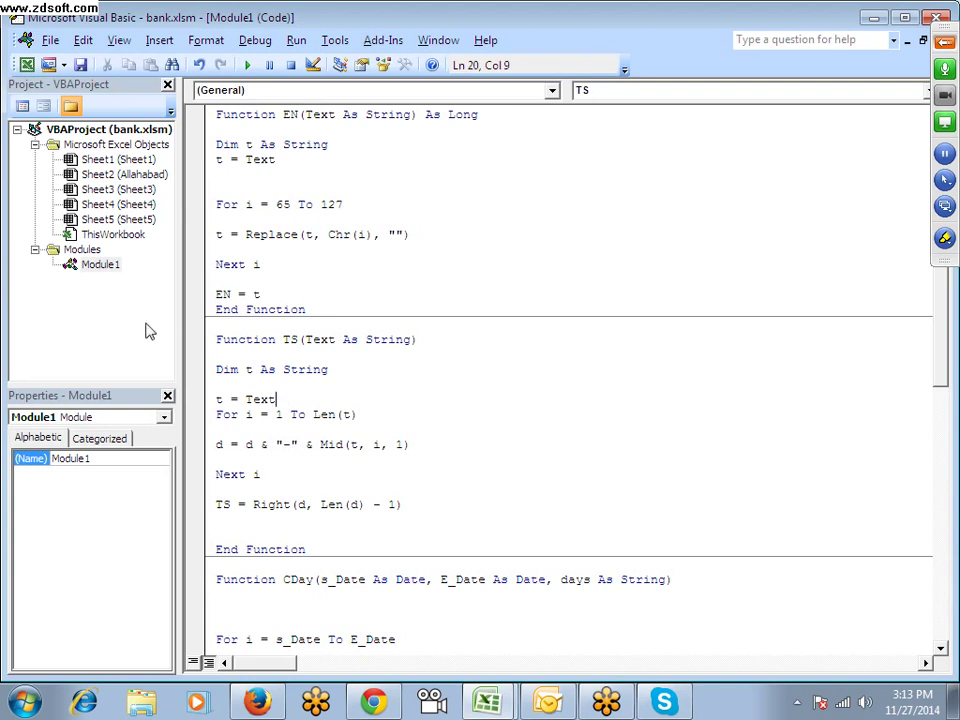
{"action": "left_click", "coordinate": [159, 40]}
{"action": "left_click", "coordinate": [172, 102]}
{"action": "type", "text": "su"}
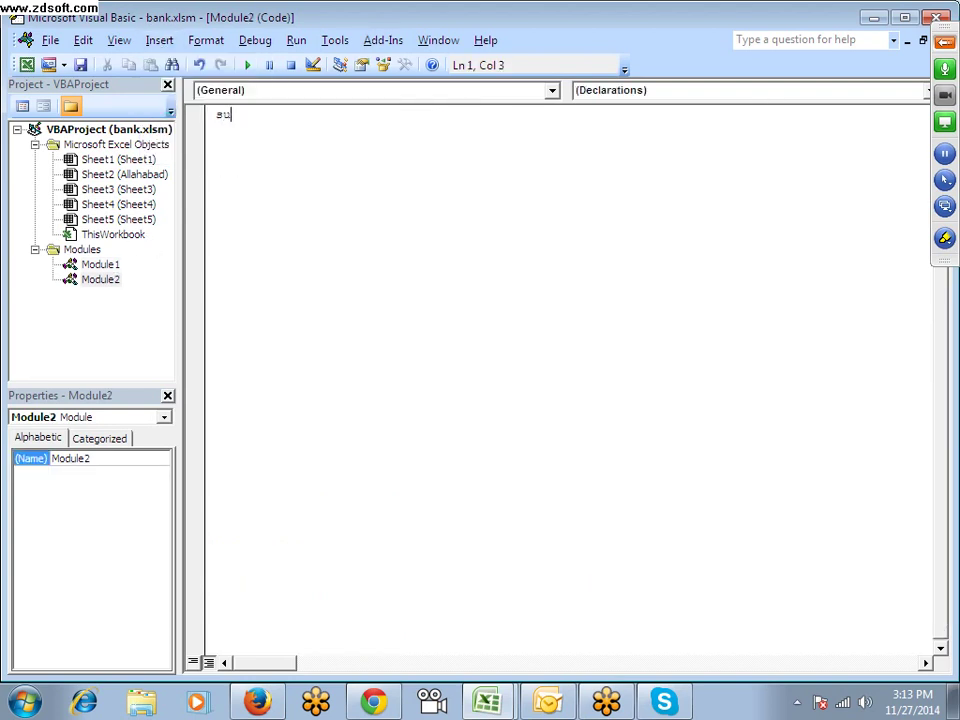
{"action": "type", "text": "b rr()"}
{"action": "key", "text": "Return"}
{"action": "key", "text": "Return"}
{"action": "key", "text": "Return"}
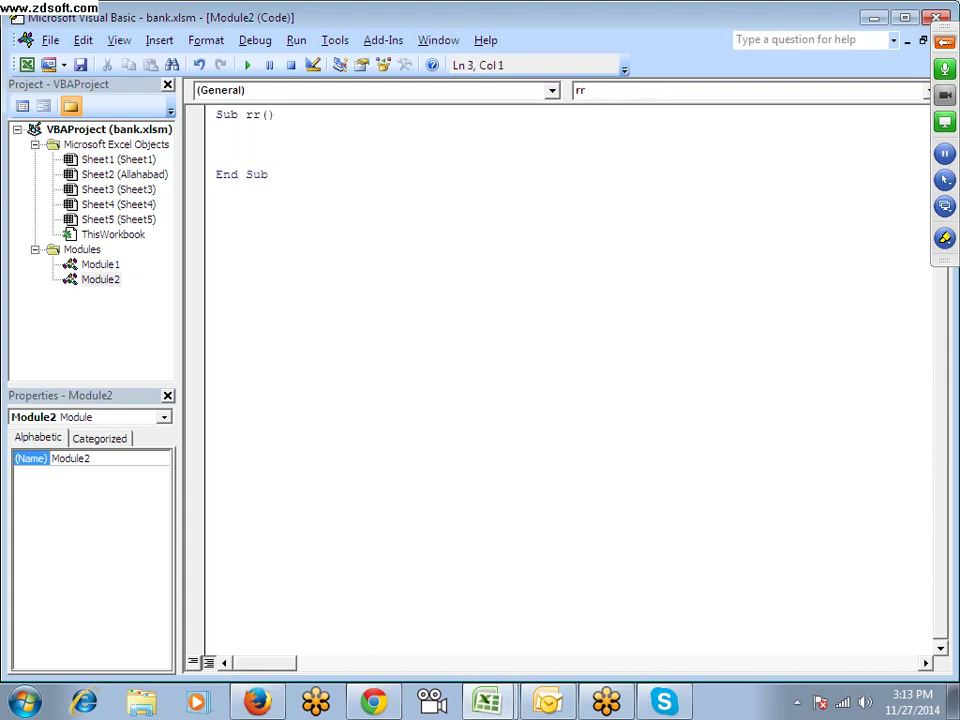
{"action": "type", "text": "d=in"}
{"action": "type", "text": "putbox "}
{"action": "type", "text": "(\""}
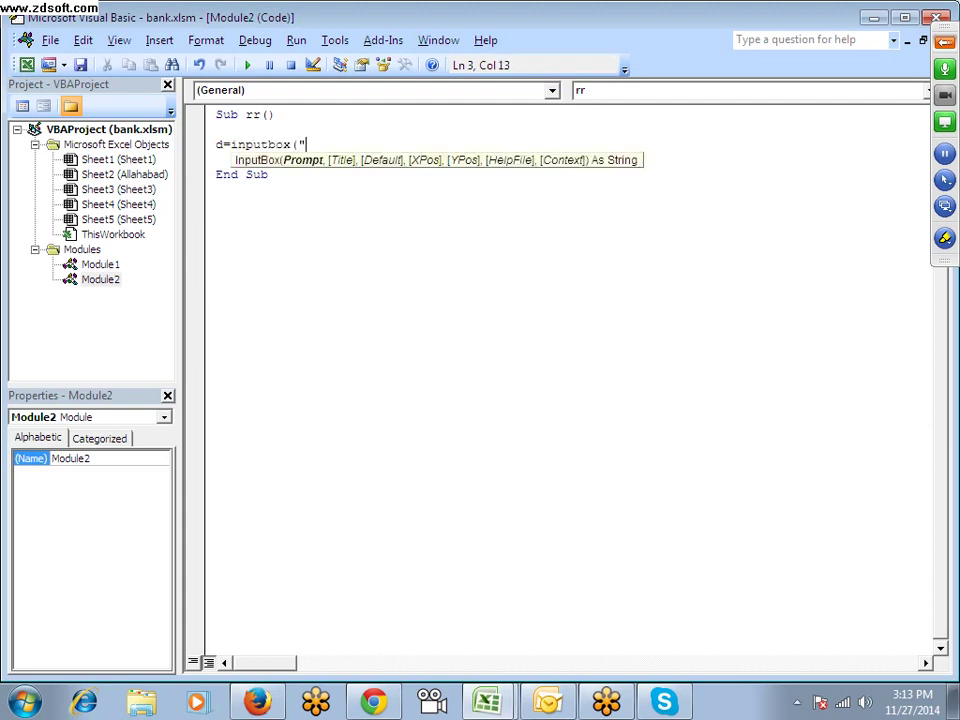
{"action": "type", "text": "Enter "}
{"action": "type", "text": "your Name"}
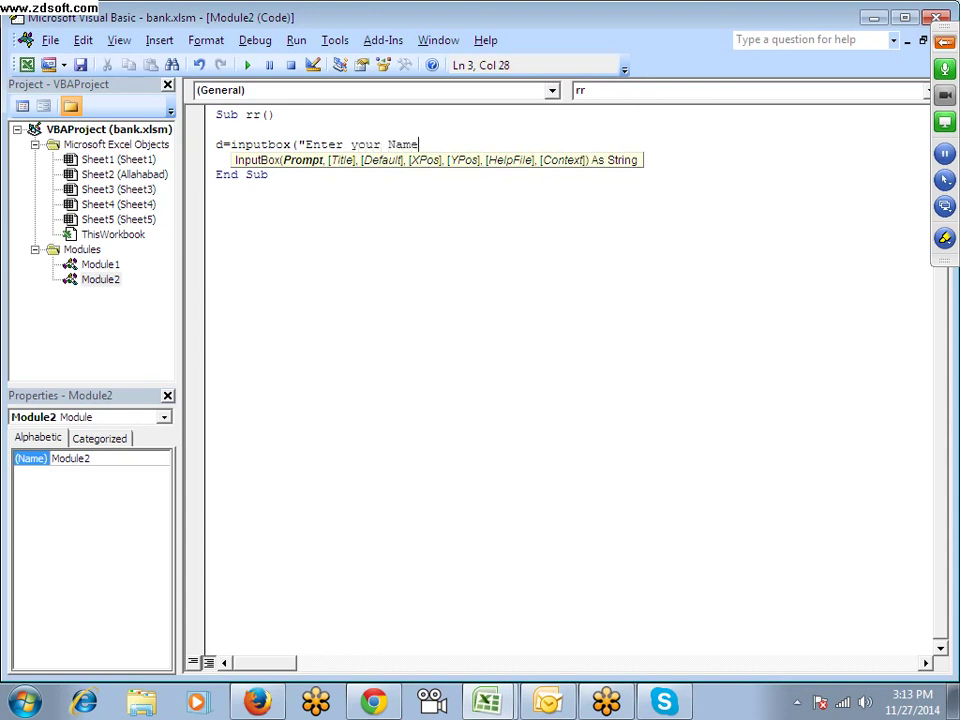
{"action": "type", "text": ")"}
{"action": "key", "text": "Return"}
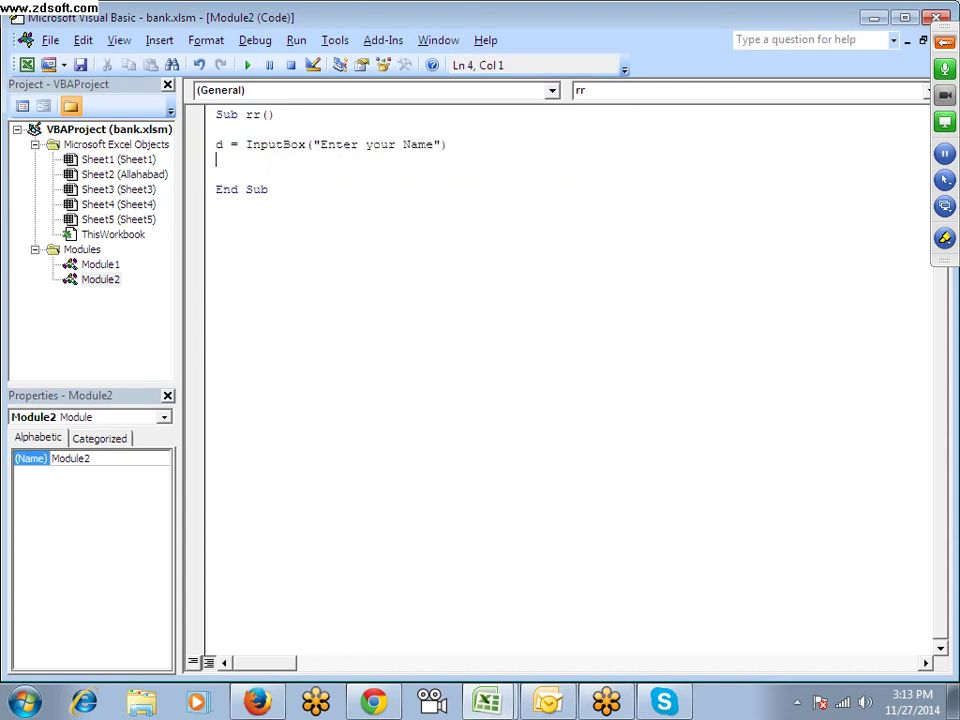
{"action": "key", "text": "Return"}
After checking TS in Module1, add MsgBox TS(d) to rr.
{"action": "double_click", "coordinate": [100, 264]}
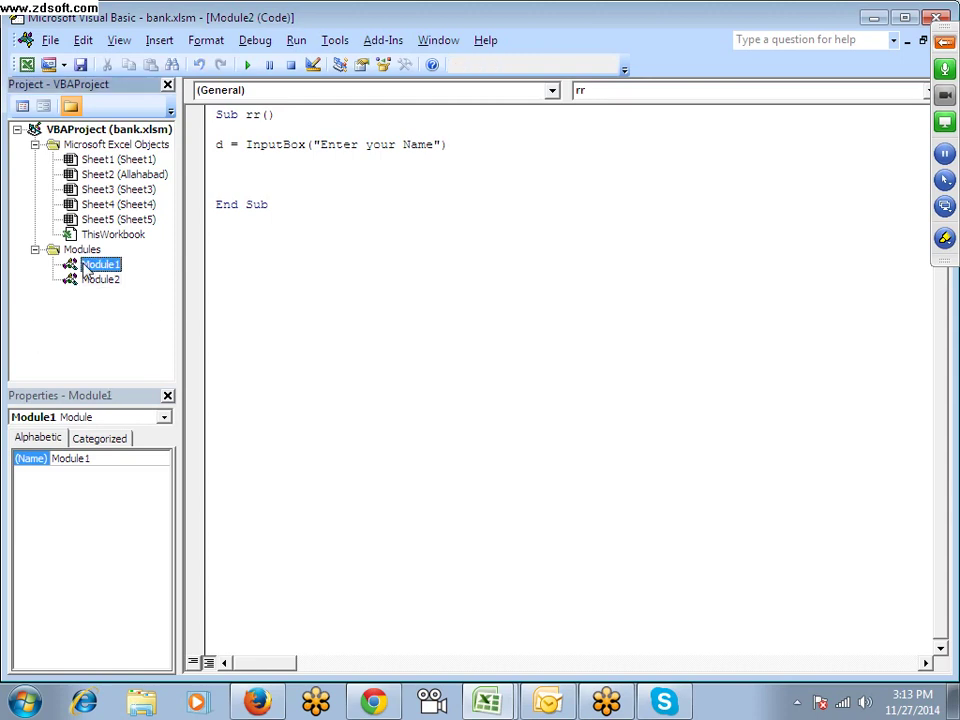
{"action": "double_click", "coordinate": [289, 340]}
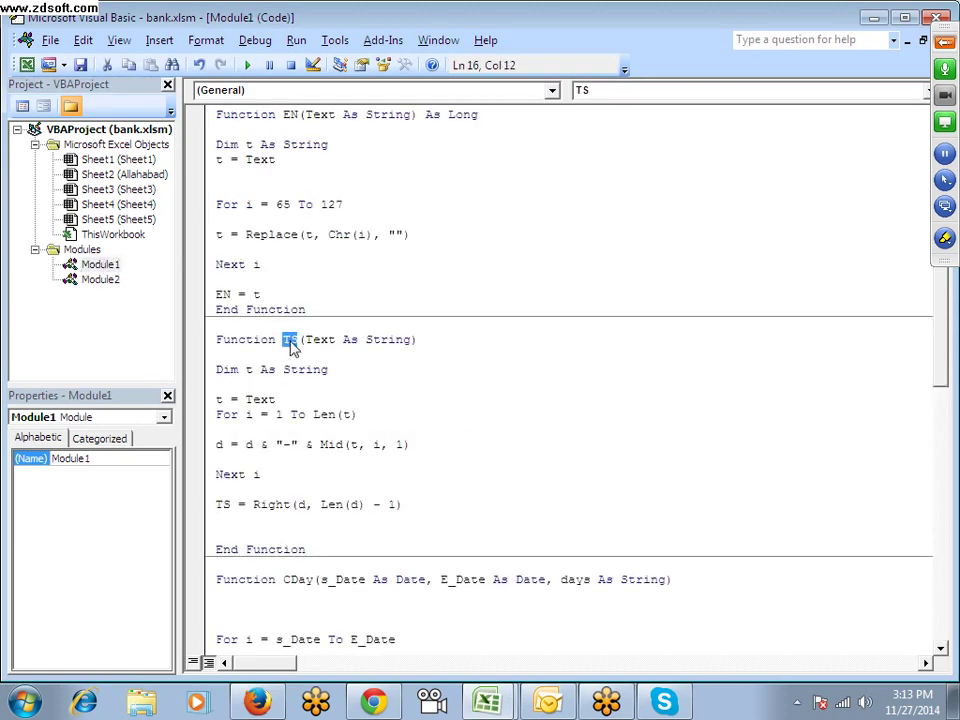
{"action": "left_click", "coordinate": [92, 283]}
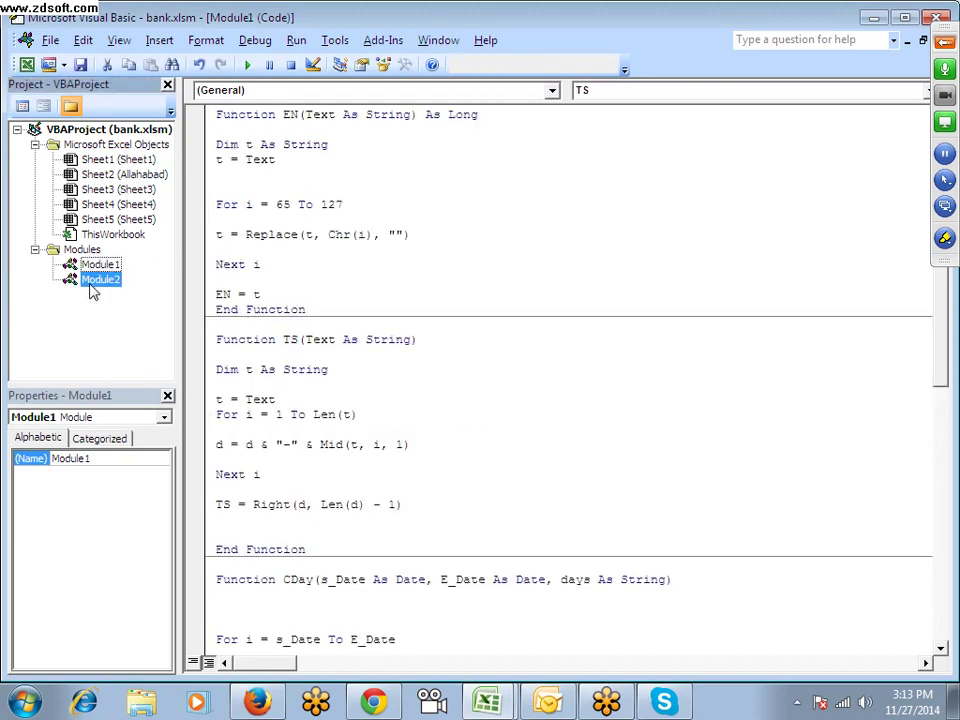
{"action": "double_click", "coordinate": [90, 284]}
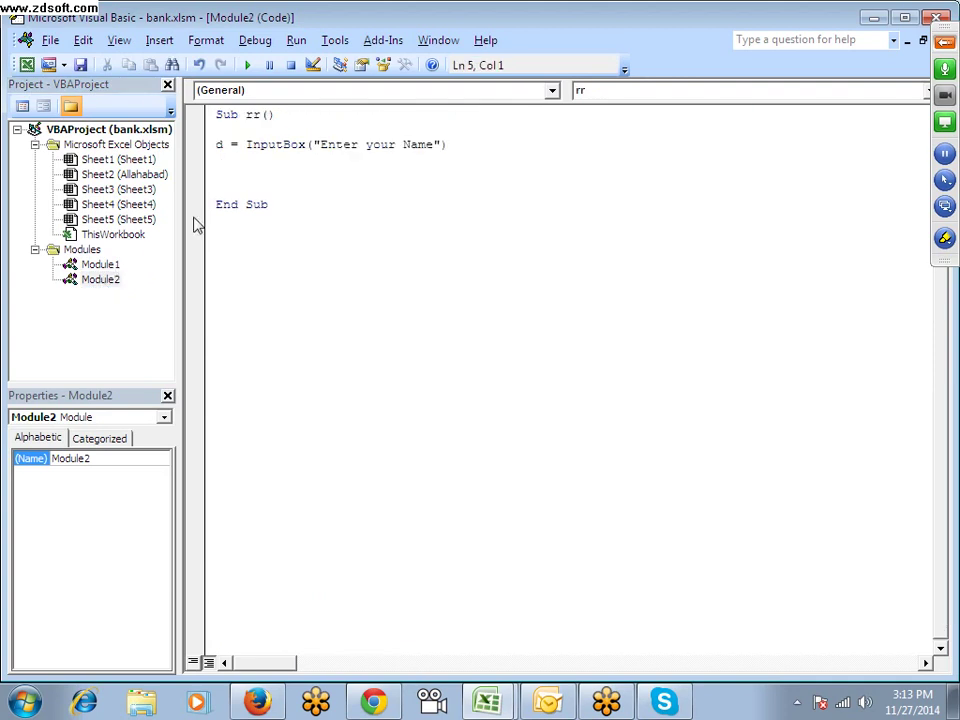
{"action": "type", "text": "msgbox "}
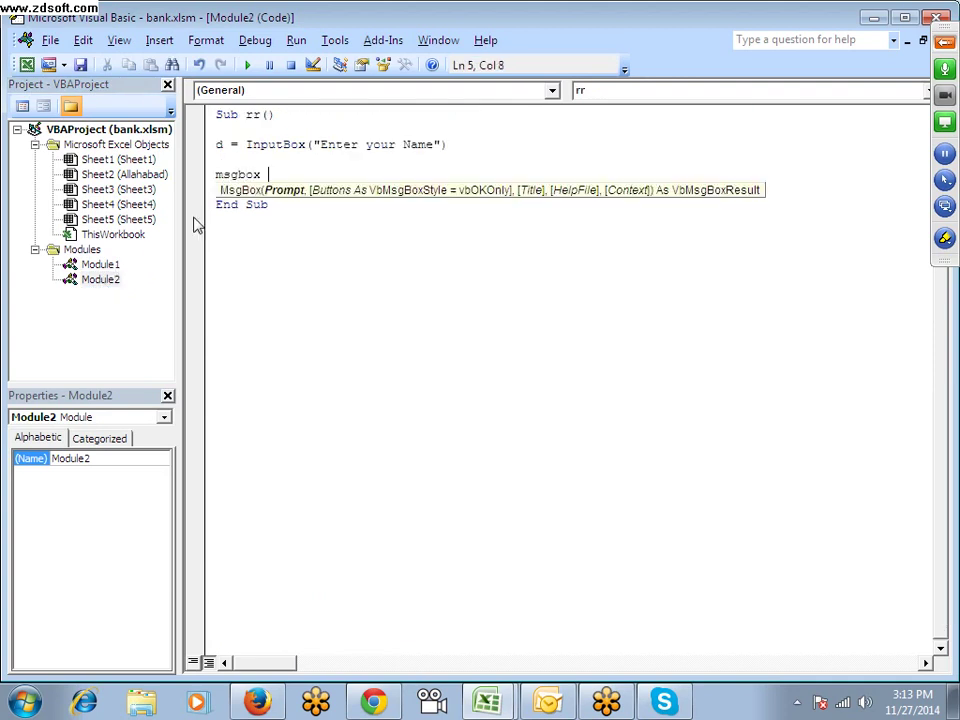
{"action": "type", "text": "ts"}
{"action": "type", "text": "(d)"}
Run the rr macro, which stops with a ByRef argument type mismatch error.
{"action": "left_click", "coordinate": [356, 337]}
{"action": "left_click", "coordinate": [268, 174]}
{"action": "left_click", "coordinate": [253, 158]}
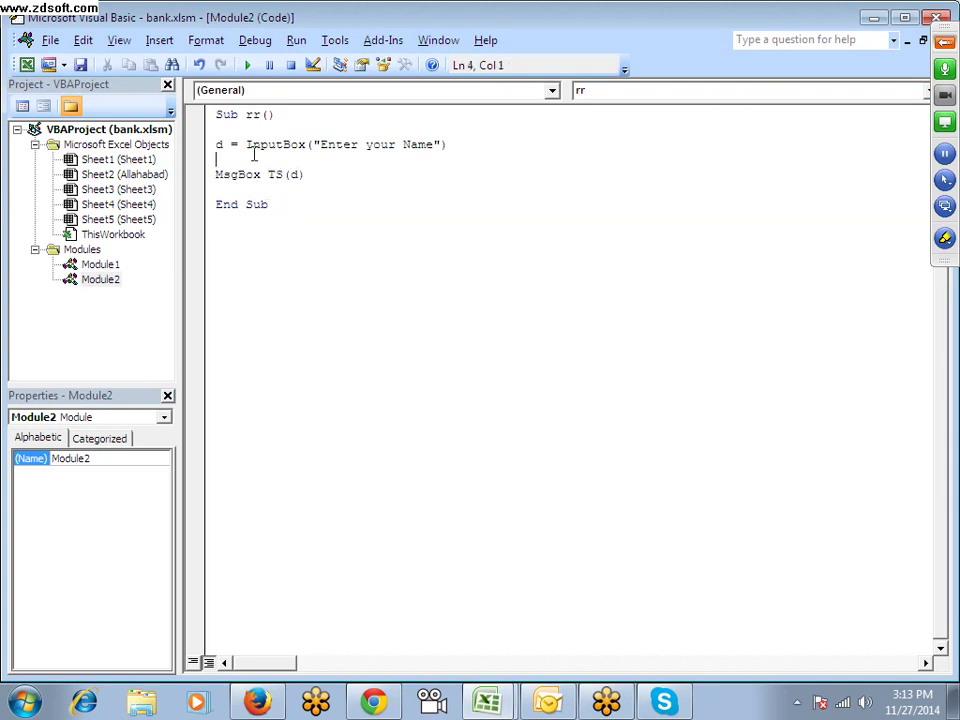
{"action": "left_click", "coordinate": [247, 65]}
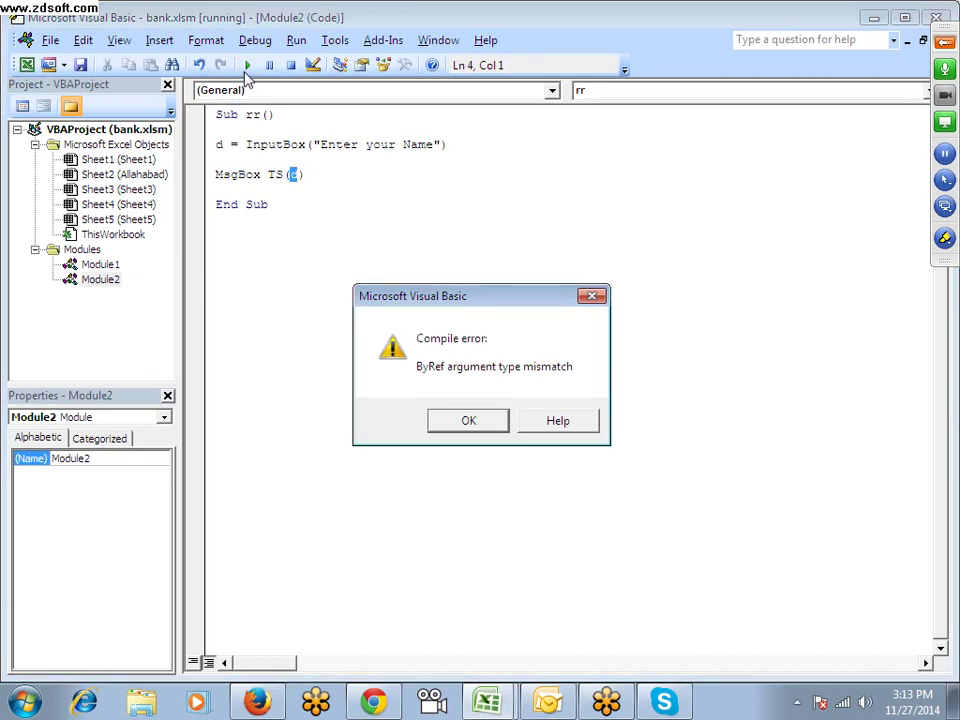
Dismiss the ByRef error, reset the macro, and add Dim d As String to rr.
{"action": "left_click", "coordinate": [465, 419]}
{"action": "left_click", "coordinate": [287, 215]}
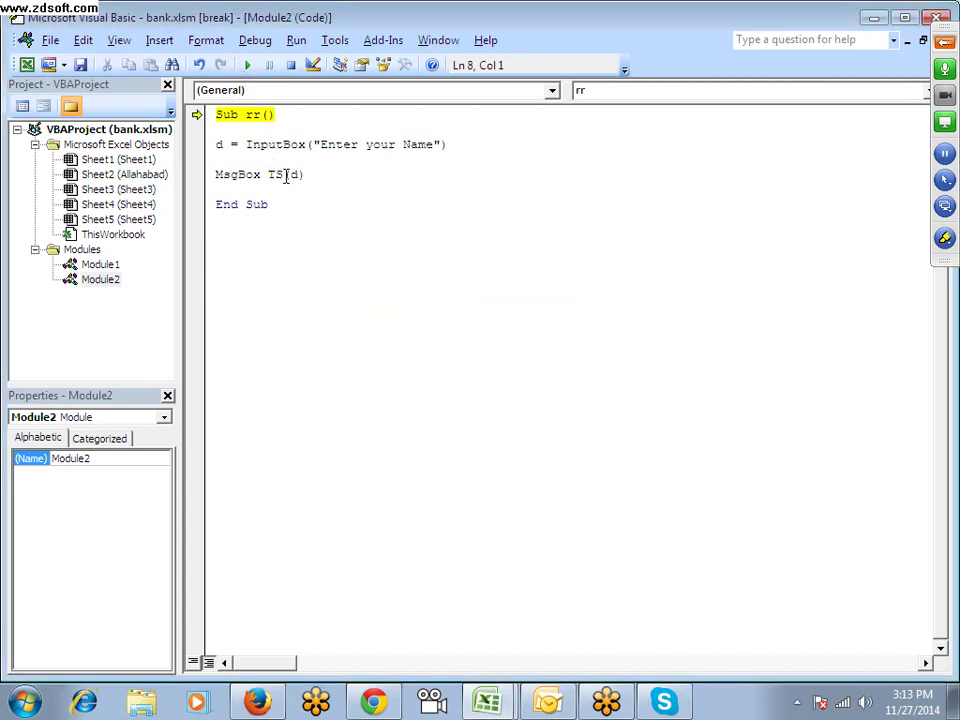
{"action": "left_click", "coordinate": [286, 175]}
{"action": "left_click", "coordinate": [291, 175]}
{"action": "left_click", "coordinate": [233, 131]}
{"action": "left_click", "coordinate": [291, 65]}
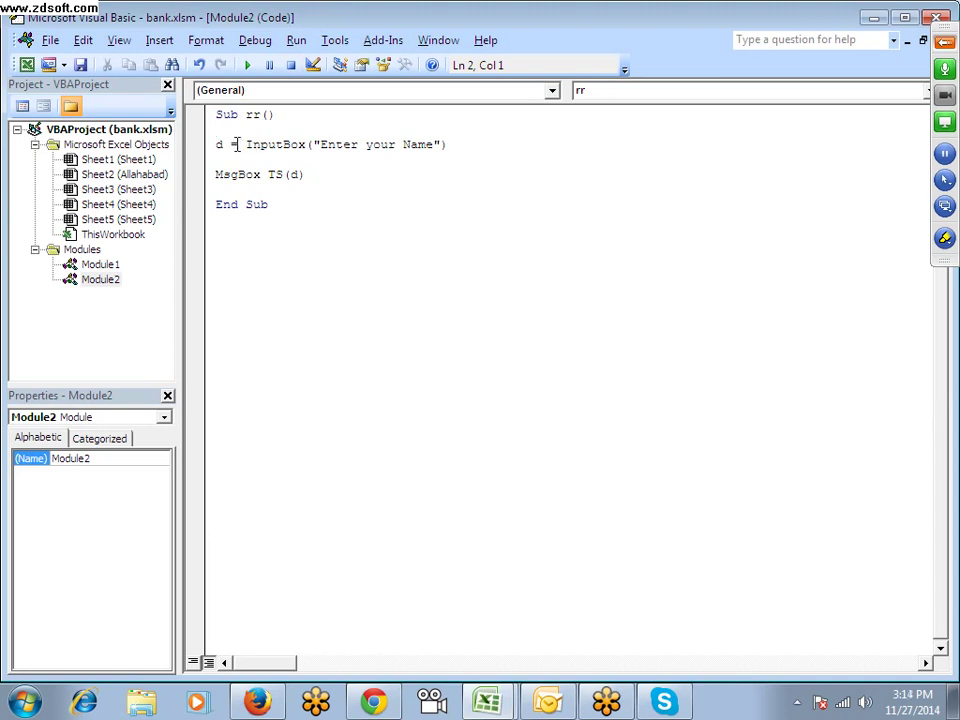
{"action": "type", "text": "dim "}
{"action": "type", "text": "d"}
{"action": "type", "text": " as str"}
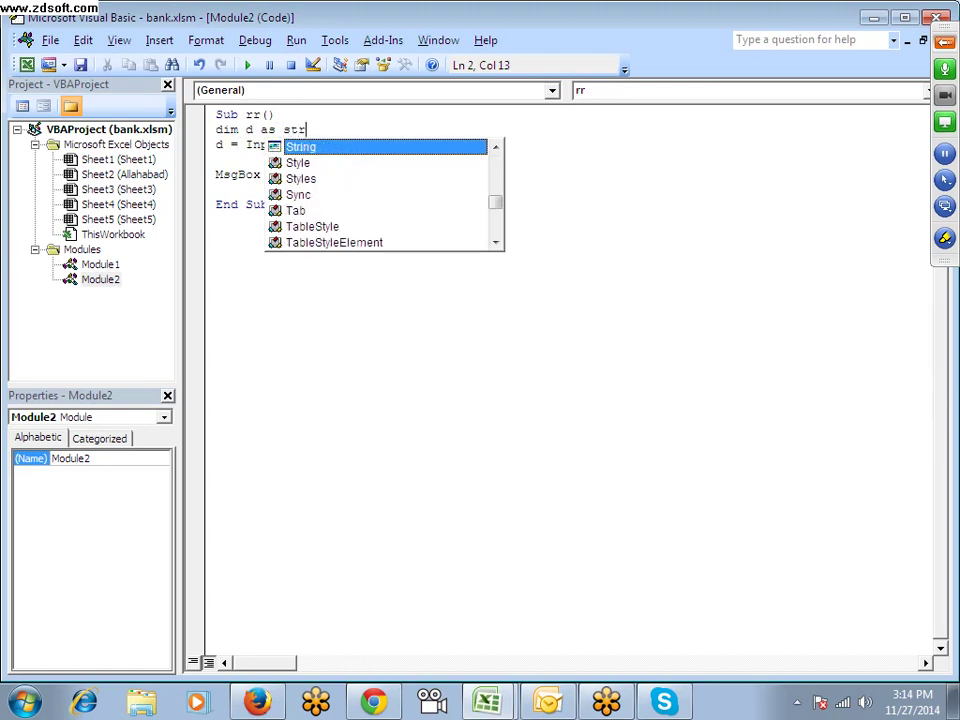
{"action": "key", "text": "Tab"}
{"action": "left_click", "coordinate": [258, 157]}
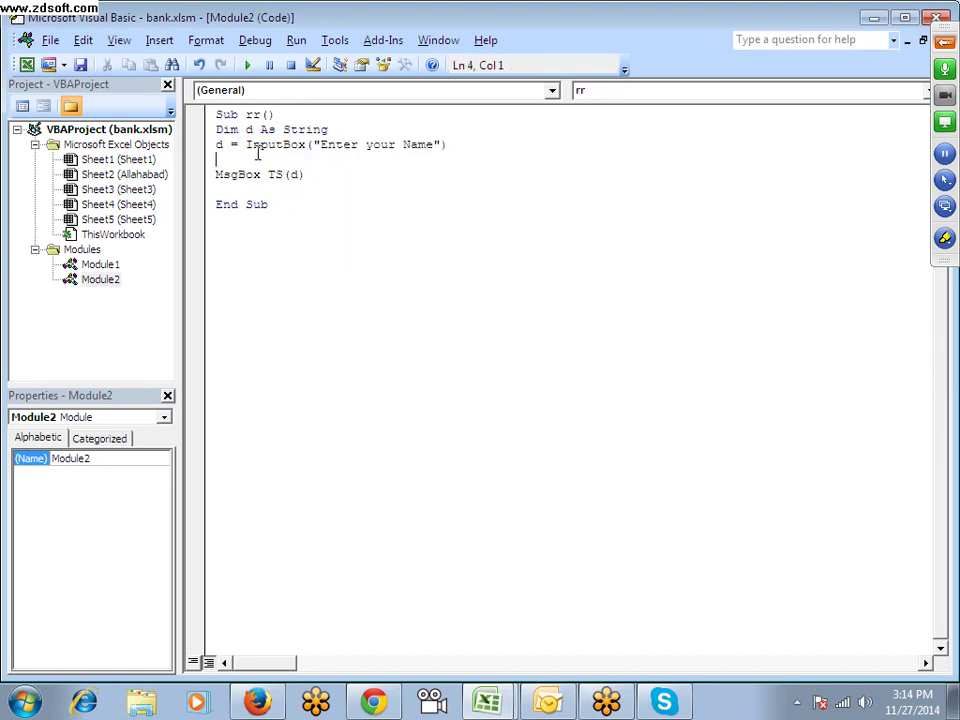
Run rr, enter a name at the prompt, and close the hyphen-separated name message.
{"action": "left_click", "coordinate": [247, 66]}
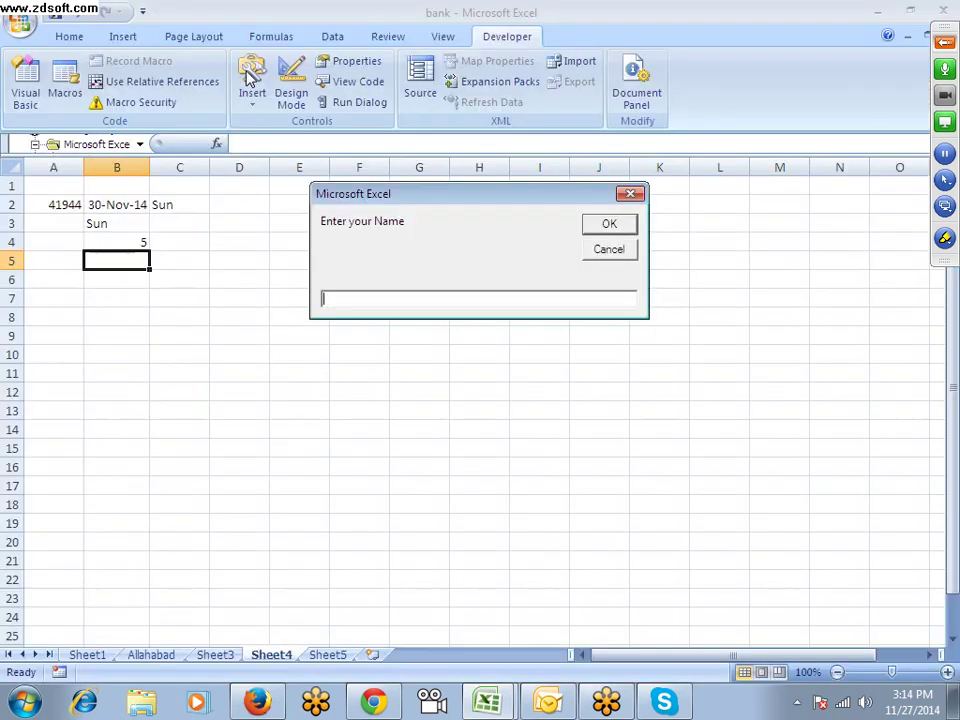
{"action": "type", "text": "Sujeet"}
{"action": "left_click", "coordinate": [605, 224]}
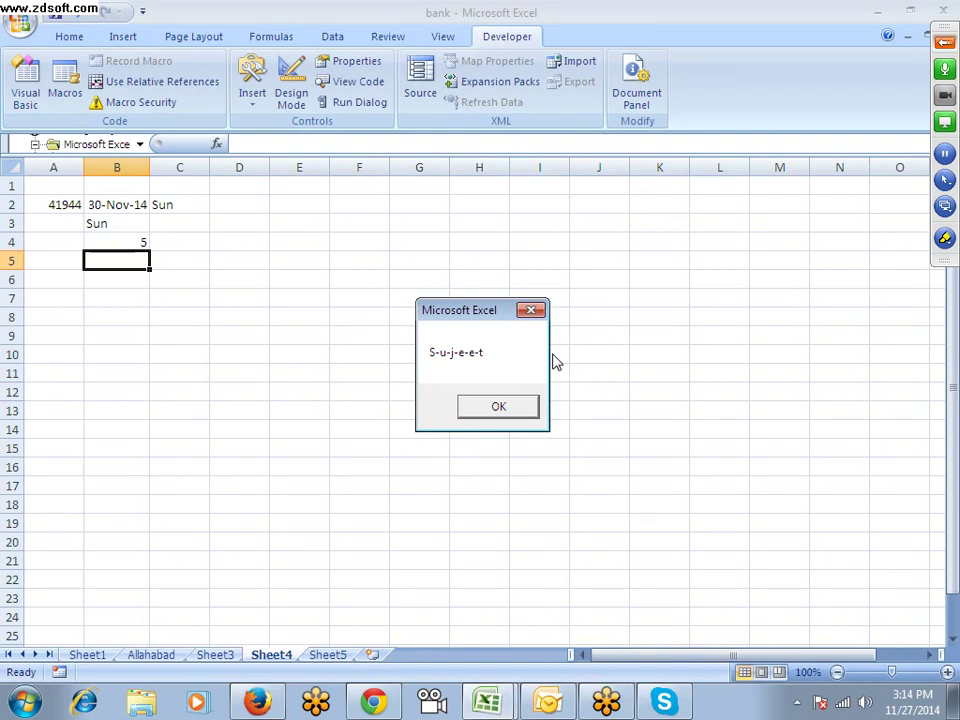
{"action": "key", "text": "Return"}
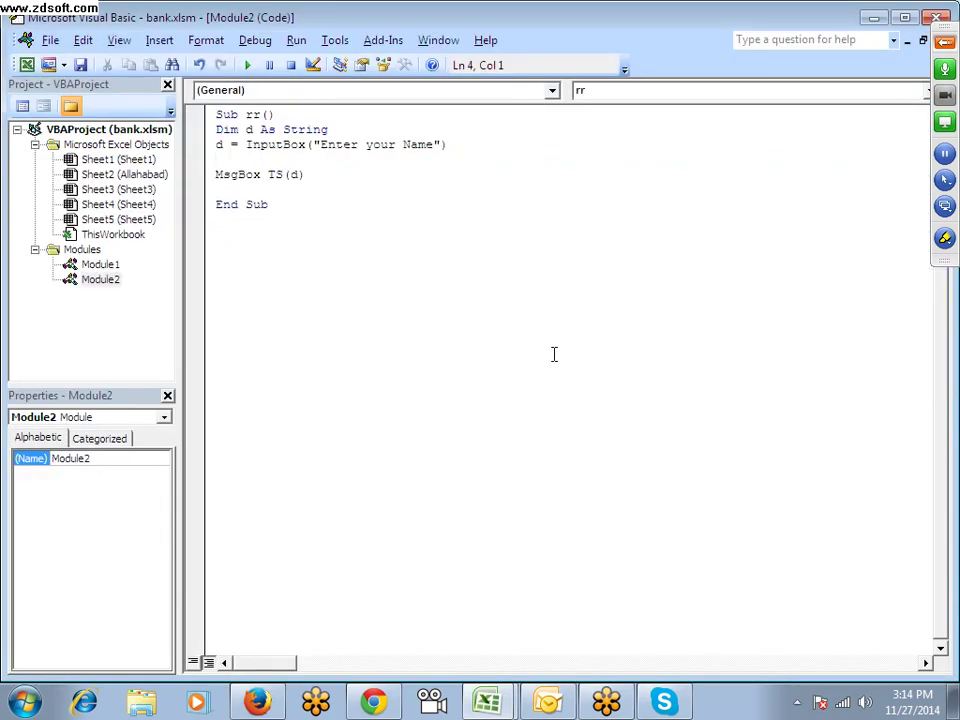
In the bank workbook, check the formula in B3 and the CDay formula in B4.
{"action": "mouse_move", "coordinate": [487, 701]}
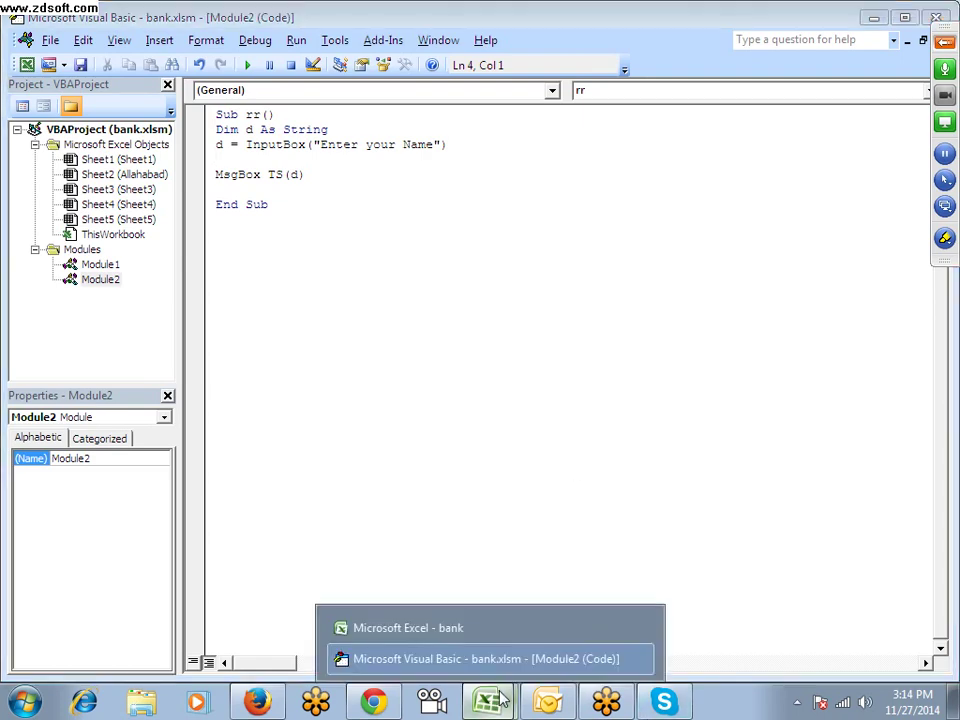
{"action": "left_click", "coordinate": [437, 630]}
{"action": "left_click", "coordinate": [94, 221]}
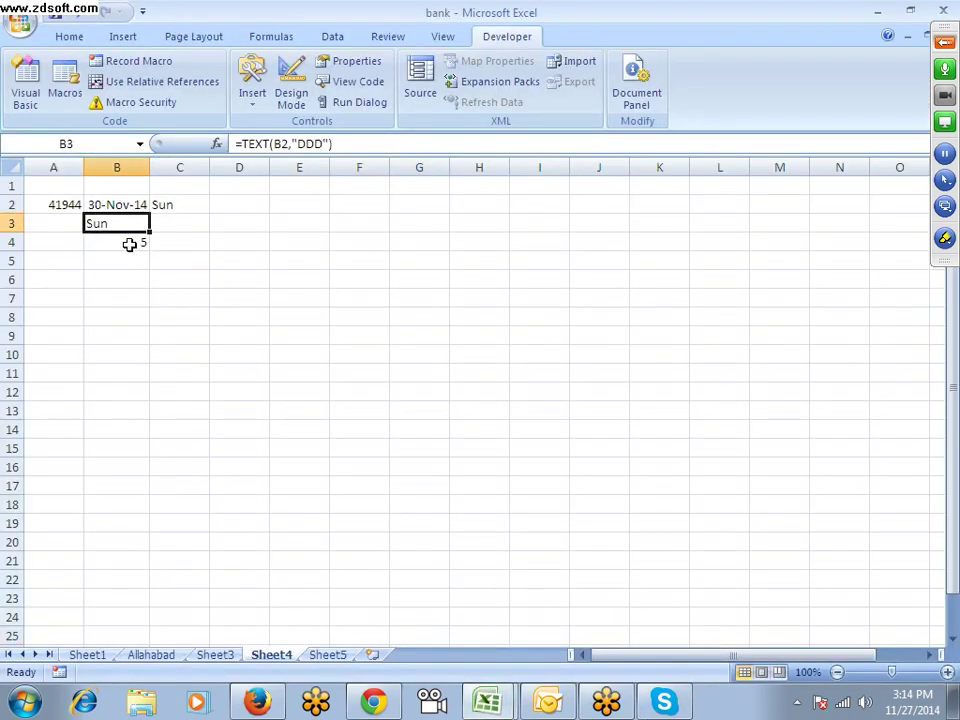
{"action": "left_click", "coordinate": [131, 244]}
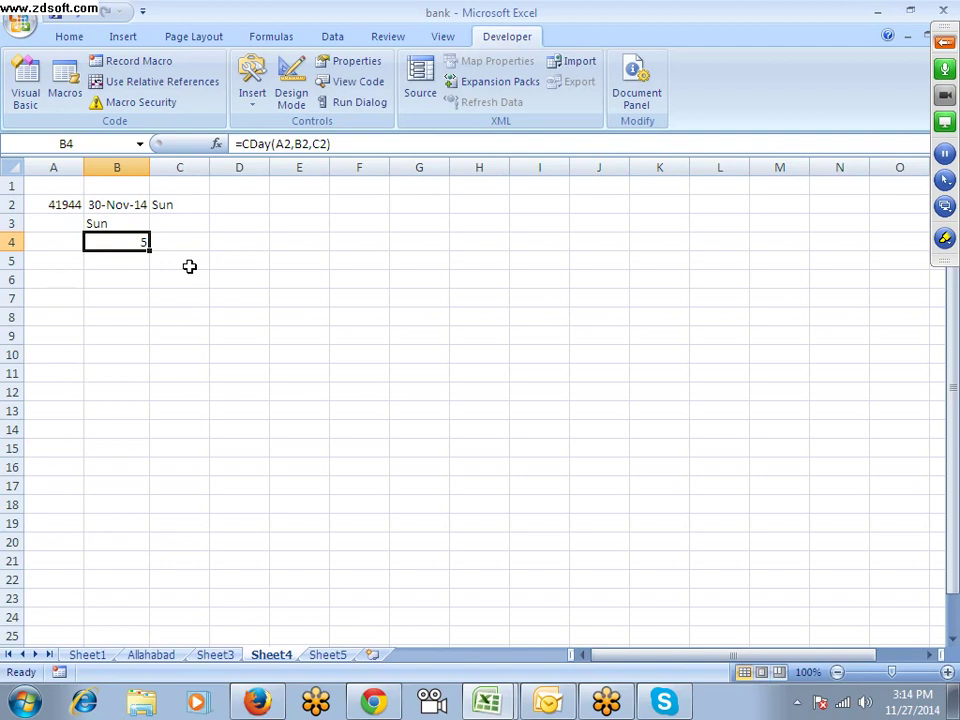
Back in the VBA editor, review the MsgBox TS(d) line in Module2's macro.
{"action": "left_click", "coordinate": [487, 702]}
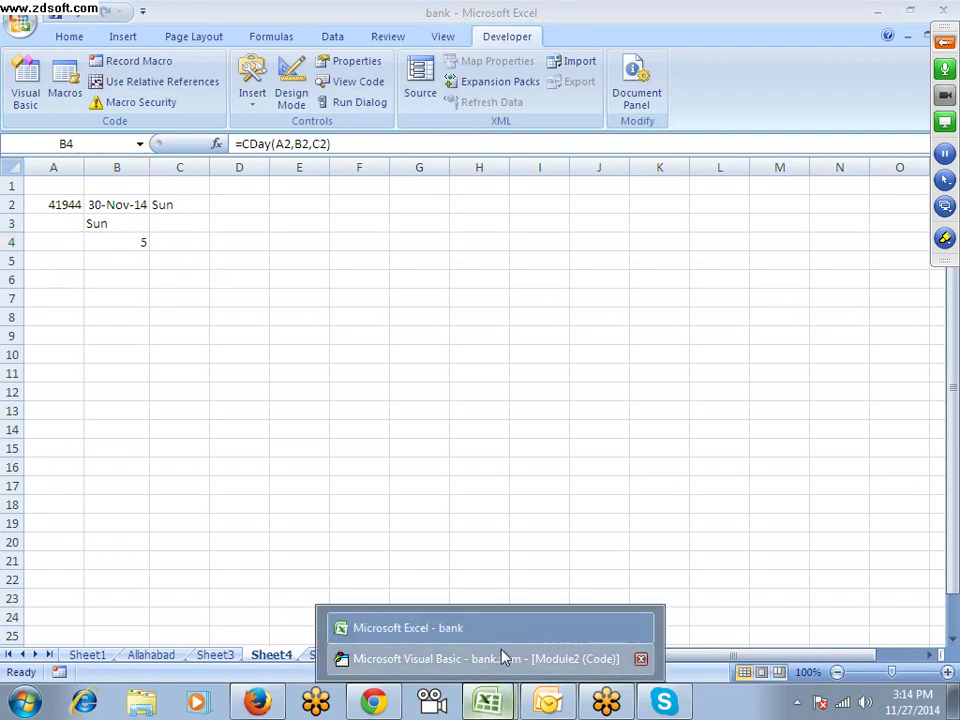
{"action": "left_click", "coordinate": [503, 658]}
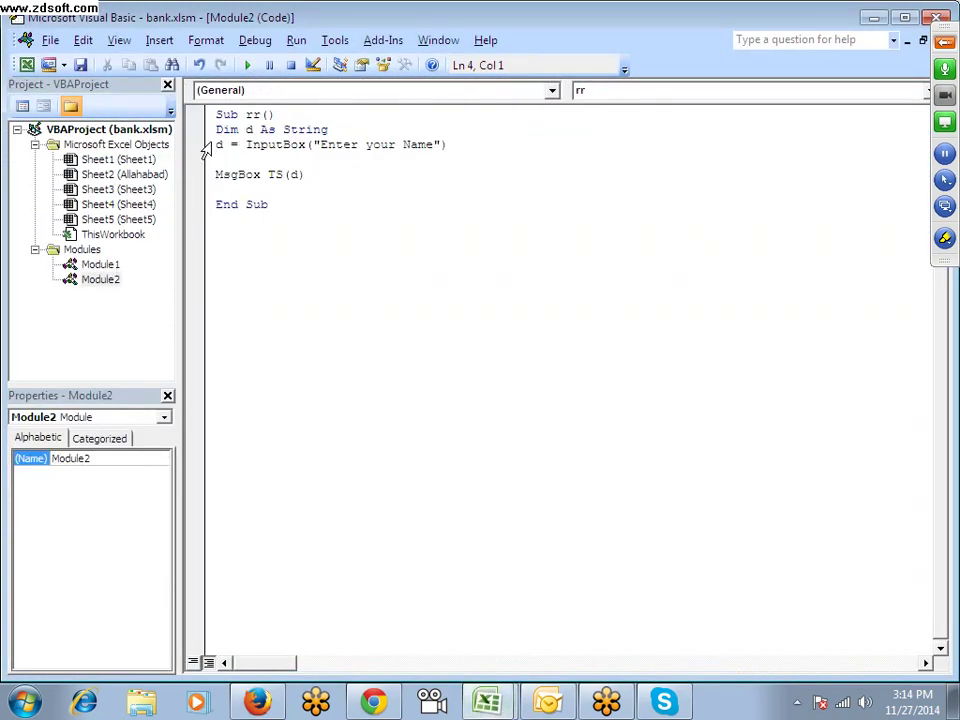
{"action": "left_click_drag", "start_coordinate": [305, 175], "coordinate": [222, 175]}
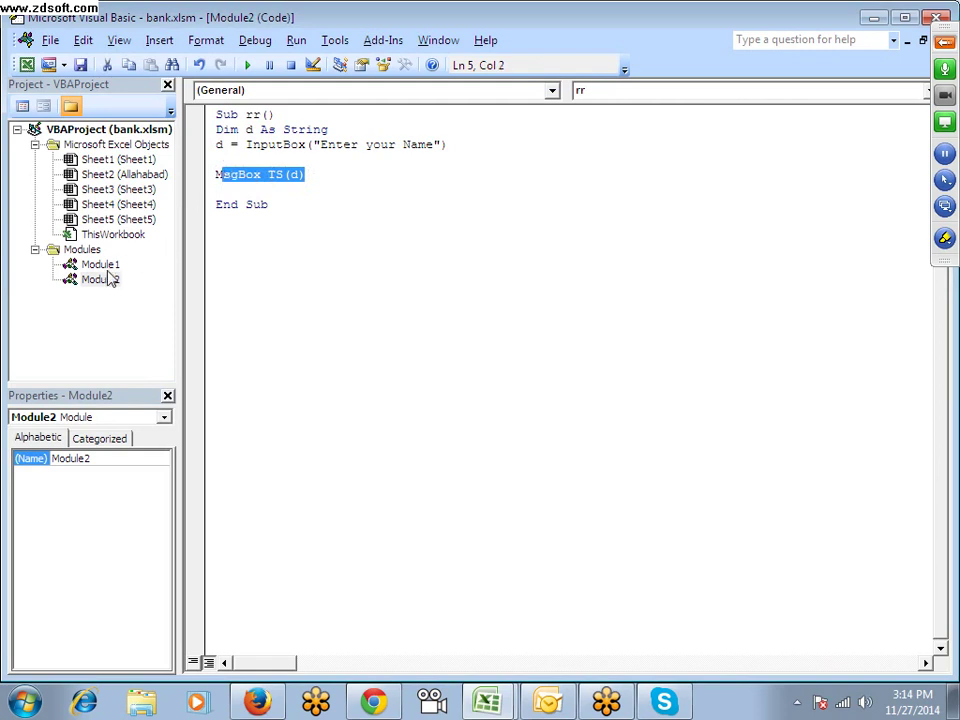
{"action": "left_click", "coordinate": [254, 270]}
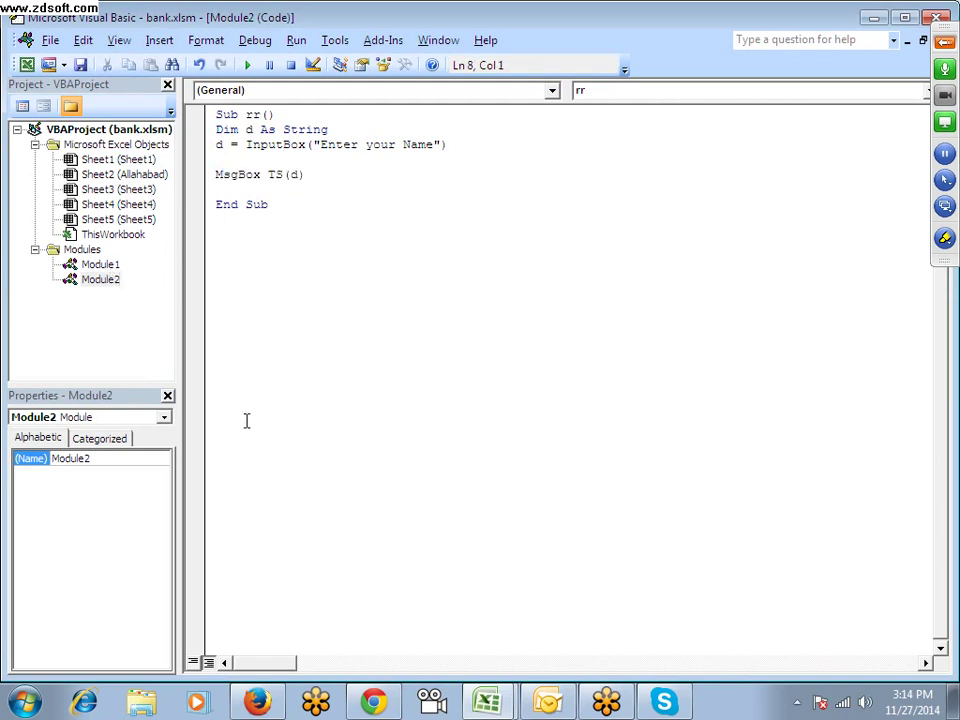
{"action": "double_click", "coordinate": [117, 289]}
Open Module1 and read through the TS function's loop ending at 'Next i'.
{"action": "double_click", "coordinate": [112, 266]}
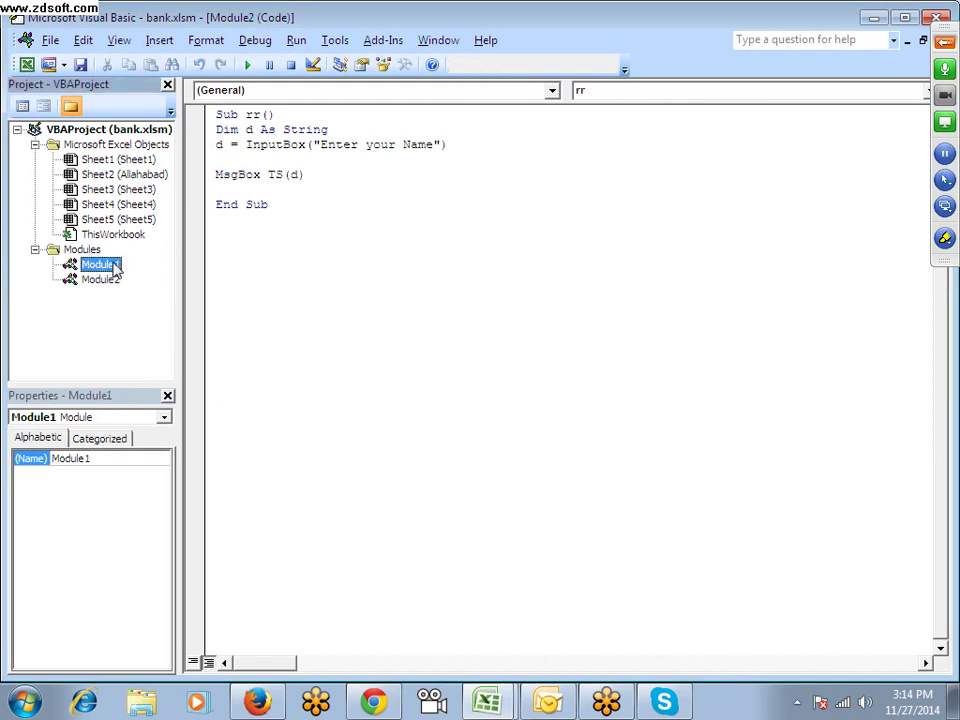
{"action": "scroll", "coordinate": [304, 377], "scroll_direction": "down", "scroll_amount": 2}
{"action": "scroll", "coordinate": [277, 410], "scroll_direction": "down", "scroll_amount": 1}
{"action": "left_click_drag", "start_coordinate": [307, 414], "coordinate": [224, 218]}
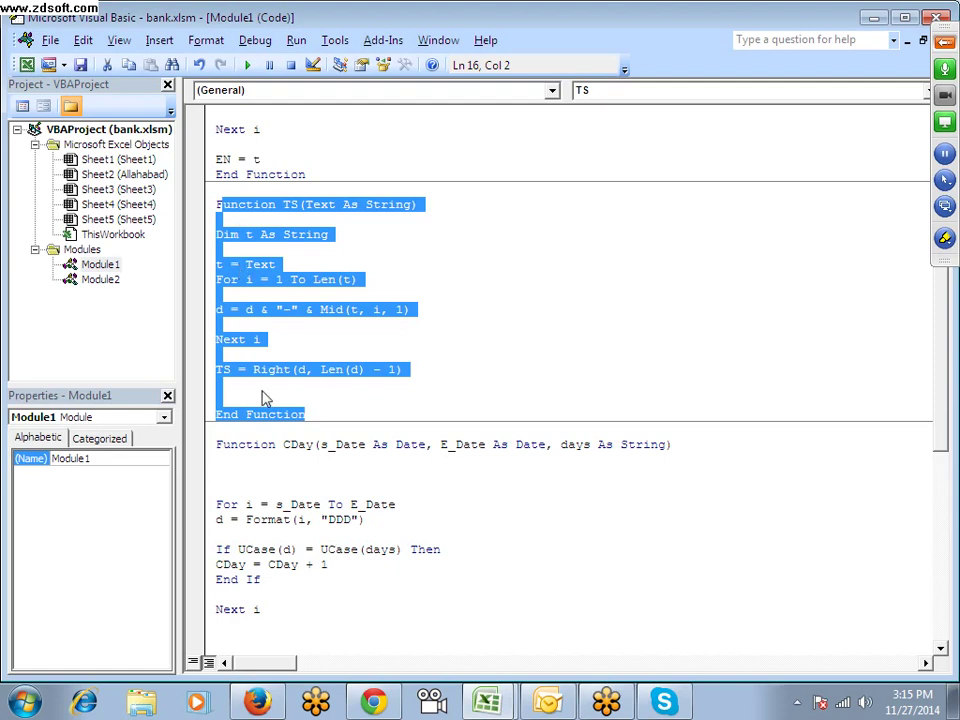
{"action": "left_click", "coordinate": [261, 339]}
{"action": "scroll", "coordinate": [261, 338], "scroll_direction": "up", "scroll_amount": 3}
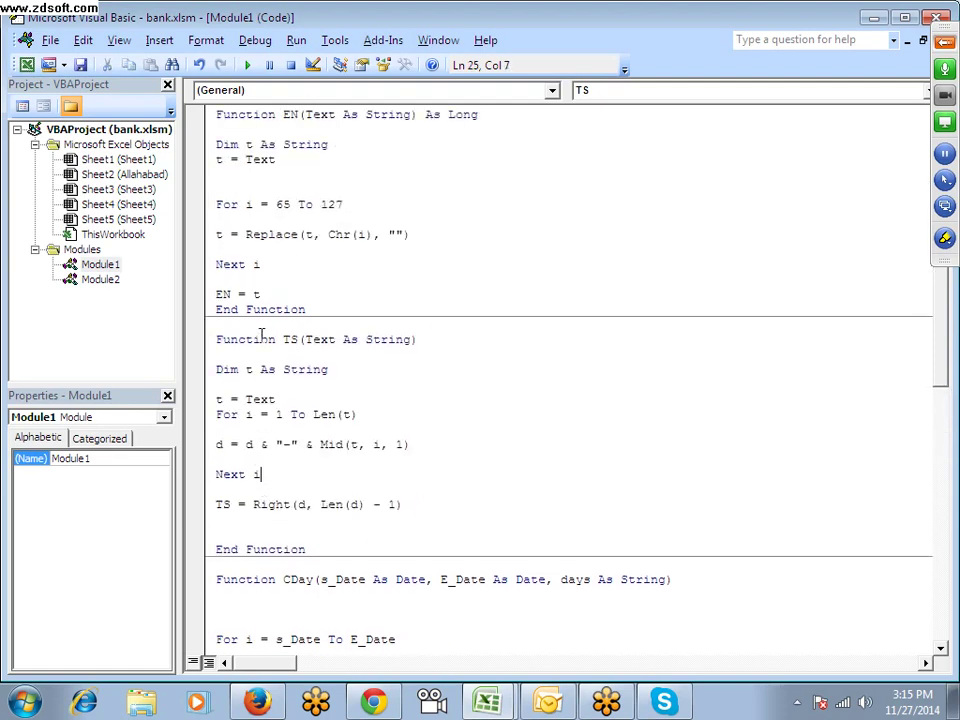
{"action": "scroll", "coordinate": [261, 338], "scroll_direction": "down", "scroll_amount": 3}
{"action": "scroll", "coordinate": [300, 400], "scroll_direction": "down", "scroll_amount": 4}
{"action": "scroll", "coordinate": [325, 460], "scroll_direction": "up", "scroll_amount": 3}
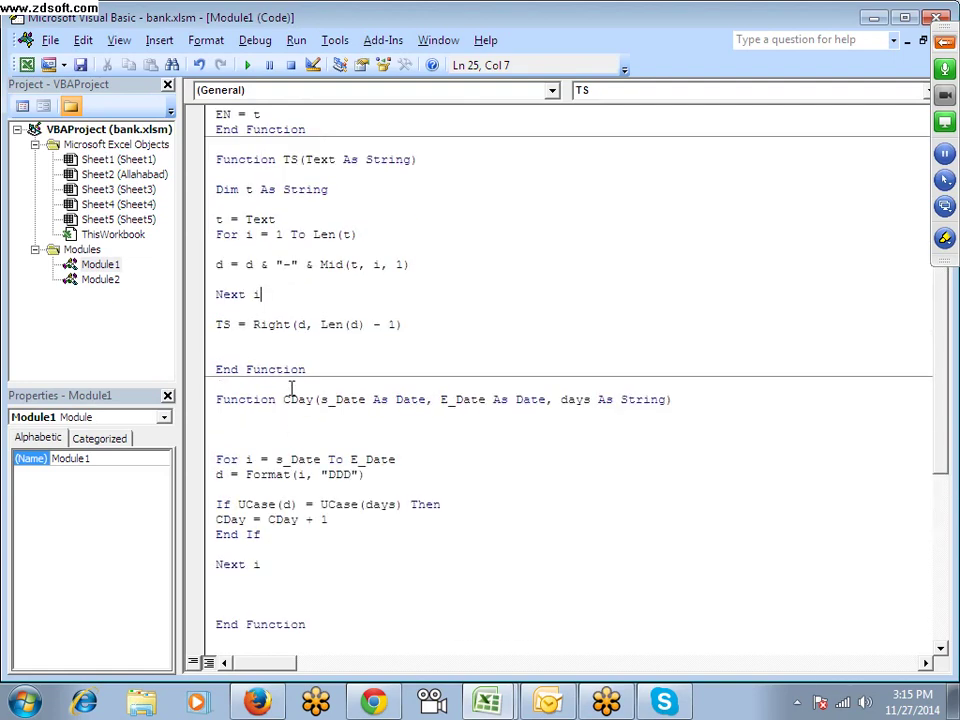
{"action": "scroll", "coordinate": [291, 387], "scroll_direction": "up", "scroll_amount": 4}
In Firefox, go back from the ASCII table to TechOnTheNet's Excel VBA functions list and browse it.
{"action": "left_click", "coordinate": [262, 700]}
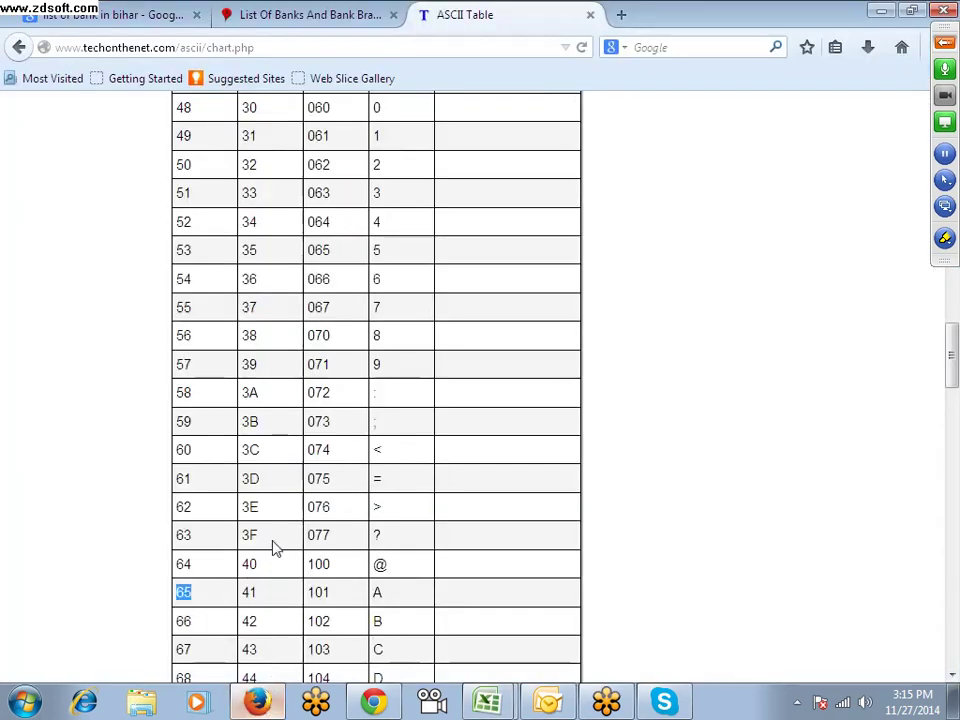
{"action": "scroll", "coordinate": [270, 453], "scroll_direction": "up", "scroll_amount": 5}
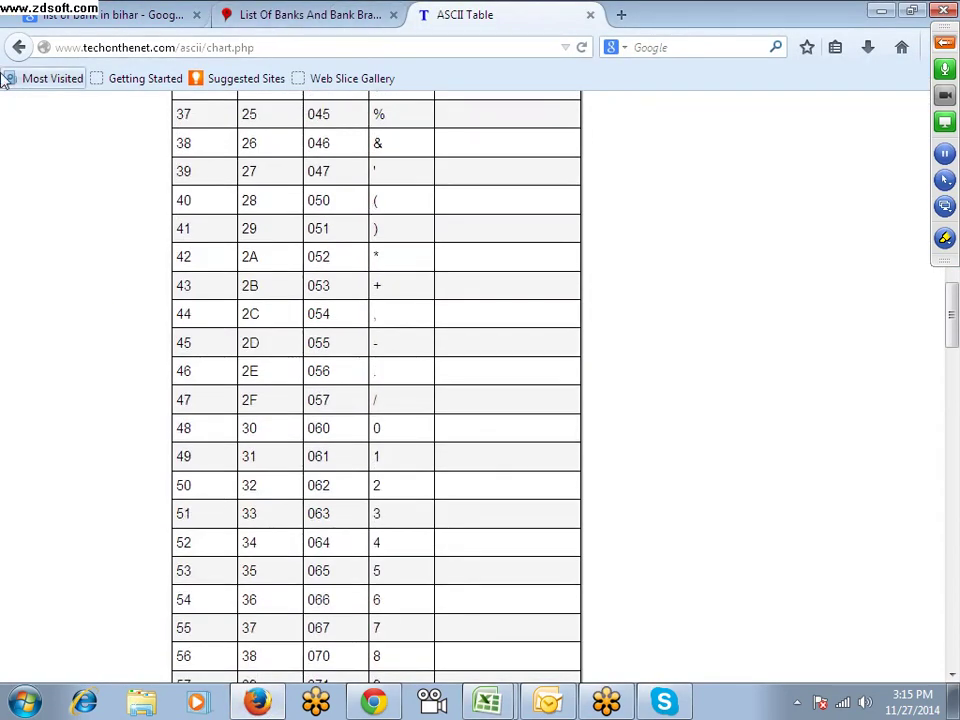
{"action": "left_click", "coordinate": [18, 48]}
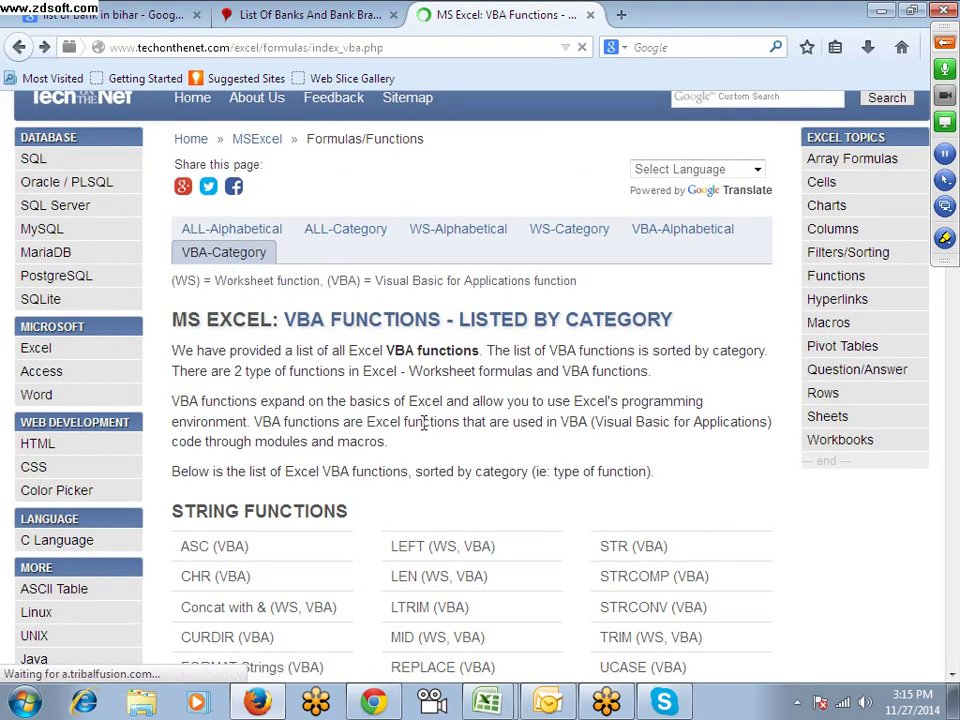
{"action": "scroll", "coordinate": [318, 340], "scroll_direction": "down", "scroll_amount": 8}
{"action": "scroll", "coordinate": [323, 352], "scroll_direction": "down", "scroll_amount": 5}
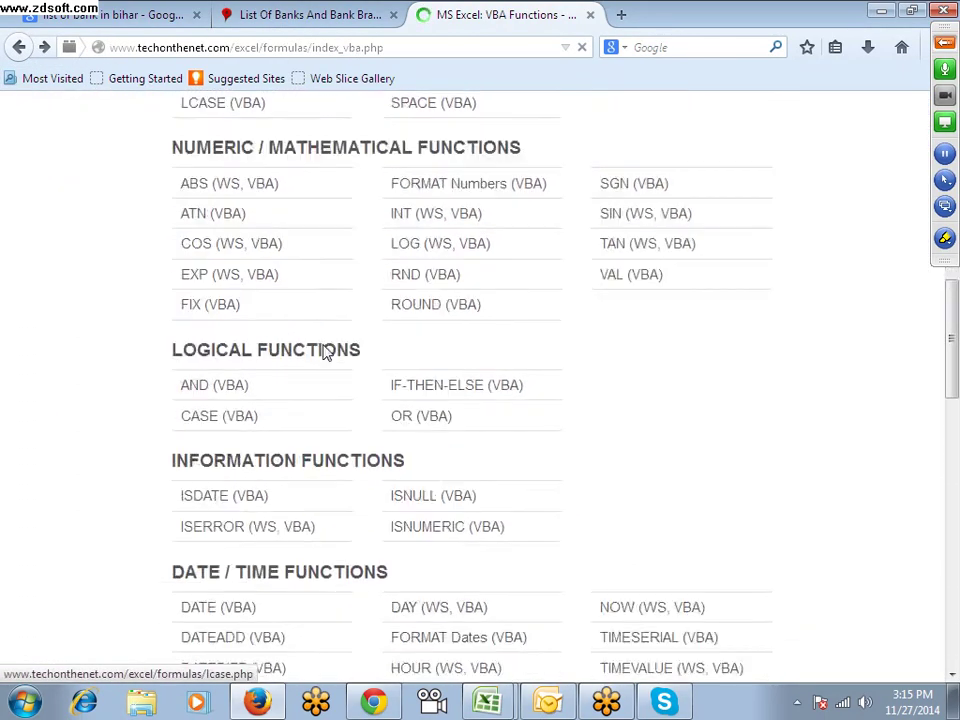
{"action": "scroll", "coordinate": [323, 352], "scroll_direction": "down", "scroll_amount": 3}
{"action": "scroll", "coordinate": [323, 352], "scroll_direction": "down", "scroll_amount": 7}
{"action": "scroll", "coordinate": [323, 352], "scroll_direction": "down", "scroll_amount": 2}
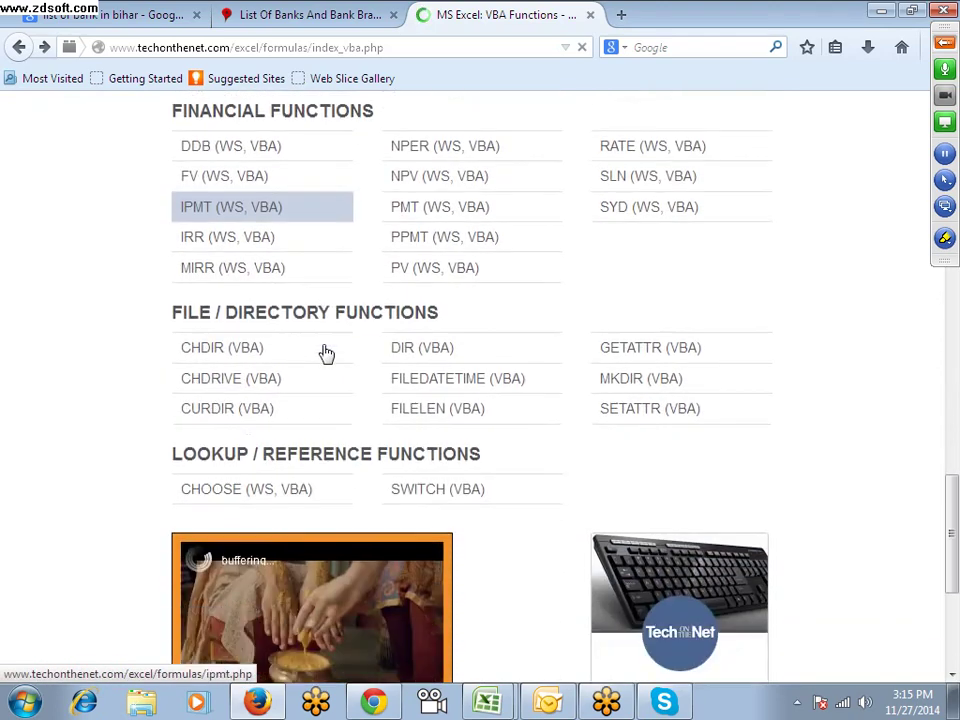
{"action": "scroll", "coordinate": [326, 354], "scroll_direction": "down", "scroll_amount": 3}
{"action": "scroll", "coordinate": [326, 354], "scroll_direction": "up", "scroll_amount": 4}
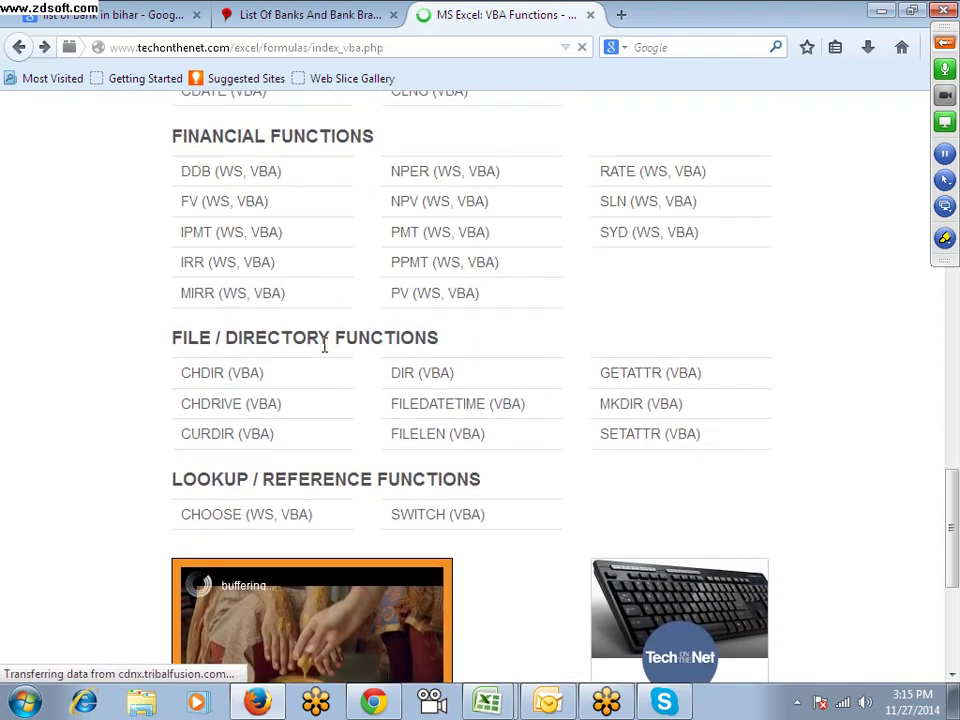
{"action": "scroll", "coordinate": [324, 345], "scroll_direction": "down", "scroll_amount": 4}
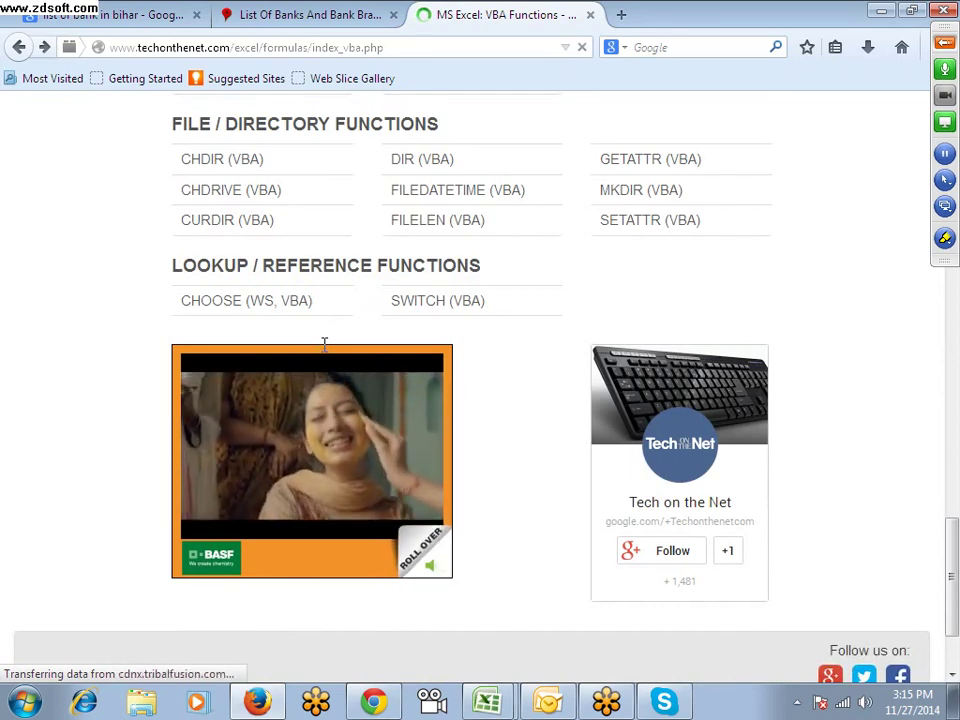
{"action": "scroll", "coordinate": [324, 343], "scroll_direction": "up", "scroll_amount": 6}
{"action": "scroll", "coordinate": [326, 354], "scroll_direction": "up", "scroll_amount": 2}
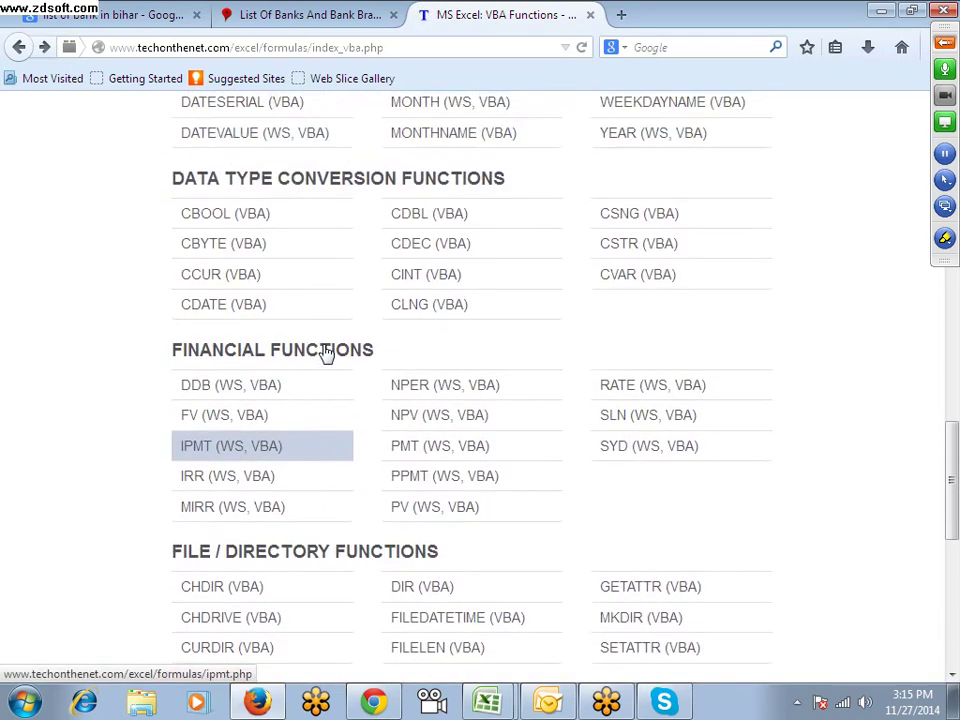
{"action": "scroll", "coordinate": [326, 354], "scroll_direction": "up", "scroll_amount": 10}
{"action": "scroll", "coordinate": [326, 354], "scroll_direction": "up", "scroll_amount": 4}
{"action": "scroll", "coordinate": [326, 354], "scroll_direction": "up", "scroll_amount": 6}
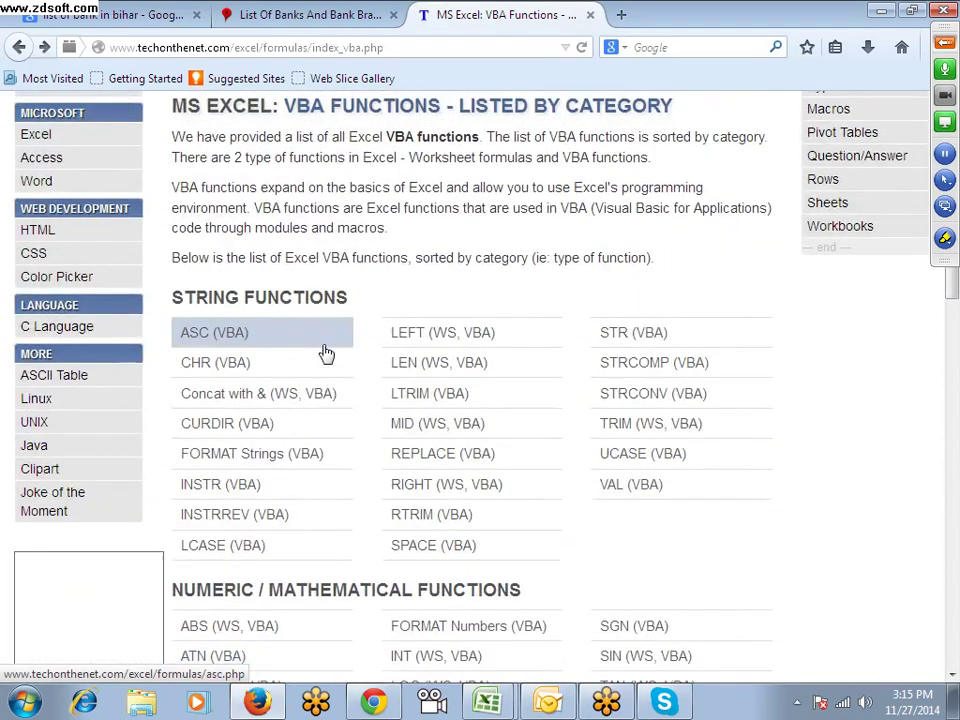
{"action": "scroll", "coordinate": [330, 360], "scroll_direction": "down", "scroll_amount": 2}
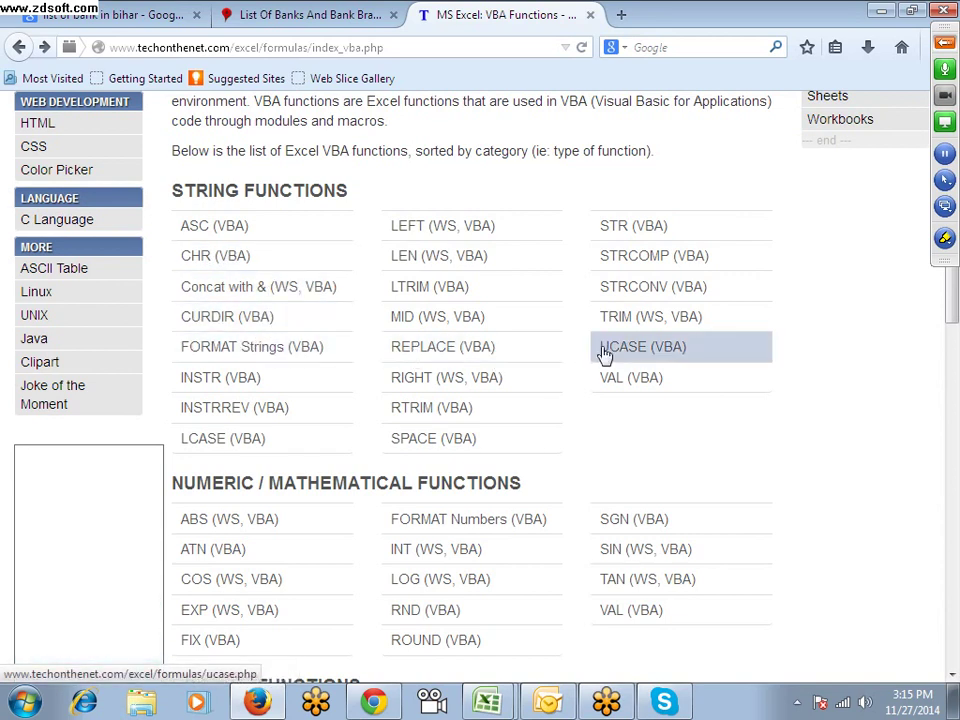
Open the RIGHT function page in a new tab and study its example formulas.
{"action": "right_click", "coordinate": [428, 383]}
{"action": "left_click", "coordinate": [443, 405]}
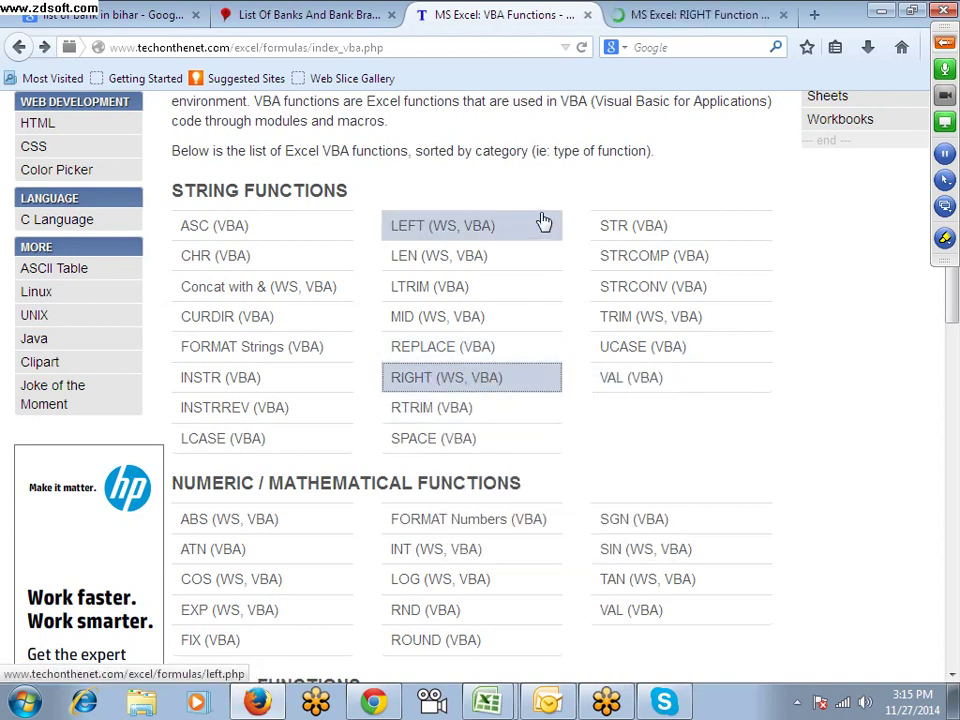
{"action": "left_click", "coordinate": [658, 15]}
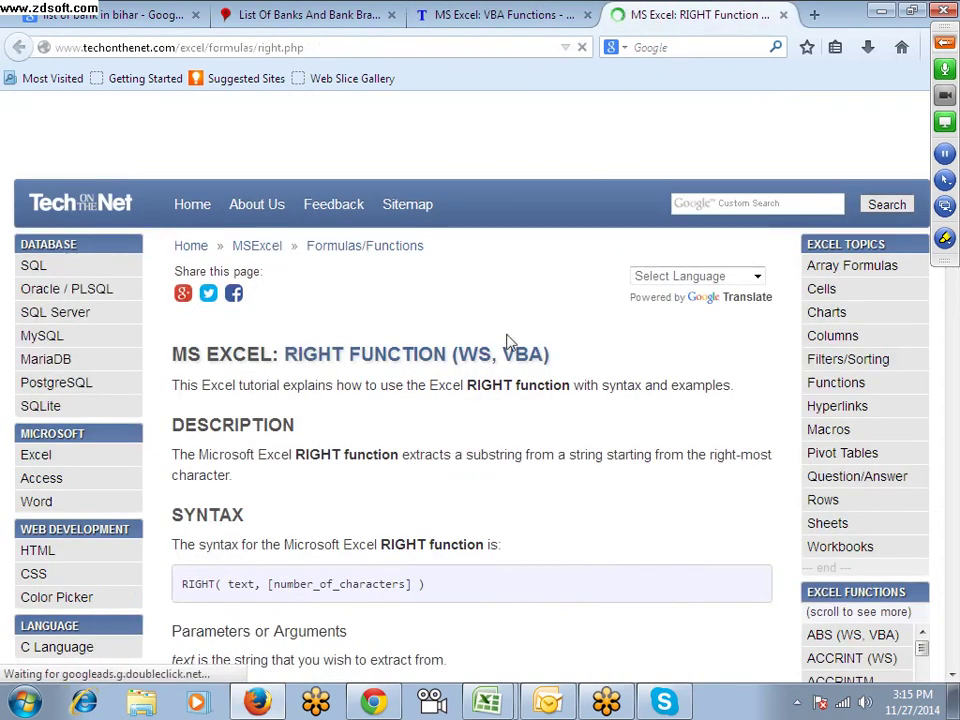
{"action": "scroll", "coordinate": [480, 380], "scroll_direction": "down", "scroll_amount": 3}
{"action": "scroll", "coordinate": [478, 380], "scroll_direction": "down", "scroll_amount": 4}
{"action": "scroll", "coordinate": [478, 378], "scroll_direction": "down", "scroll_amount": 4}
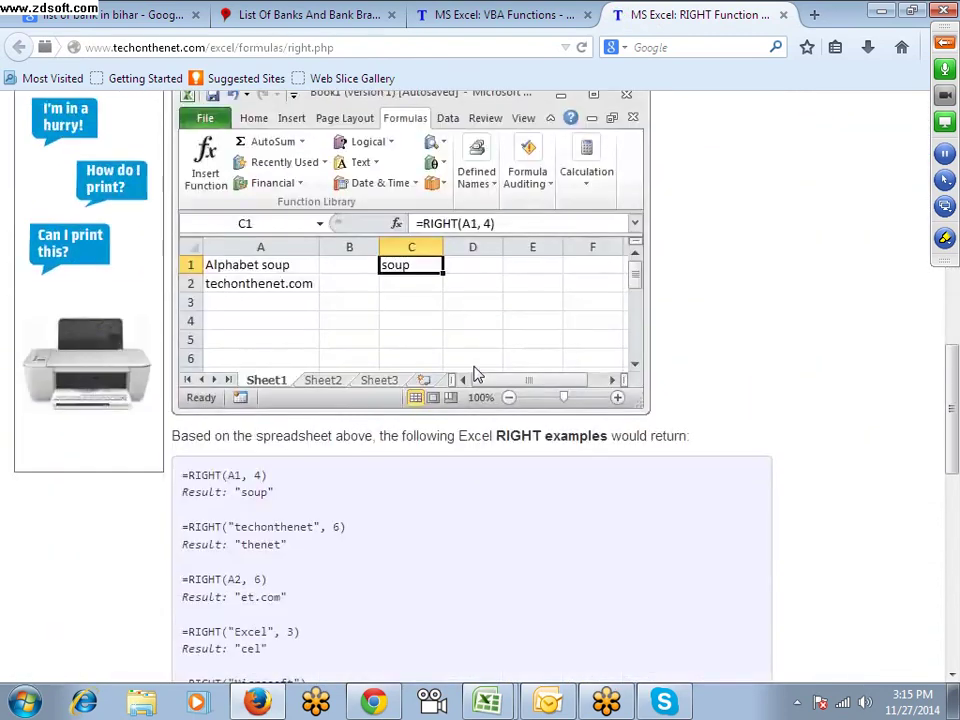
{"action": "scroll", "coordinate": [478, 376], "scroll_direction": "down", "scroll_amount": 3}
{"action": "left_click_drag", "start_coordinate": [372, 367], "coordinate": [189, 155]}
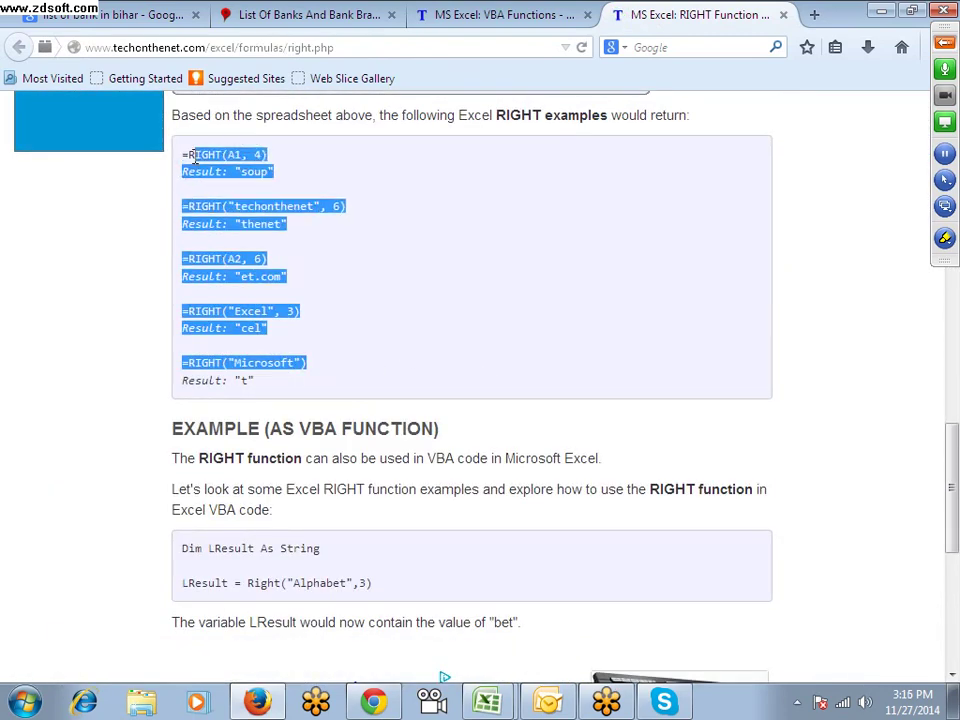
{"action": "scroll", "coordinate": [310, 276], "scroll_direction": "down", "scroll_amount": 4}
{"action": "scroll", "coordinate": [315, 296], "scroll_direction": "down", "scroll_amount": 4}
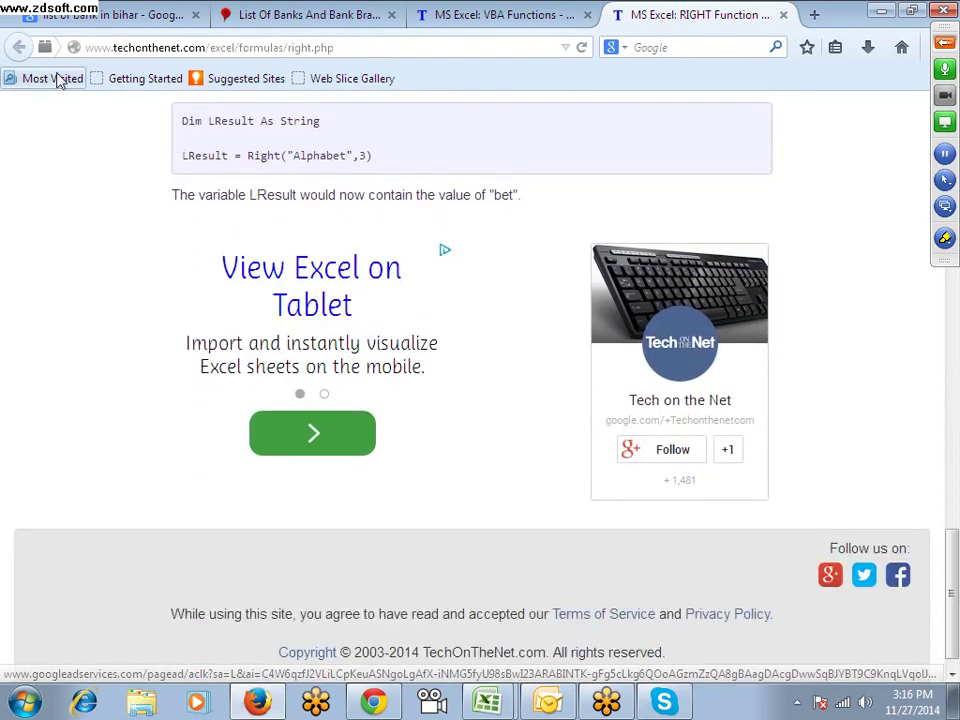
Close the RIGHT function tab and browse the VBA functions list down to CHDRIVE through SWITCH.
{"action": "left_click", "coordinate": [783, 15]}
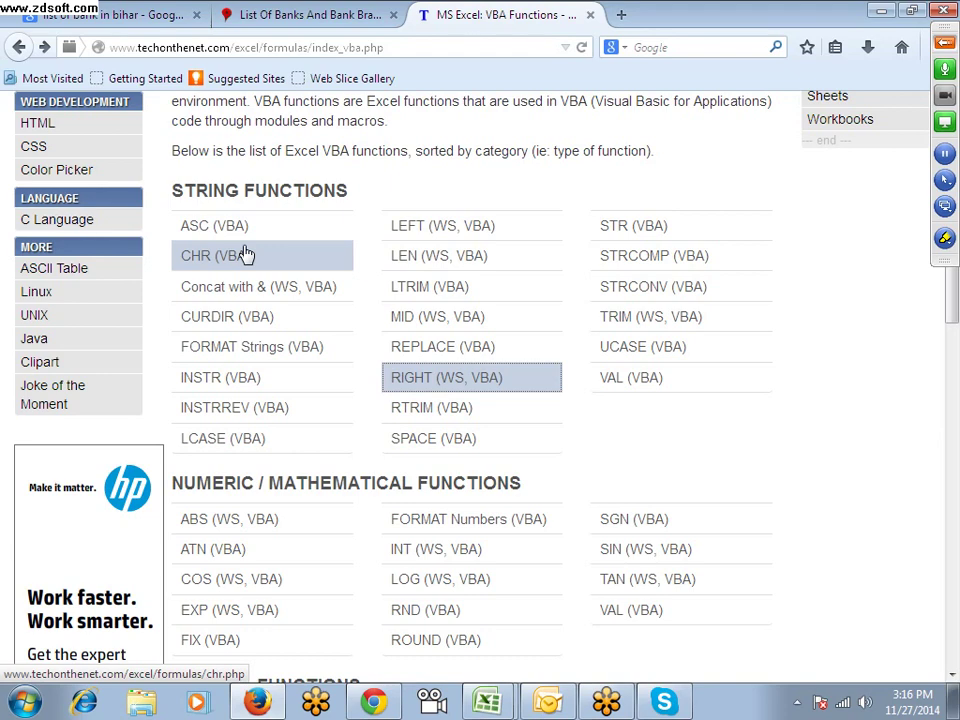
{"action": "scroll", "coordinate": [279, 272], "scroll_direction": "down", "scroll_amount": 4}
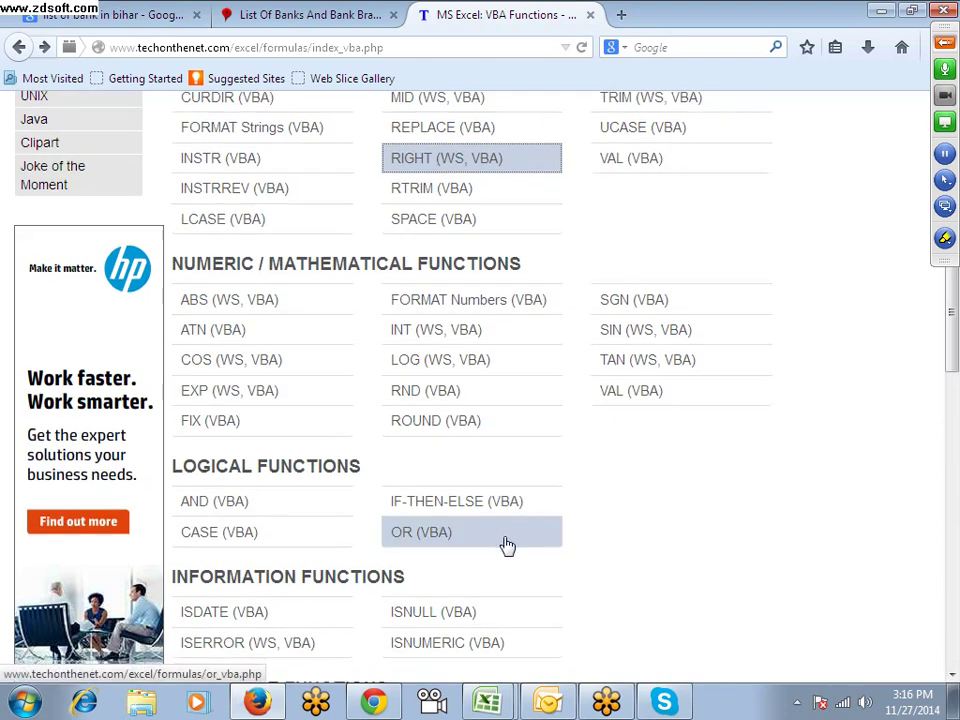
{"action": "scroll", "coordinate": [506, 545], "scroll_direction": "down", "scroll_amount": 8}
{"action": "scroll", "coordinate": [506, 540], "scroll_direction": "up", "scroll_amount": 2}
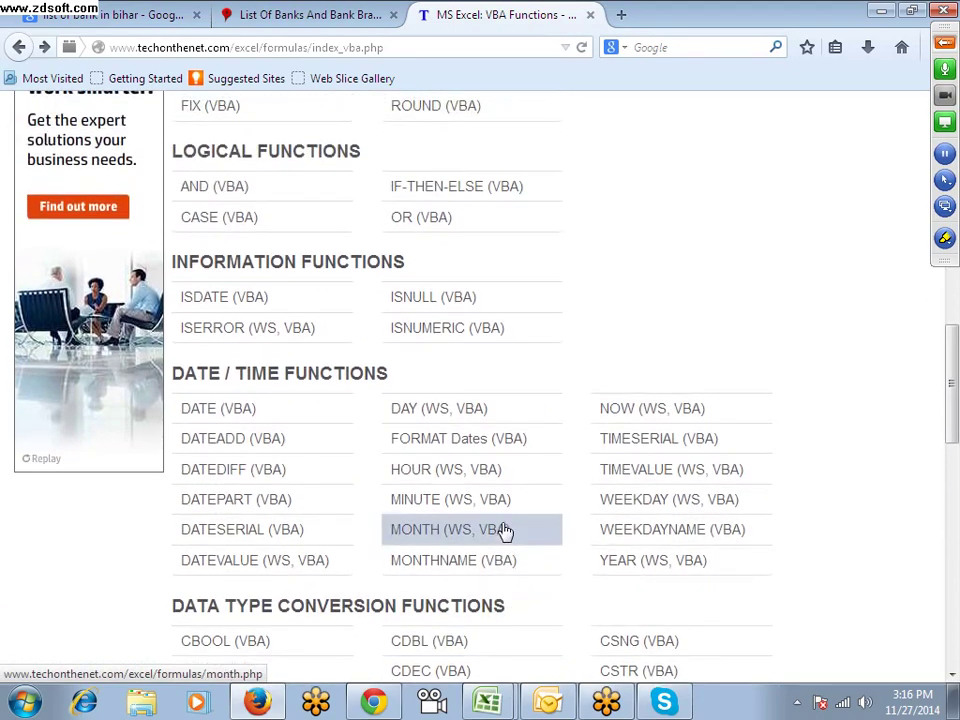
{"action": "scroll", "coordinate": [499, 506], "scroll_direction": "down", "scroll_amount": 2}
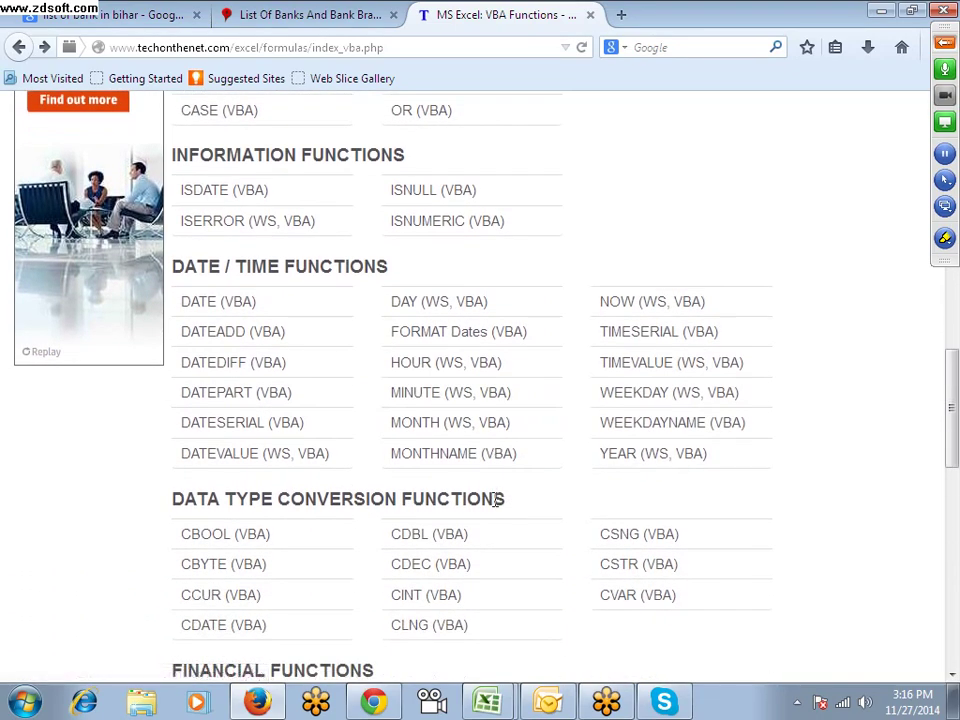
{"action": "scroll", "coordinate": [495, 500], "scroll_direction": "up", "scroll_amount": 8}
{"action": "scroll", "coordinate": [499, 508], "scroll_direction": "down", "scroll_amount": 4}
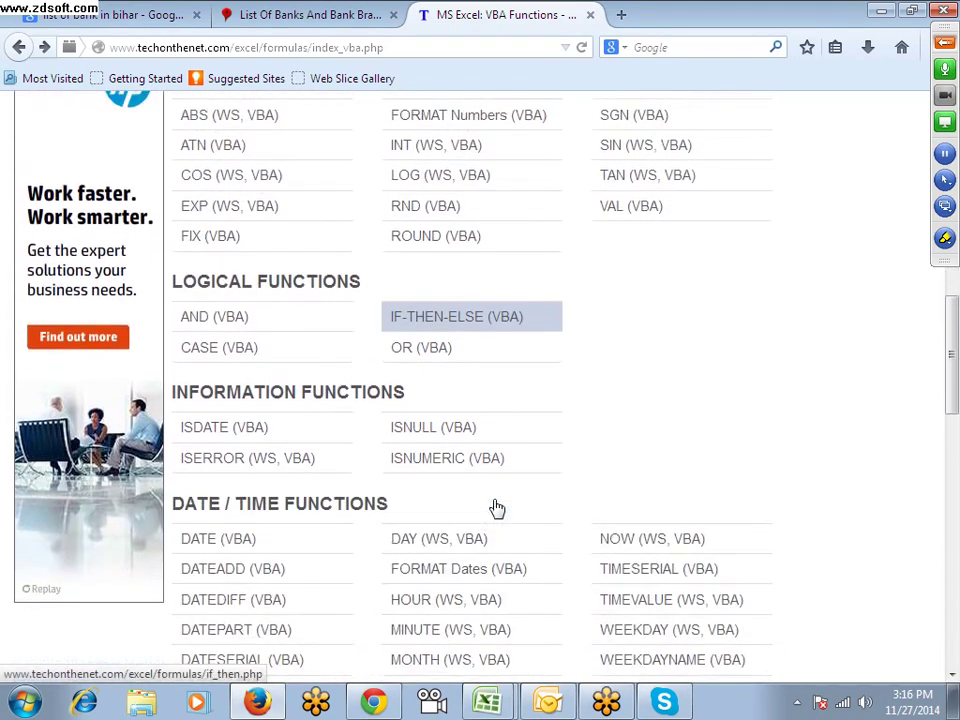
{"action": "scroll", "coordinate": [497, 508], "scroll_direction": "up", "scroll_amount": 5}
{"action": "scroll", "coordinate": [495, 508], "scroll_direction": "down", "scroll_amount": 1}
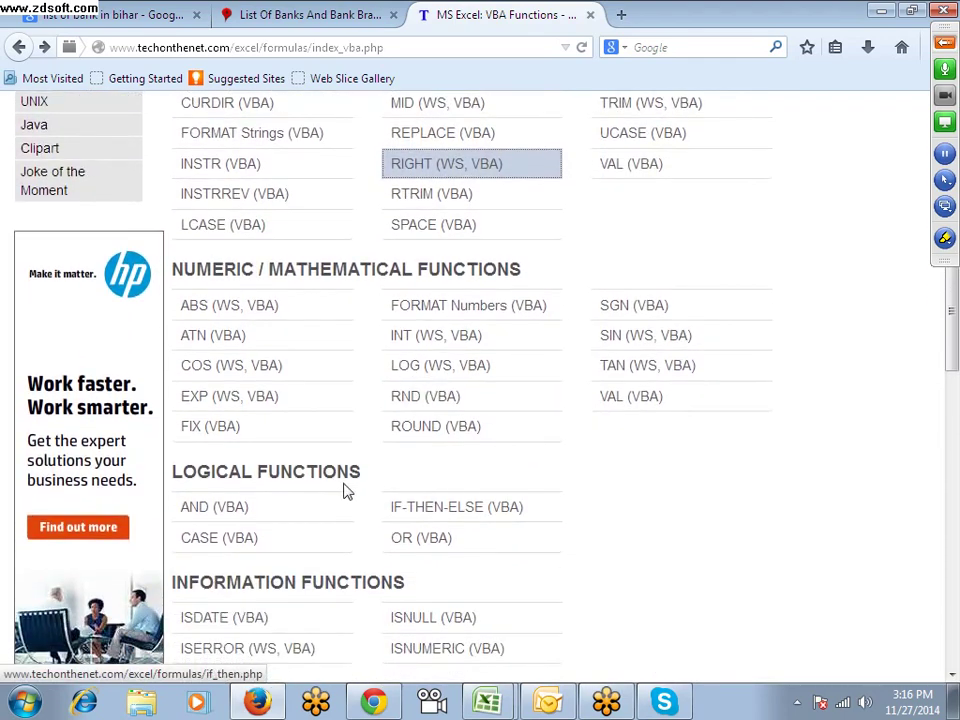
{"action": "scroll", "coordinate": [344, 481], "scroll_direction": "down", "scroll_amount": 4}
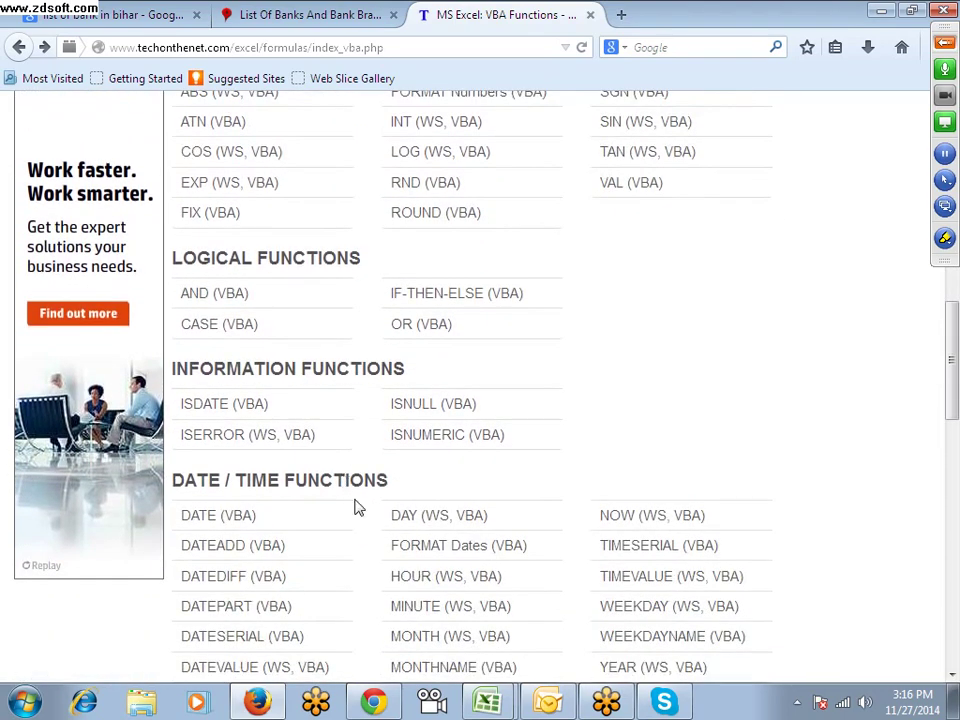
{"action": "scroll", "coordinate": [355, 508], "scroll_direction": "down", "scroll_amount": 2}
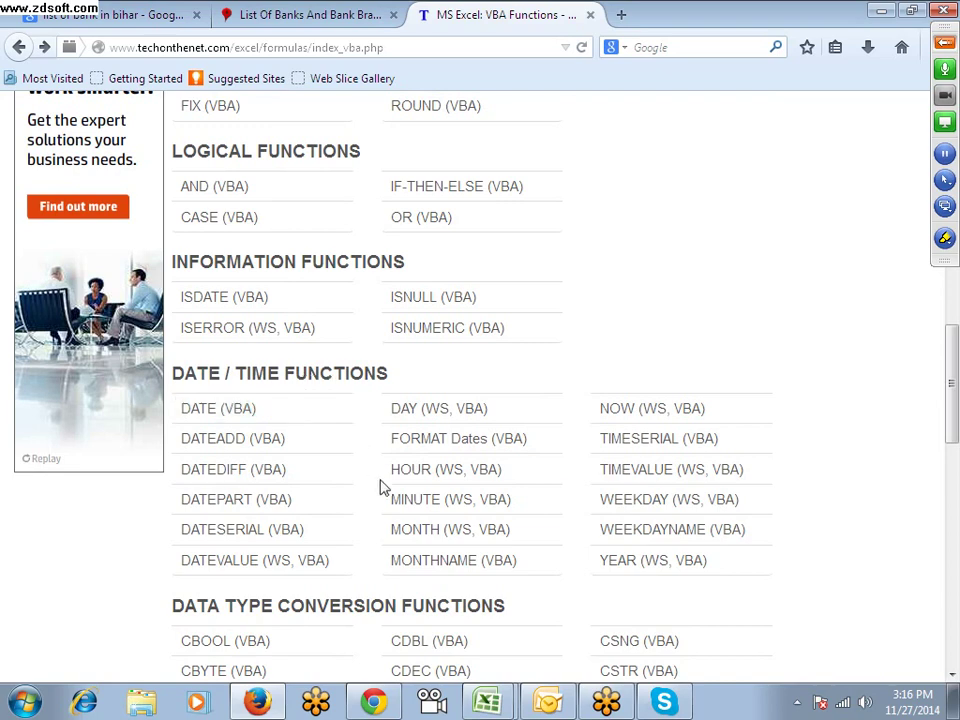
{"action": "scroll", "coordinate": [387, 505], "scroll_direction": "down", "scroll_amount": 4}
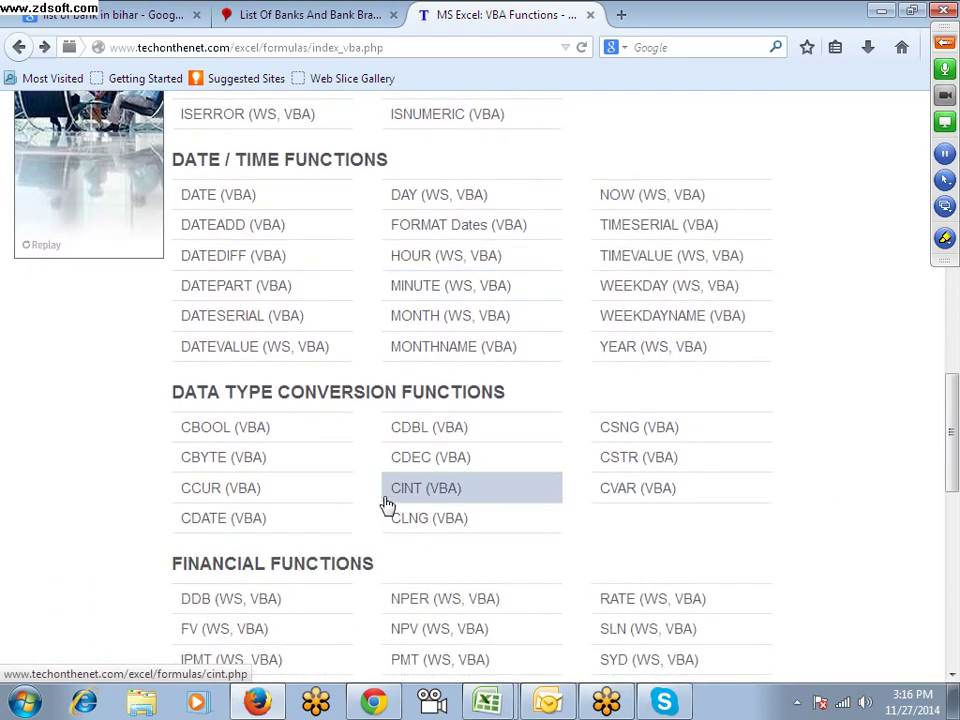
{"action": "scroll", "coordinate": [387, 505], "scroll_direction": "down", "scroll_amount": 2}
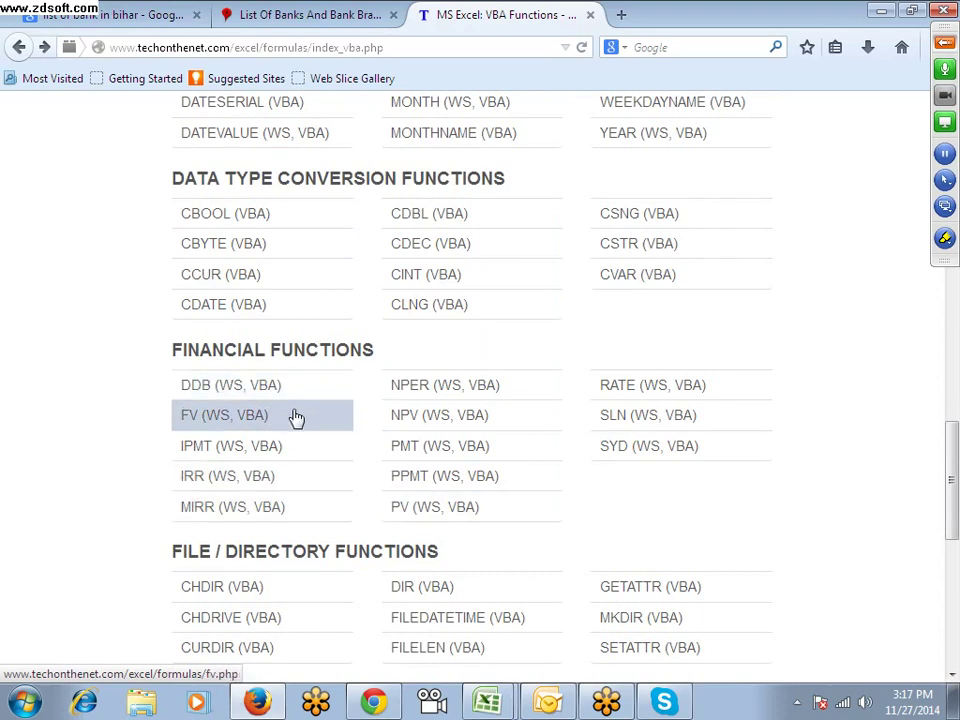
{"action": "scroll", "coordinate": [437, 497], "scroll_direction": "down", "scroll_amount": 4}
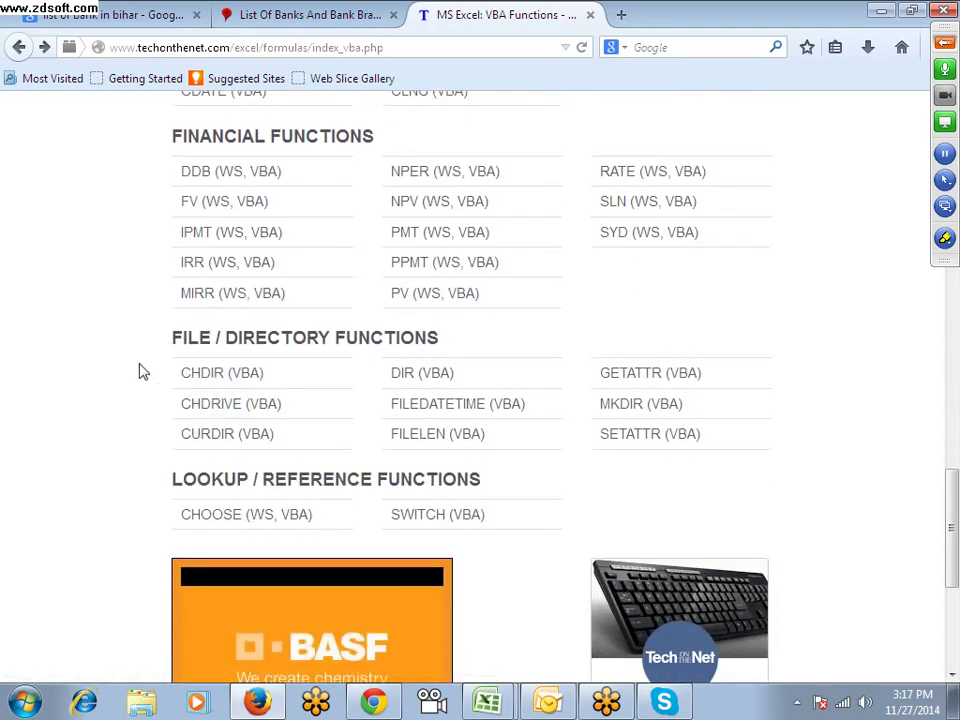
{"action": "left_click_drag", "start_coordinate": [154, 381], "coordinate": [193, 420]}
{"action": "left_click", "coordinate": [156, 386]}
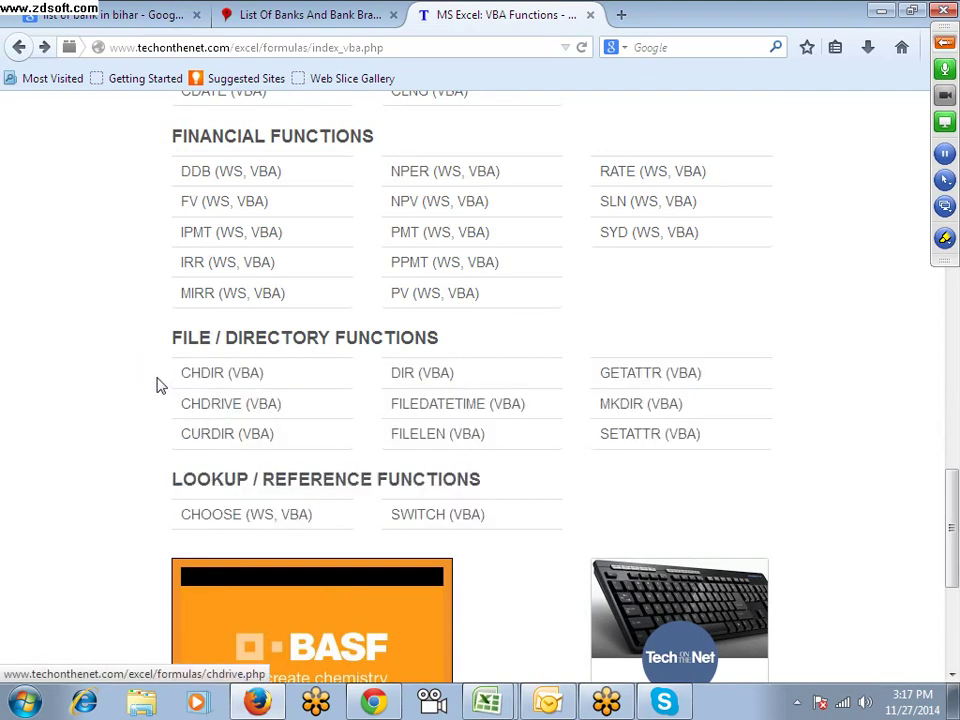
Scroll back to the top of the VBA functions page and select its web address.
{"action": "scroll", "coordinate": [168, 436], "scroll_direction": "up", "scroll_amount": 5}
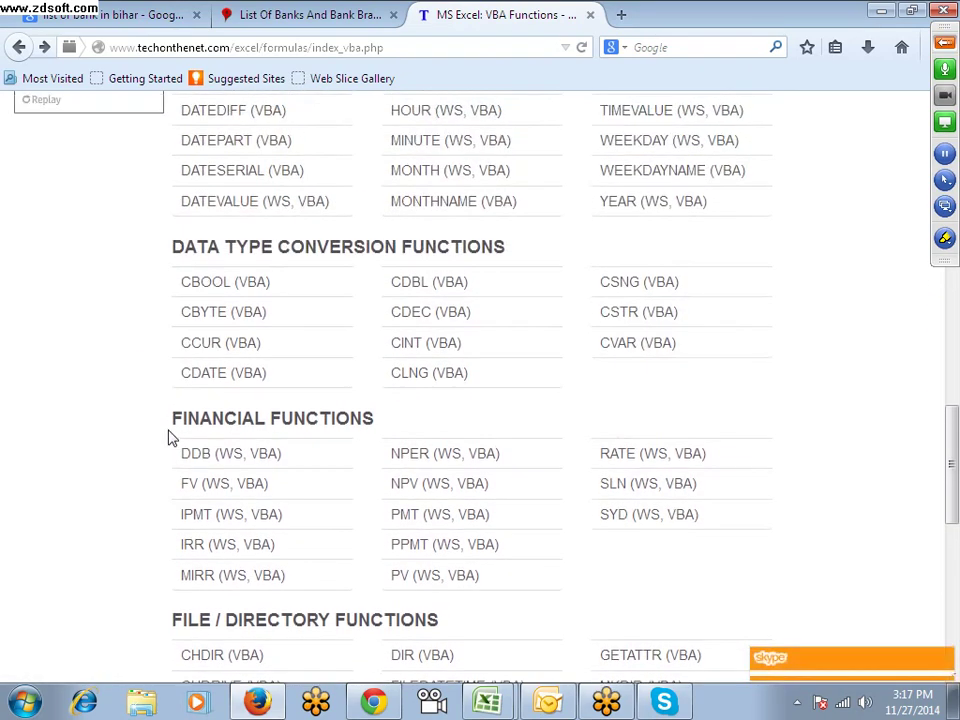
{"action": "scroll", "coordinate": [170, 437], "scroll_direction": "up", "scroll_amount": 5}
{"action": "scroll", "coordinate": [168, 437], "scroll_direction": "up", "scroll_amount": 4}
{"action": "scroll", "coordinate": [172, 437], "scroll_direction": "up", "scroll_amount": 3}
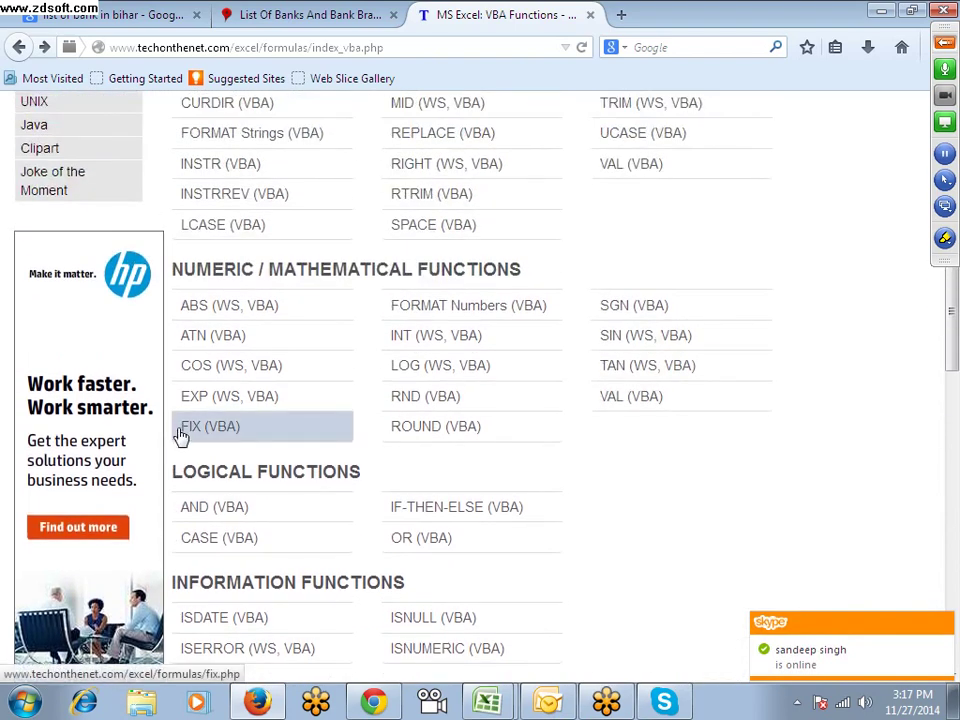
{"action": "scroll", "coordinate": [181, 435], "scroll_direction": "up", "scroll_amount": 5}
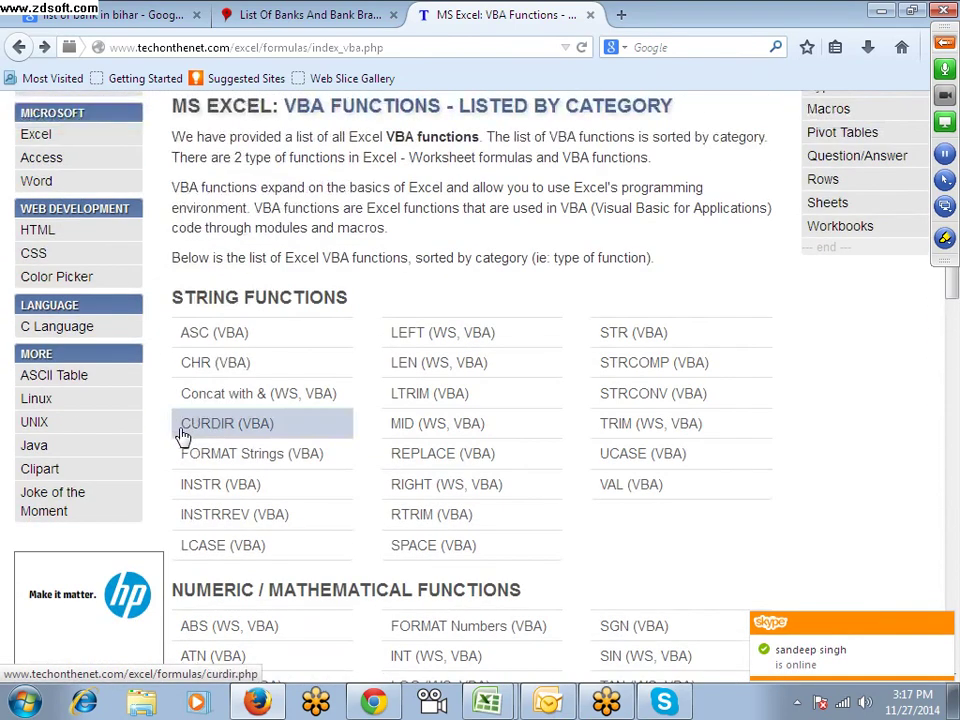
{"action": "left_click", "coordinate": [361, 47]}
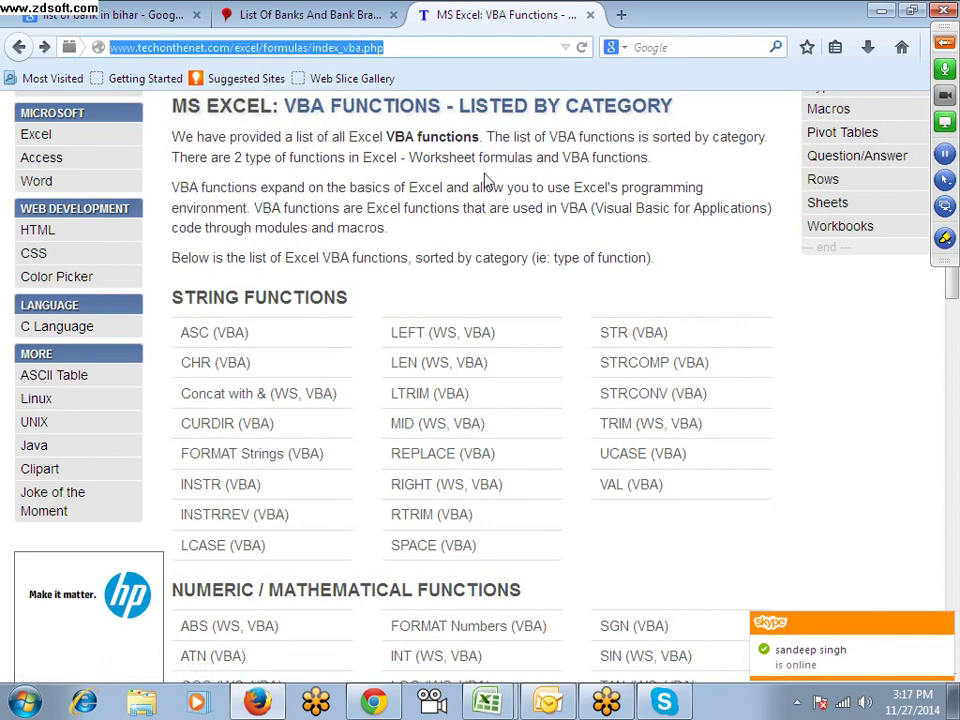
Paste the TechOnTheNet VBA functions link into the GoToMeeting chat and send it to everyone.
{"action": "left_click", "coordinate": [943, 47]}
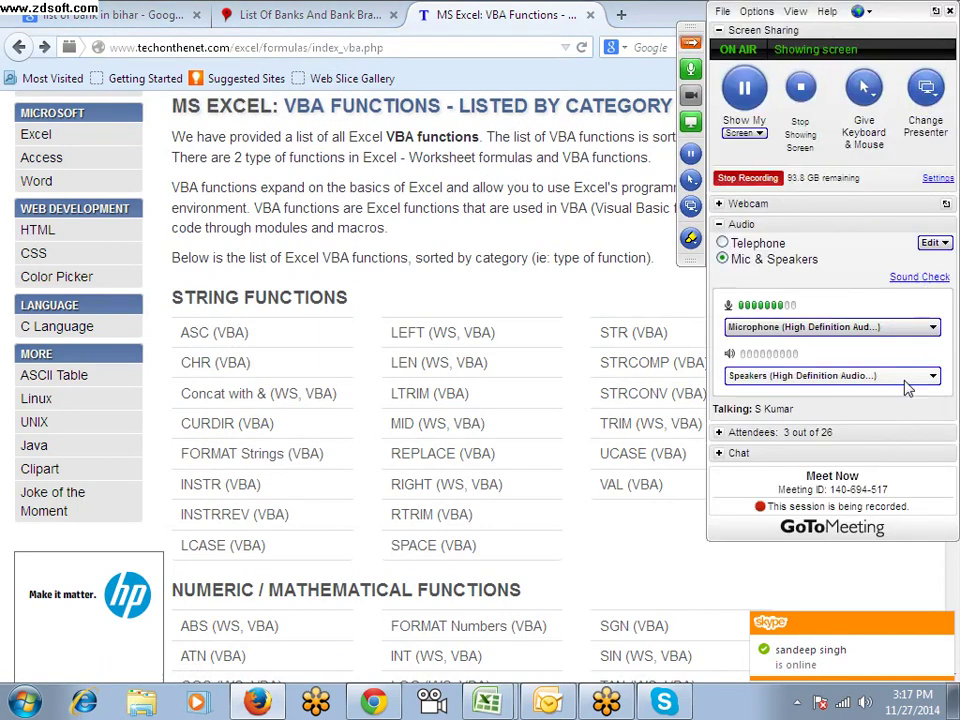
{"action": "left_click", "coordinate": [742, 449]}
{"action": "left_click", "coordinate": [744, 383]}
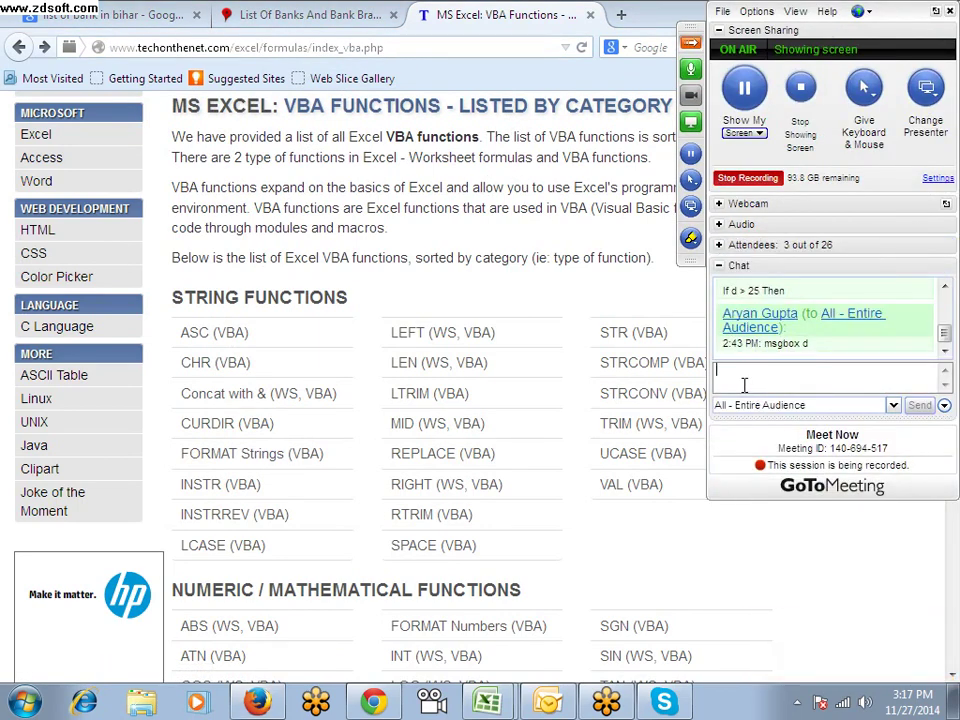
{"action": "type", "text": "http://www.techonthenet.com/excel/formulas/index_vba.php"}
{"action": "key", "text": "Return"}
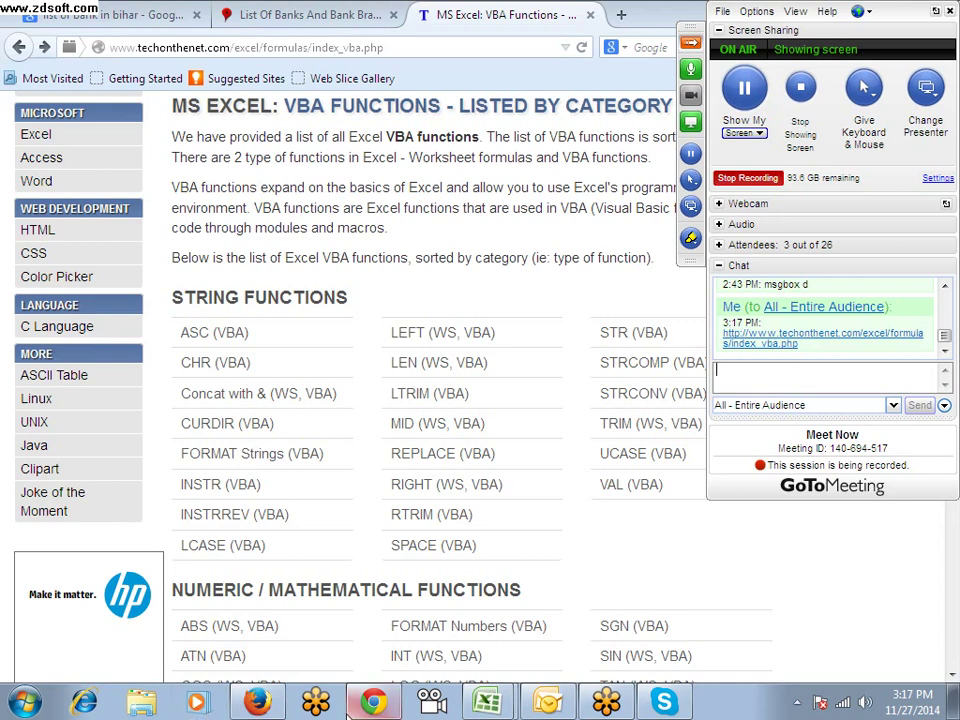
{"action": "left_click", "coordinate": [352, 700]}
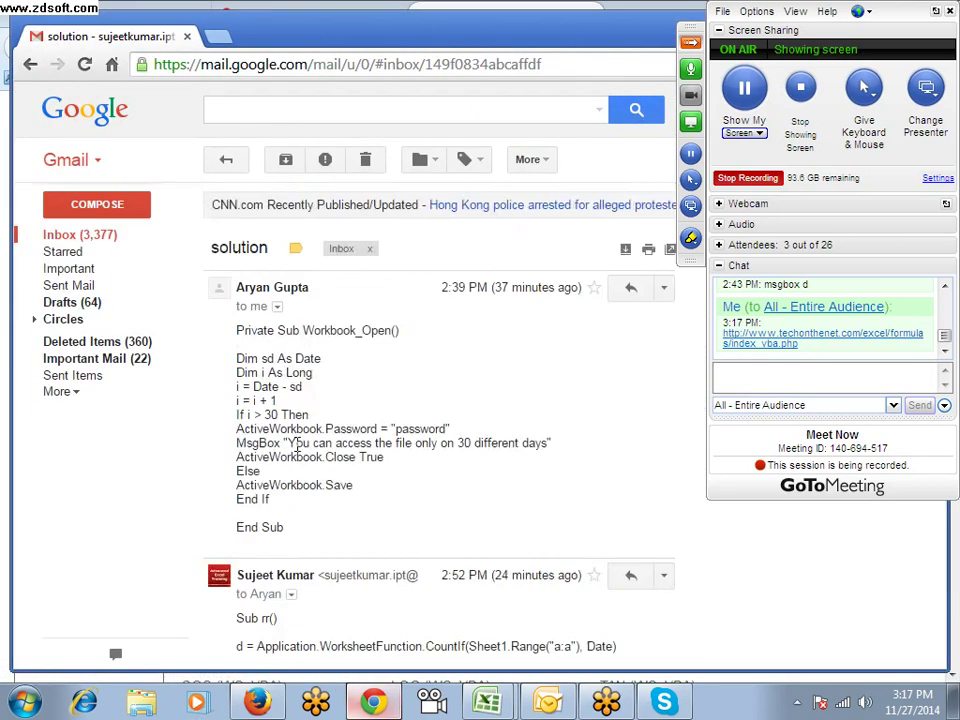
Take the recipient's e-mail address from the message details and search the Gmail mailbox for it.
{"action": "left_click", "coordinate": [278, 308]}
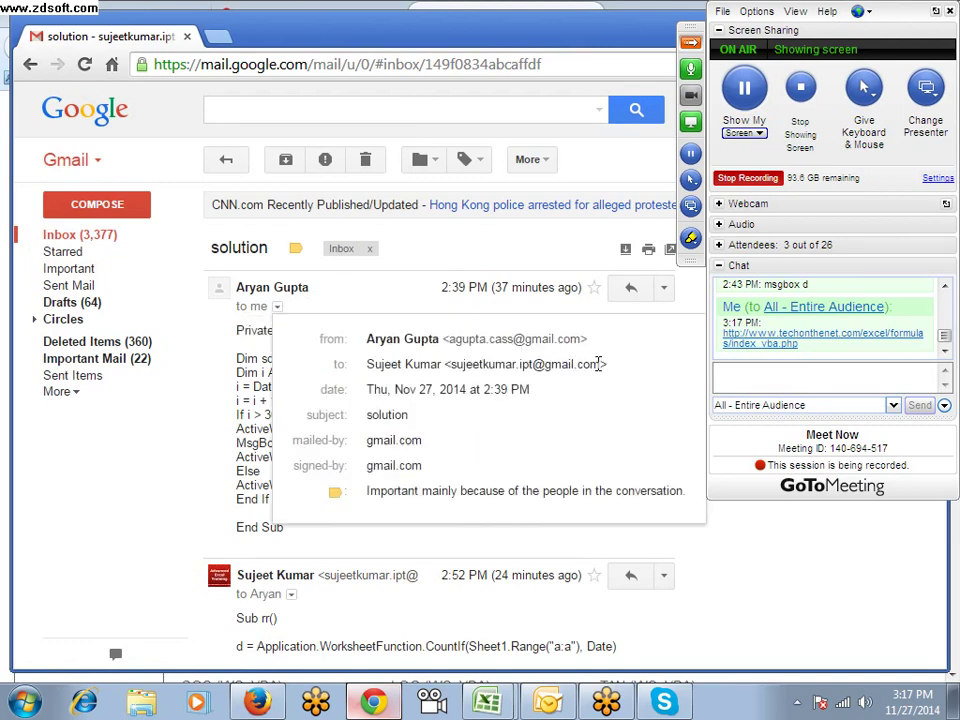
{"action": "left_click_drag", "start_coordinate": [597, 364], "coordinate": [457, 364]}
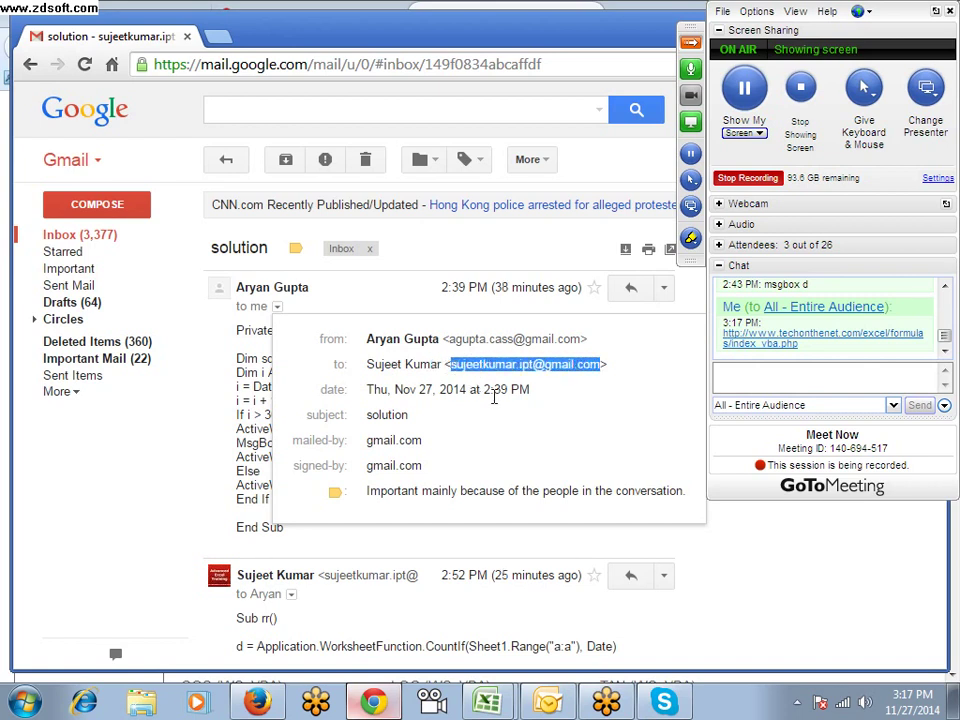
{"action": "left_click", "coordinate": [203, 394]}
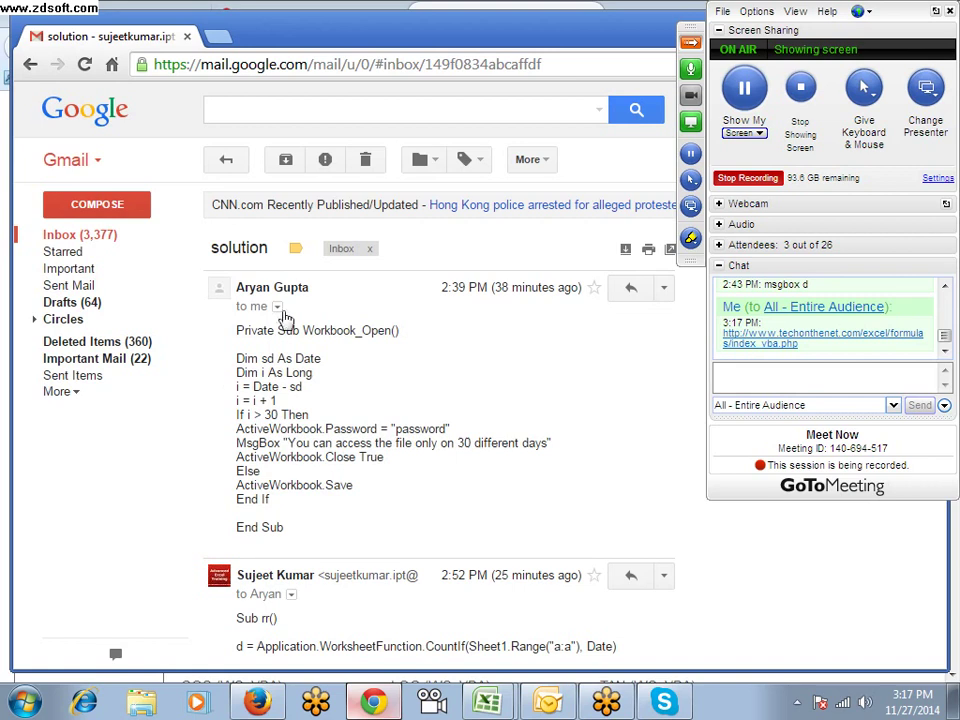
{"action": "left_click", "coordinate": [285, 125]}
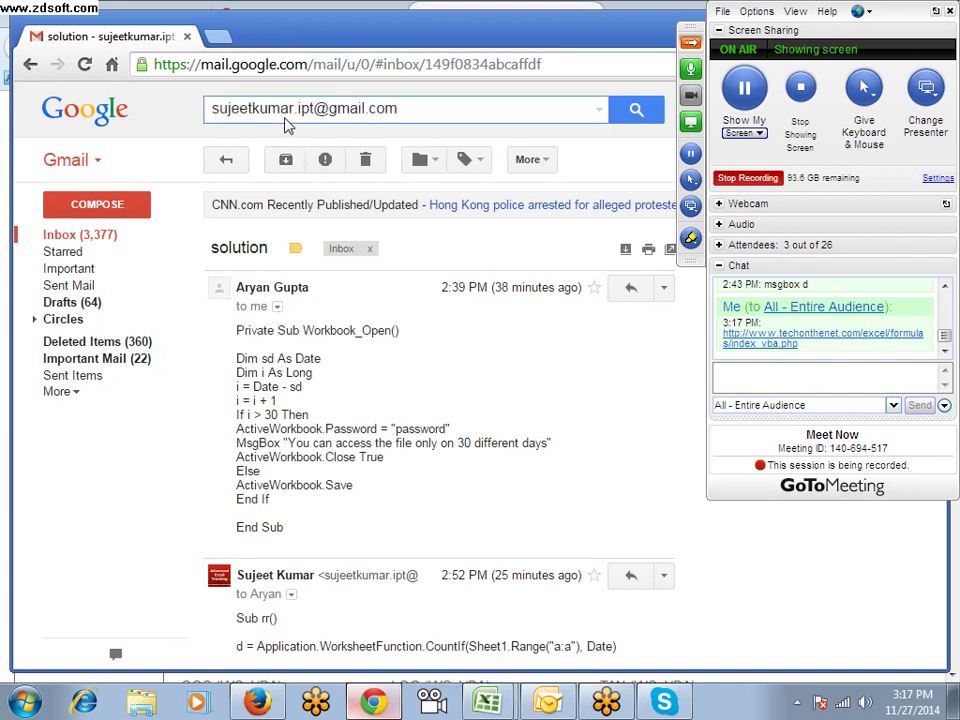
{"action": "key", "text": "Return"}
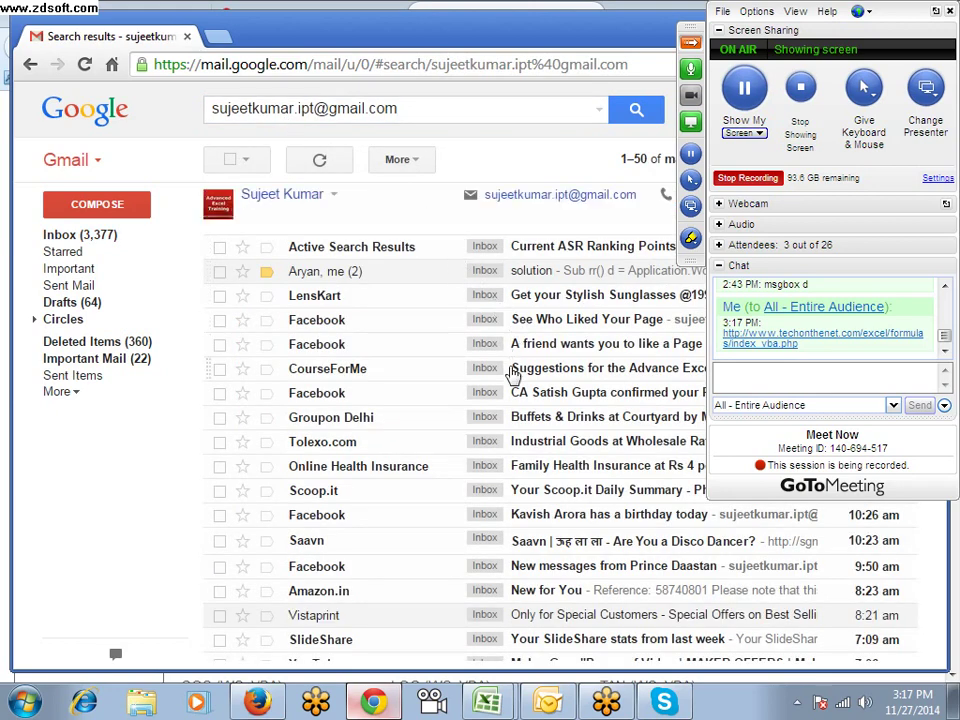
Look through the address search results and stop the GoToMeeting recording.
{"action": "scroll", "coordinate": [513, 402], "scroll_direction": "down", "scroll_amount": 2}
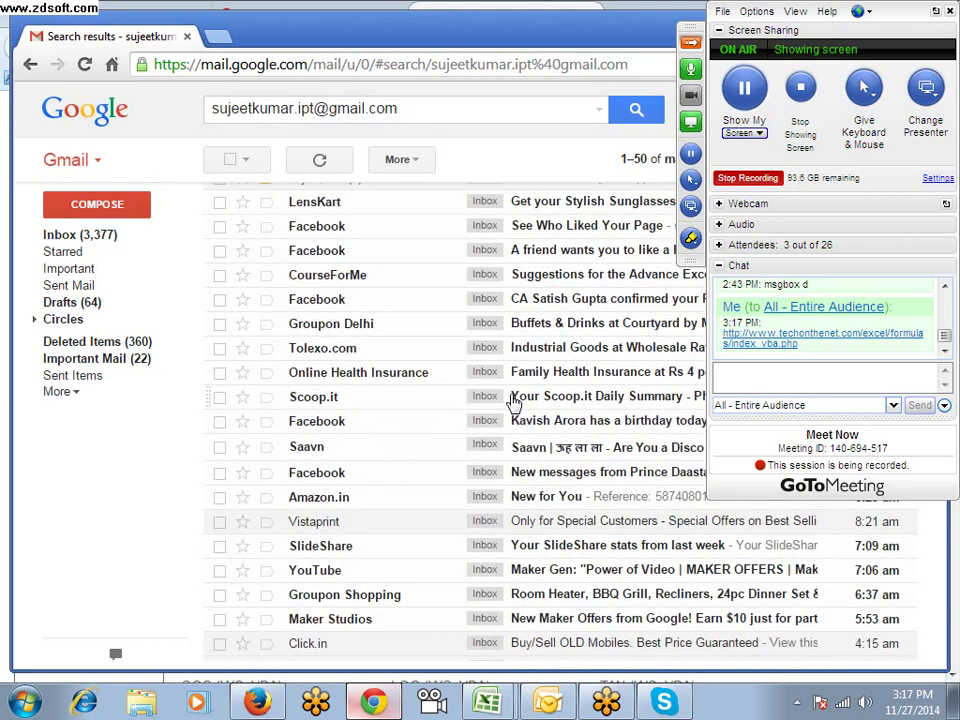
{"action": "scroll", "coordinate": [513, 402], "scroll_direction": "down", "scroll_amount": 2}
{"action": "scroll", "coordinate": [513, 402], "scroll_direction": "down", "scroll_amount": 2}
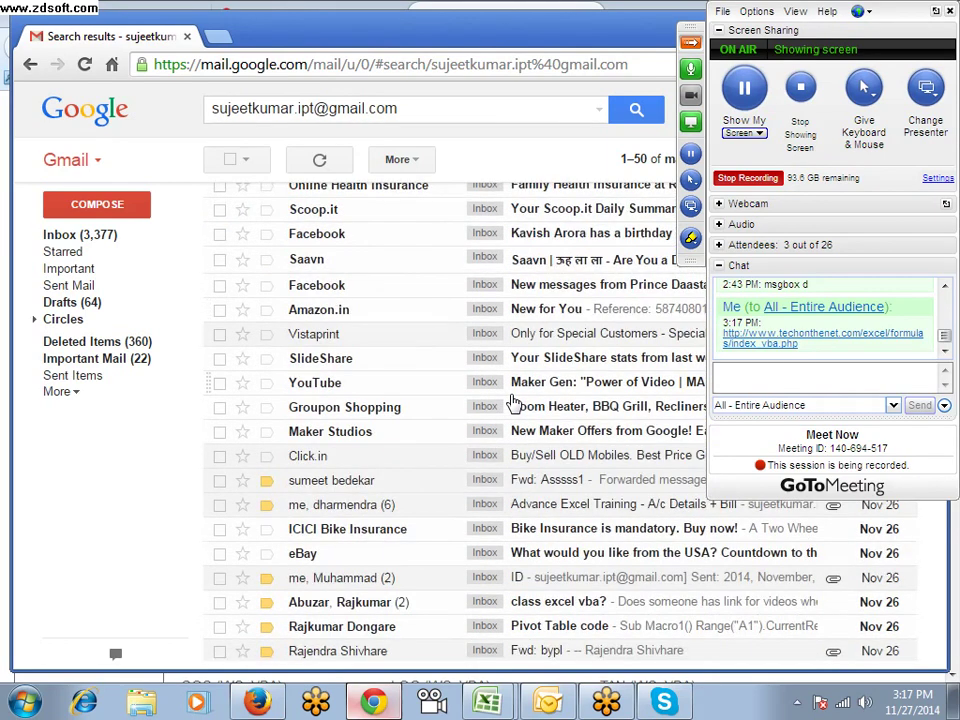
{"action": "scroll", "coordinate": [513, 402], "scroll_direction": "down", "scroll_amount": 2}
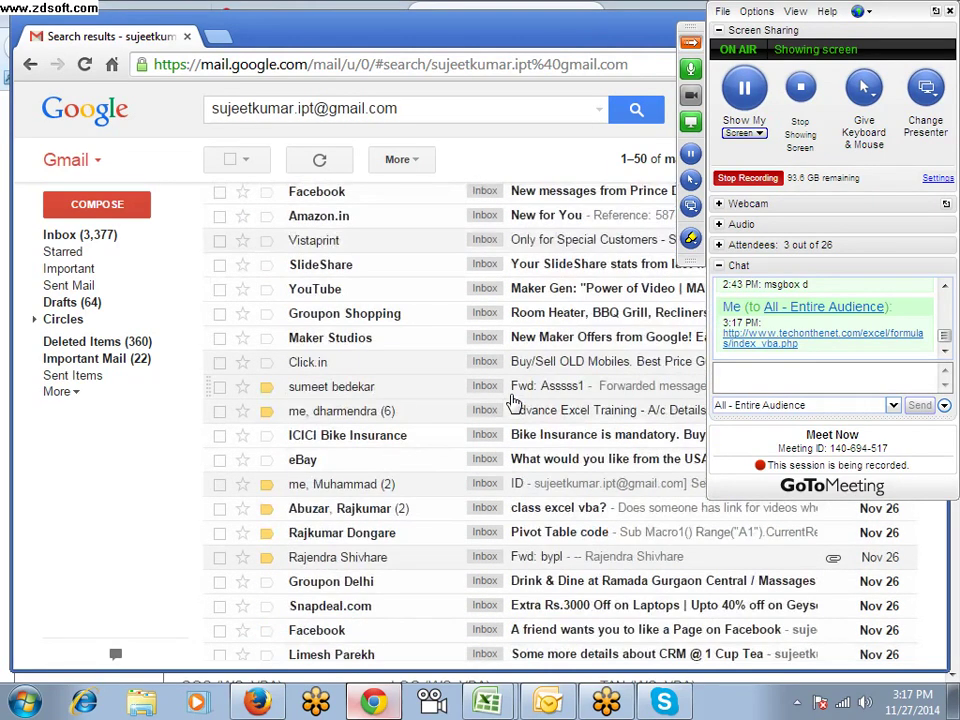
{"action": "scroll", "coordinate": [513, 402], "scroll_direction": "up", "scroll_amount": 2}
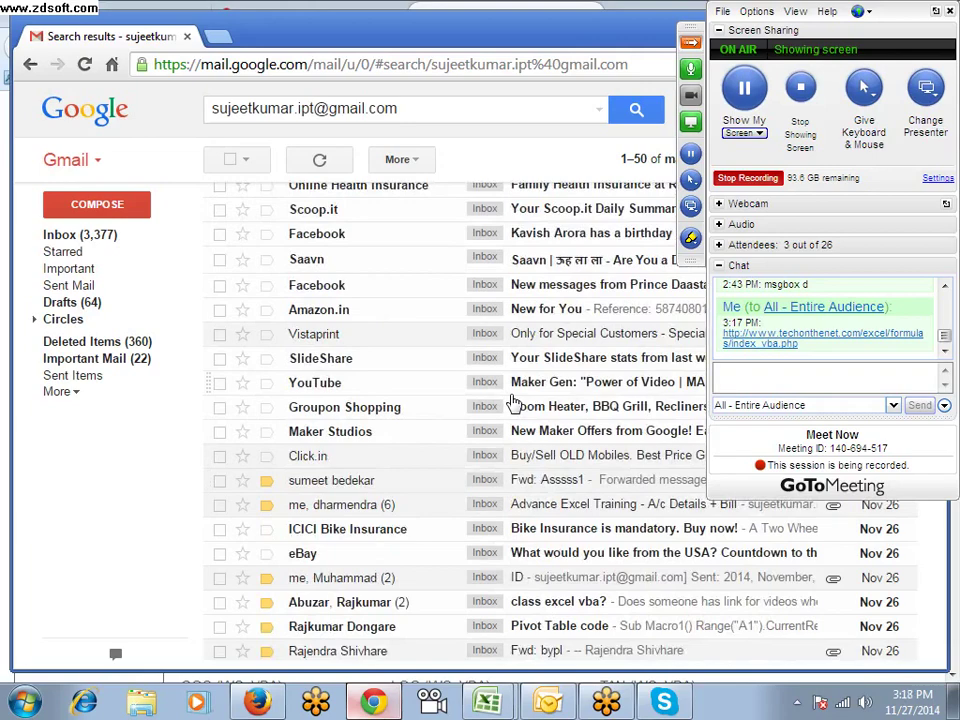
{"action": "scroll", "coordinate": [513, 402], "scroll_direction": "up", "scroll_amount": 2}
{"action": "scroll", "coordinate": [513, 402], "scroll_direction": "up", "scroll_amount": 4}
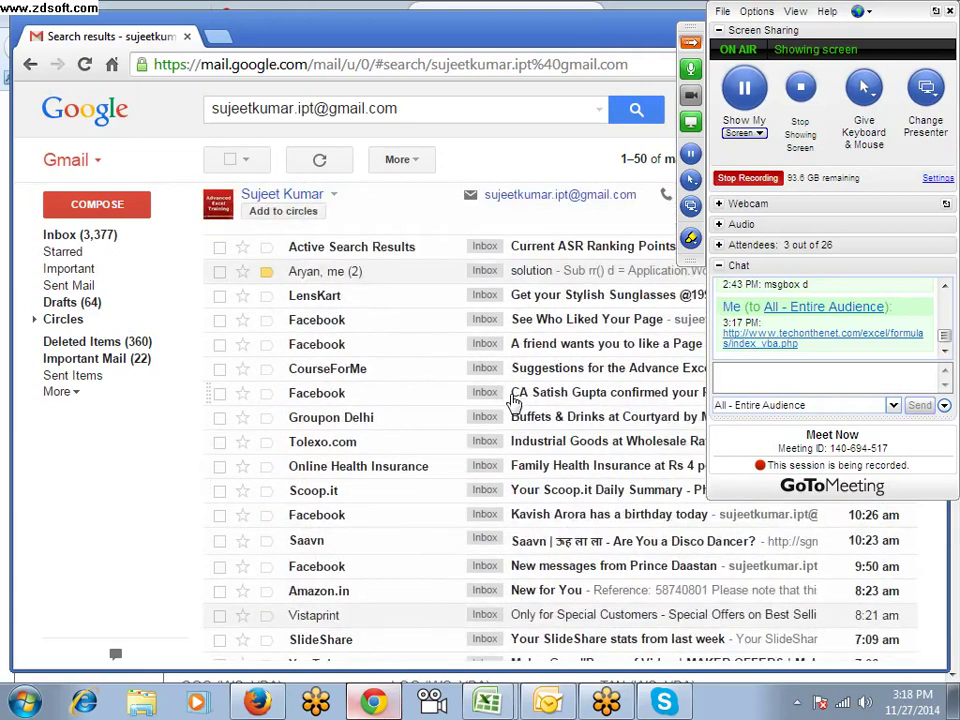
{"action": "scroll", "coordinate": [513, 402], "scroll_direction": "down", "scroll_amount": 4}
{"action": "scroll", "coordinate": [513, 402], "scroll_direction": "down", "scroll_amount": 2}
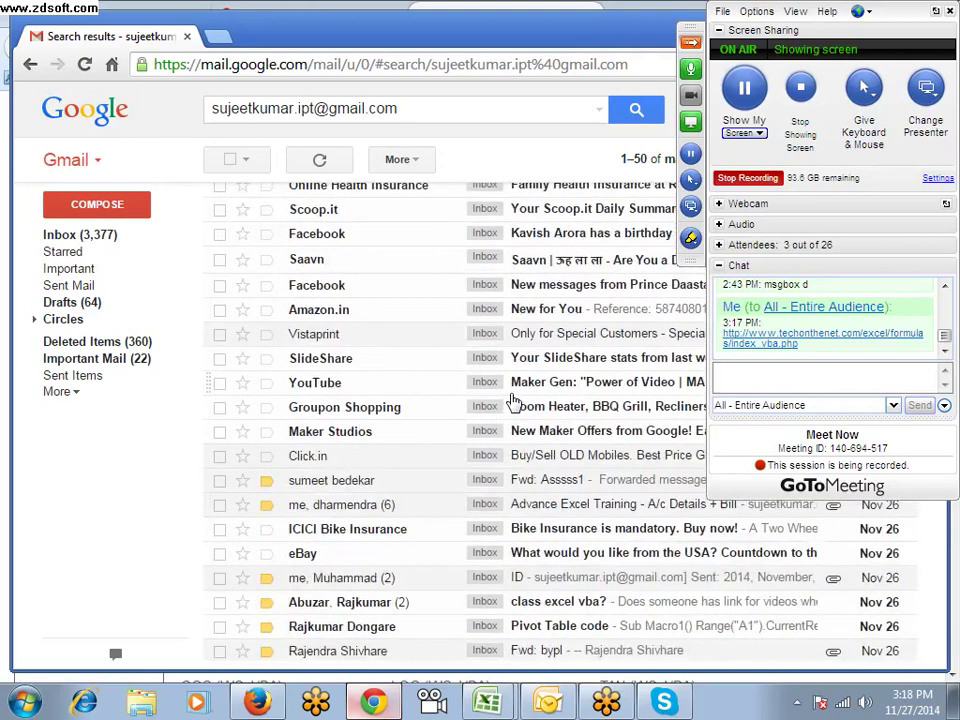
{"action": "scroll", "coordinate": [513, 402], "scroll_direction": "down", "scroll_amount": 3}
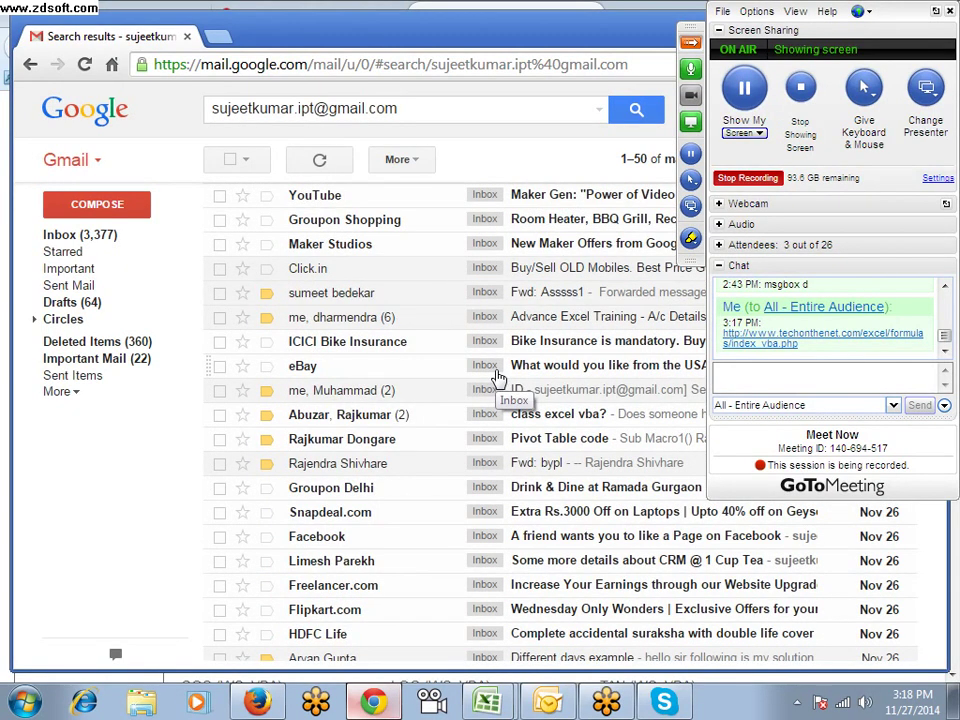
{"action": "left_click", "coordinate": [747, 178]}
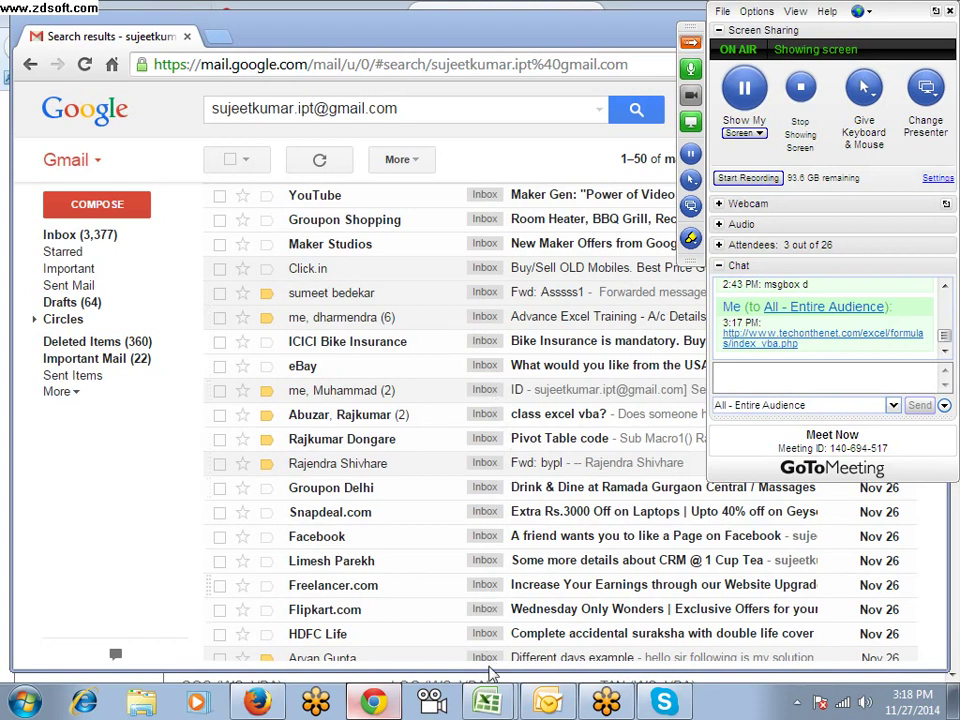
Open the 'Different days example' email, then return to the results and go to messages 51–100.
{"action": "left_click", "coordinate": [522, 662]}
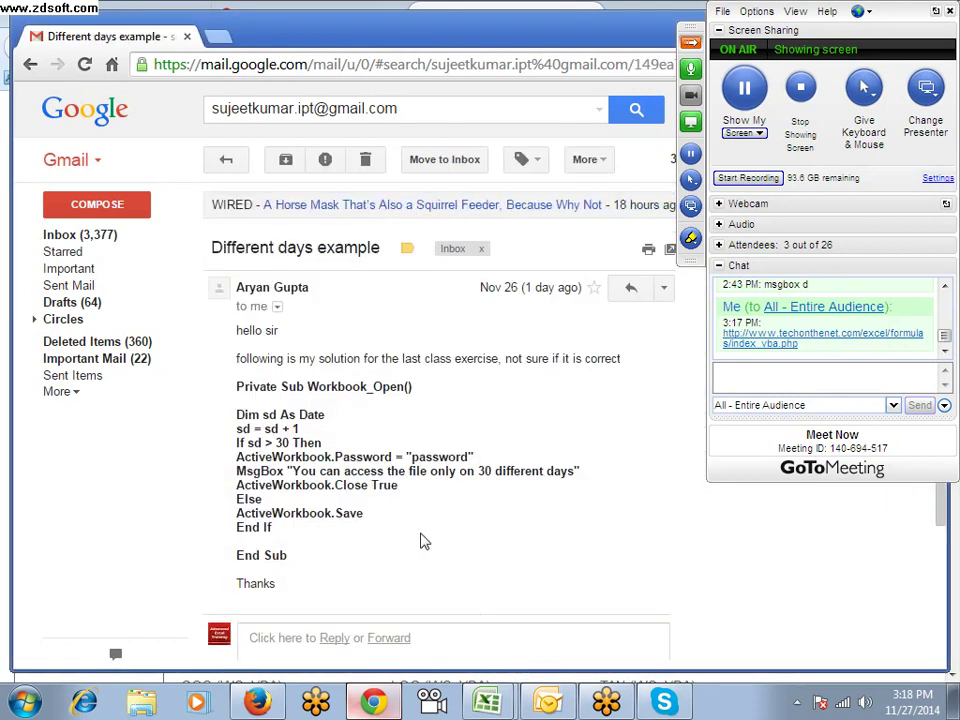
{"action": "scroll", "coordinate": [343, 490], "scroll_direction": "down", "scroll_amount": 3}
{"action": "scroll", "coordinate": [343, 488], "scroll_direction": "up", "scroll_amount": 3}
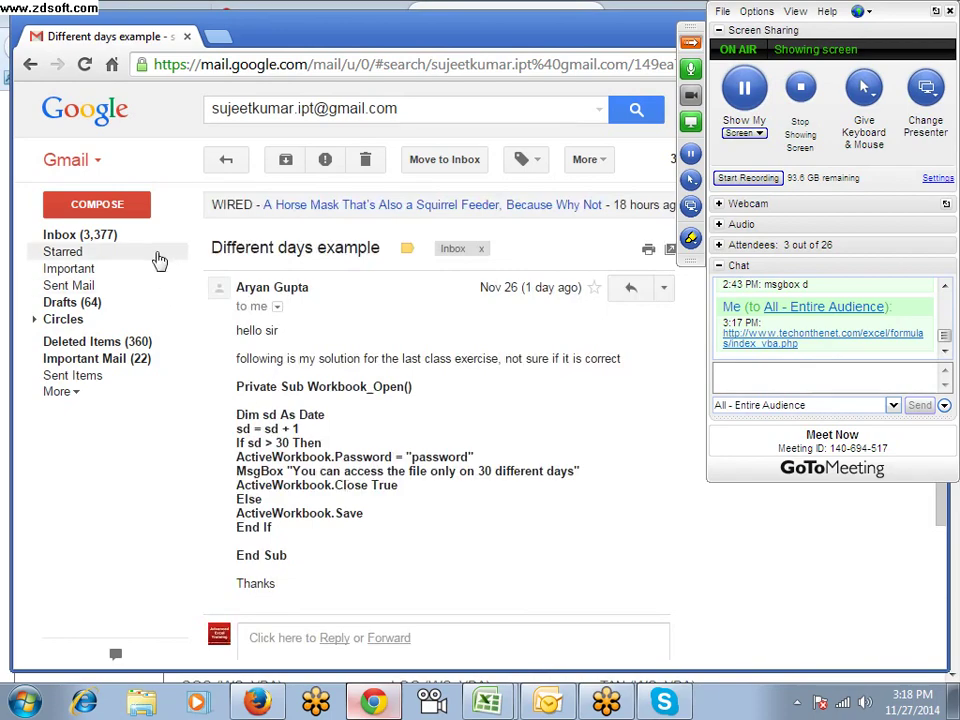
{"action": "left_click", "coordinate": [30, 64]}
{"action": "scroll", "coordinate": [340, 280], "scroll_direction": "down", "scroll_amount": 3}
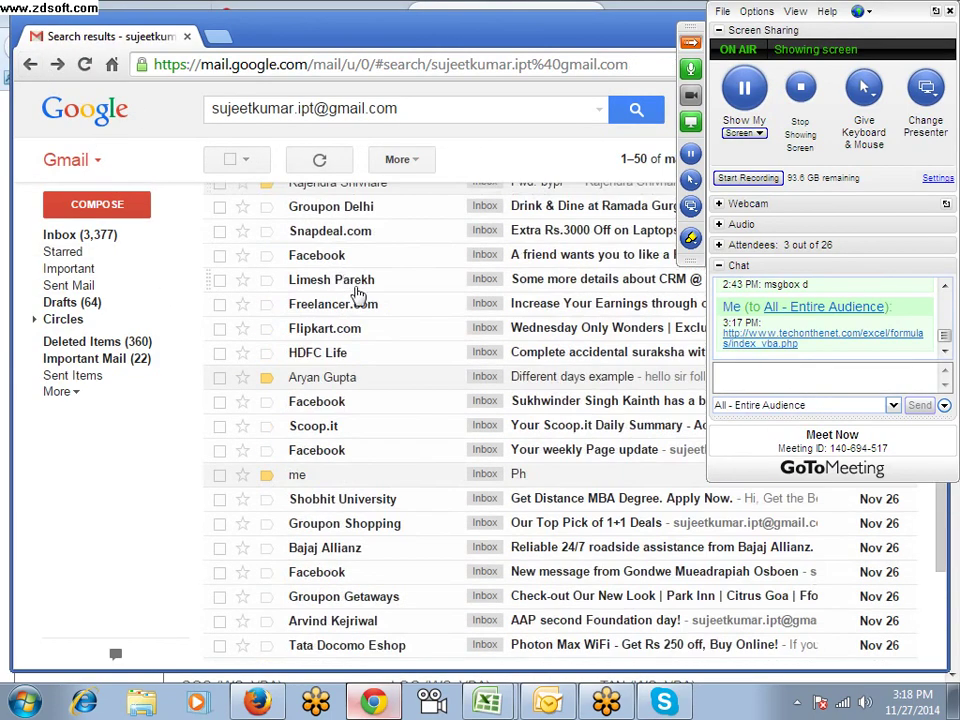
{"action": "scroll", "coordinate": [506, 499], "scroll_direction": "down", "scroll_amount": 2}
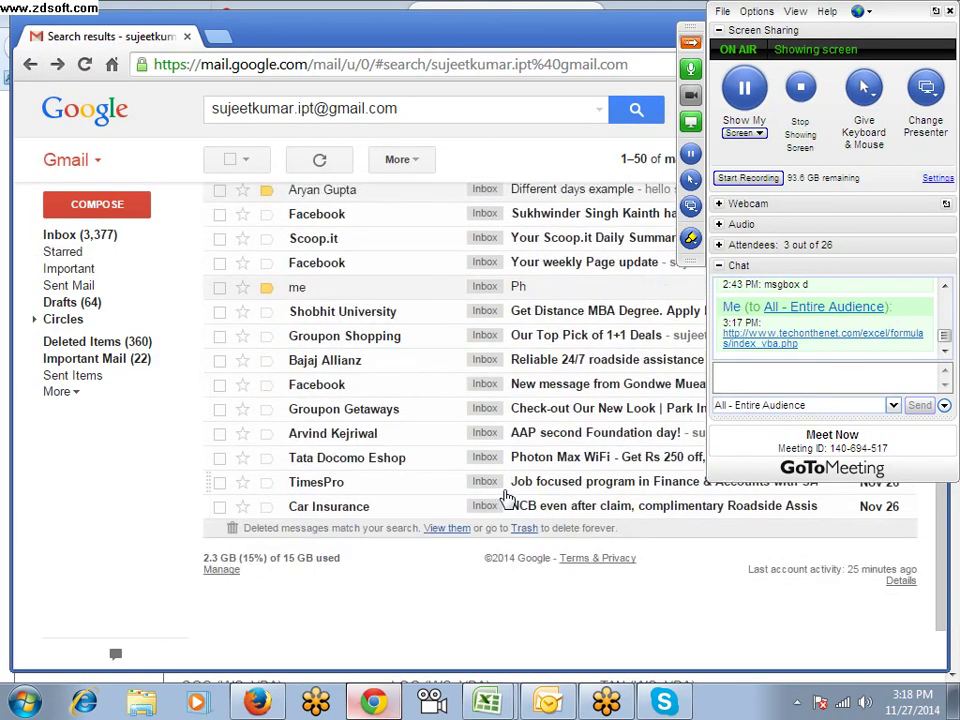
{"action": "scroll", "coordinate": [506, 498], "scroll_direction": "up", "scroll_amount": 3}
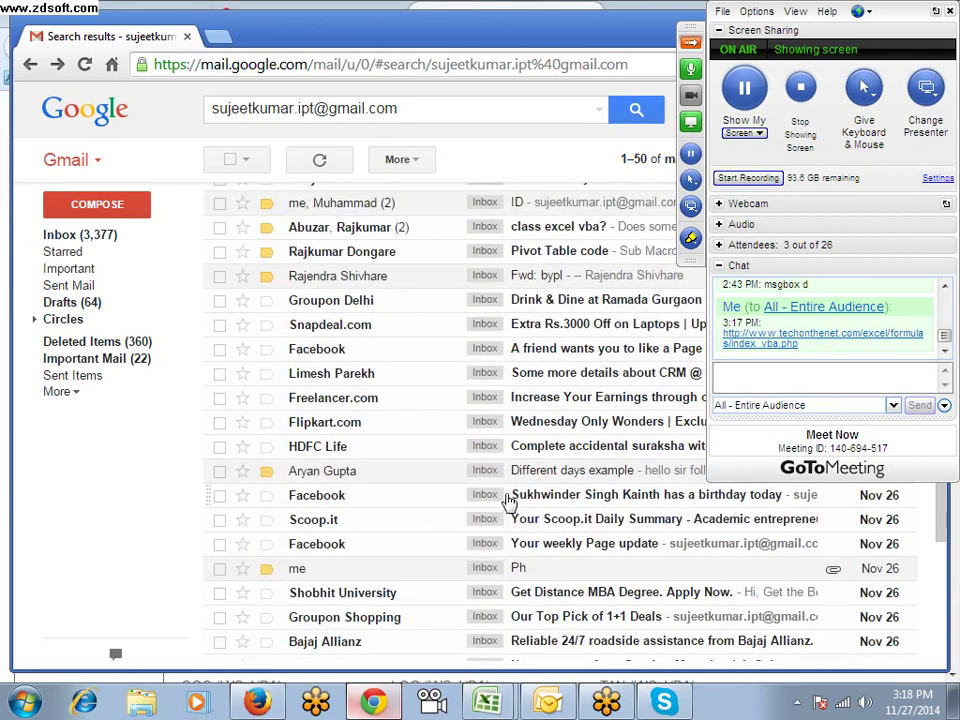
{"action": "scroll", "coordinate": [508, 500], "scroll_direction": "down", "scroll_amount": 3}
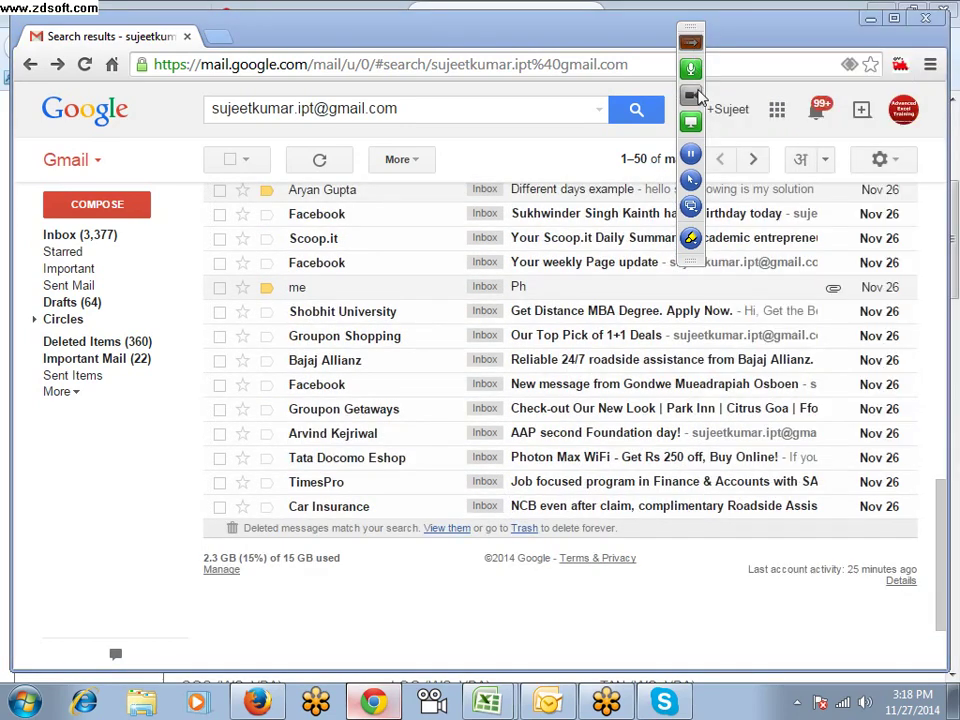
{"action": "left_click", "coordinate": [752, 162]}
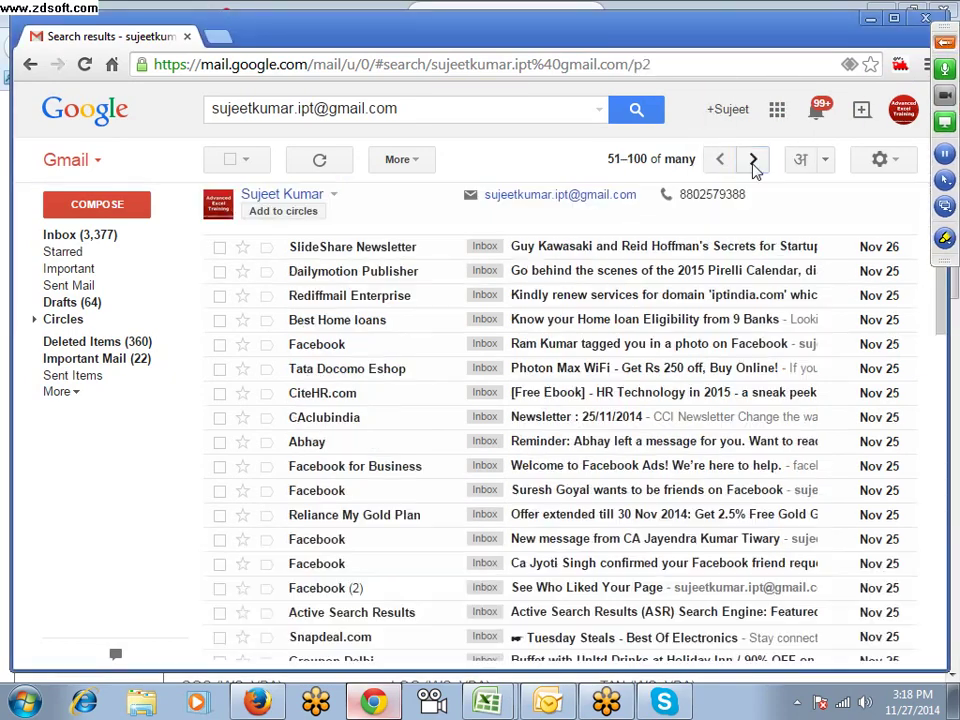